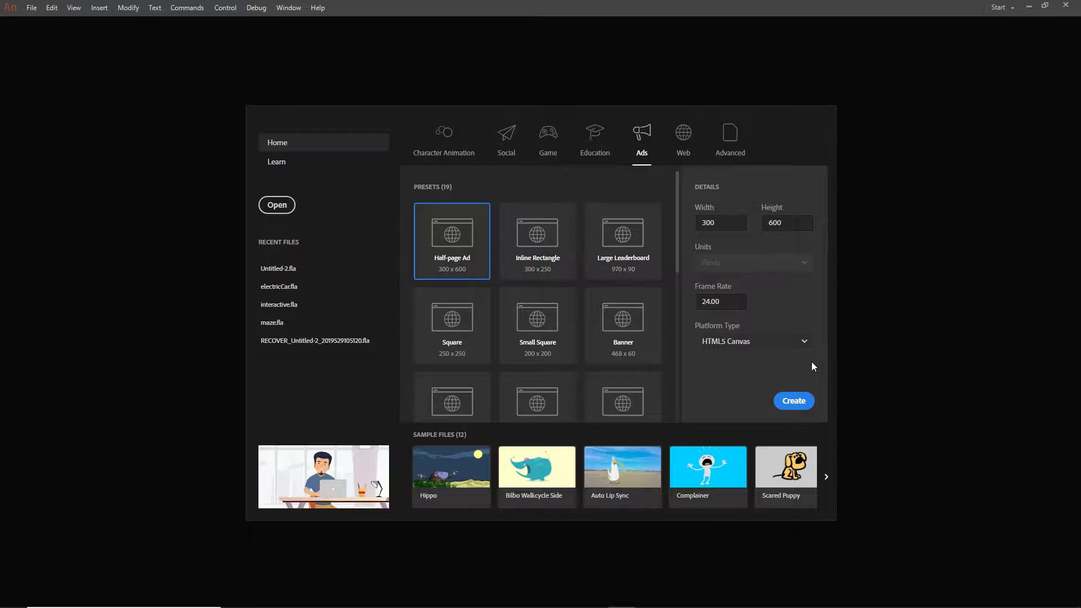
# - Create an HTML5 Canvas document from the Half-page Ad preset with its width set to 600
pyautogui.click(727, 224)
pyautogui.write('600')
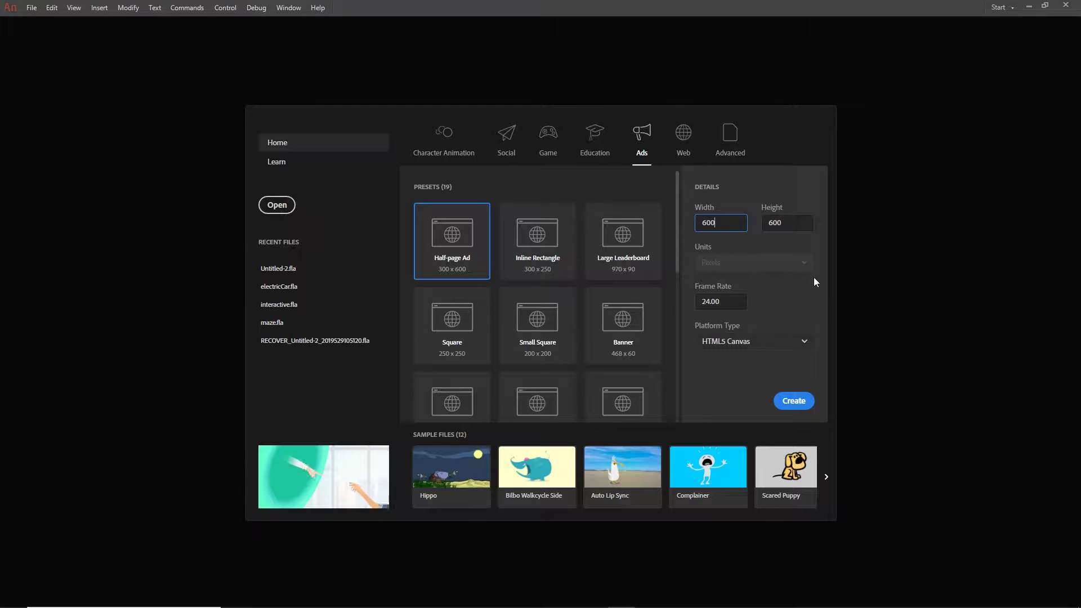
pyautogui.click(796, 402)
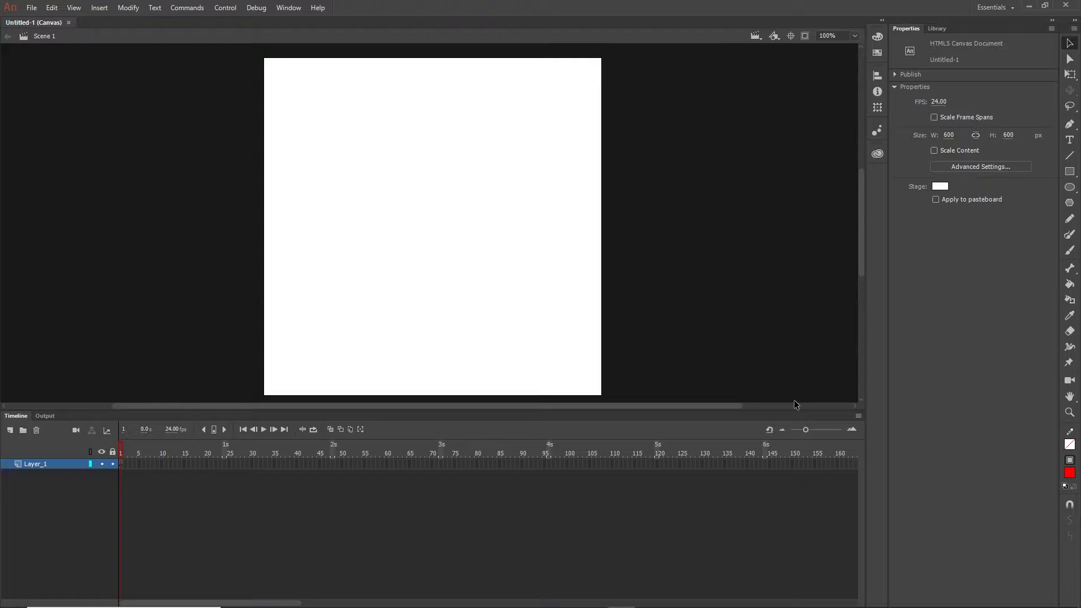
# - Save the document as Untitled-1.fla in a new Desktop folder named animateTutorial
pyautogui.hotkey('ctrl', 's')
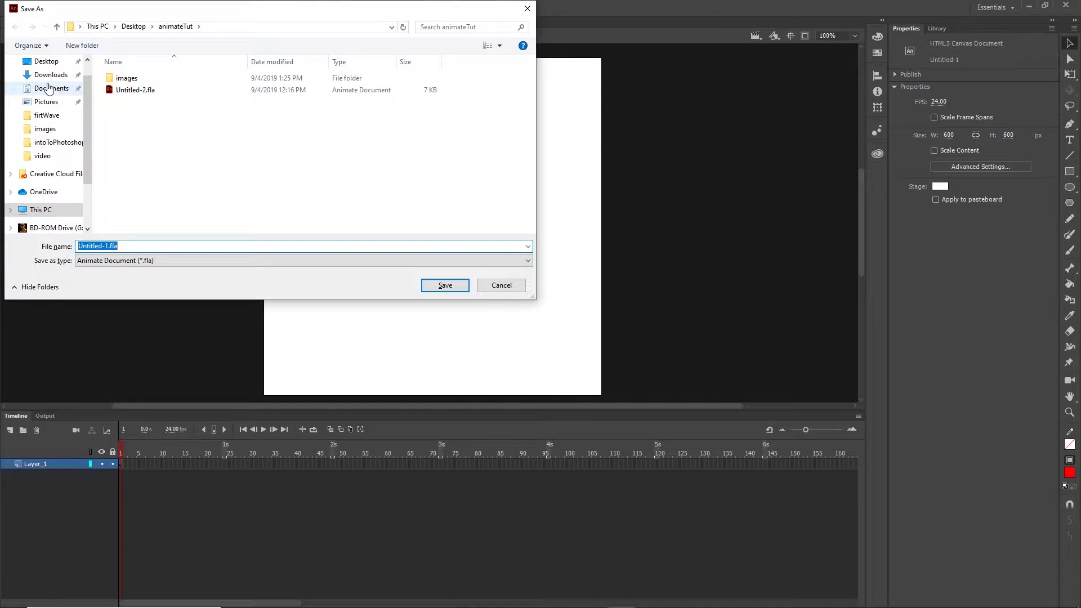
pyautogui.click(46, 61)
pyautogui.rightClick(120, 211)
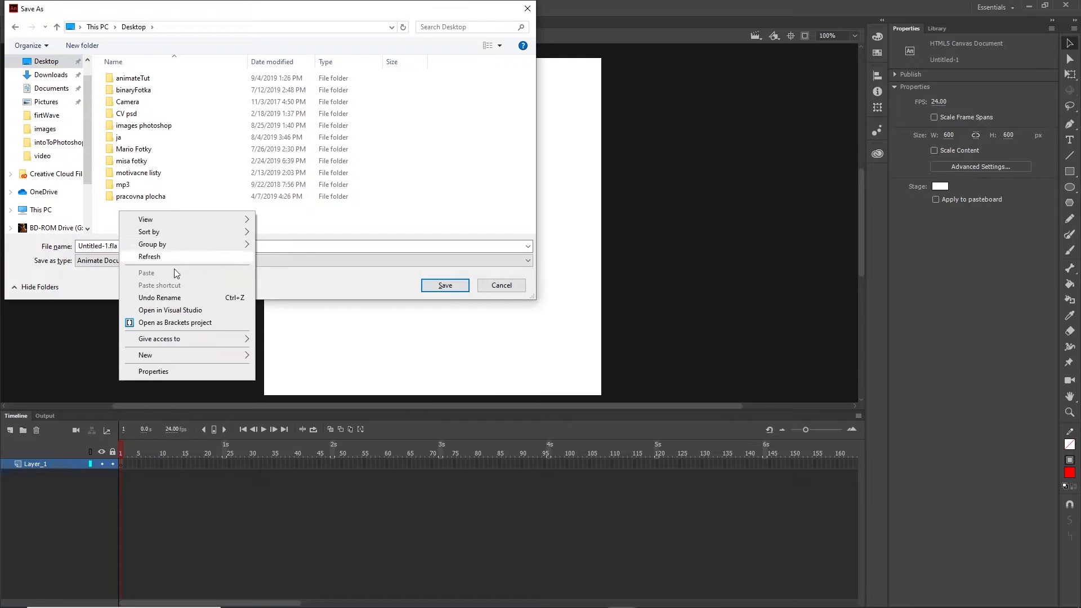
pyautogui.moveTo(180, 361)
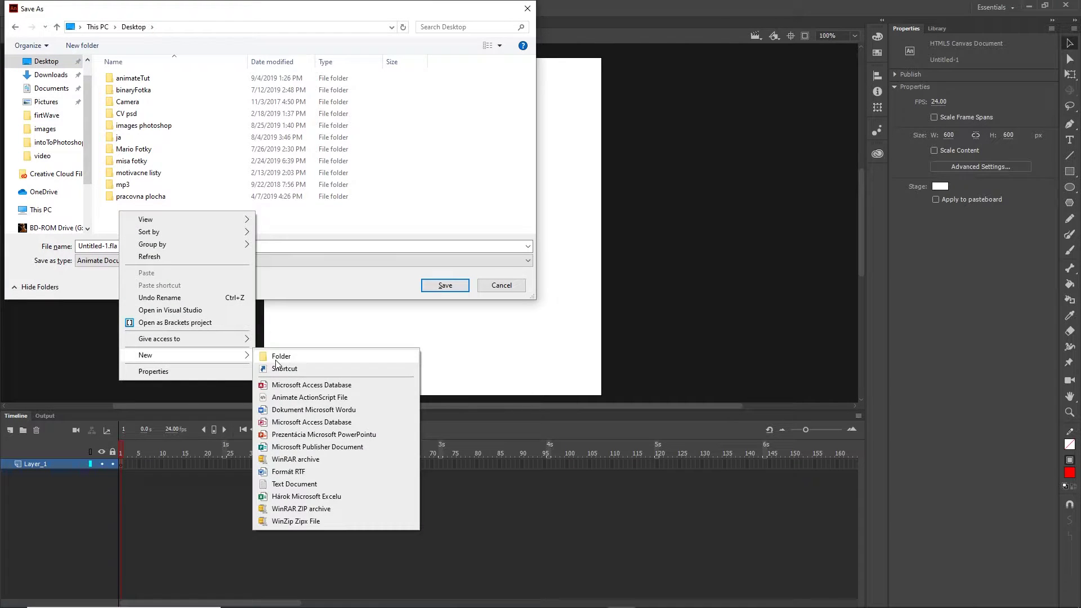
pyautogui.click(276, 359)
pyautogui.write('anima')
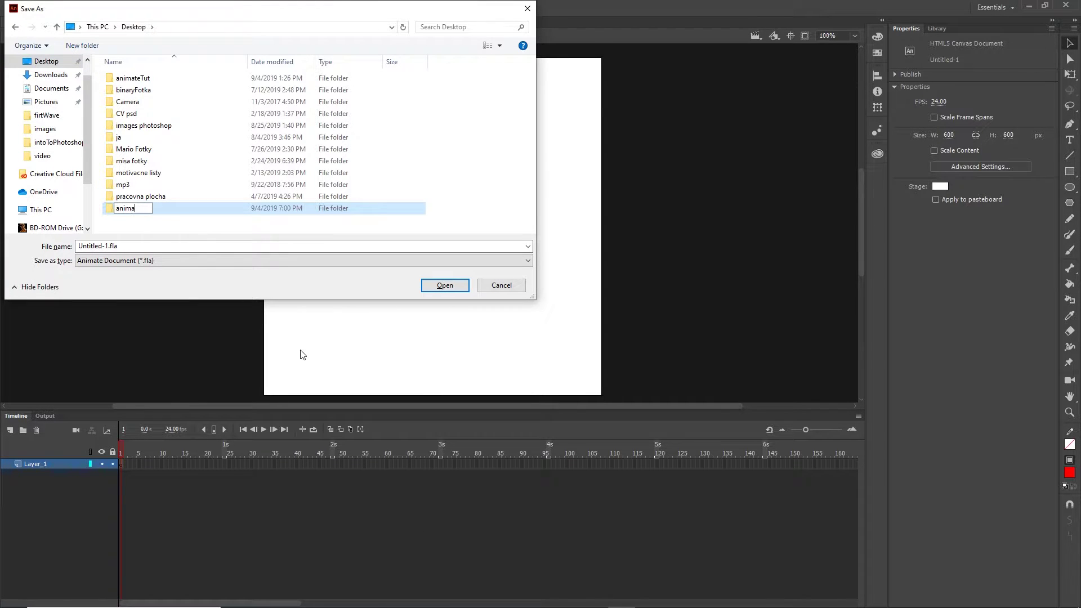
pyautogui.press('BackSpace')
pyautogui.write('ateTutorial')
pyautogui.press('Return')
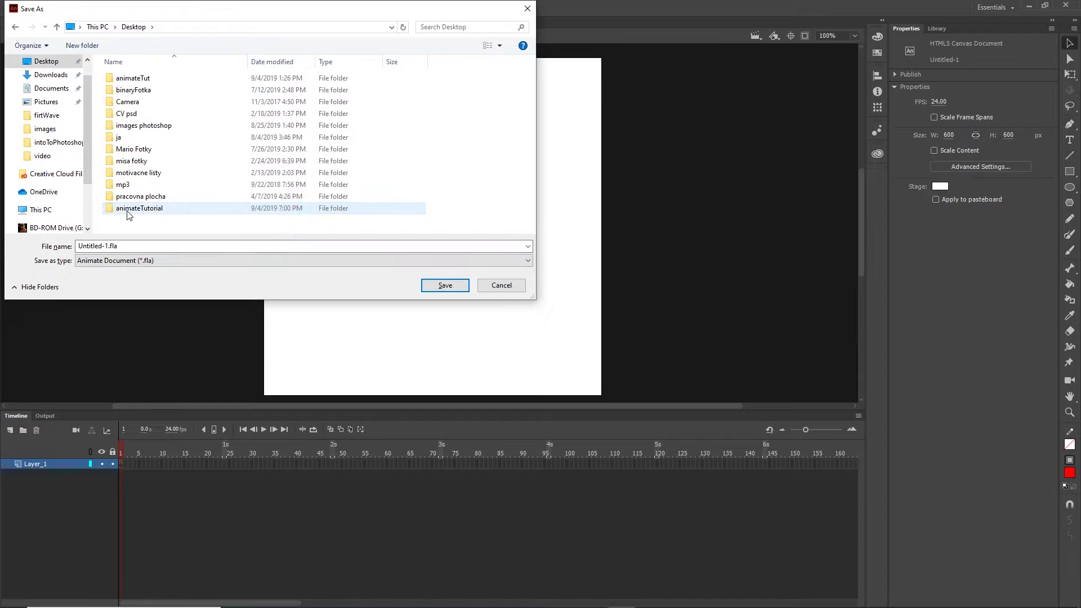
pyautogui.doubleClick(131, 209)
pyautogui.click(439, 286)
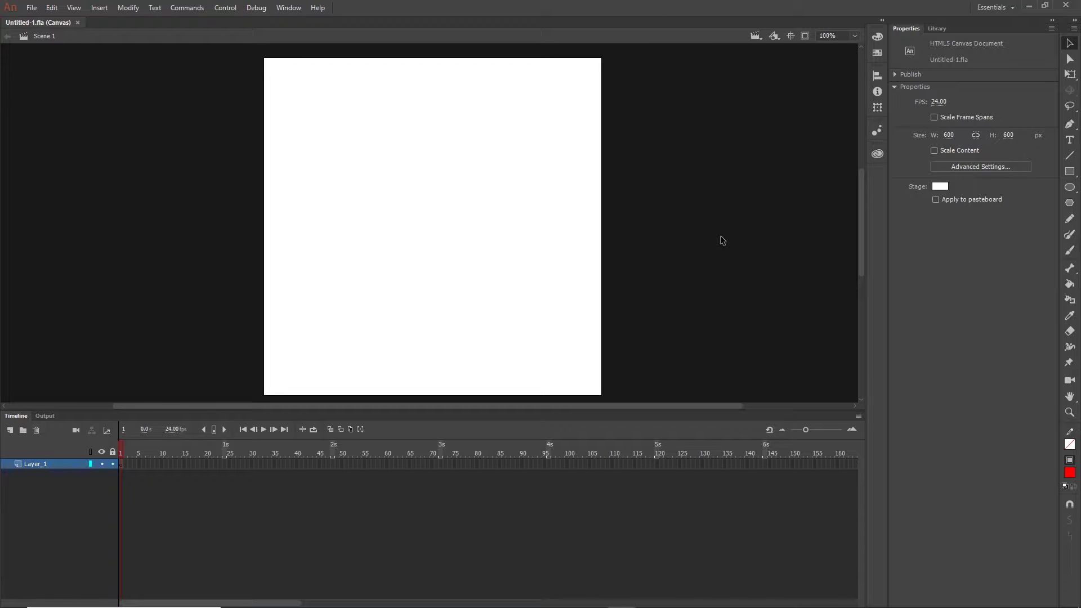
# - Draw a blue (#0033FF) circle without stroke, about 144 px in diameter, near the stage's upper-left corner using the Oval Tool
pyautogui.click(1070, 187)
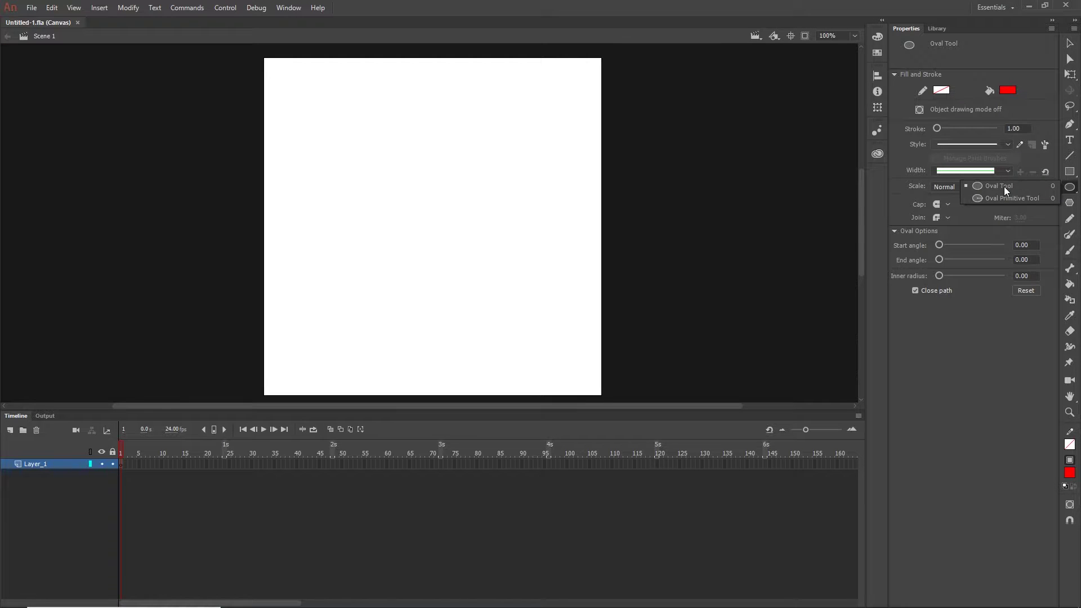
pyautogui.click(1005, 189)
pyautogui.click(1008, 90)
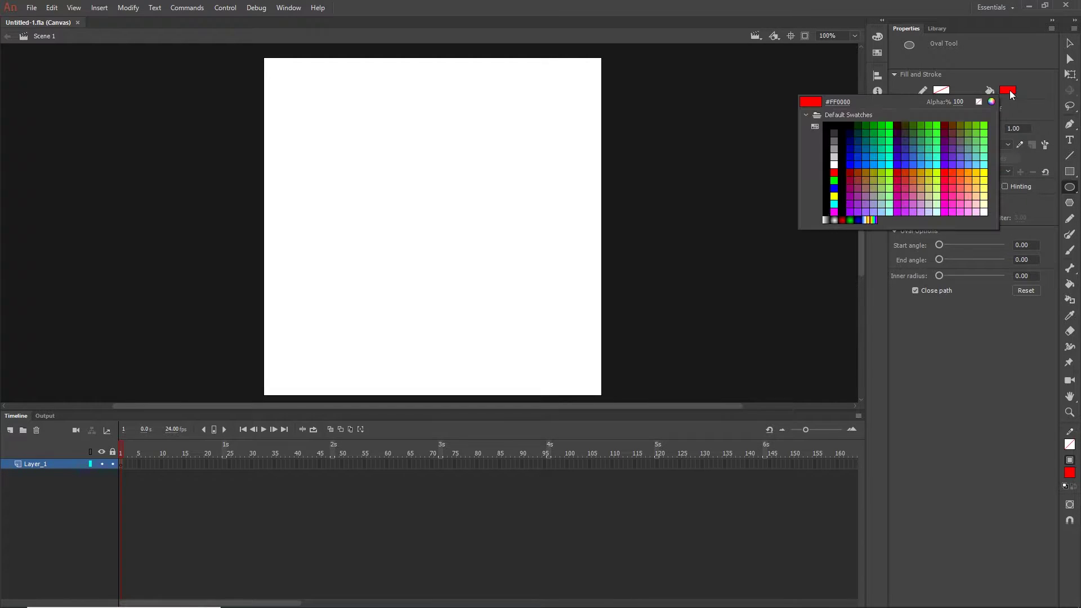
pyautogui.click(860, 164)
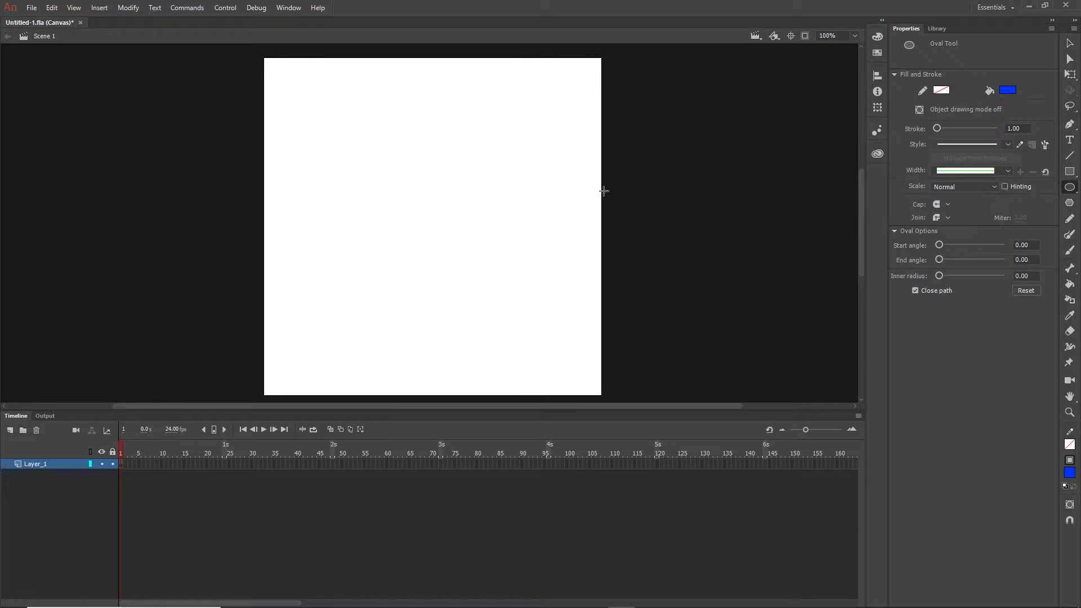
pyautogui.moveTo(299, 91); pyautogui.dragTo(372, 171)
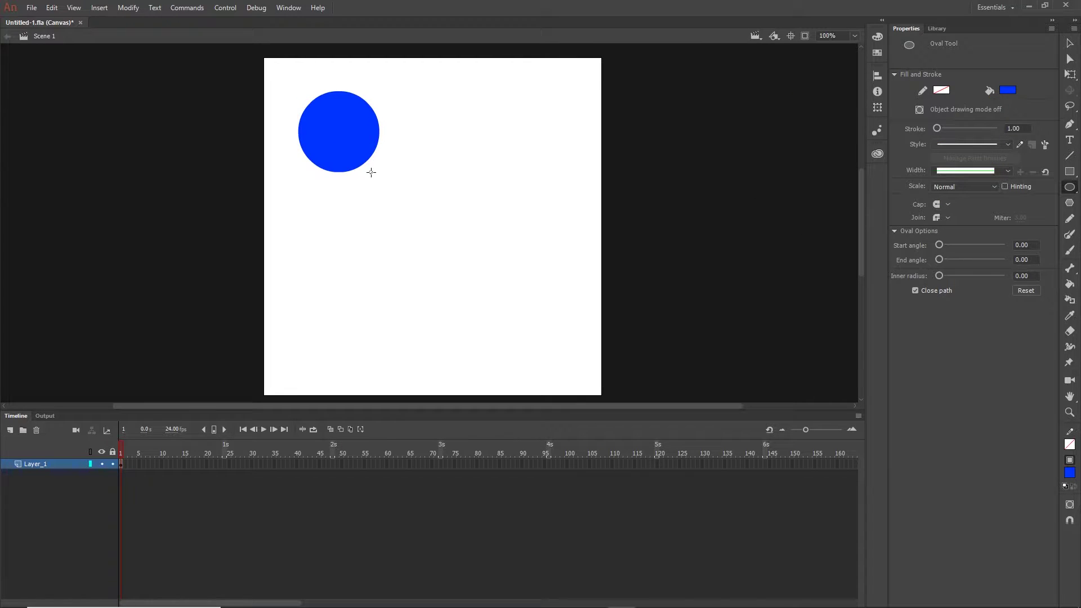
# - Convert the blue circle to a Movie Clip symbol named blue
pyautogui.click(1071, 47)
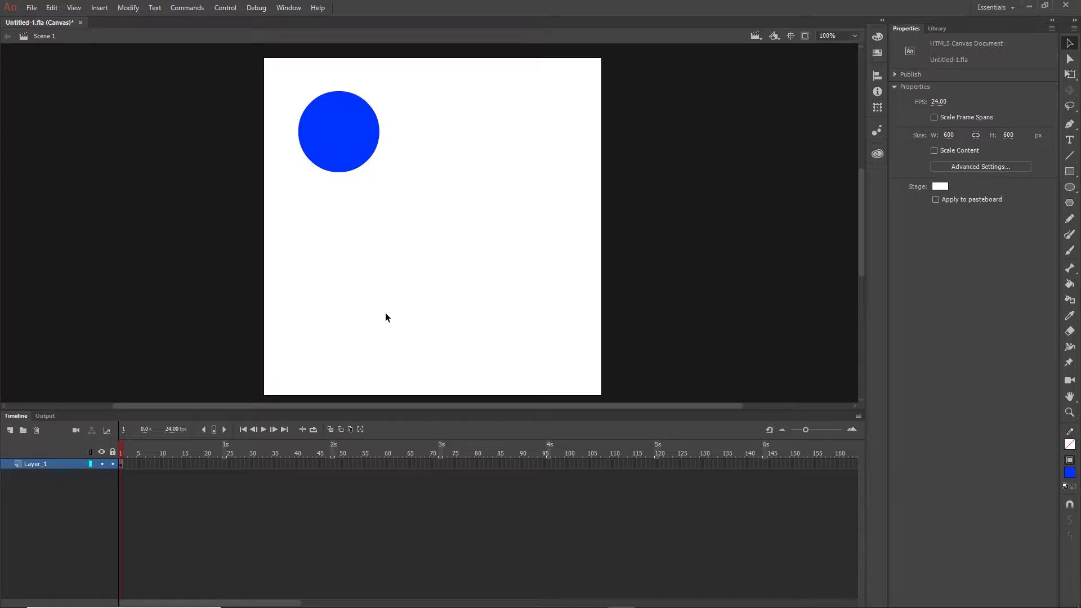
pyautogui.click(346, 155)
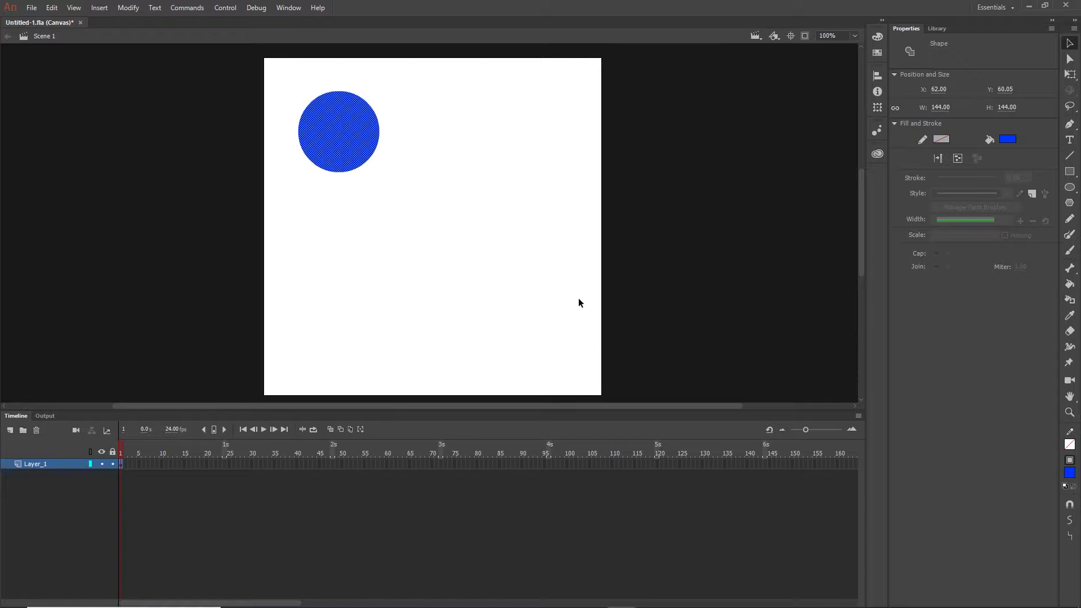
pyautogui.click(129, 8)
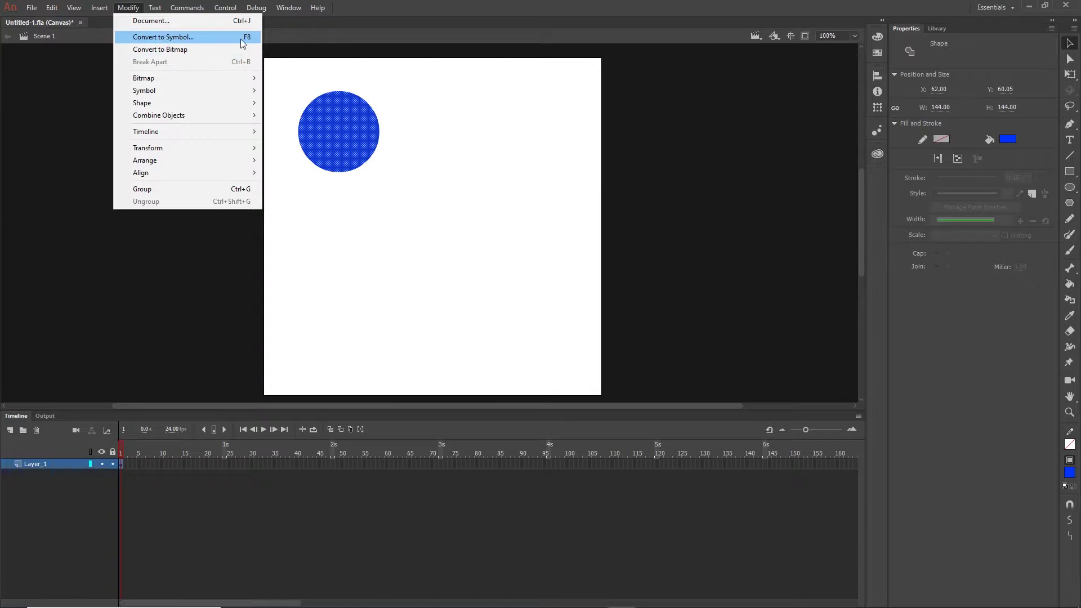
pyautogui.click(214, 37)
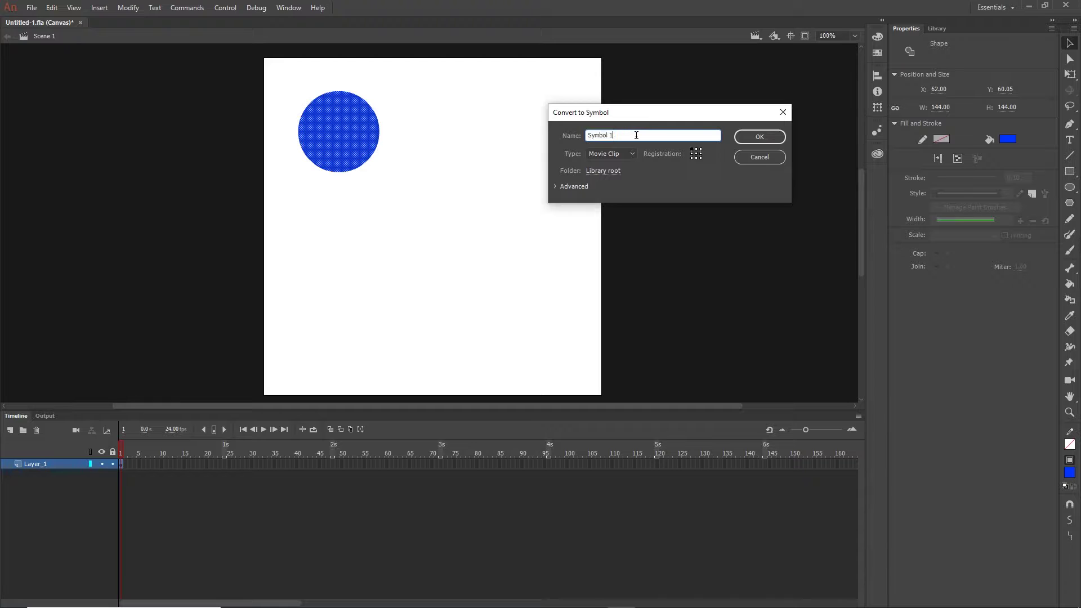
pyautogui.write('blue')
pyautogui.click(755, 136)
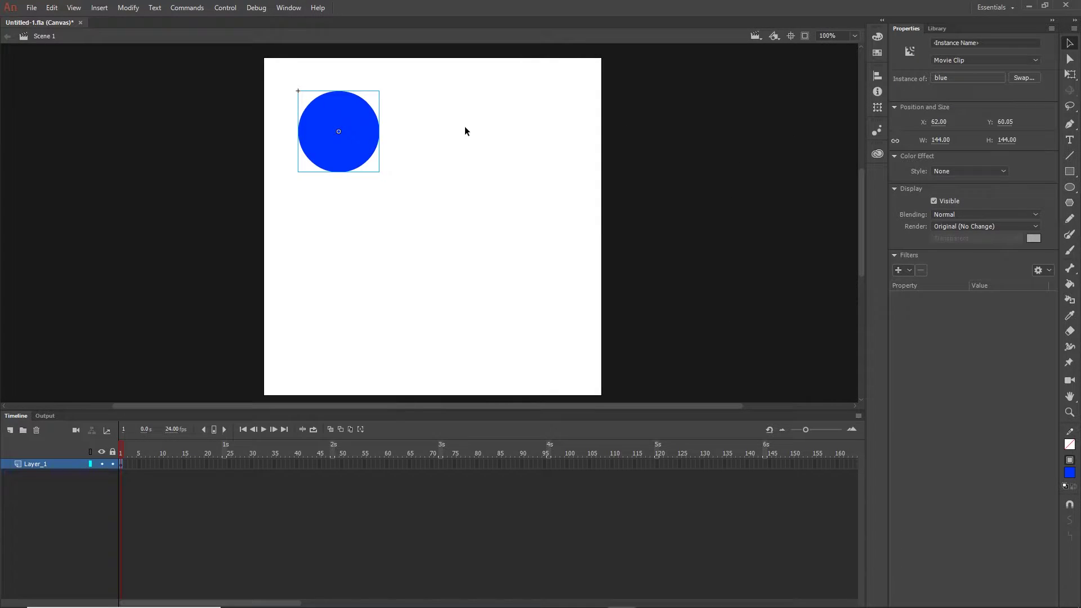
# - Place a second instance of the blue symbol from the library on the stage and delete it again
pyautogui.click(937, 28)
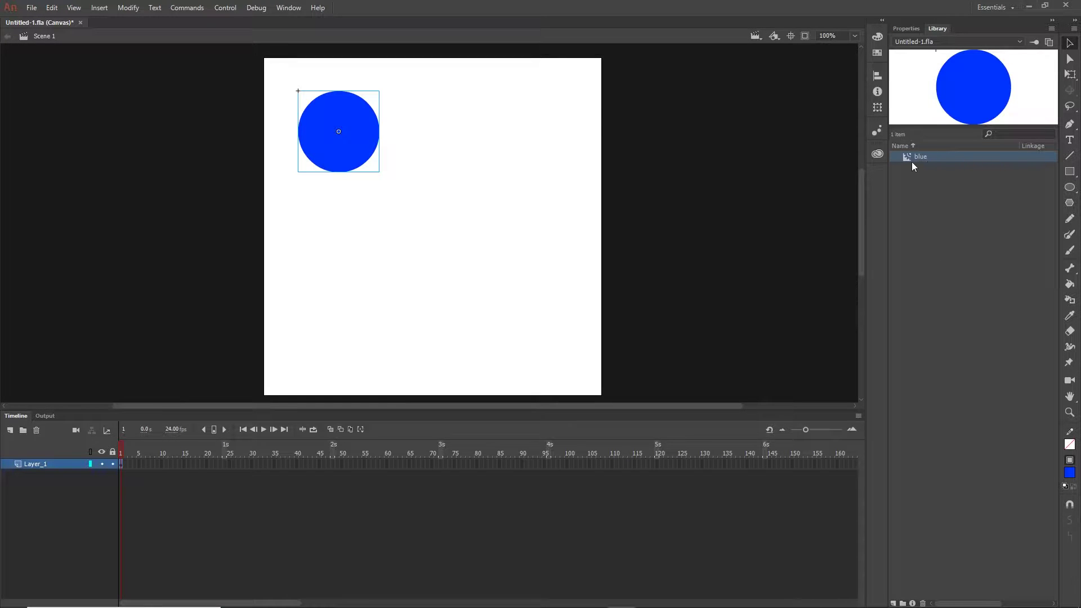
pyautogui.click(919, 178)
pyautogui.click(922, 158)
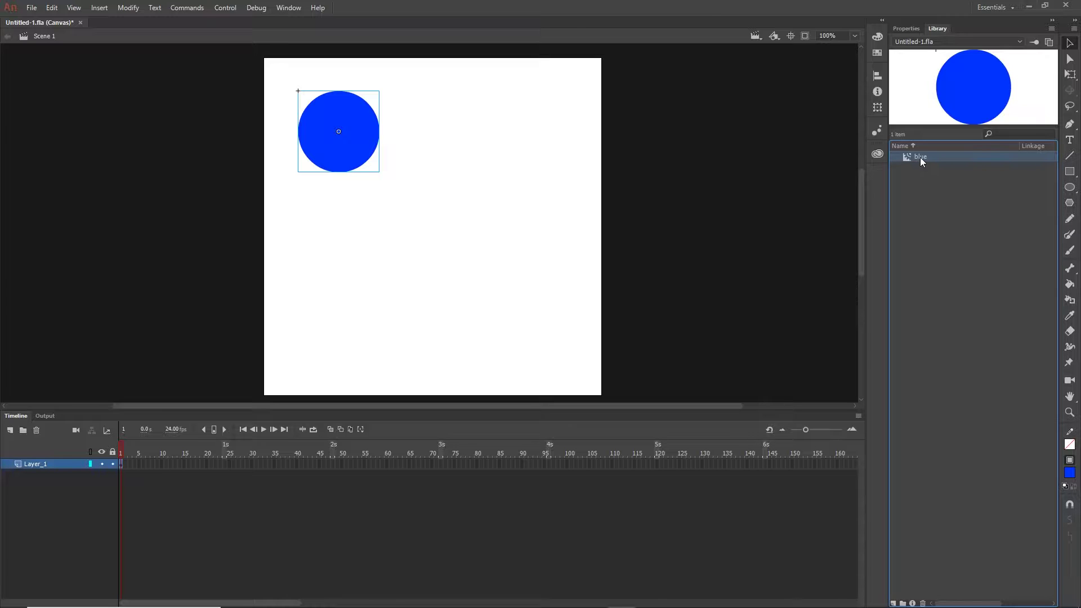
pyautogui.moveTo(921, 157); pyautogui.dragTo(555, 175)
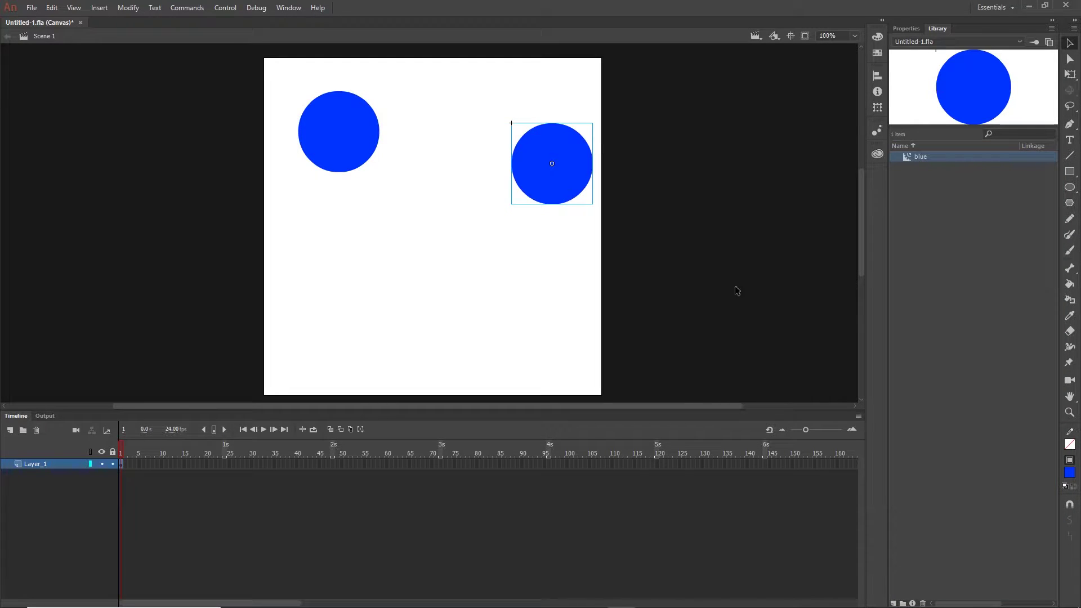
pyautogui.press('Delete')
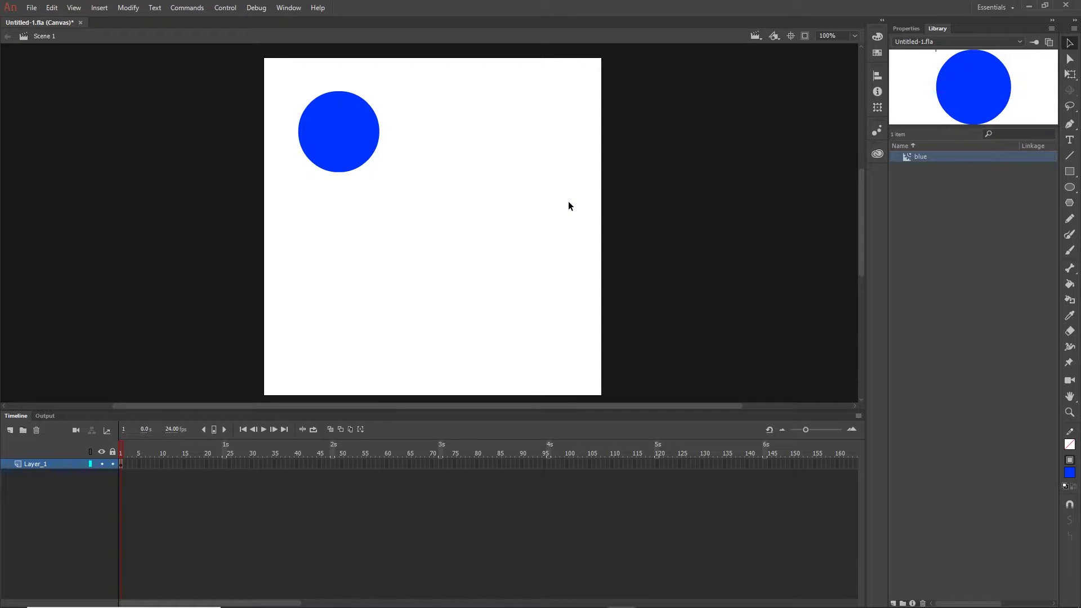
pyautogui.click(906, 29)
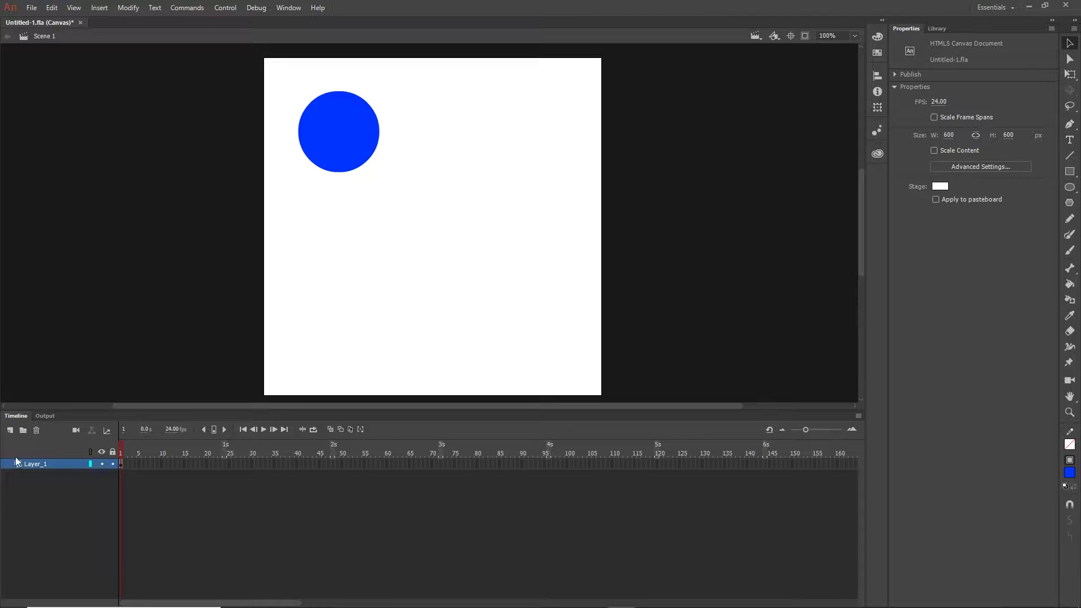
# - Add a new layer and draw on it a red circle about 141 px in diameter below the blue one
pyautogui.click(10, 433)
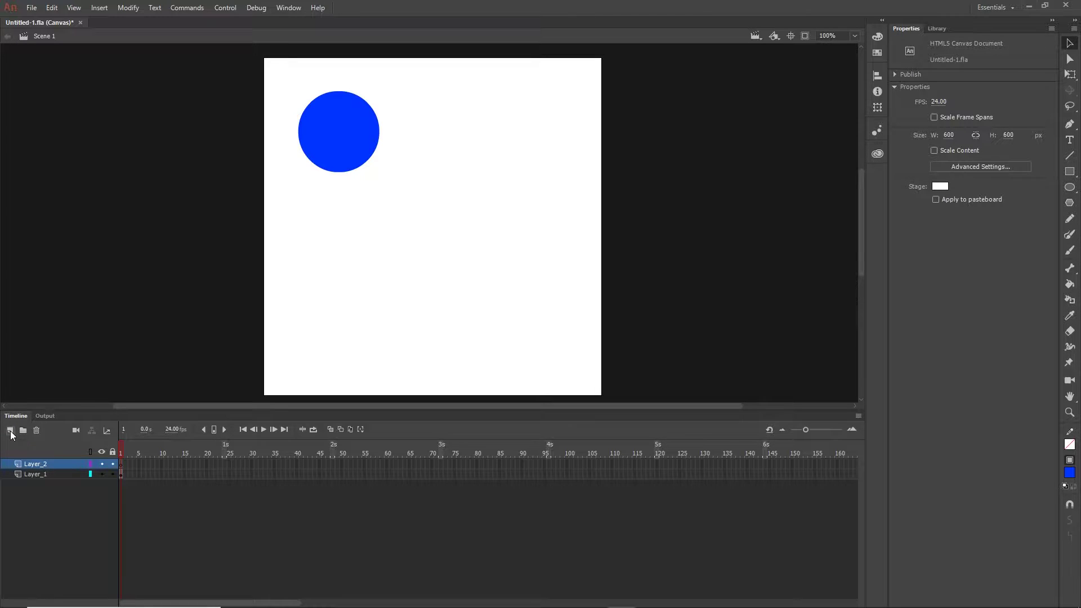
pyautogui.click(1070, 187)
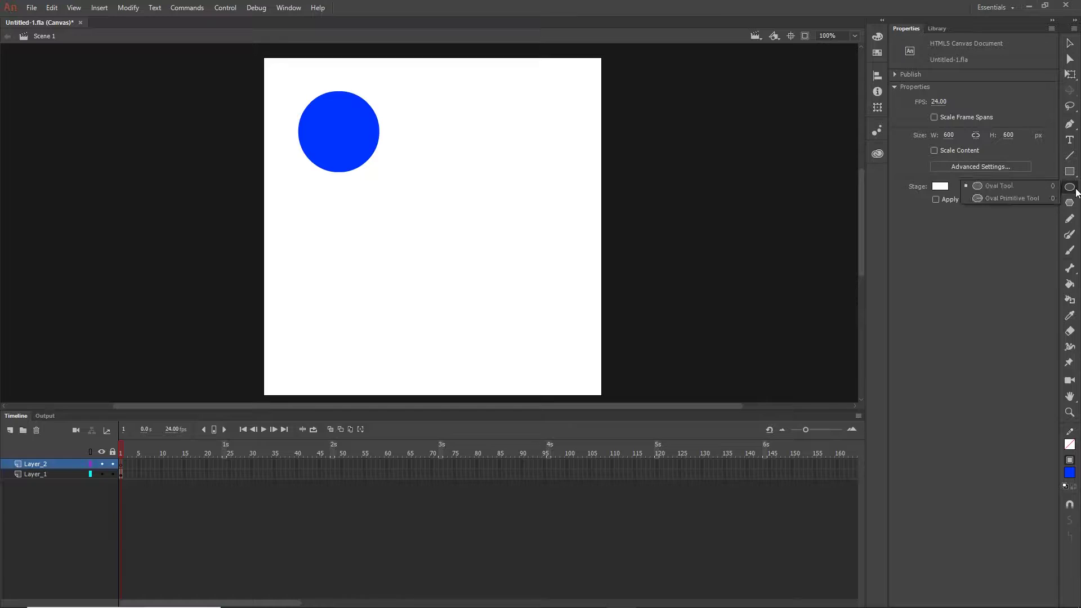
pyautogui.click(1000, 187)
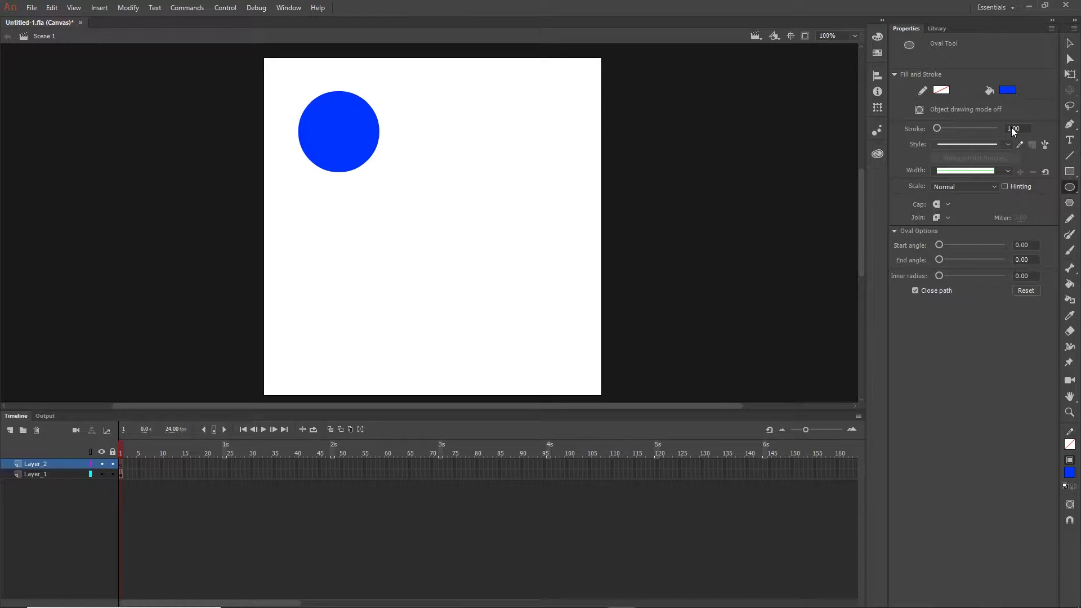
pyautogui.click(1008, 90)
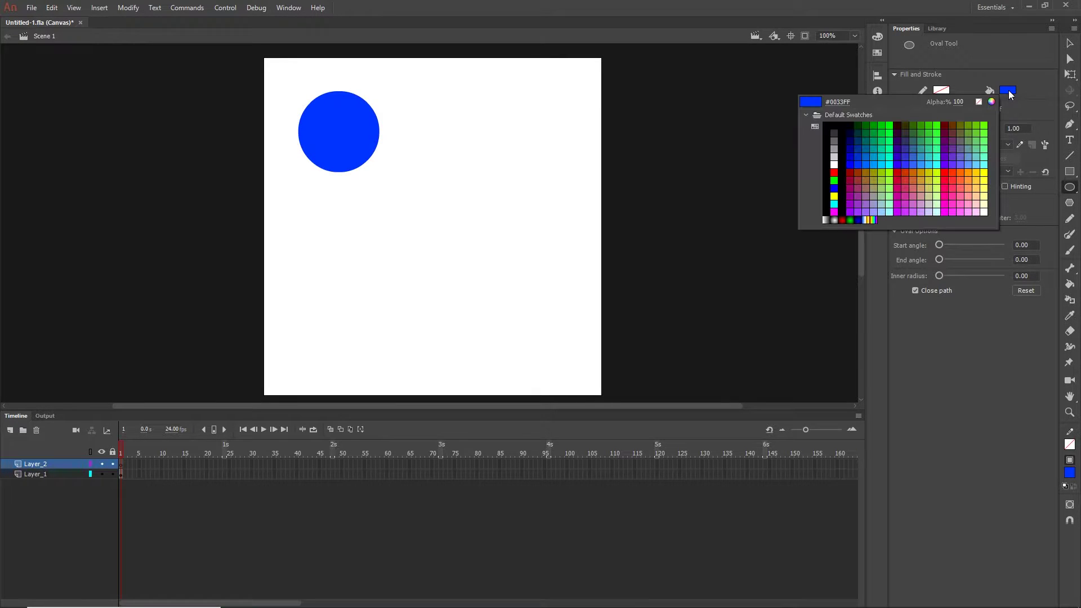
pyautogui.click(835, 171)
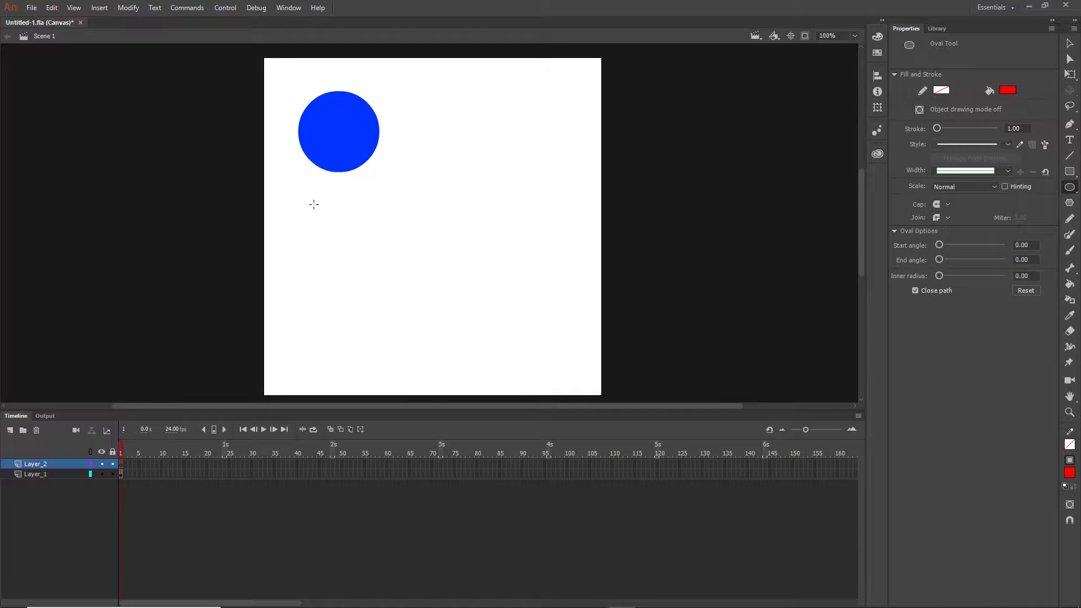
pyautogui.moveTo(314, 204); pyautogui.dragTo(382, 285)
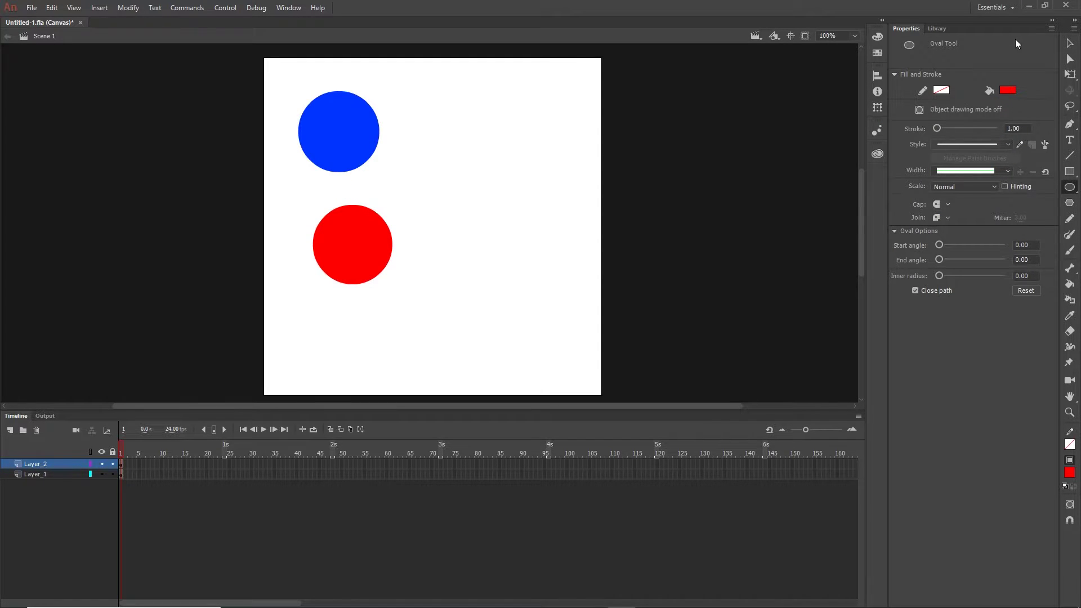
# - Move the red circle to about X 65, Y 262 so it sits directly beneath the blue circle
pyautogui.click(1068, 44)
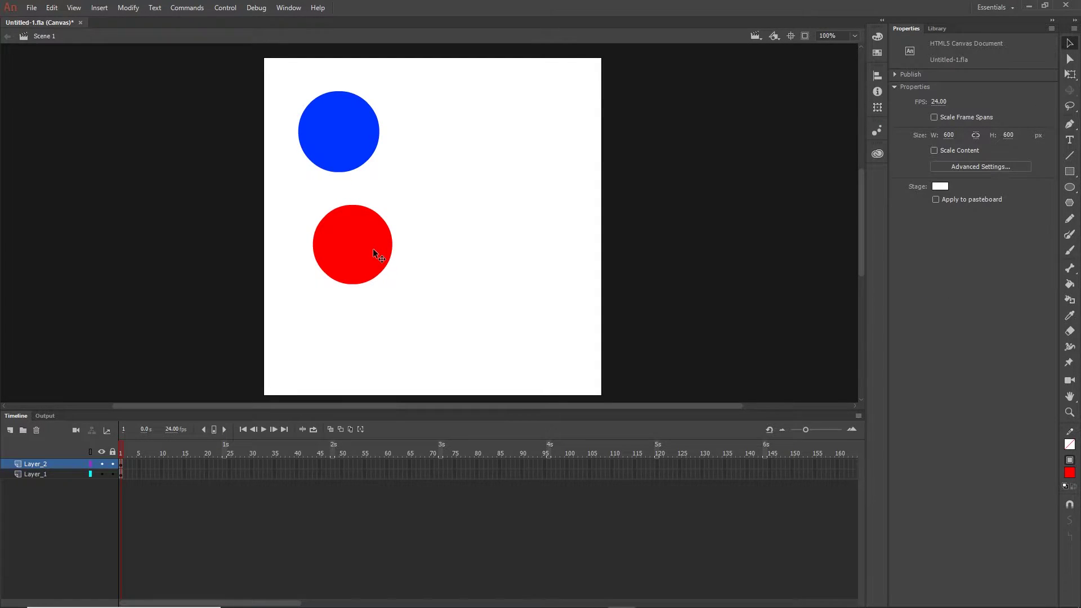
pyautogui.moveTo(368, 246); pyautogui.dragTo(355, 246)
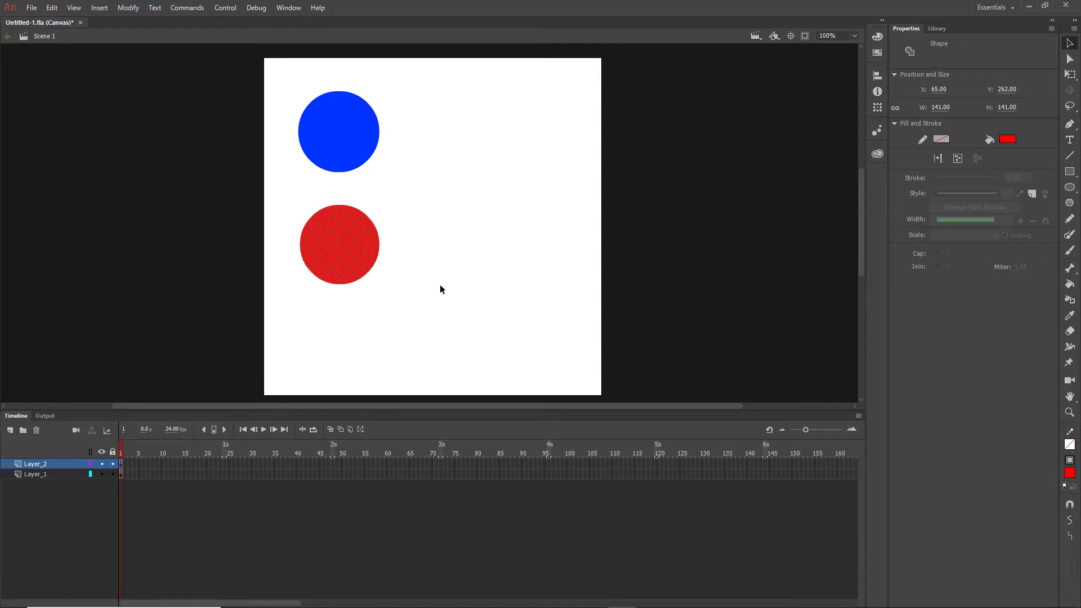
pyautogui.click(441, 336)
# - Convert the red circle to a Movie Clip symbol named red
pyautogui.click(362, 254)
pyautogui.press('F8')
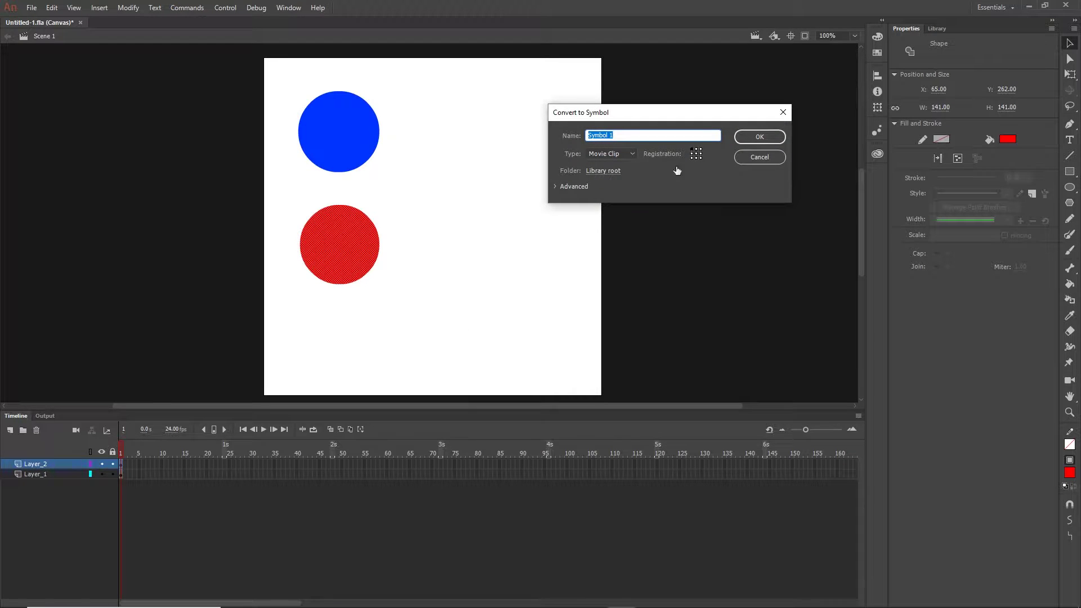
pyautogui.write('red')
pyautogui.click(762, 138)
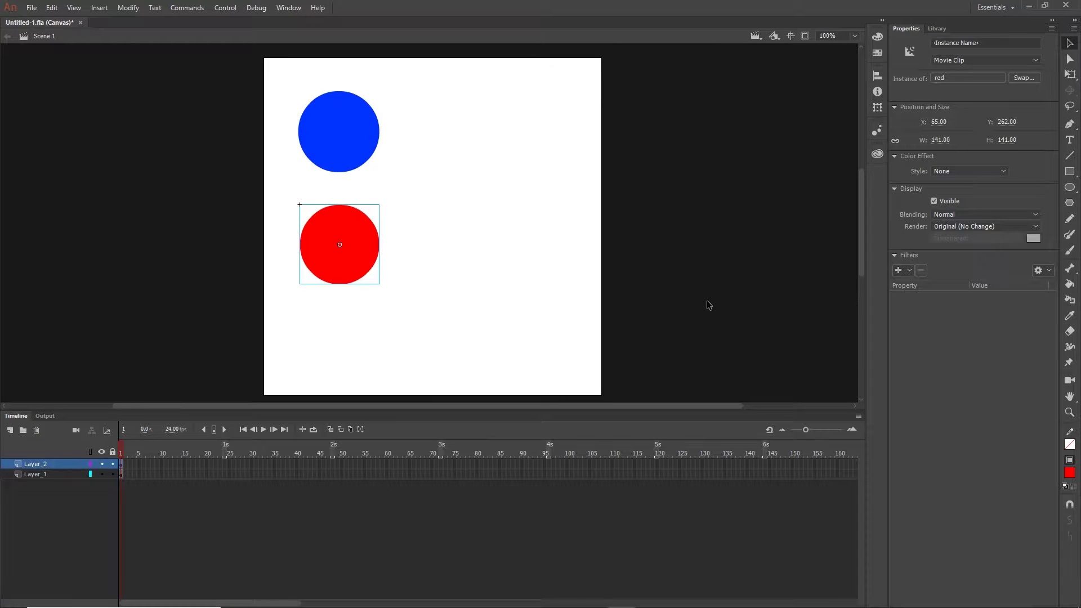
pyautogui.click(725, 302)
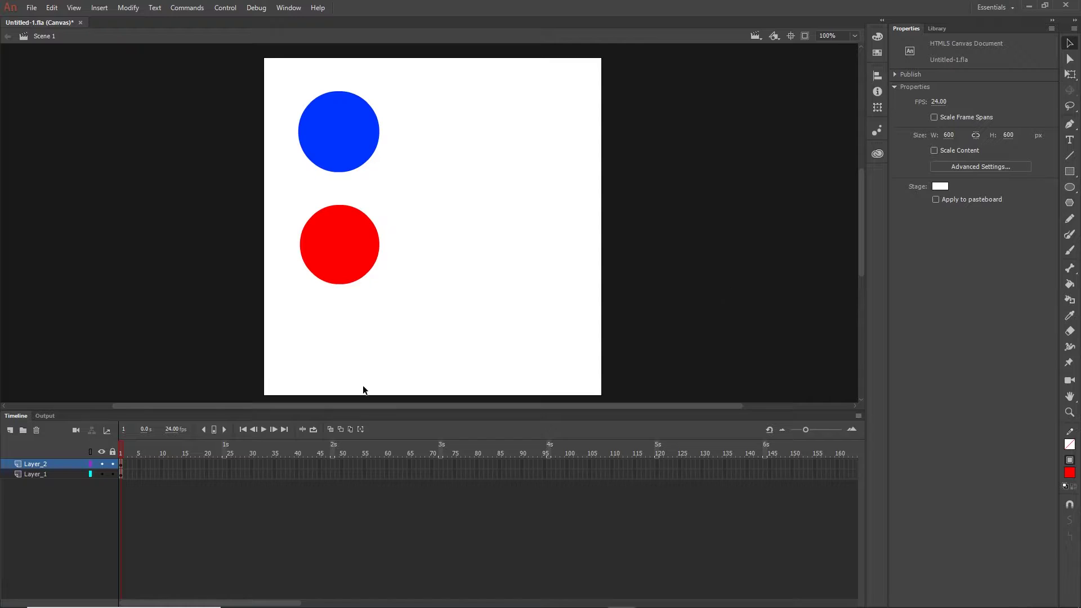
# - Rename Layer_1, which holds the blue circle, as blue
pyautogui.click(35, 474)
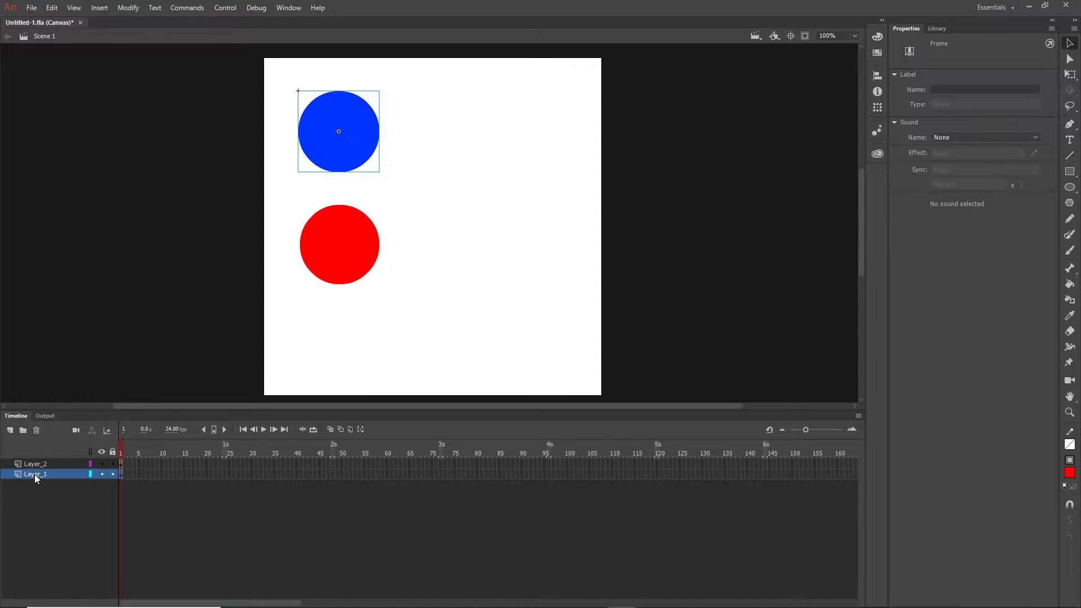
pyautogui.doubleClick(33, 475)
pyautogui.write('blue')
pyautogui.press('Return')
# - Rename Layer_2, which holds the red circle, as red and move the blue layer above it
pyautogui.click(36, 463)
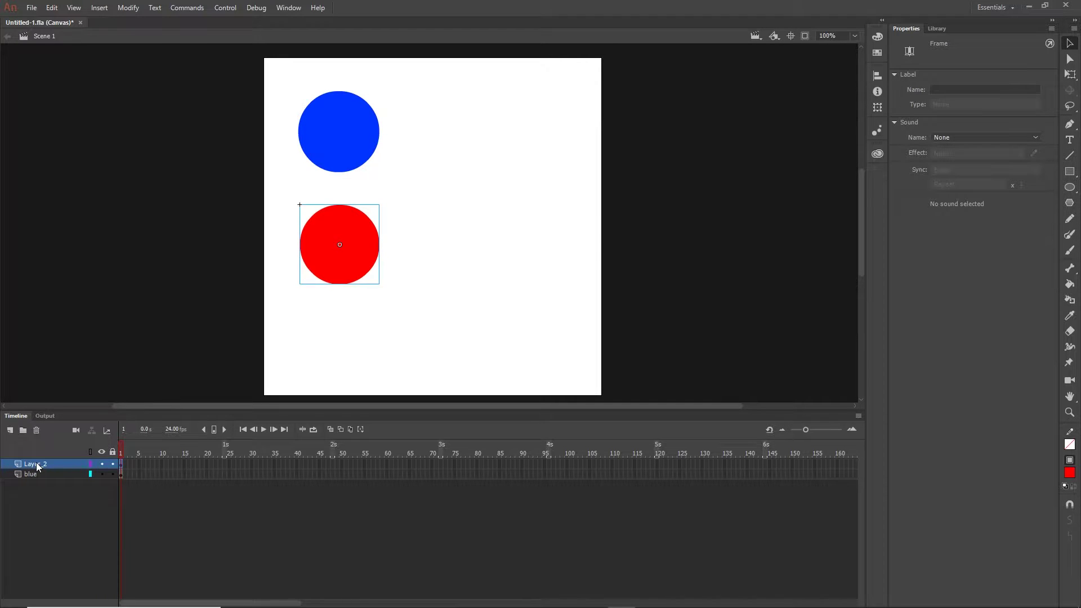
pyautogui.doubleClick(36, 463)
pyautogui.write('red')
pyautogui.press('Return')
pyautogui.moveTo(30, 476); pyautogui.dragTo(32, 463)
pyautogui.click(40, 492)
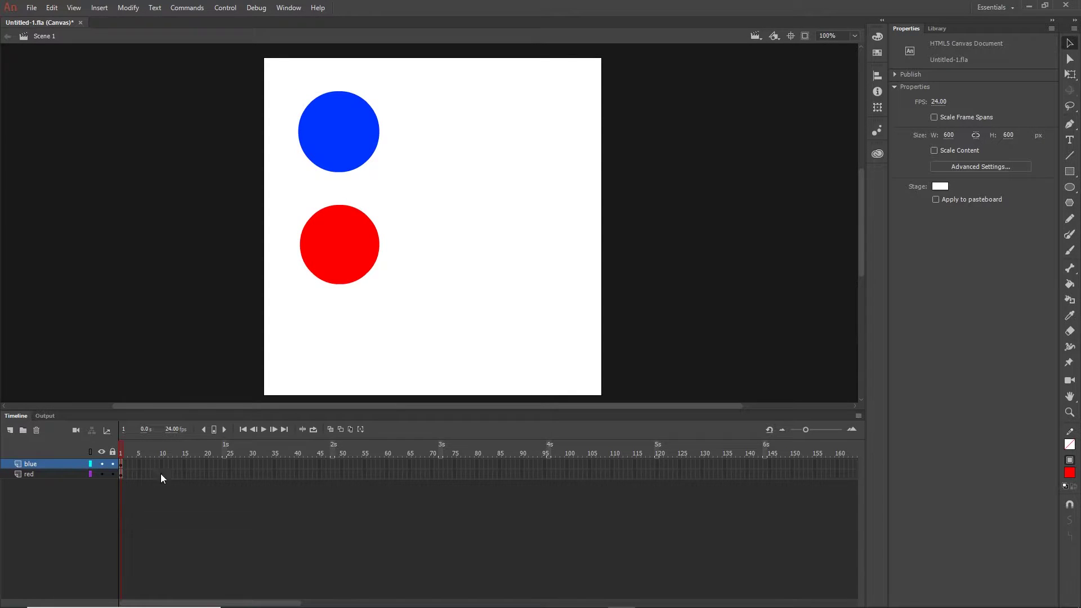
# - Insert a keyframe at frame 50 of the red layer and move the red circle there to about X 437, Y 262
pyautogui.click(30, 475)
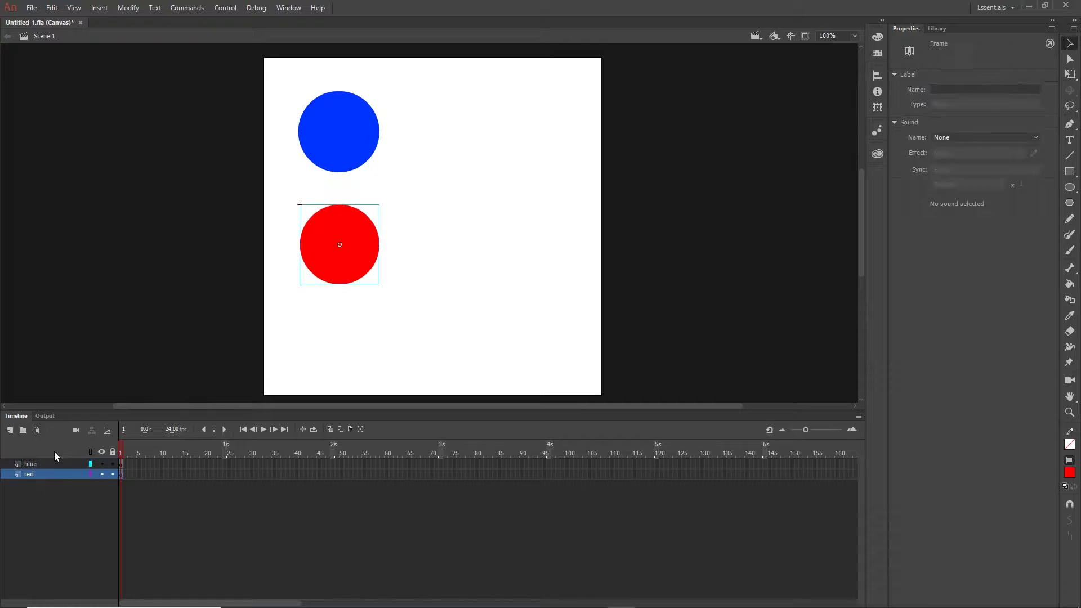
pyautogui.click(243, 526)
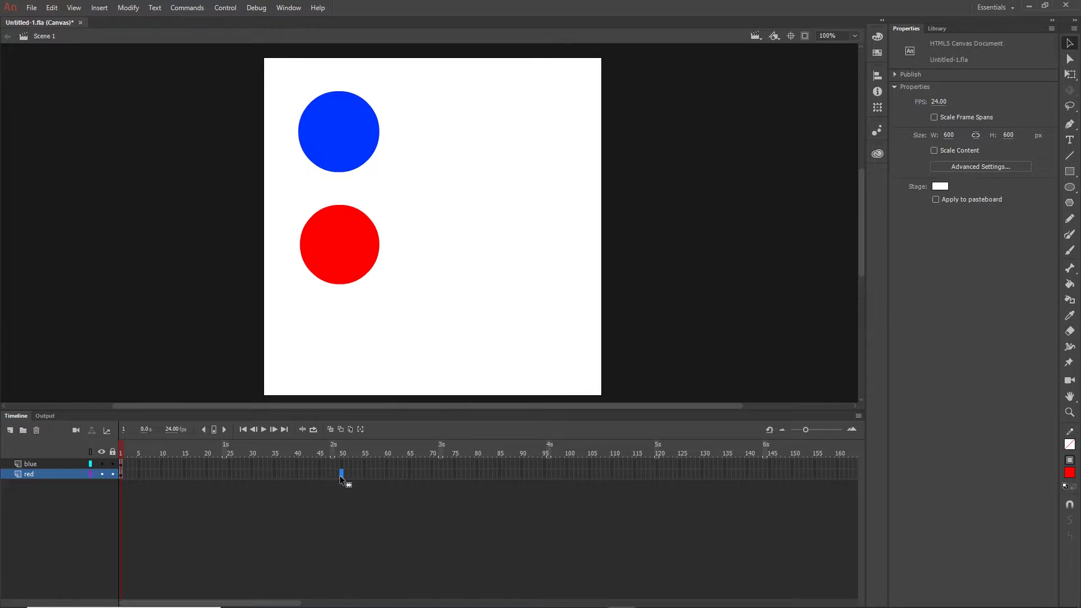
pyautogui.press('F6')
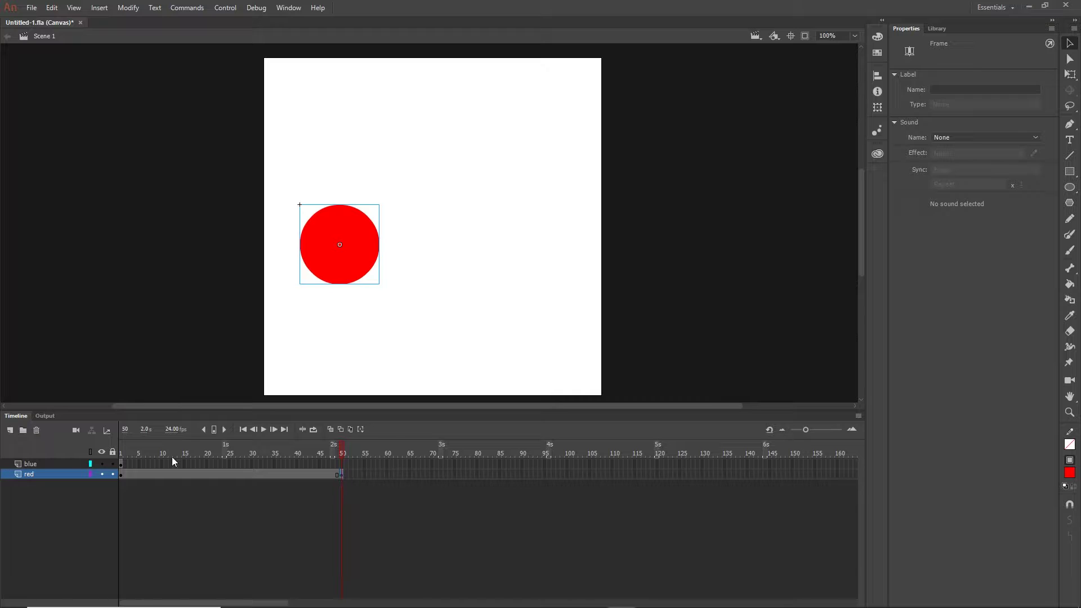
pyautogui.moveTo(353, 269); pyautogui.dragTo(565, 267)
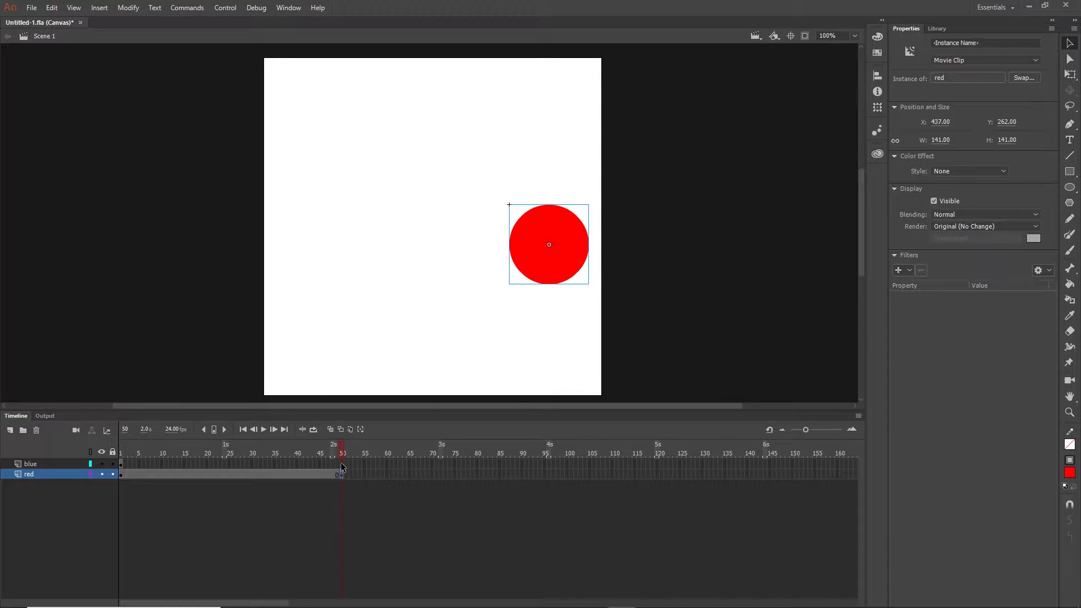
# - Insert a keyframe at frame 50 of the blue layer and move the blue circle there to about X 434, Y 60
pyautogui.click(341, 464)
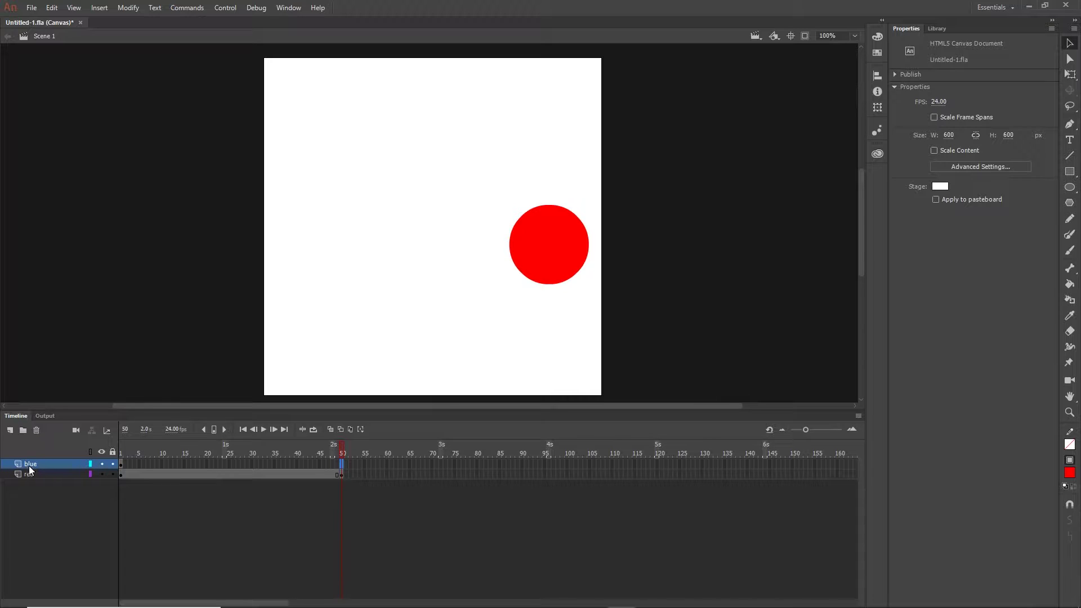
pyautogui.press('F6')
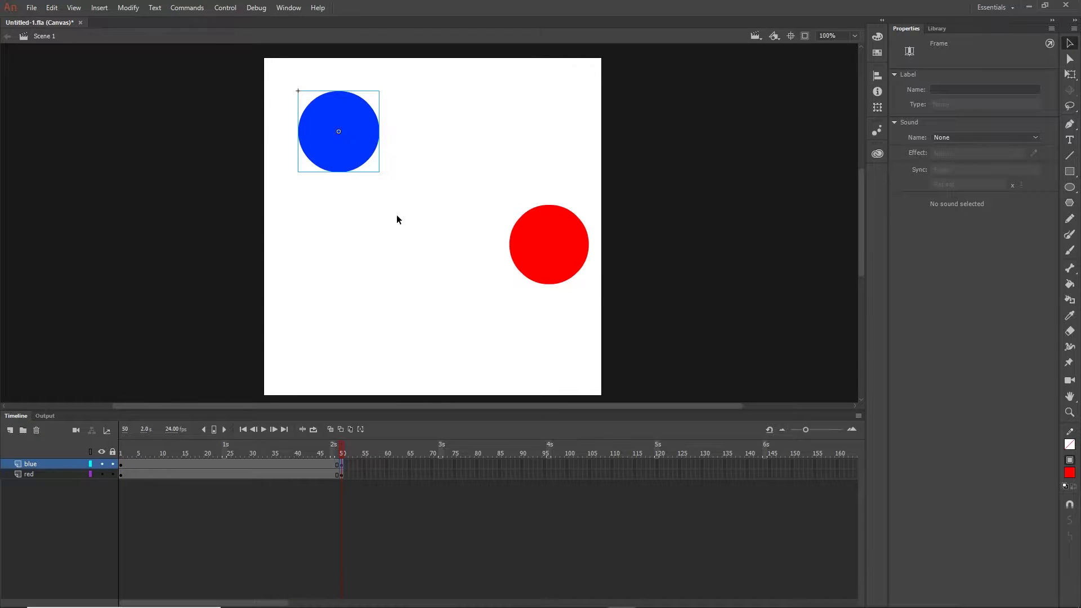
pyautogui.moveTo(357, 154); pyautogui.dragTo(567, 149)
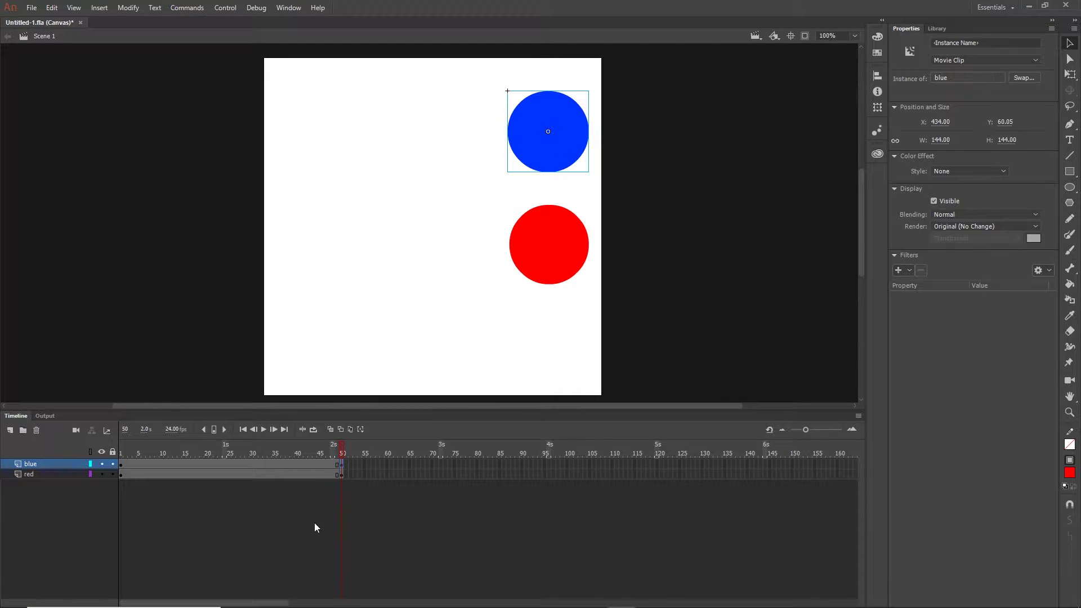
# - Try a classic tween on the red layer's frames alone, then undo it
pyautogui.click(246, 475)
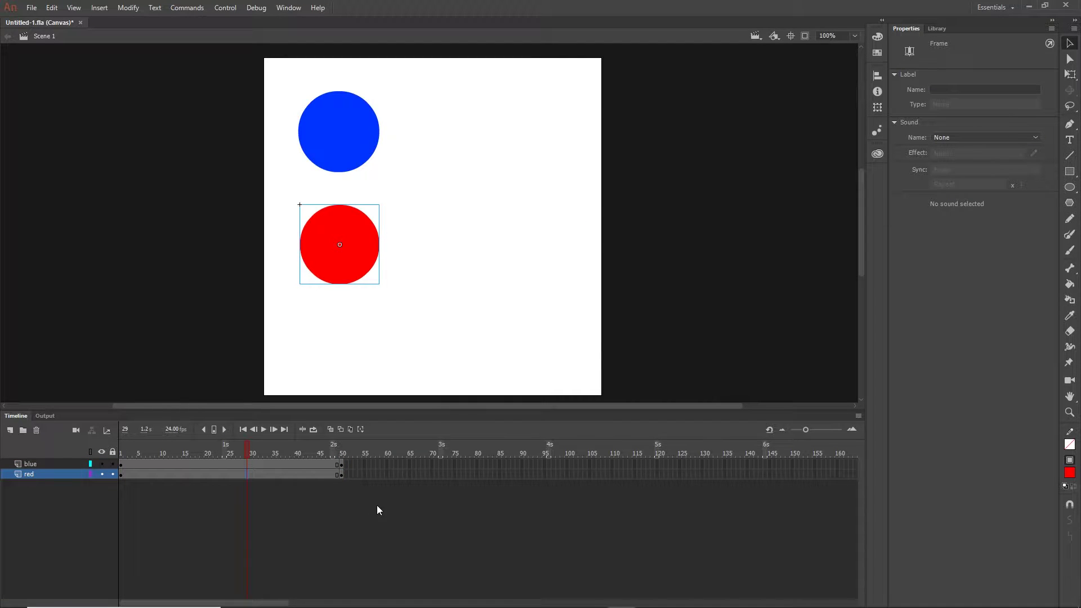
pyautogui.click(221, 475)
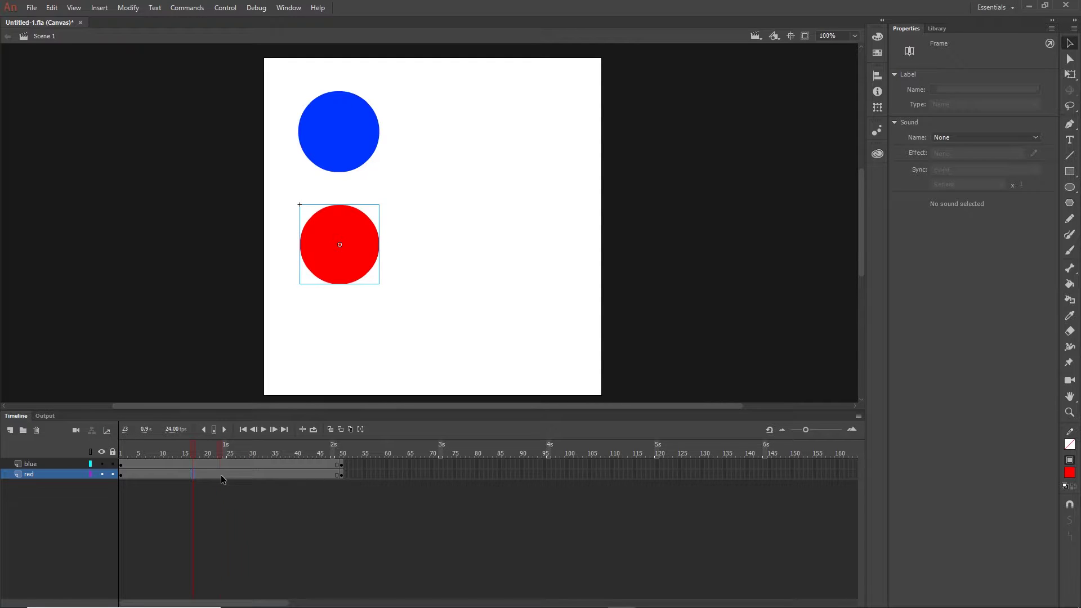
pyautogui.click(192, 473)
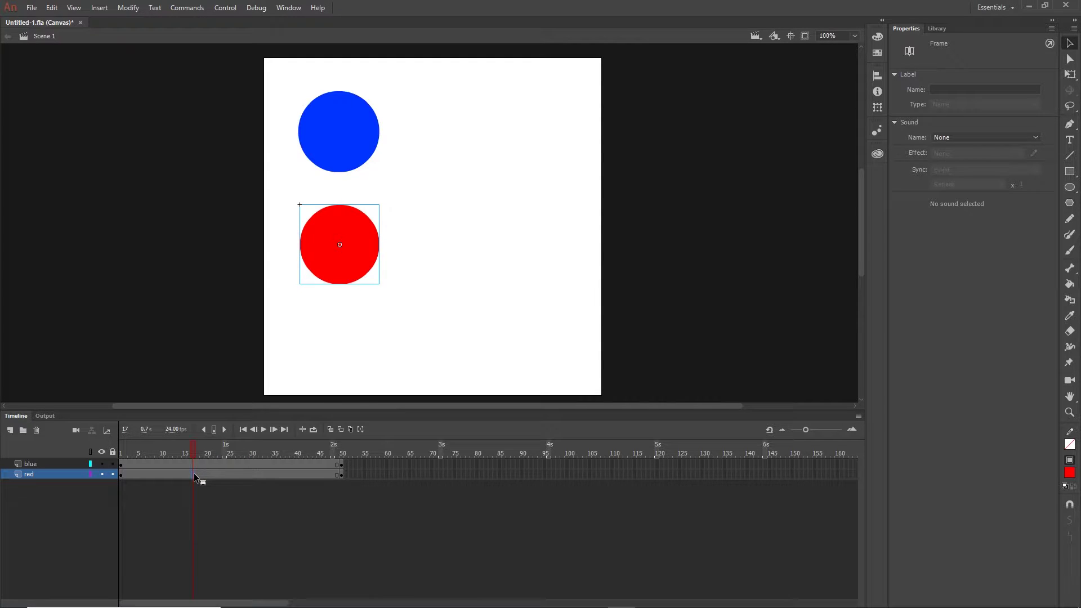
pyautogui.rightClick(193, 473)
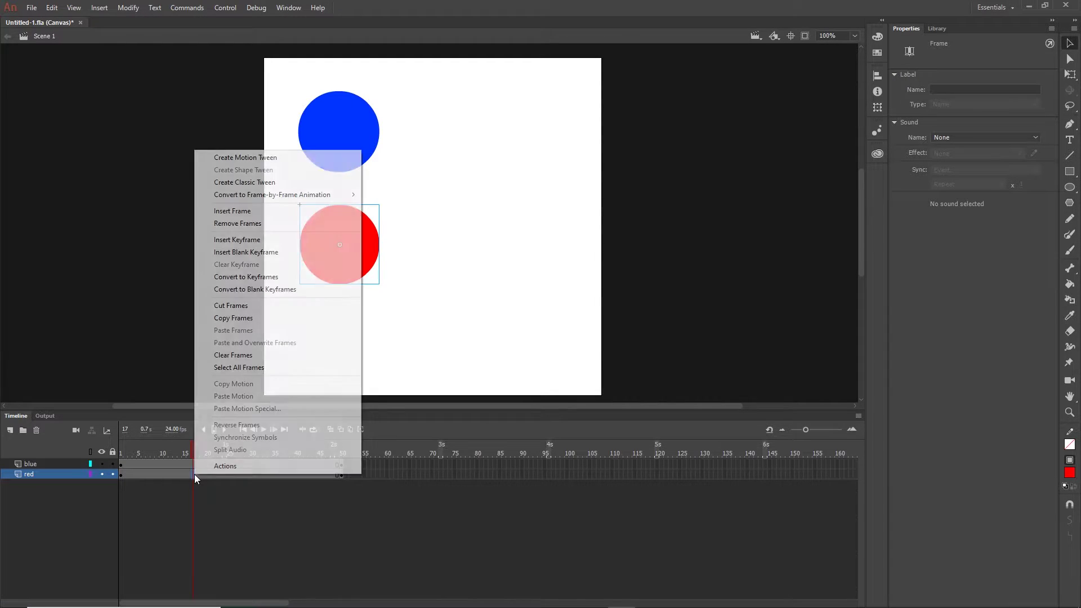
pyautogui.click(250, 183)
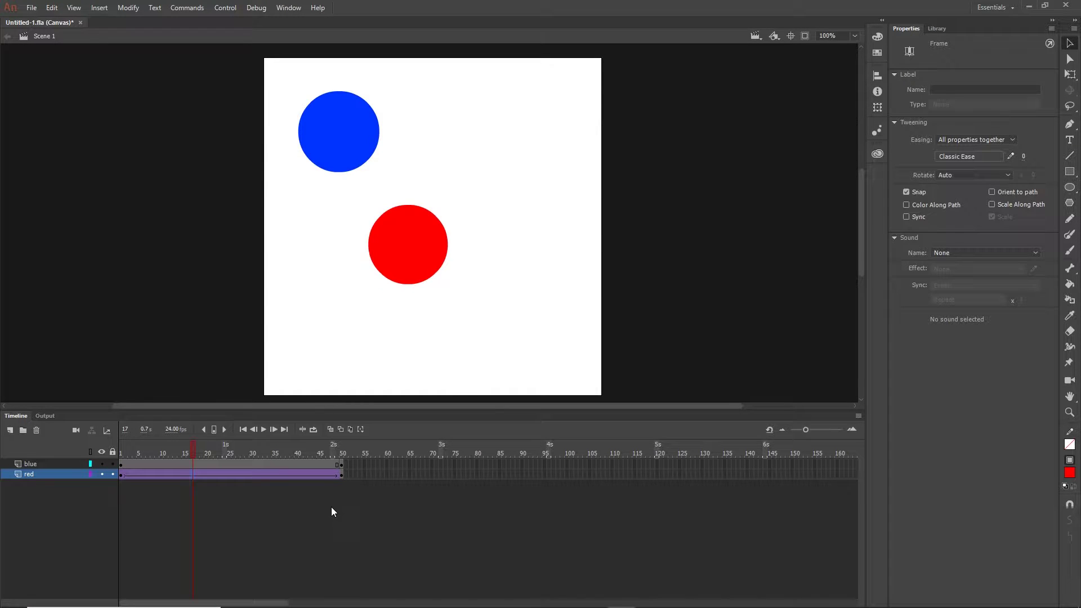
pyautogui.moveTo(194, 451); pyautogui.dragTo(289, 445)
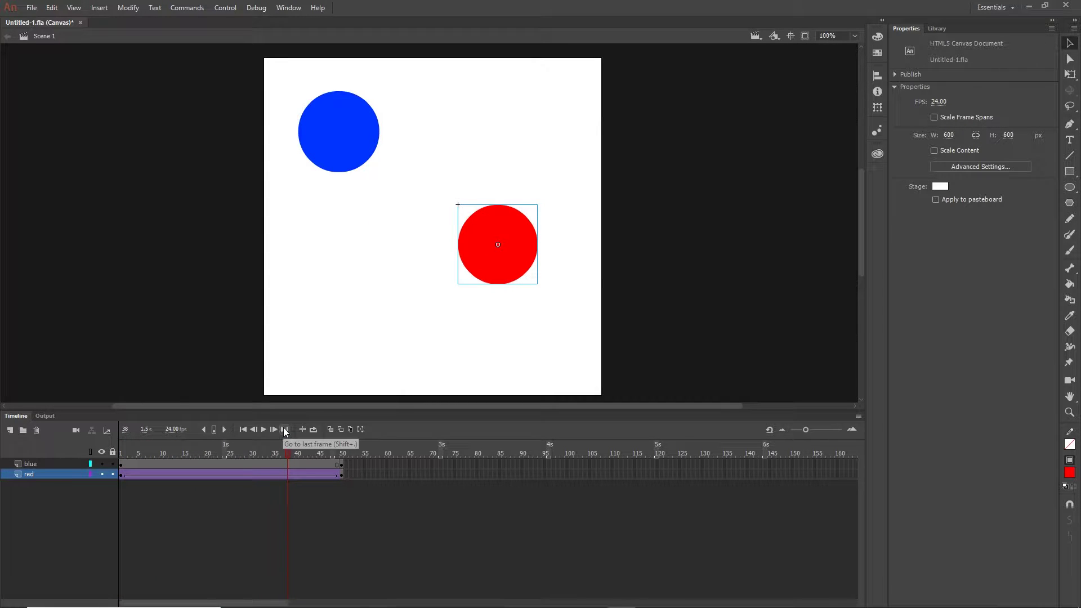
pyautogui.hotkey('ctrl', 'z')
pyautogui.hotkey('ctrl', 'z')
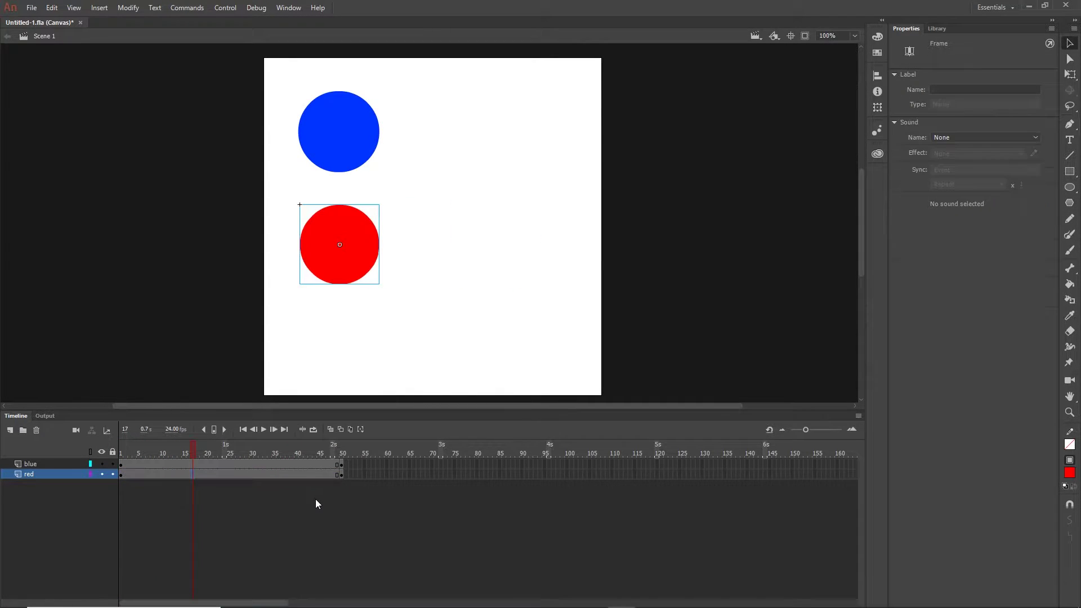
# - Select in-between frames across both the red and blue layers and create classic tweens on them together
pyautogui.click(252, 475)
pyautogui.click(260, 476)
pyautogui.keyDown('shift'); pyautogui.click(181, 463); pyautogui.keyUp('shift')
pyautogui.click(269, 476)
pyautogui.moveTo(269, 463); pyautogui.dragTo(275, 487)
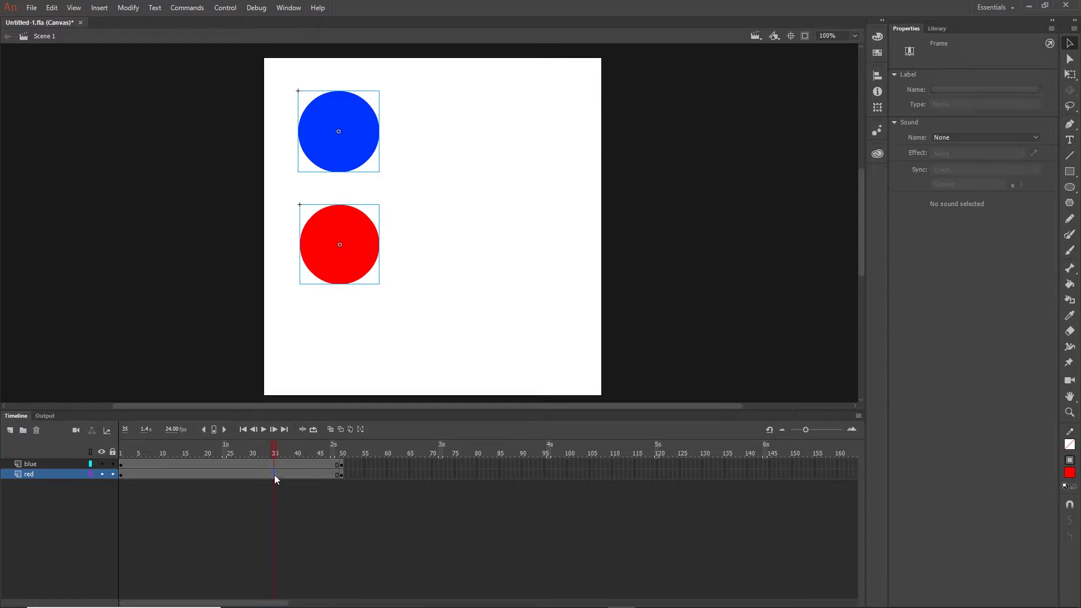
pyautogui.click(275, 475)
pyautogui.keyDown('shift'); pyautogui.click(172, 464); pyautogui.keyUp('shift')
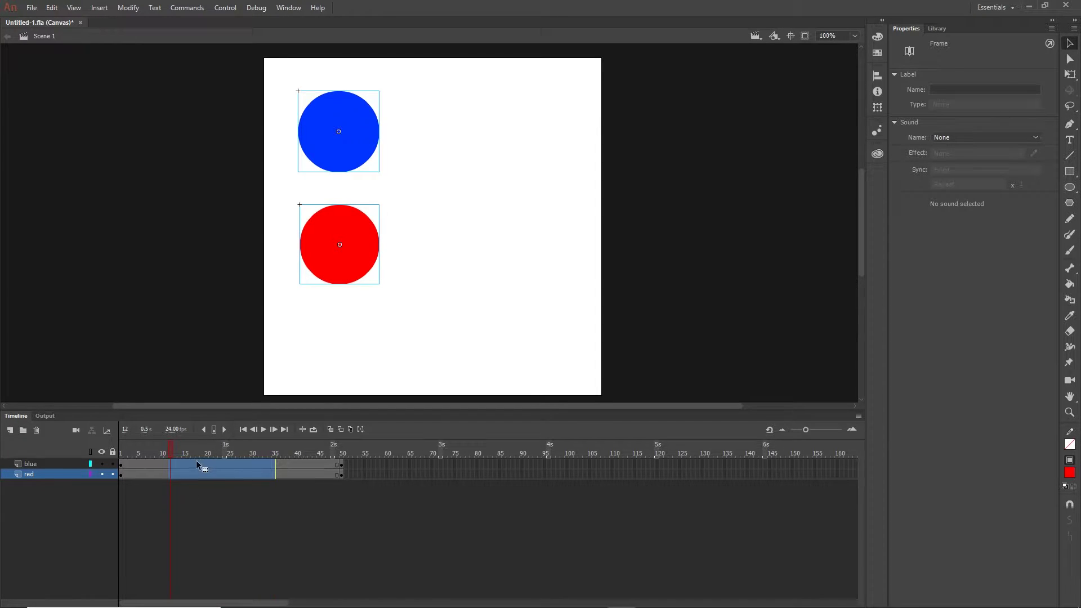
pyautogui.rightClick(197, 467)
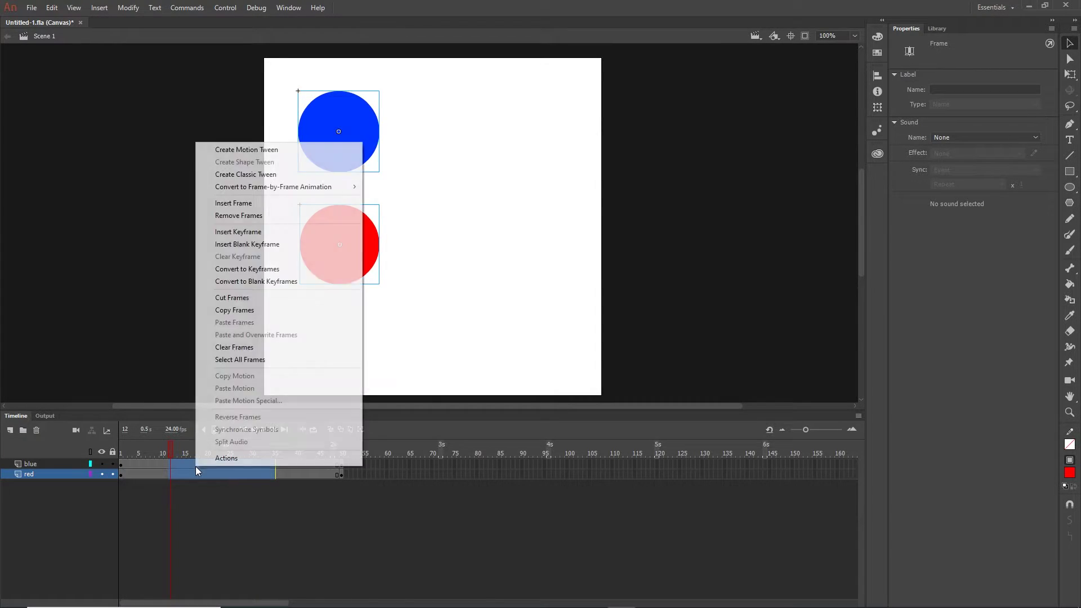
pyautogui.click(253, 176)
# - Scrub the tweens to frame 50, test the movie in the browser, and return to the timeline
pyautogui.moveTo(171, 448); pyautogui.dragTo(344, 459)
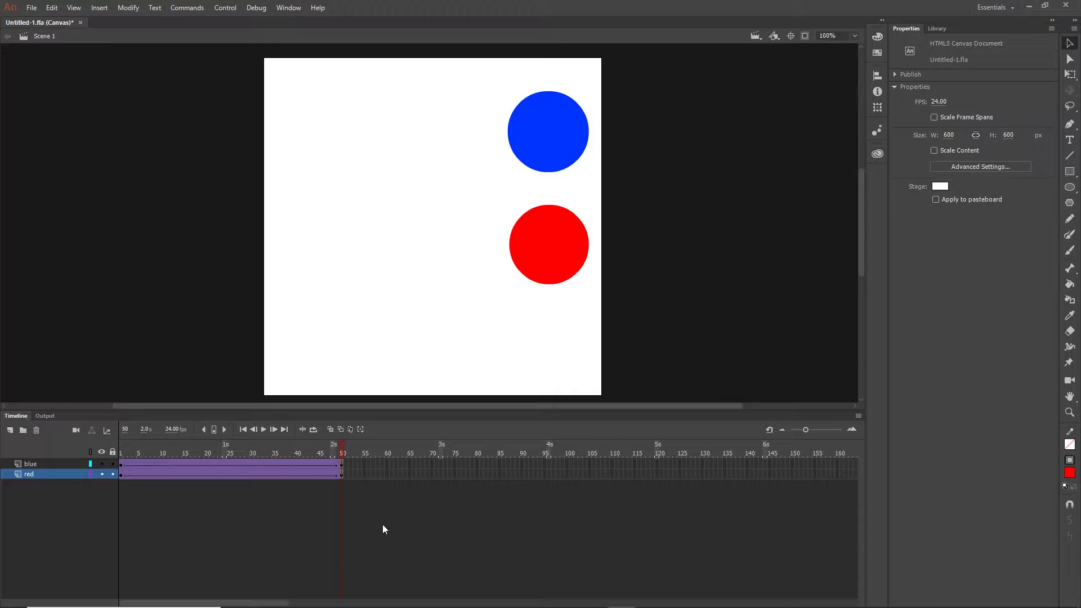
pyautogui.hotkey('ctrl', 'Return')
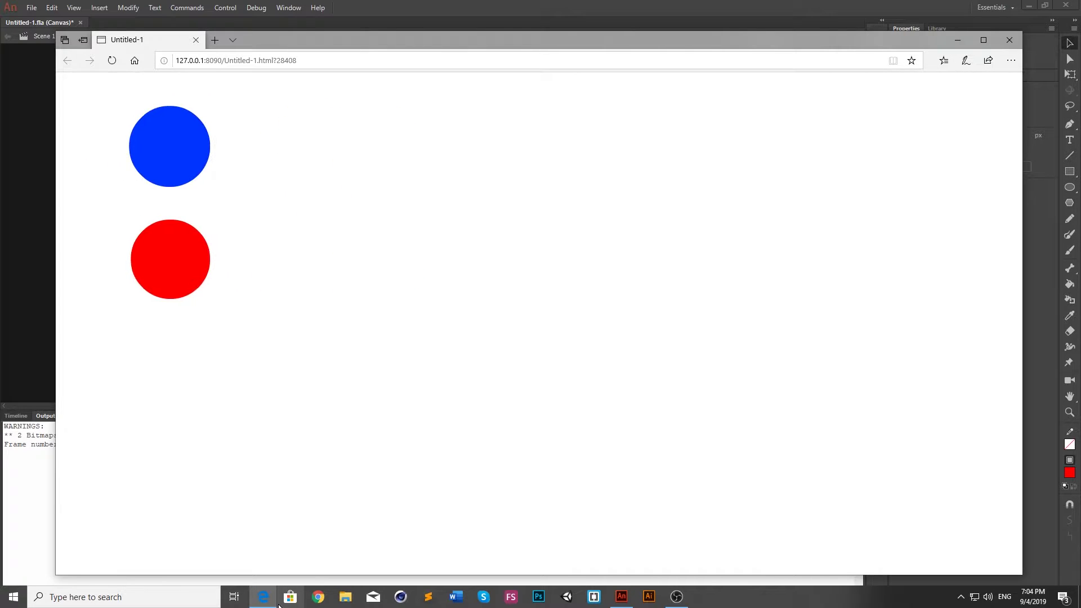
pyautogui.click(1009, 39)
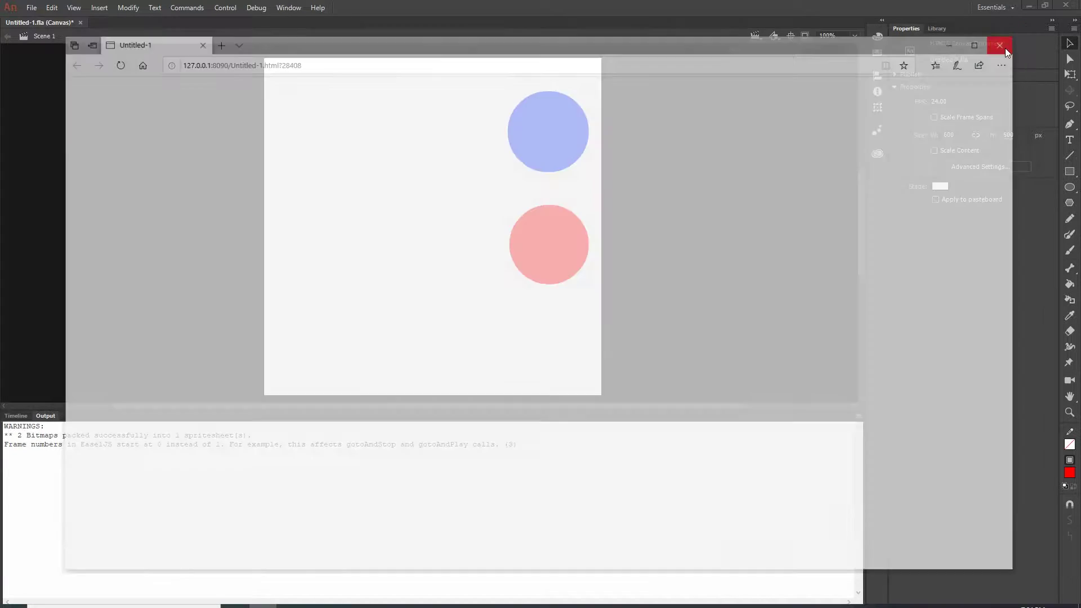
pyautogui.click(16, 415)
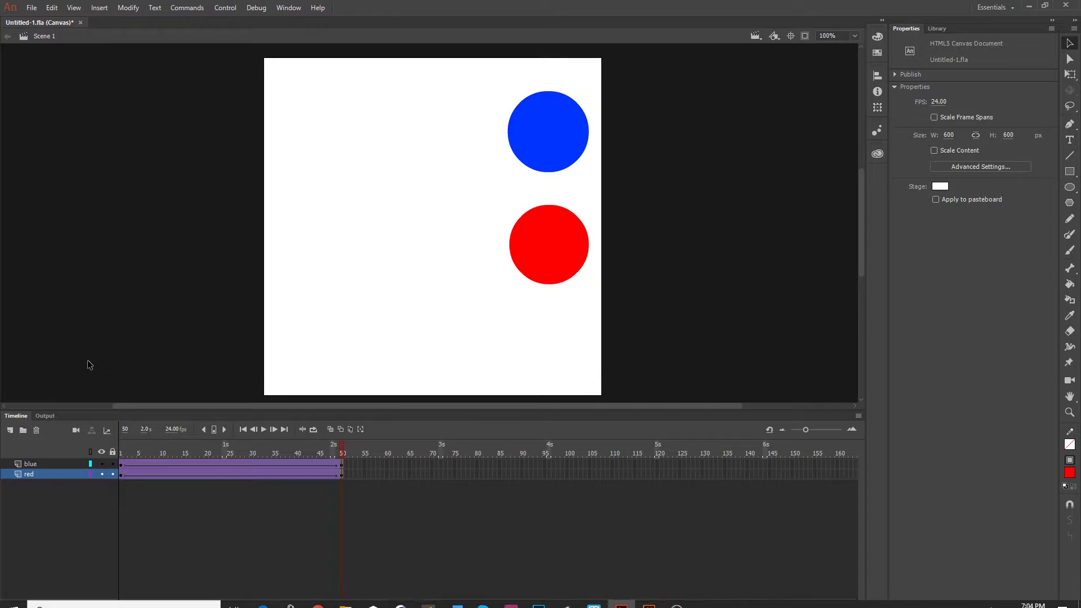
# - Set the stage color to light blue-gray #E4ECF2 and test the movie again in the browser
pyautogui.click(946, 188)
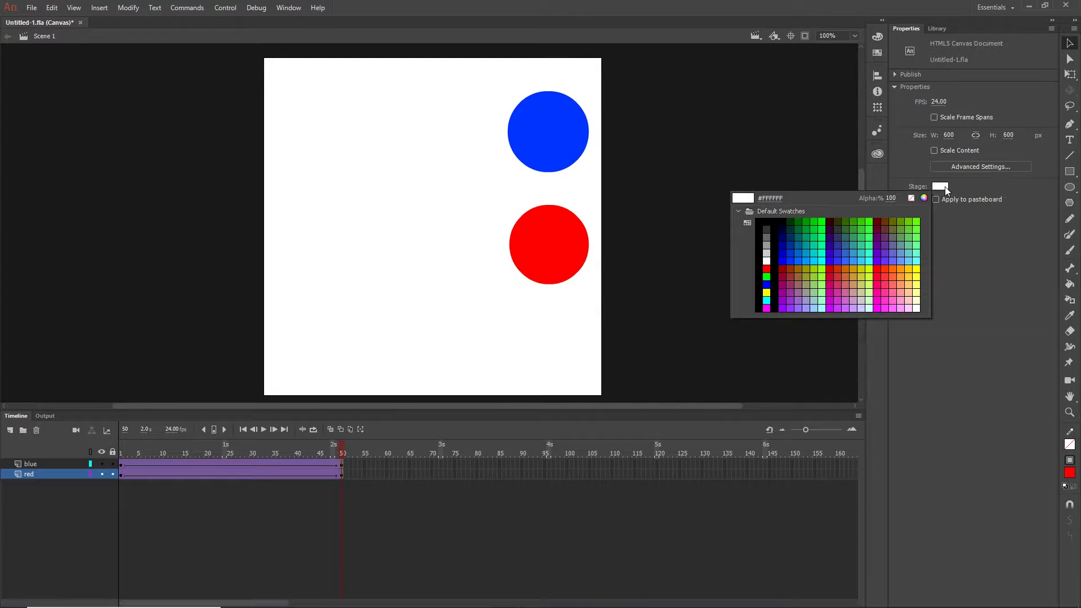
pyautogui.click(924, 198)
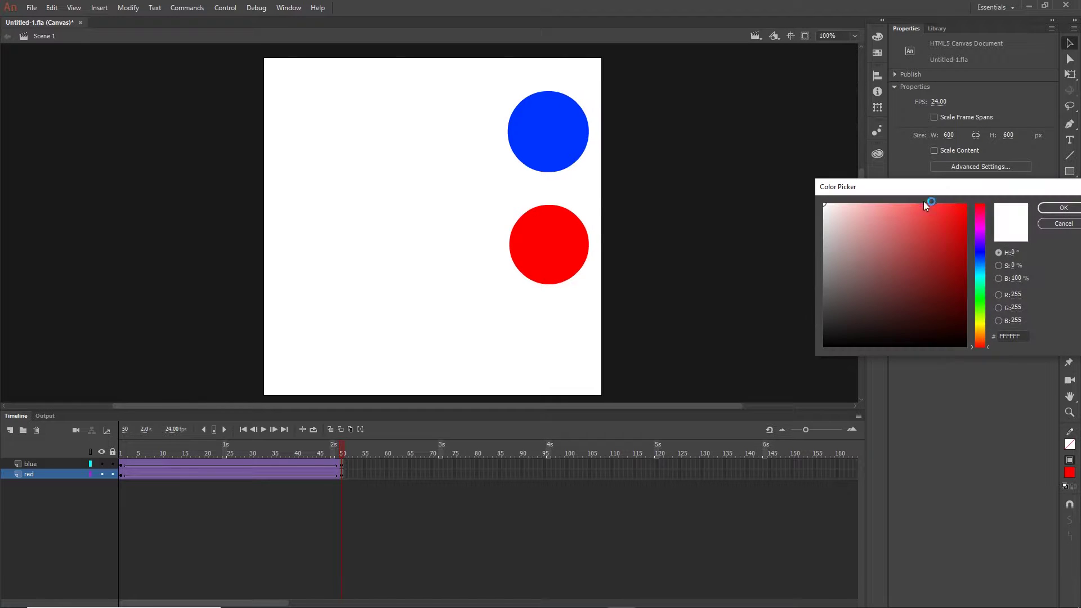
pyautogui.click(980, 266)
pyautogui.click(832, 211)
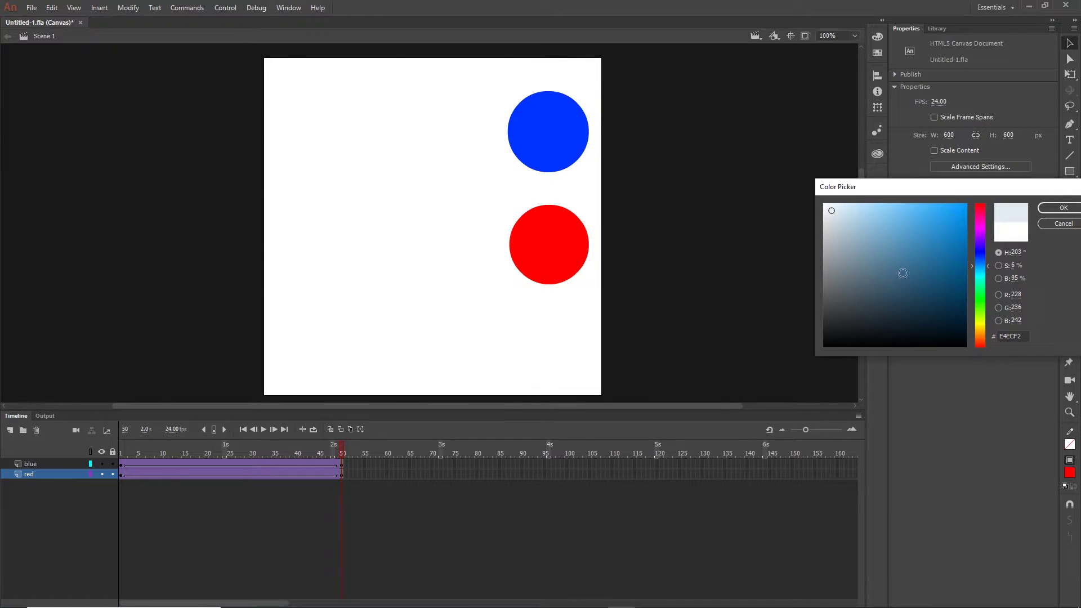
pyautogui.click(1064, 208)
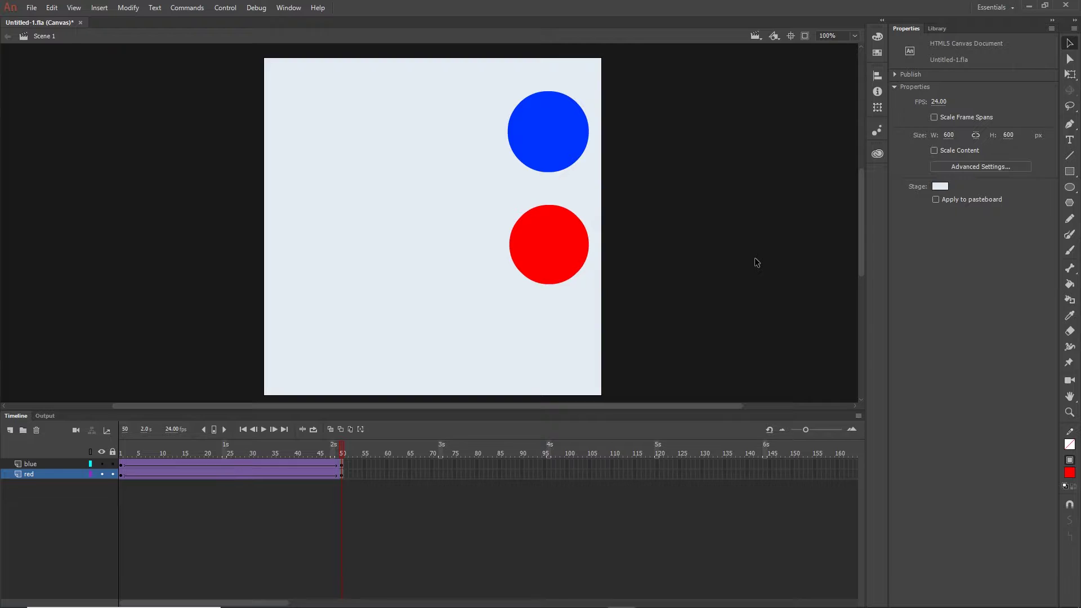
pyautogui.hotkey('ctrl', 'Return')
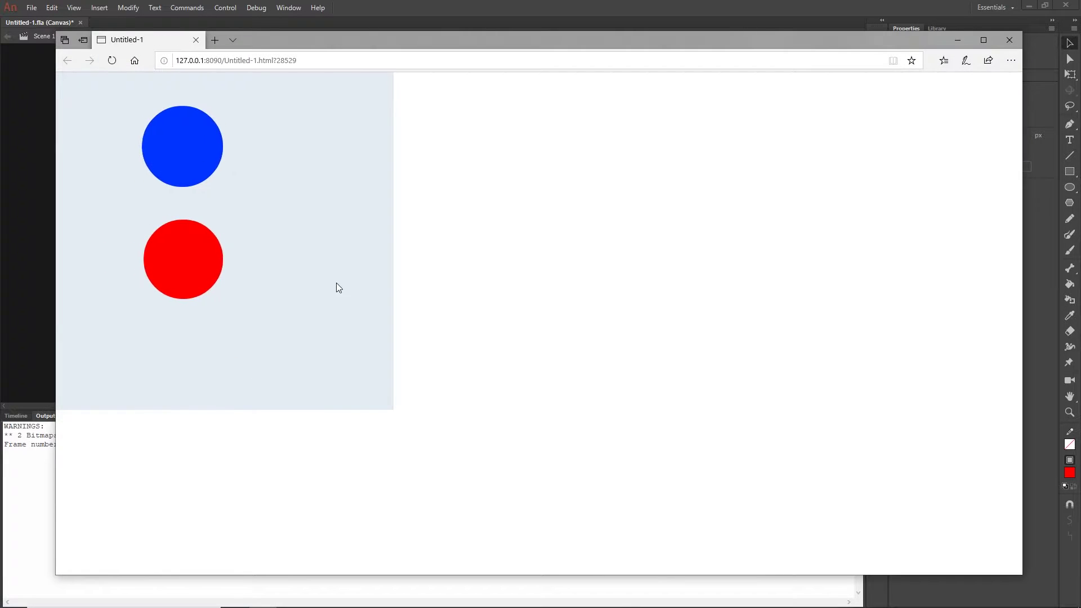
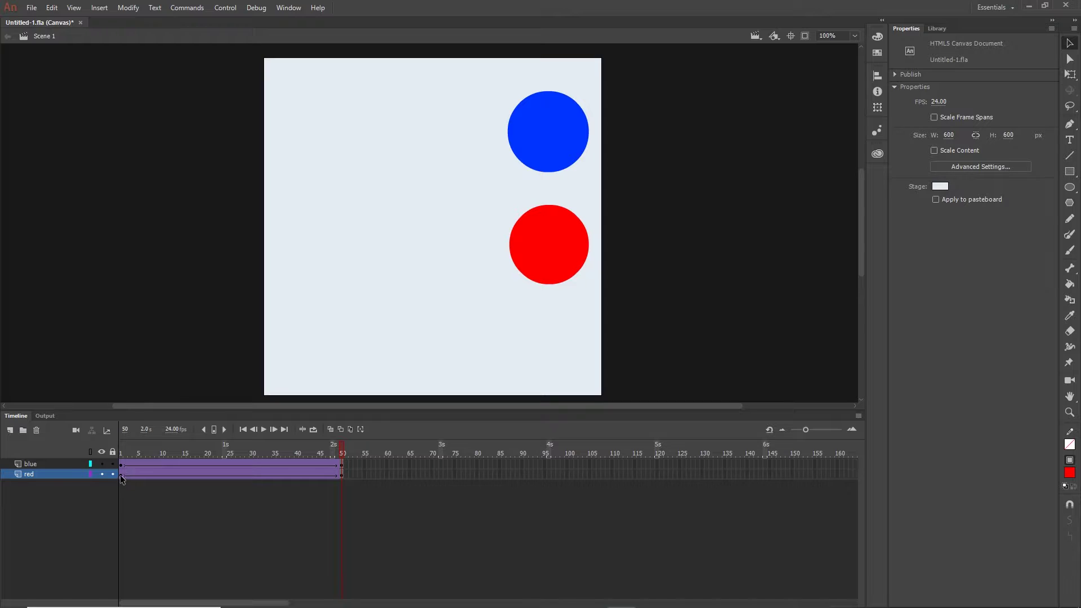
# - Apply custom ease My Ease 1 to the red tween, its start handle near frame 37 at 0% and end handle near frame 46 at 50%
pyautogui.click(120, 475)
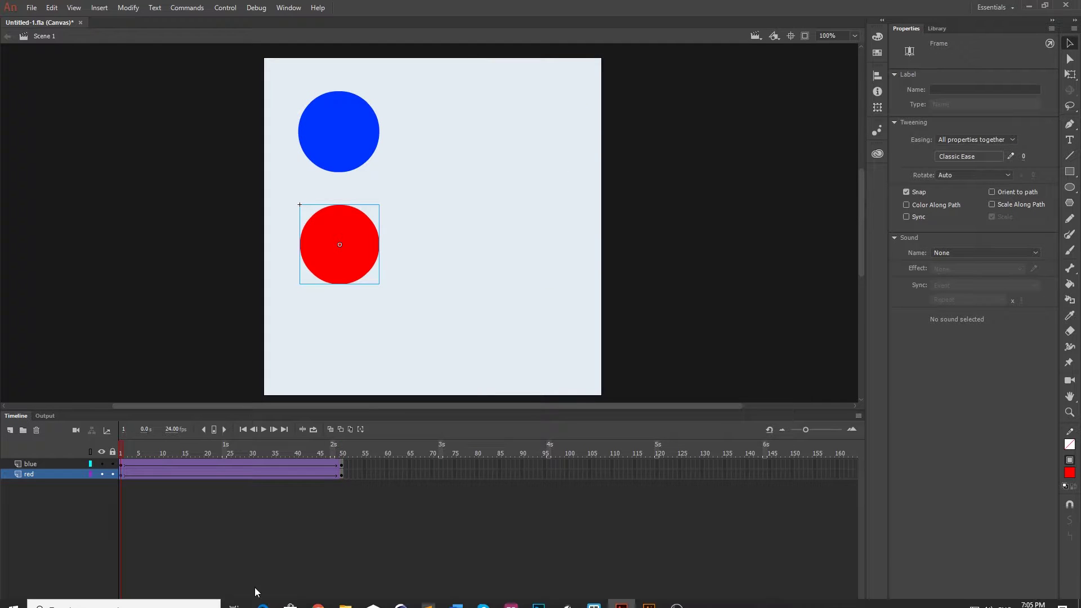
pyautogui.click(1011, 157)
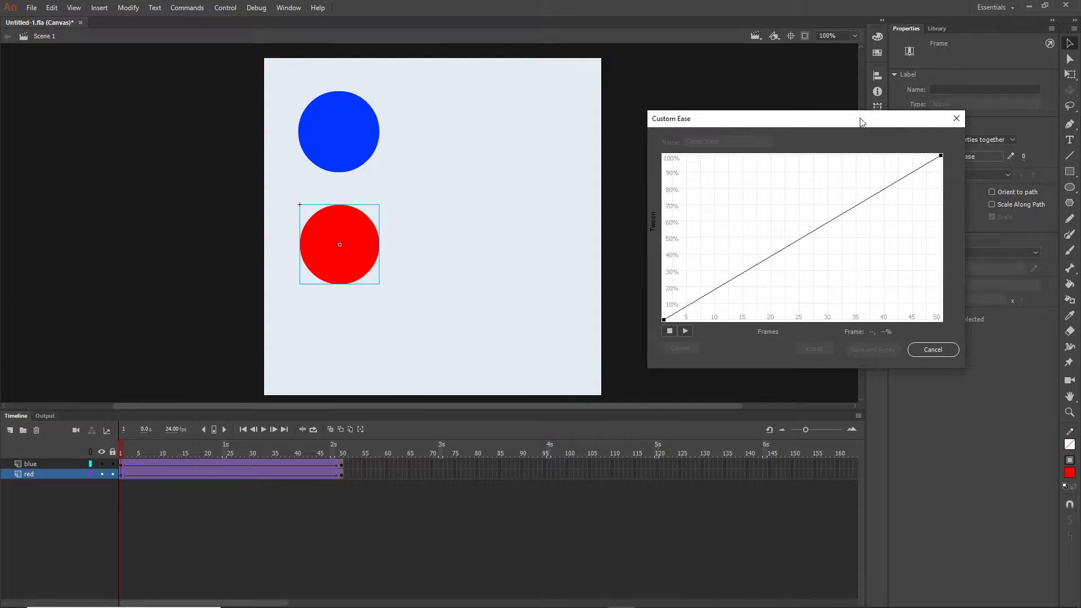
pyautogui.moveTo(860, 121); pyautogui.dragTo(746, 86)
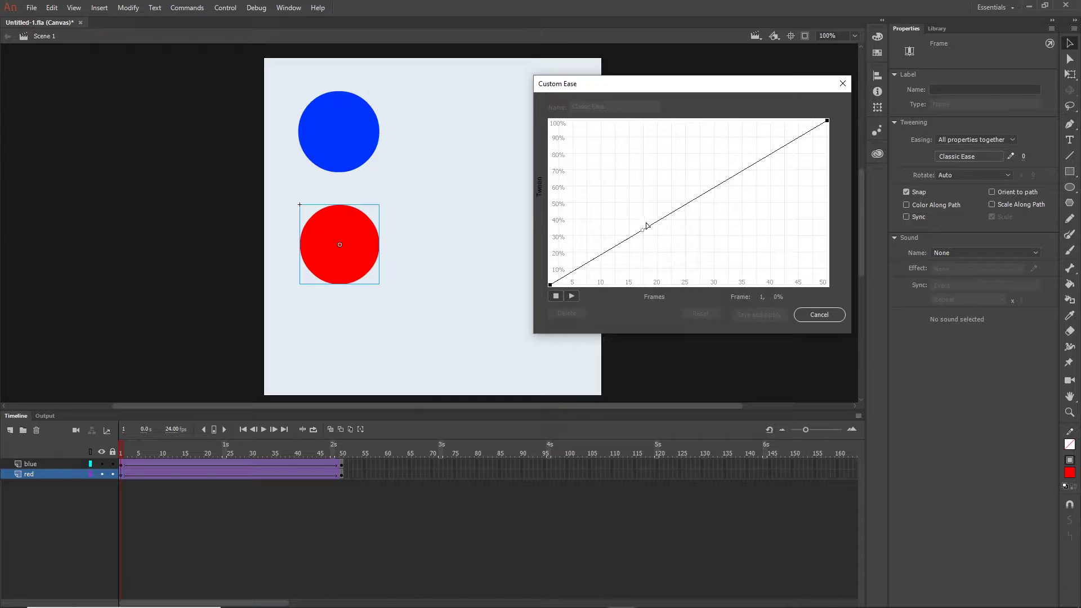
pyautogui.moveTo(643, 230); pyautogui.dragTo(753, 295)
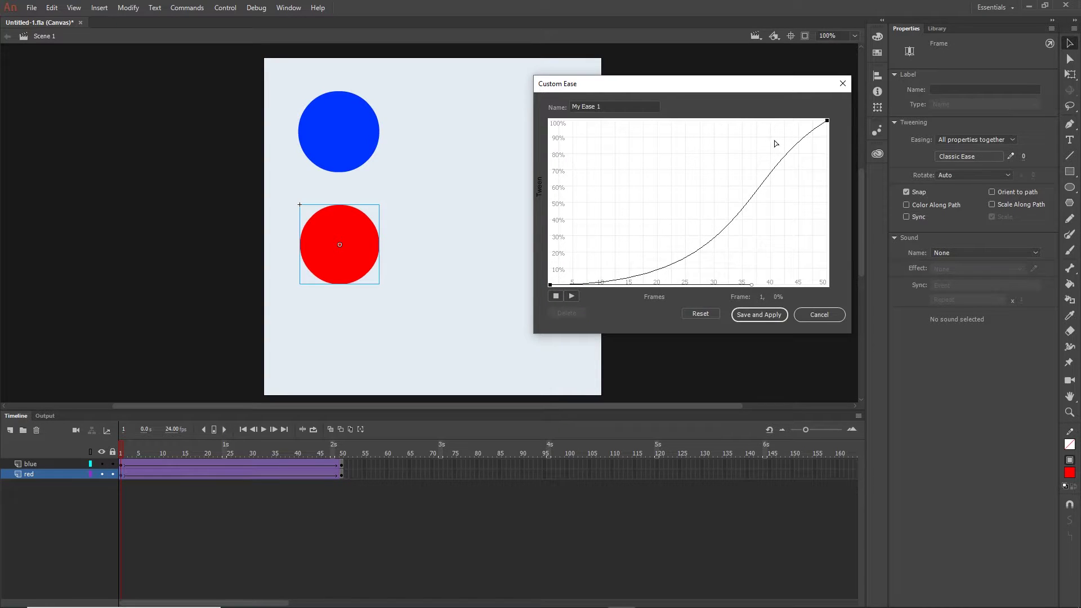
pyautogui.click(827, 121)
pyautogui.moveTo(736, 176); pyautogui.dragTo(802, 201)
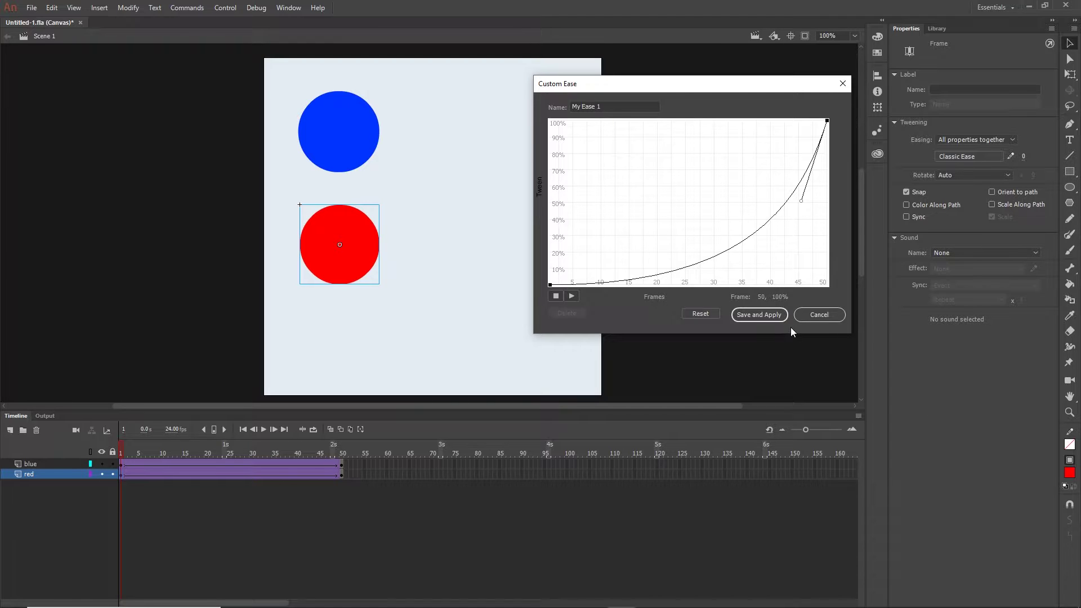
pyautogui.click(756, 316)
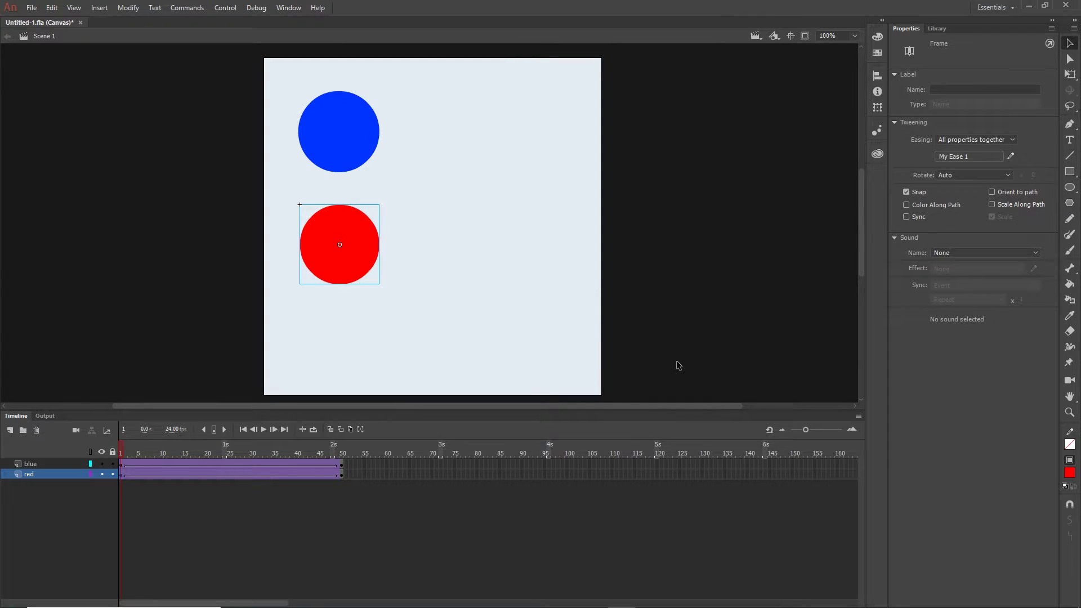
# - Test the movie in the browser to check the red circle's custom easing, and return to the timeline
pyautogui.hotkey('ctrl', 'Return')
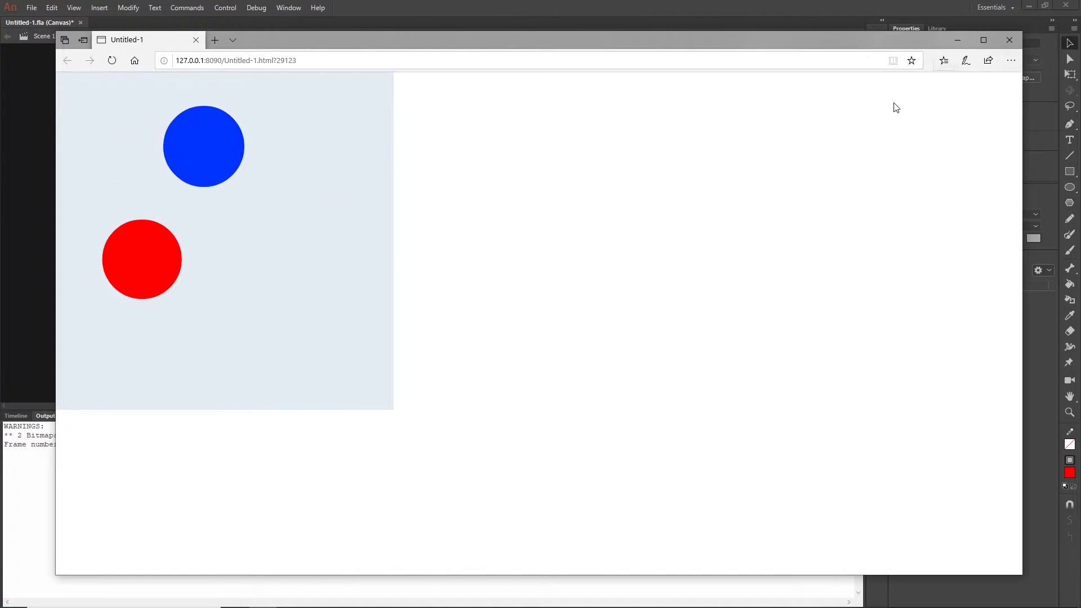
pyautogui.click(1011, 44)
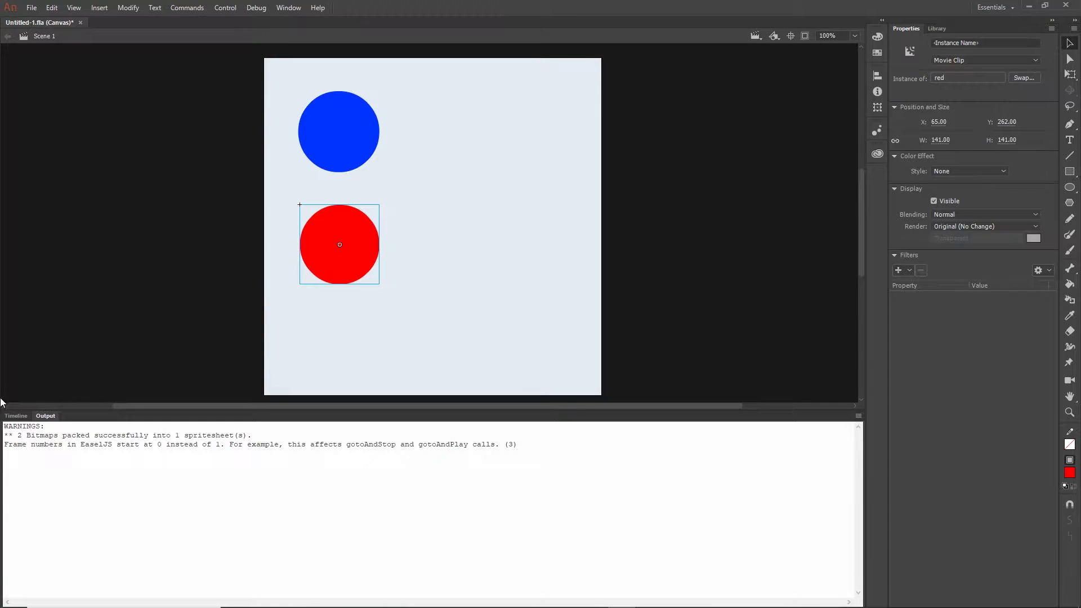
pyautogui.click(17, 419)
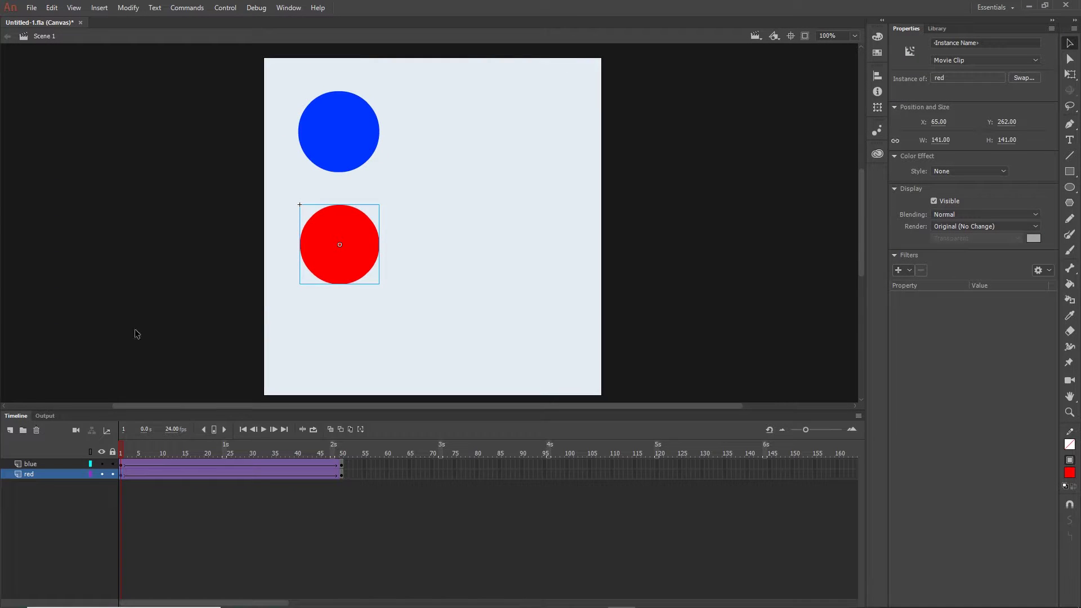
# - On a new layer above blue, draw a green circle about 144 px wide with no stroke and move it to about X 58, Y 444
pyautogui.click(29, 465)
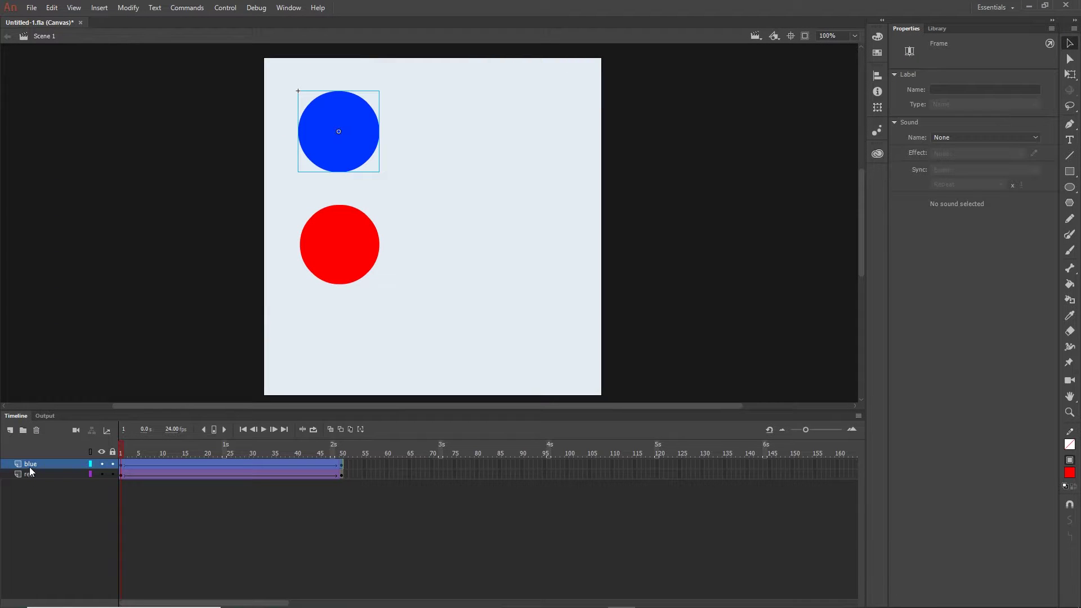
pyautogui.click(10, 432)
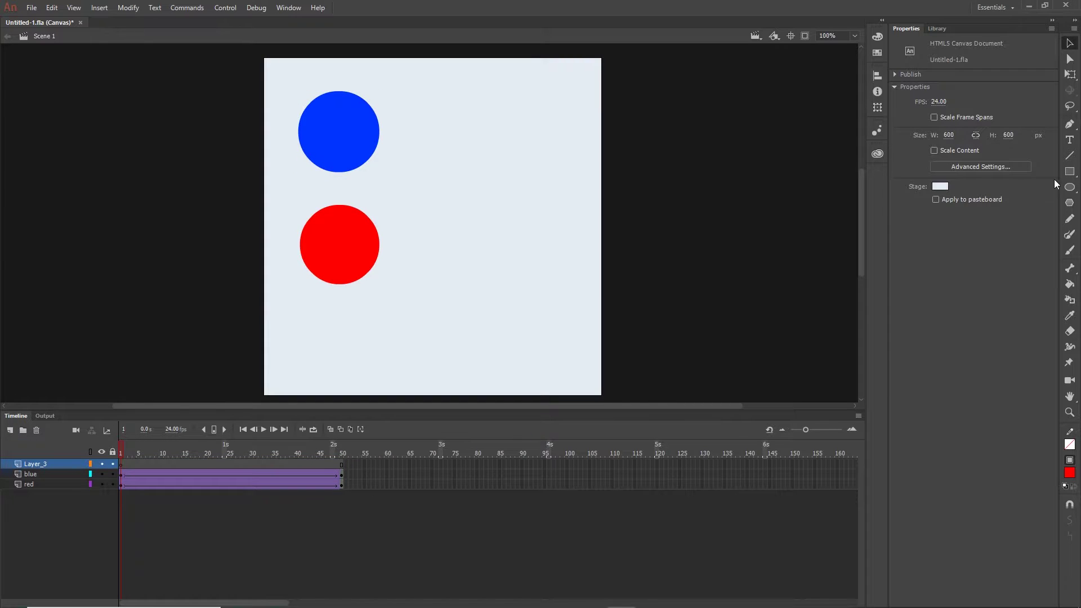
pyautogui.click(1070, 188)
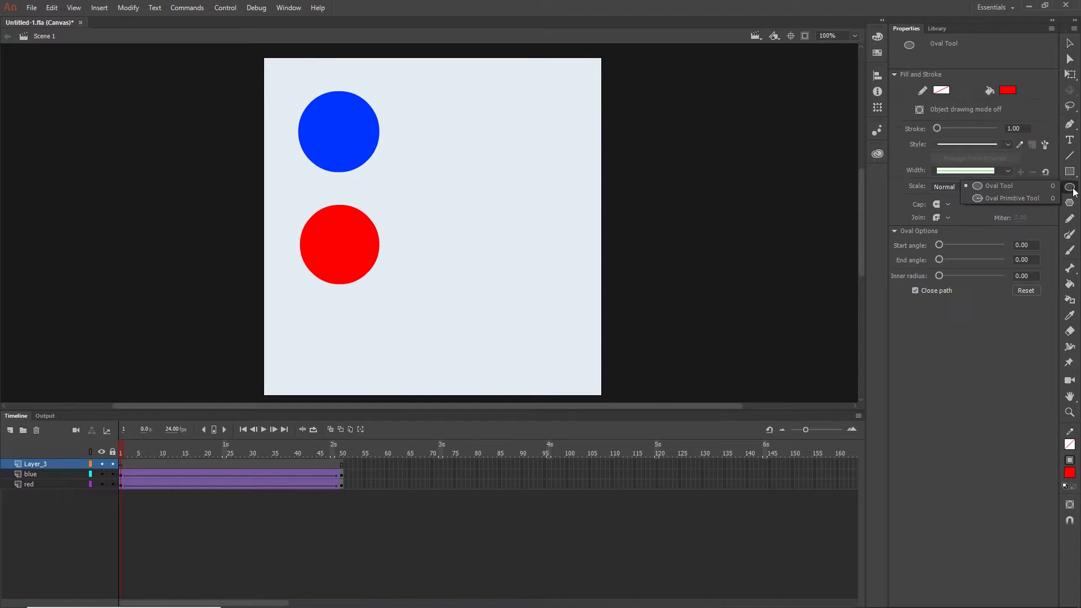
pyautogui.click(998, 186)
pyautogui.click(1008, 91)
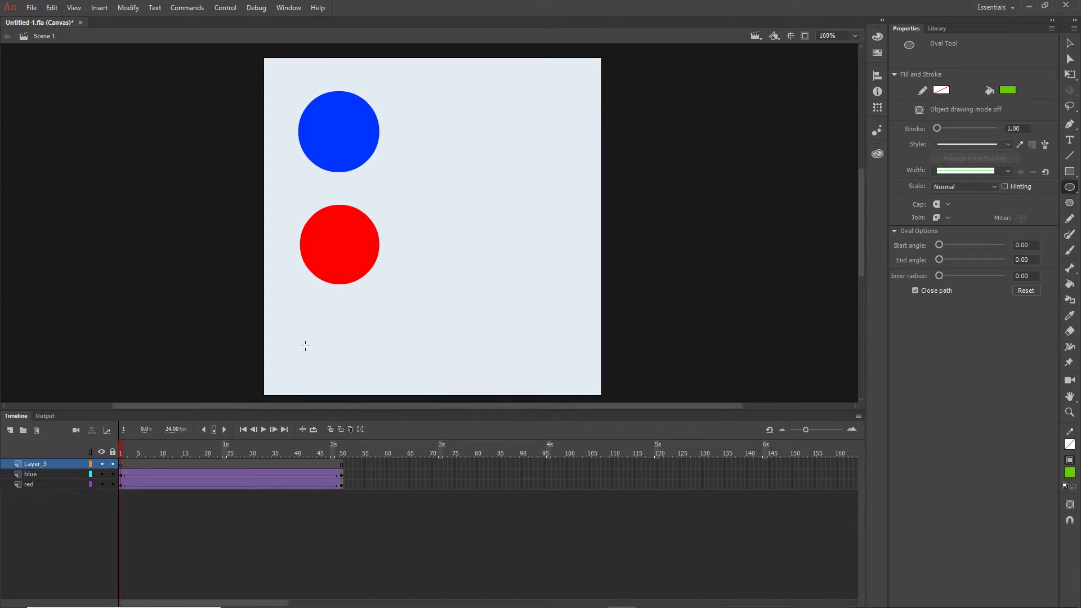
pyautogui.moveTo(304, 315); pyautogui.dragTo(385, 400)
pyautogui.click(1070, 43)
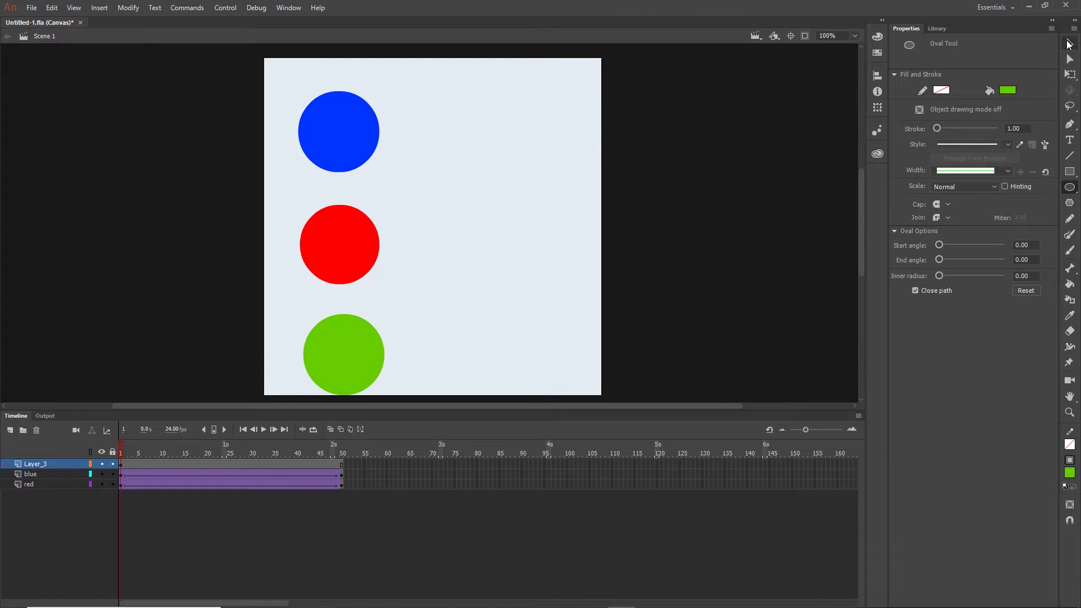
pyautogui.moveTo(343, 360); pyautogui.dragTo(335, 359)
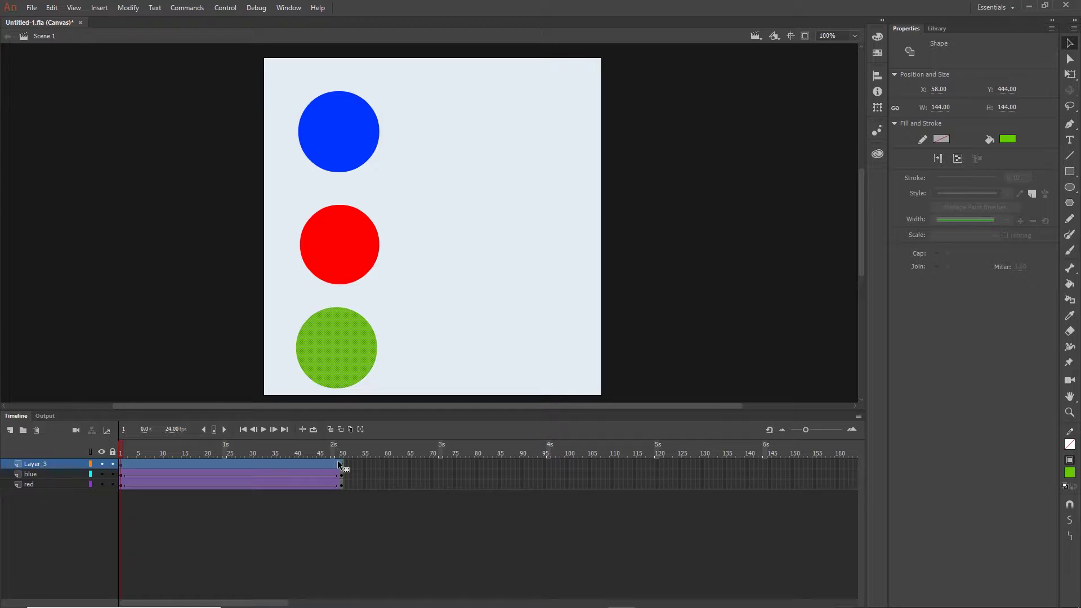
# - Convert the green circle to a movie clip symbol named green
pyautogui.press('F8')
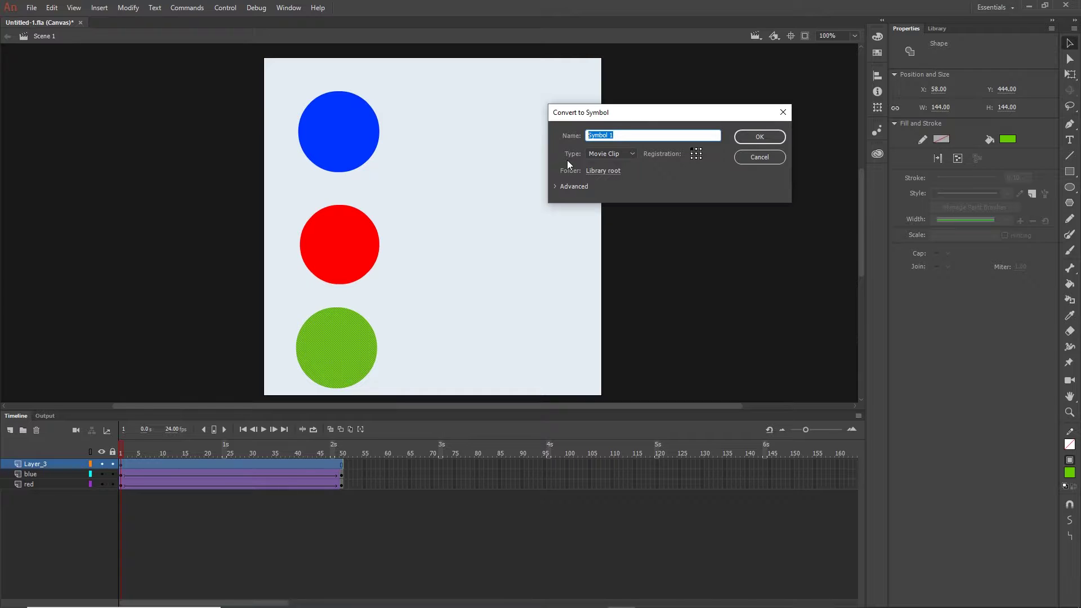
pyautogui.write('green')
pyautogui.click(755, 138)
pyautogui.click(327, 510)
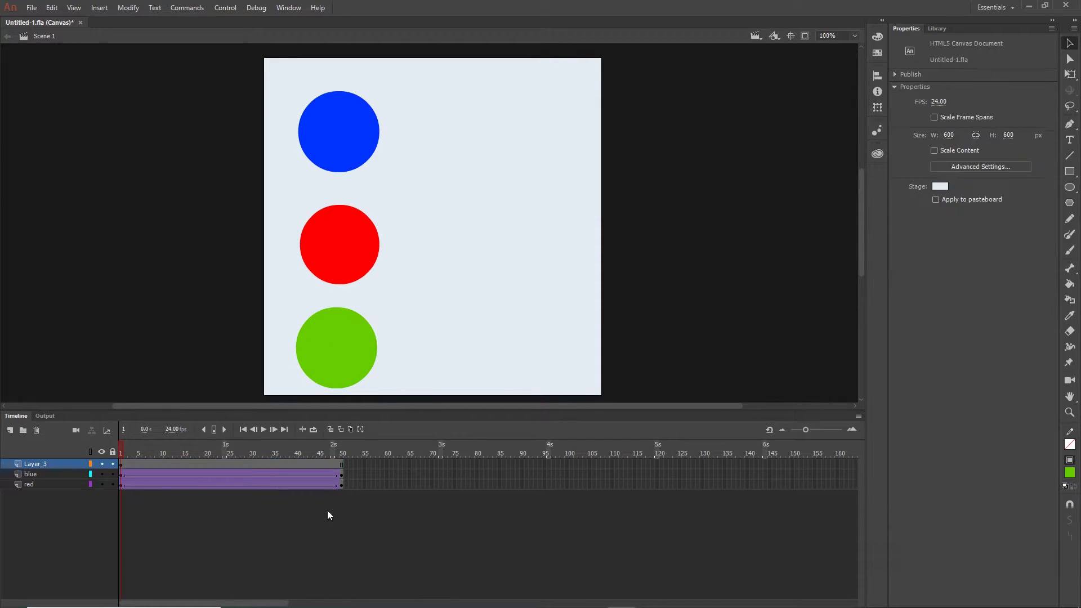
# - Add a keyframe at frame 50 on Layer_3 and move the green circle straight across, in line with the blue and red ones
pyautogui.click(342, 465)
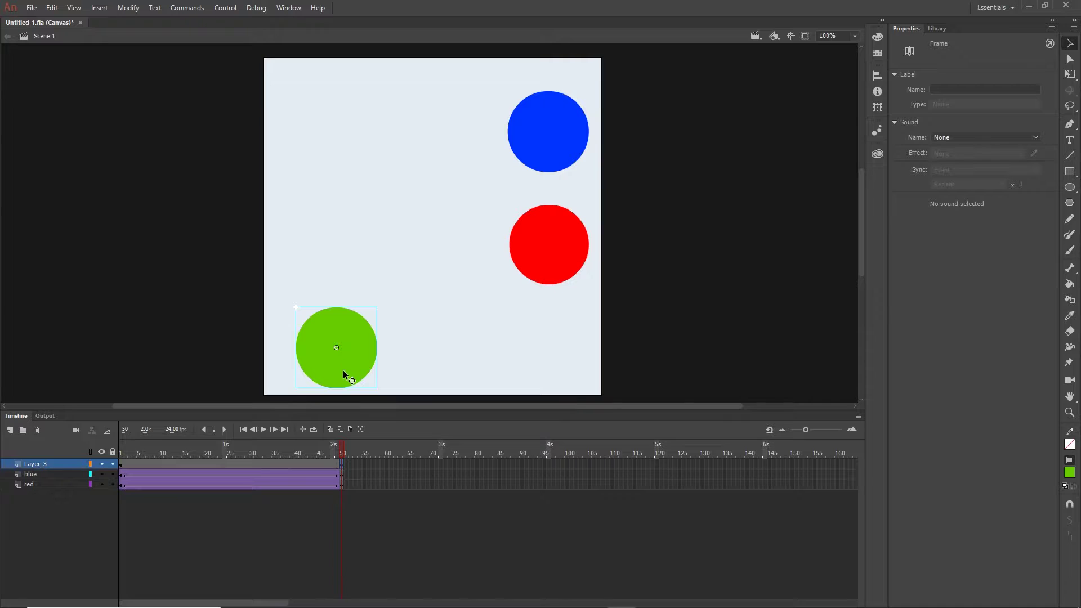
pyautogui.moveTo(343, 370); pyautogui.dragTo(555, 373)
pyautogui.click(515, 524)
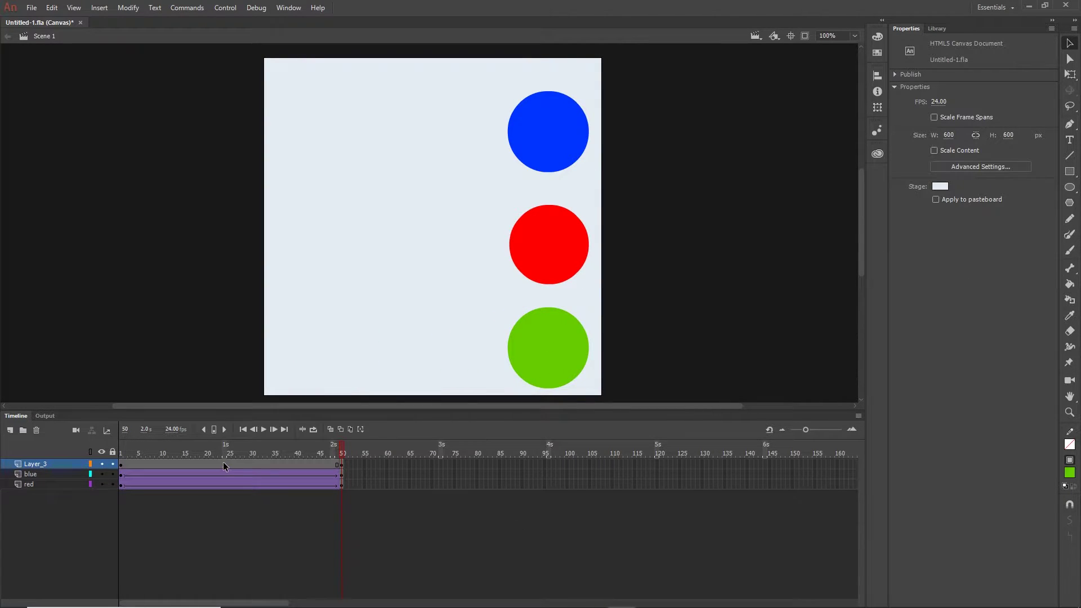
# - Create a classic tween between the green circle's keyframes on Layer_3
pyautogui.moveTo(223, 465)
pyautogui.mouseDown()
pyautogui.moveTo(212, 466)
pyautogui.moveTo(223, 467)
pyautogui.mouseUp()
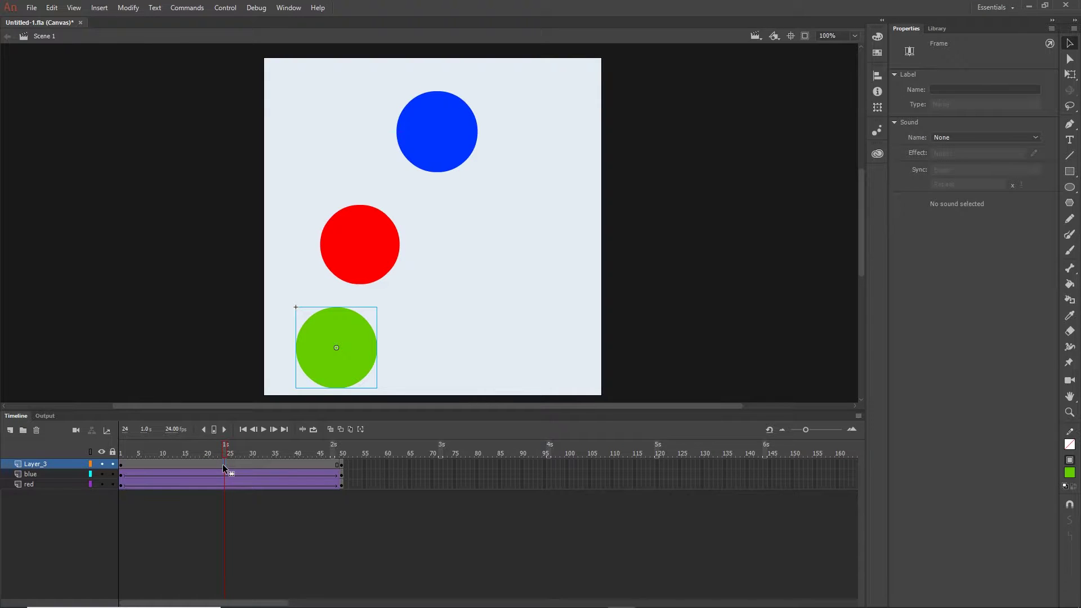
pyautogui.rightClick(224, 467)
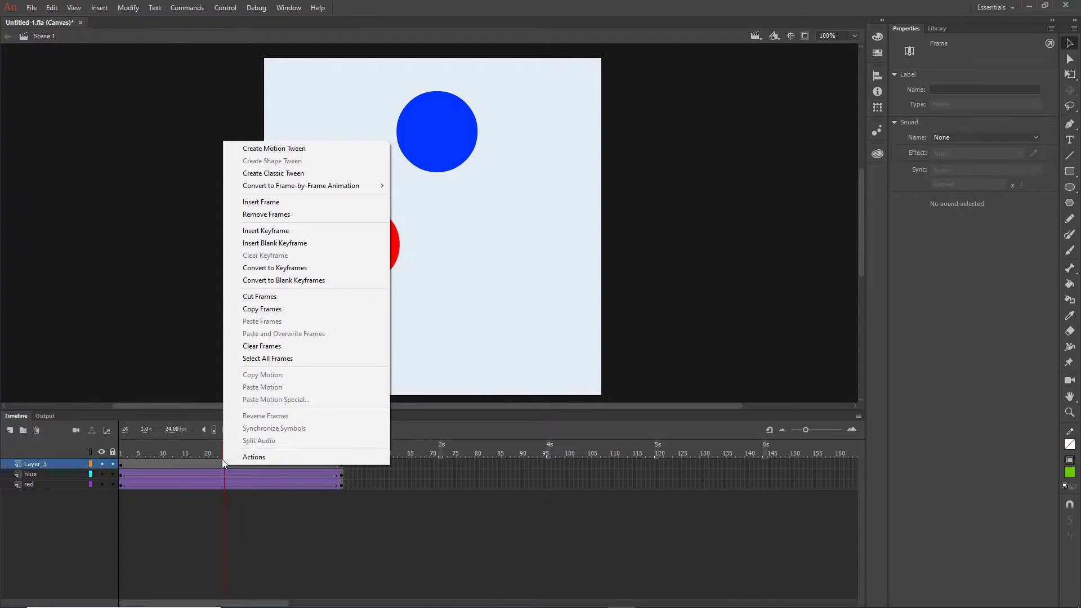
pyautogui.click(276, 175)
pyautogui.click(282, 516)
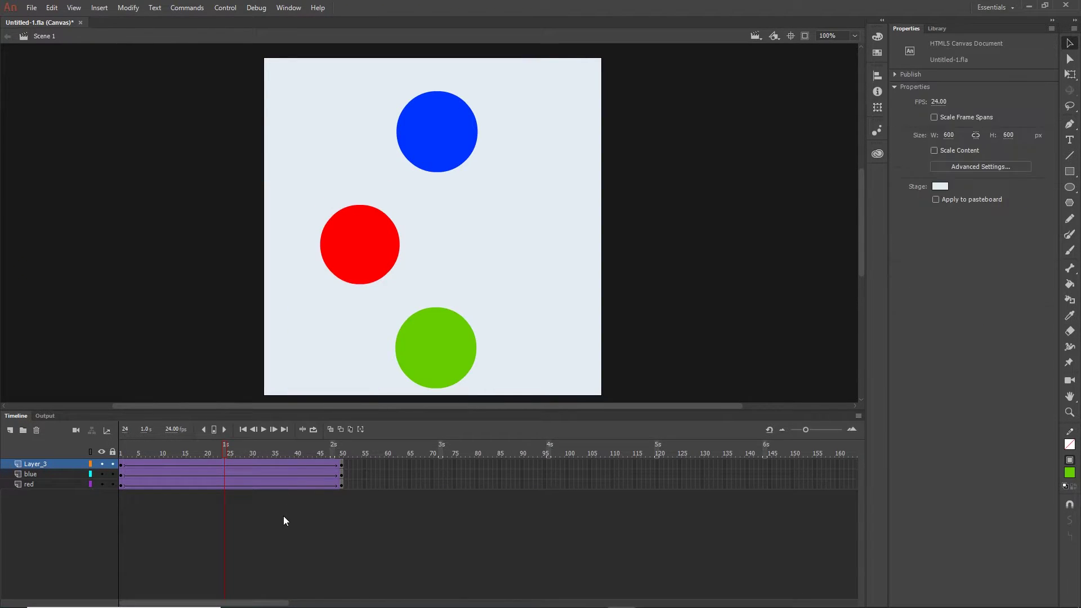
# - Apply custom ease My Ease 2 to the green tween, its start handle near frame 7 at 90% and end handle near frame 23 at 94%
pyautogui.click(121, 467)
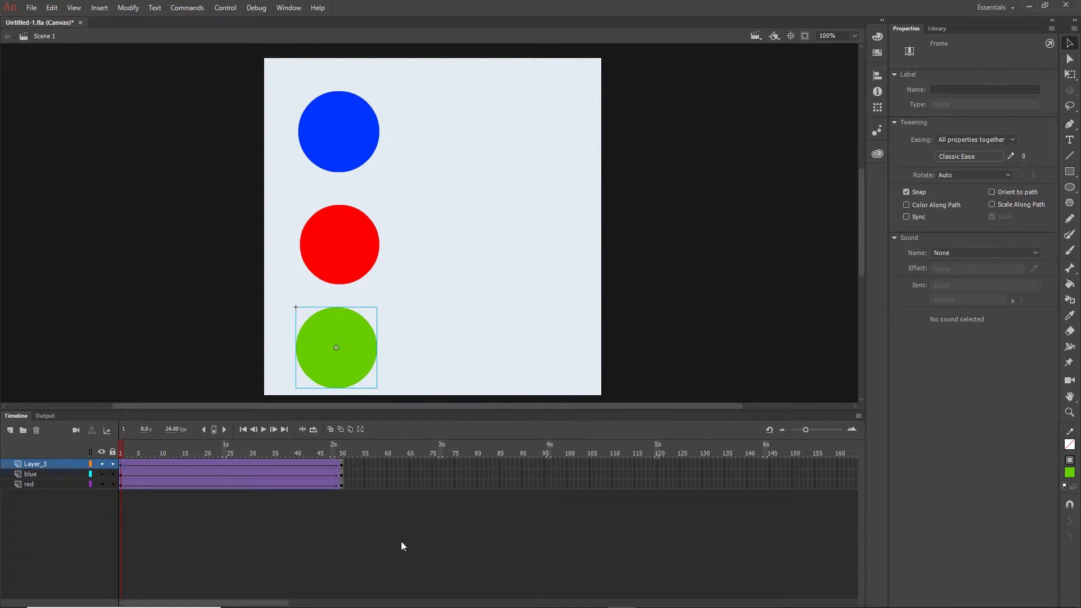
pyautogui.click(1010, 158)
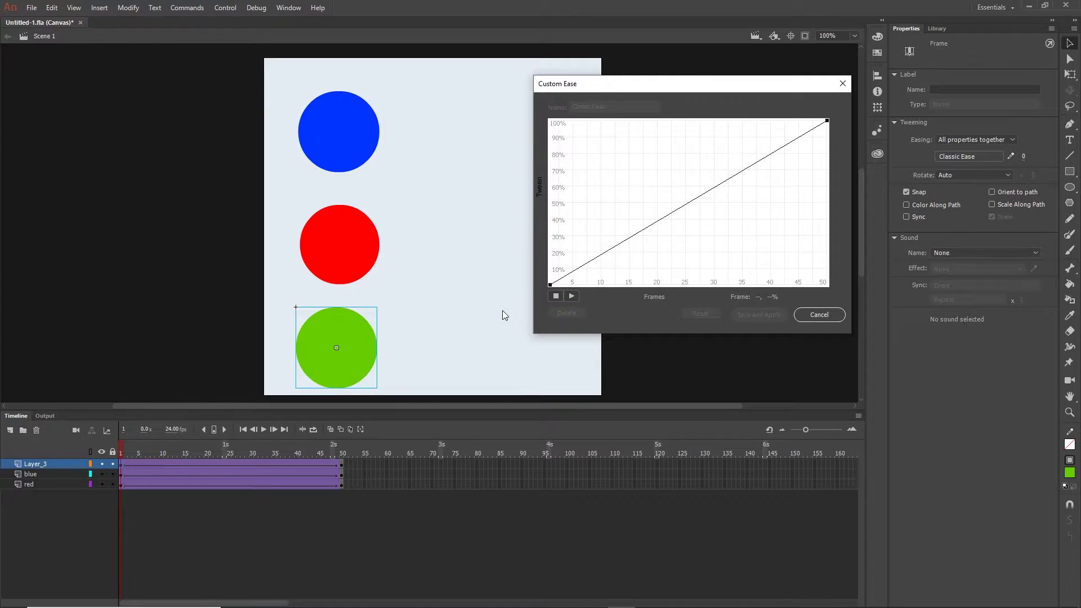
pyautogui.click(555, 295)
pyautogui.moveTo(644, 231); pyautogui.dragTo(583, 137)
pyautogui.moveTo(826, 122); pyautogui.dragTo(661, 103)
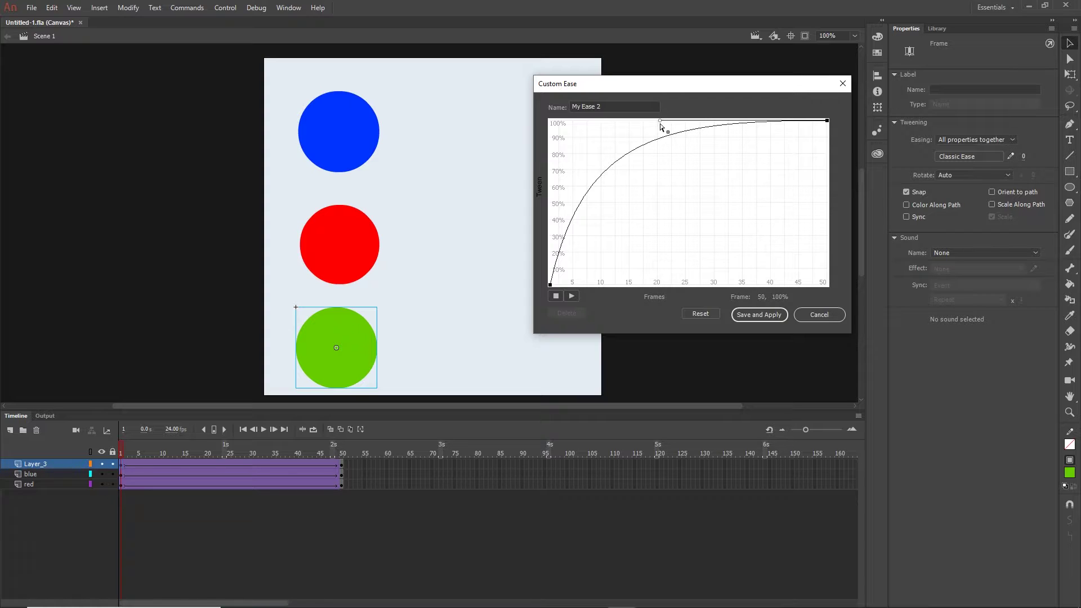
pyautogui.moveTo(661, 127); pyautogui.dragTo(674, 131)
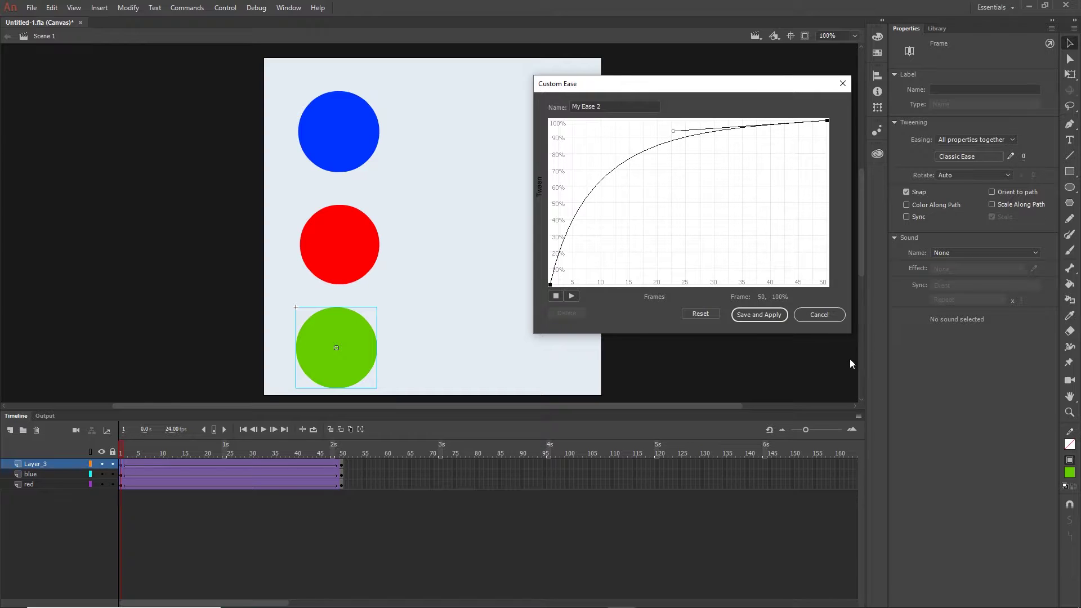
pyautogui.click(760, 315)
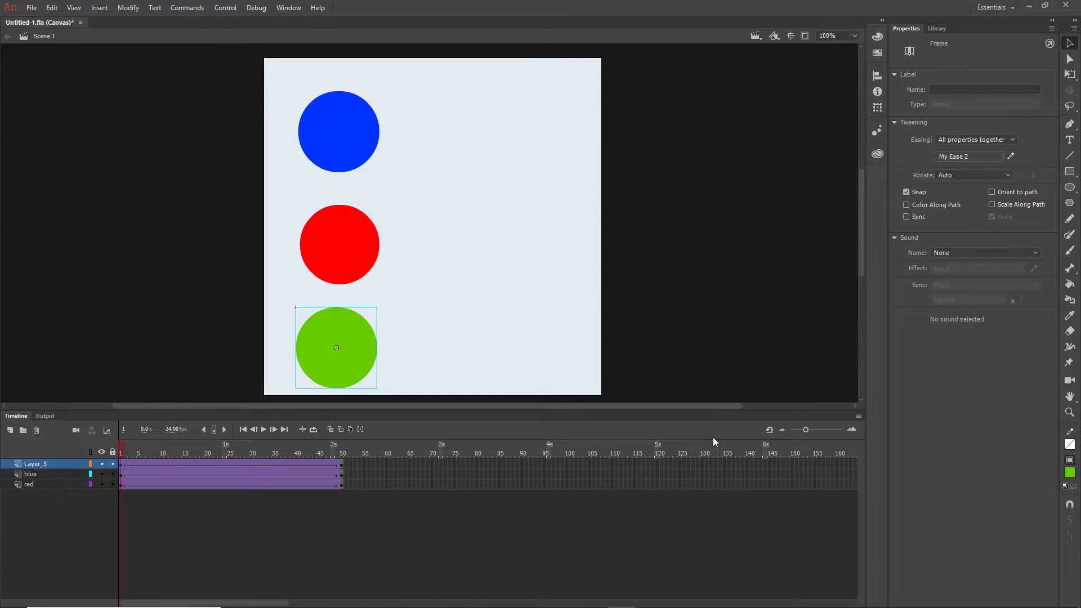
# - Test the movie in the browser to compare the three circles' easing, and return to the timeline
pyautogui.hotkey('ctrl', 'Return')
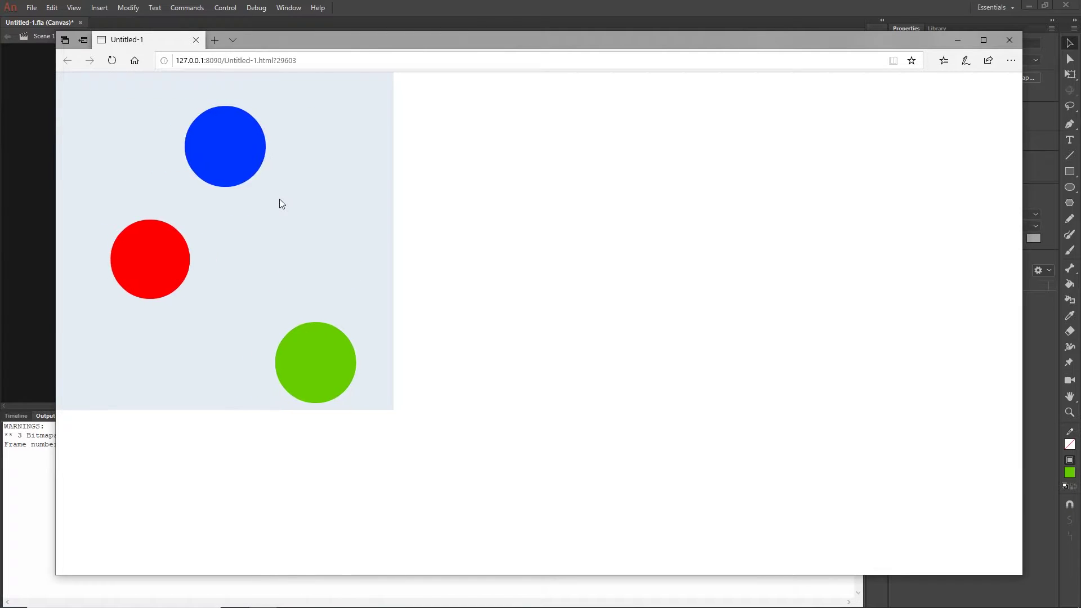
pyautogui.click(1009, 39)
pyautogui.click(17, 416)
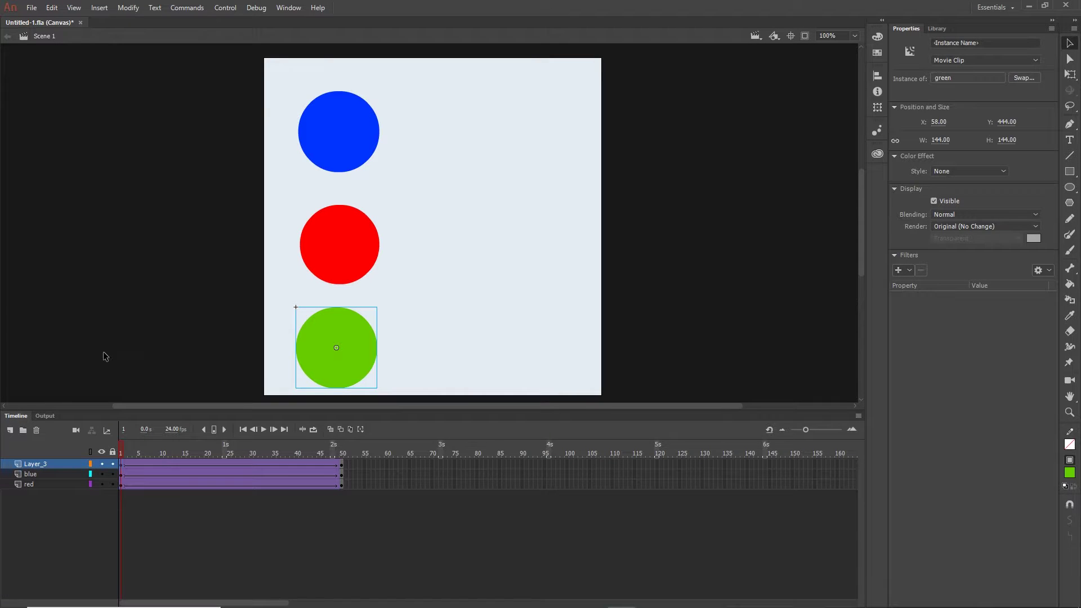
pyautogui.click(235, 554)
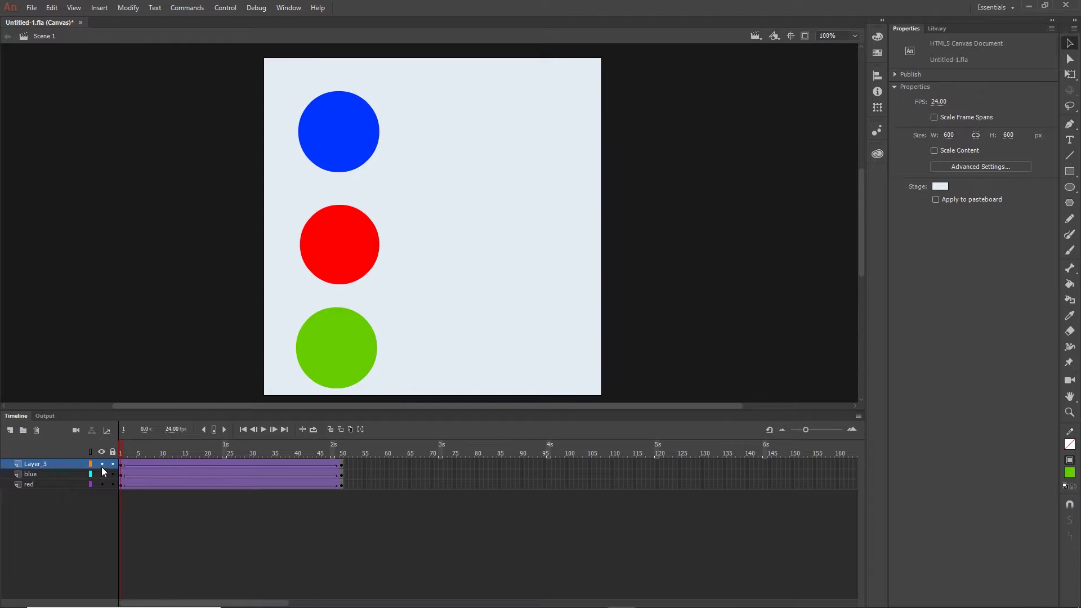
# - Rename Layer_3 as green
pyautogui.doubleClick(40, 464)
pyautogui.write('green')
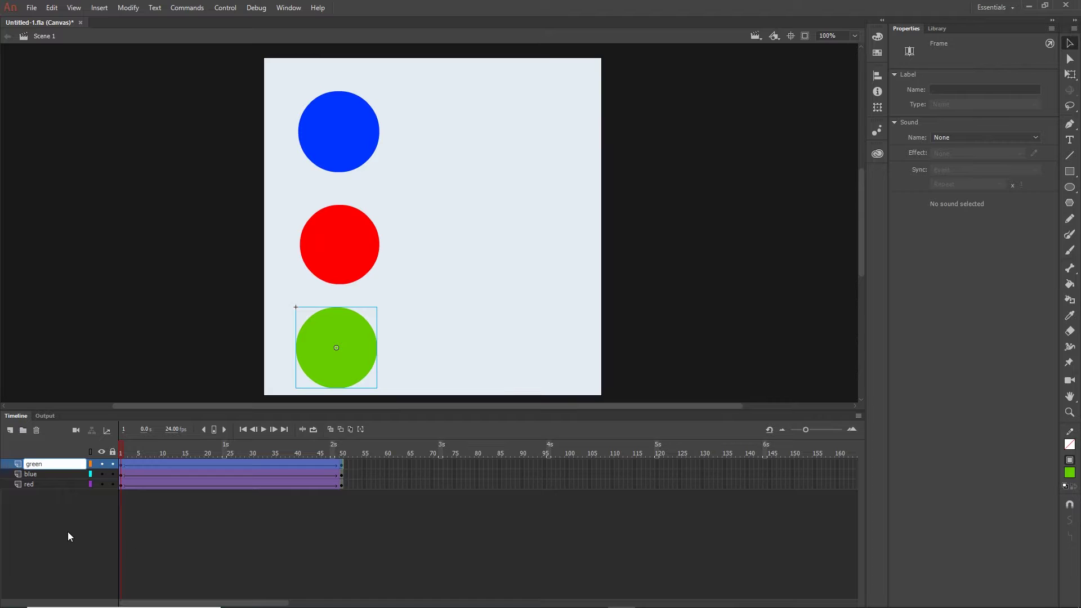
pyautogui.click(67, 532)
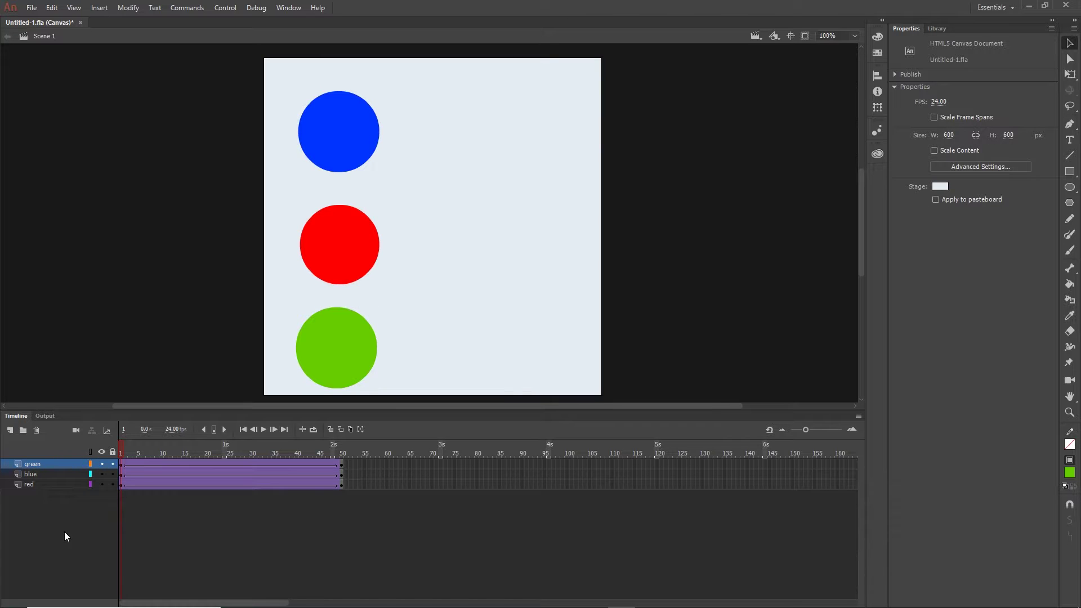
# - Hide the red and blue layers and scrub the timeline to frame 30
pyautogui.click(102, 484)
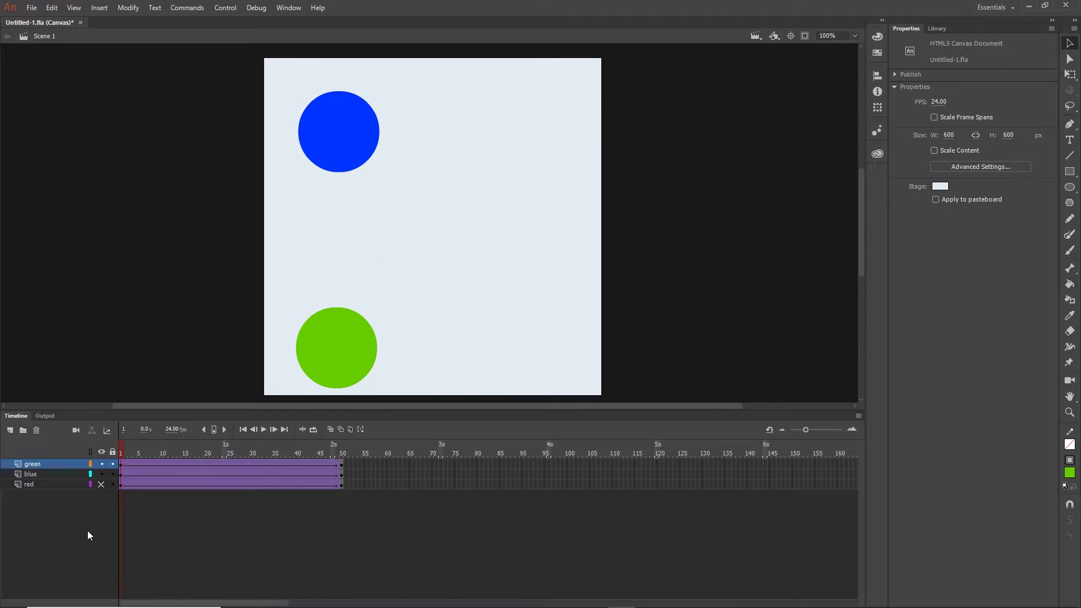
pyautogui.click(101, 474)
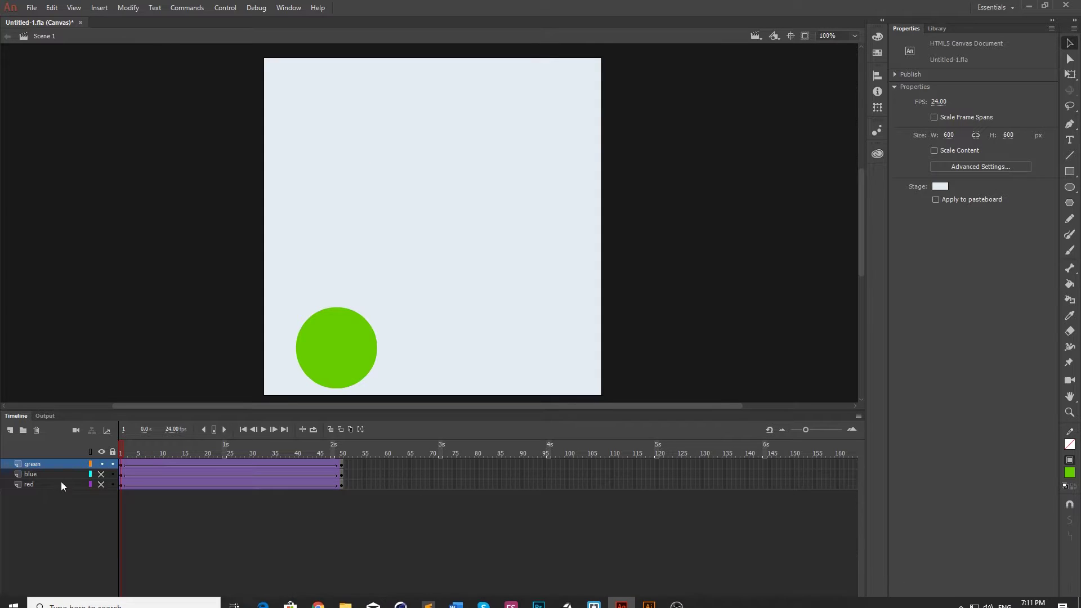
pyautogui.moveTo(120, 448); pyautogui.dragTo(253, 455)
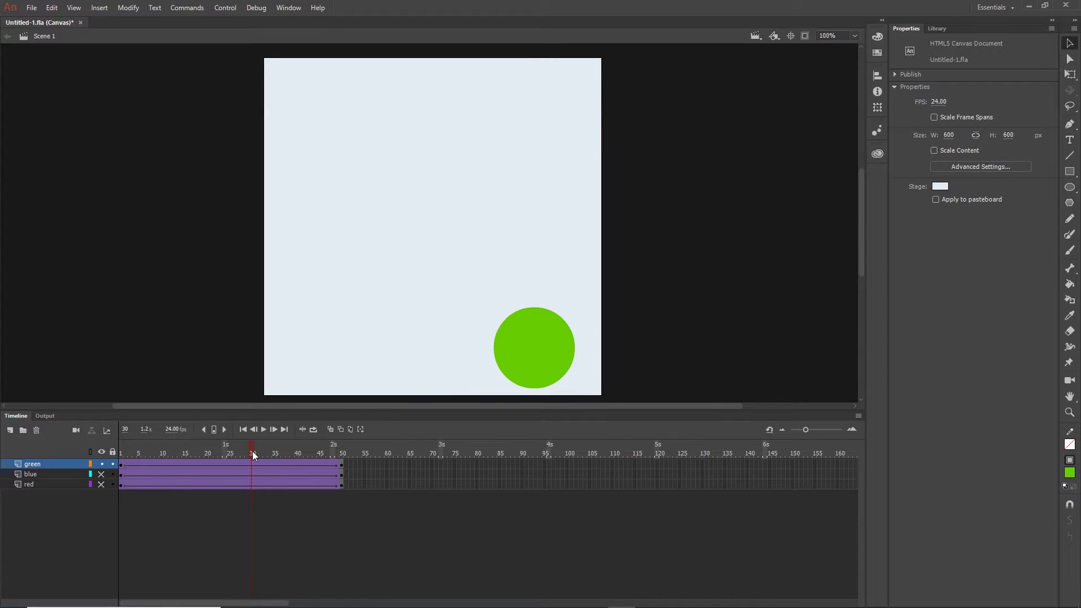
# - Test the movie in the browser with the red and blue layers hidden, and return to the timeline
pyautogui.hotkey('ctrl', 'Return')
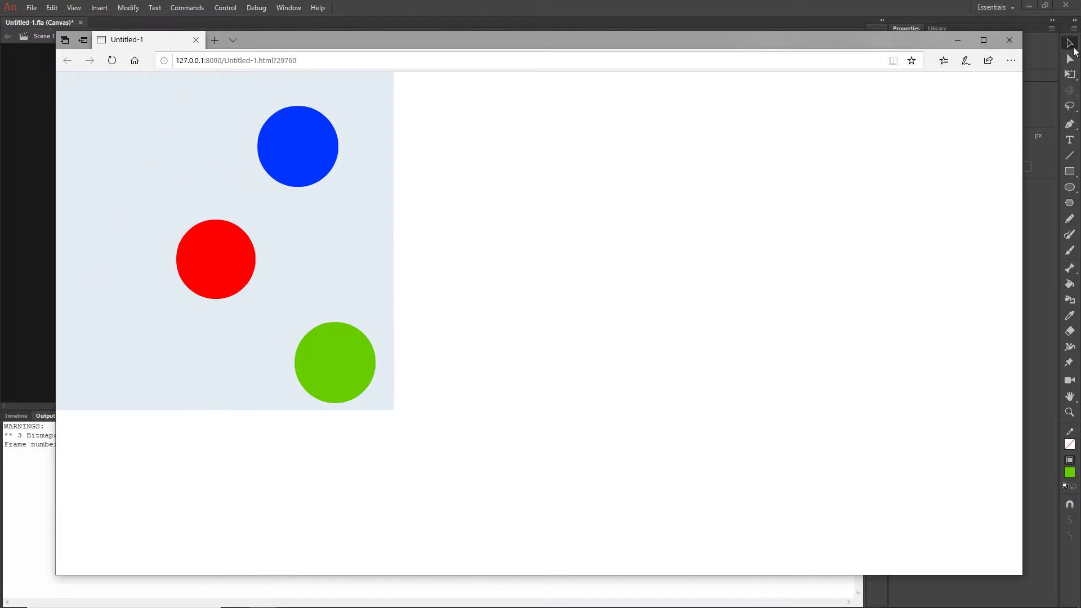
pyautogui.click(1008, 40)
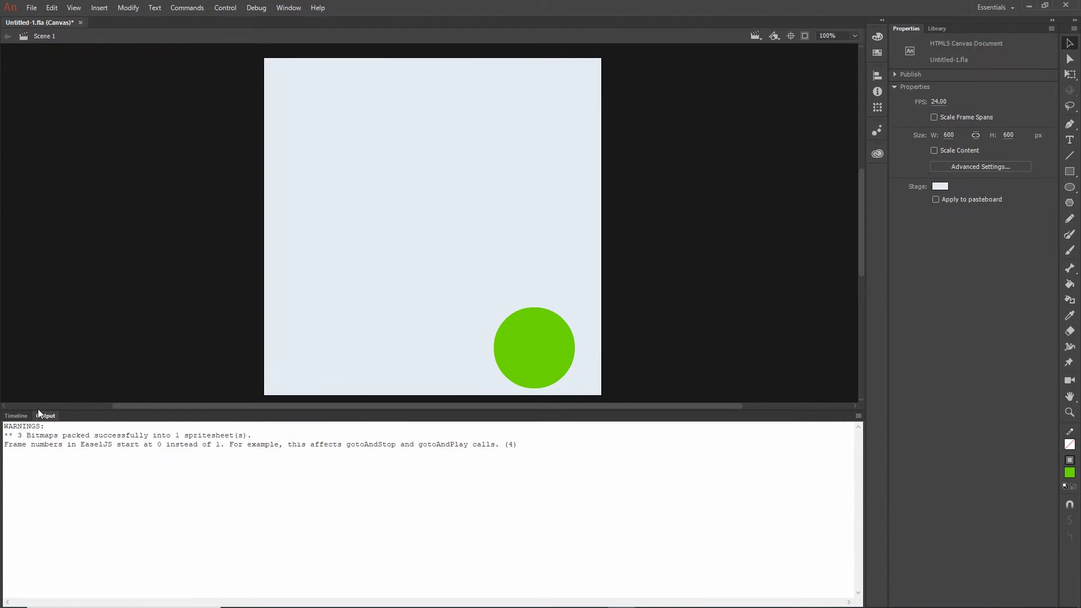
pyautogui.click(16, 416)
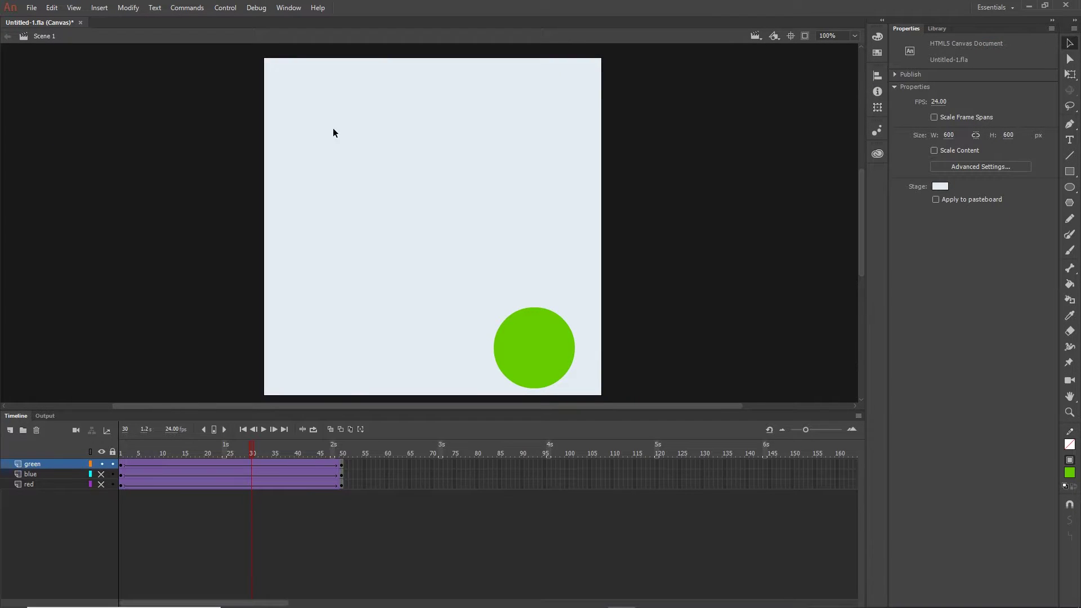
# - Exclude hidden layers from the published output in the publish settings
pyautogui.click(31, 8)
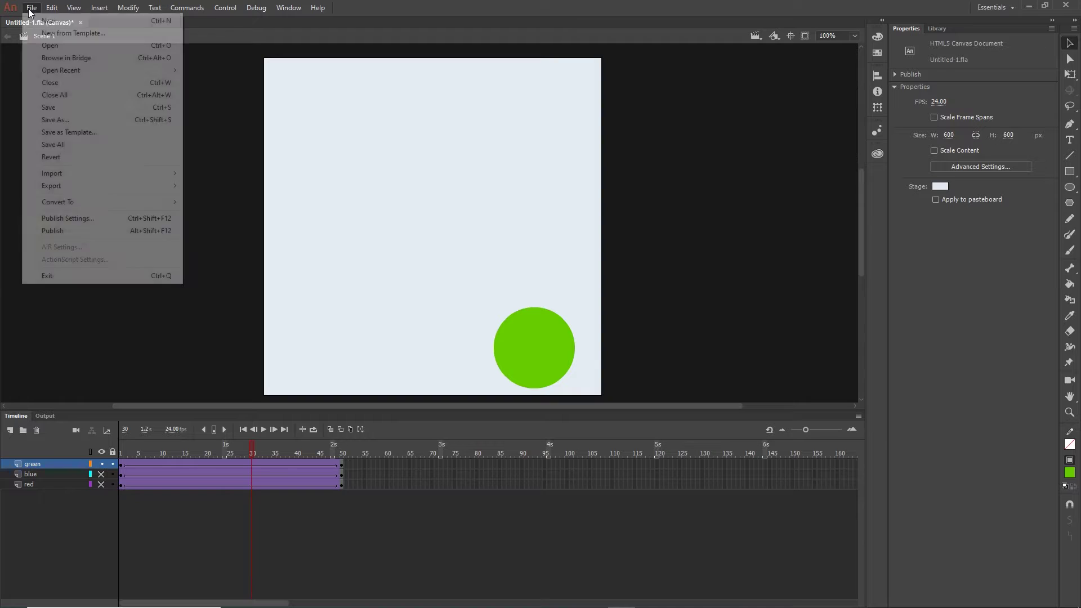
pyautogui.click(65, 218)
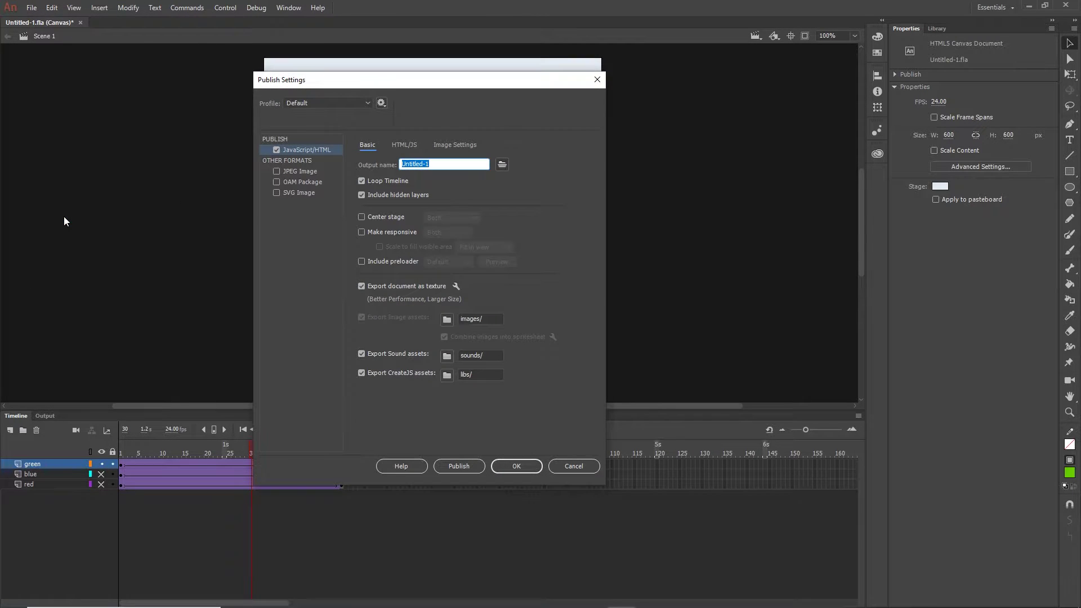
pyautogui.click(361, 195)
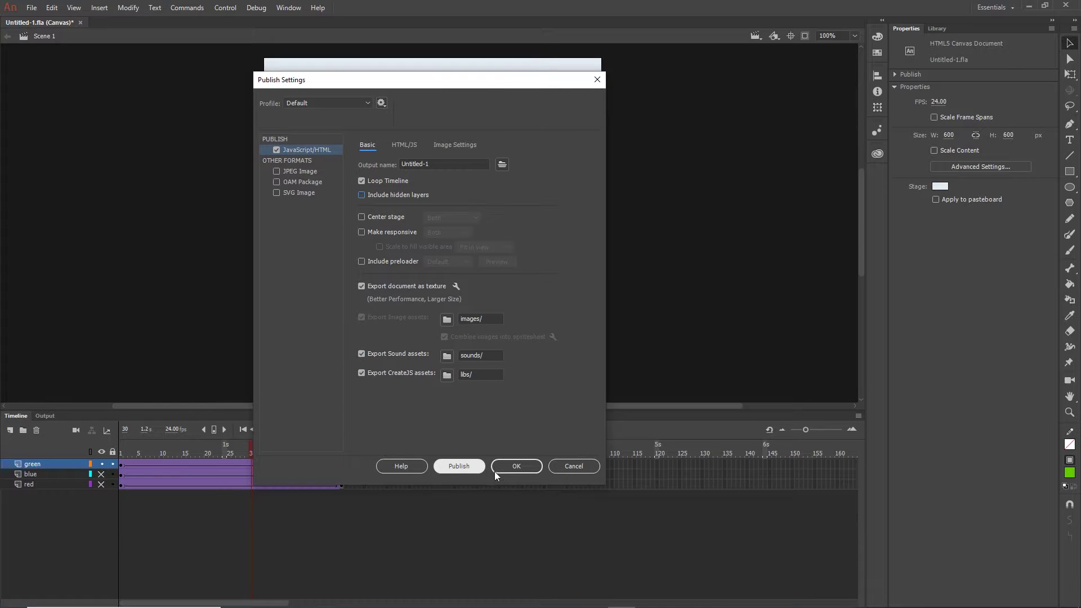
pyautogui.click(513, 466)
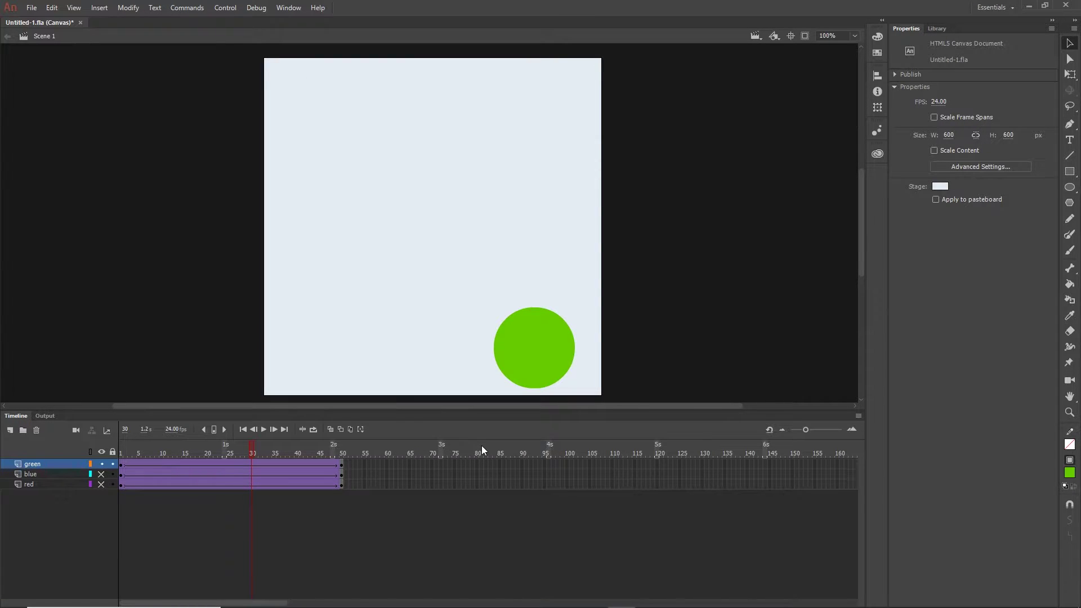
# - Test the movie in the browser with hidden layers excluded, and return to the timeline
pyautogui.hotkey('ctrl', 'Return')
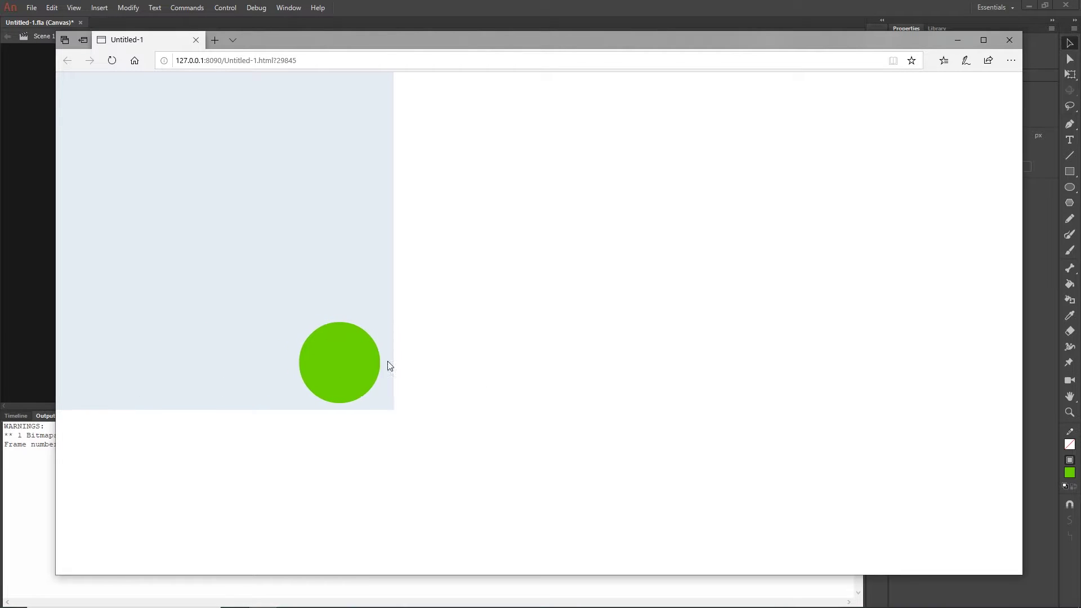
pyautogui.click(1010, 39)
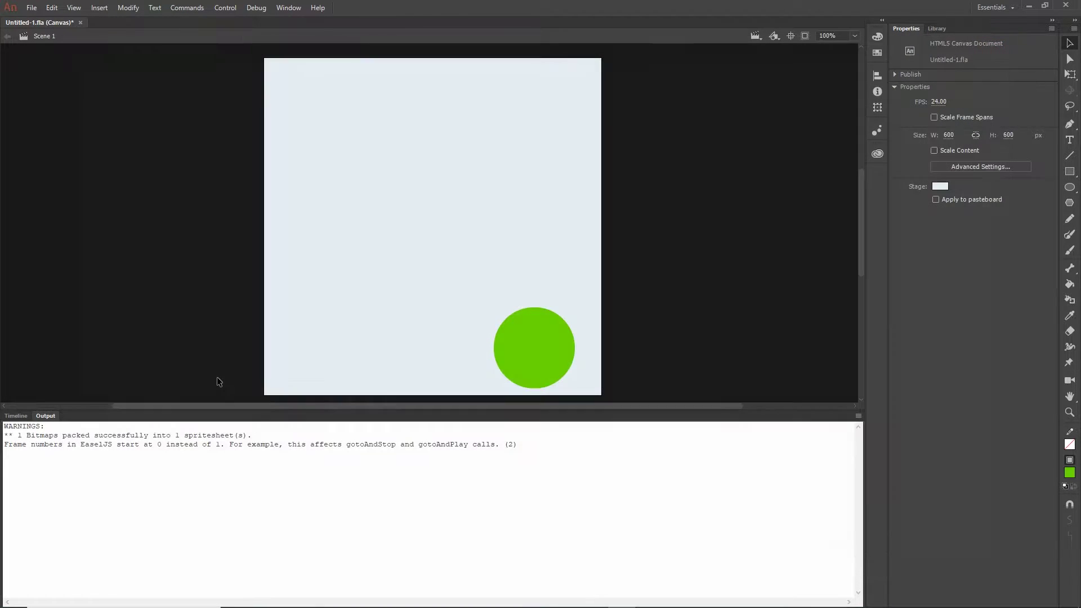
pyautogui.click(17, 416)
# - Hide the green layer along with red and blue, and add a new layer above them with the playhead at frame 1
pyautogui.click(103, 484)
pyautogui.click(102, 474)
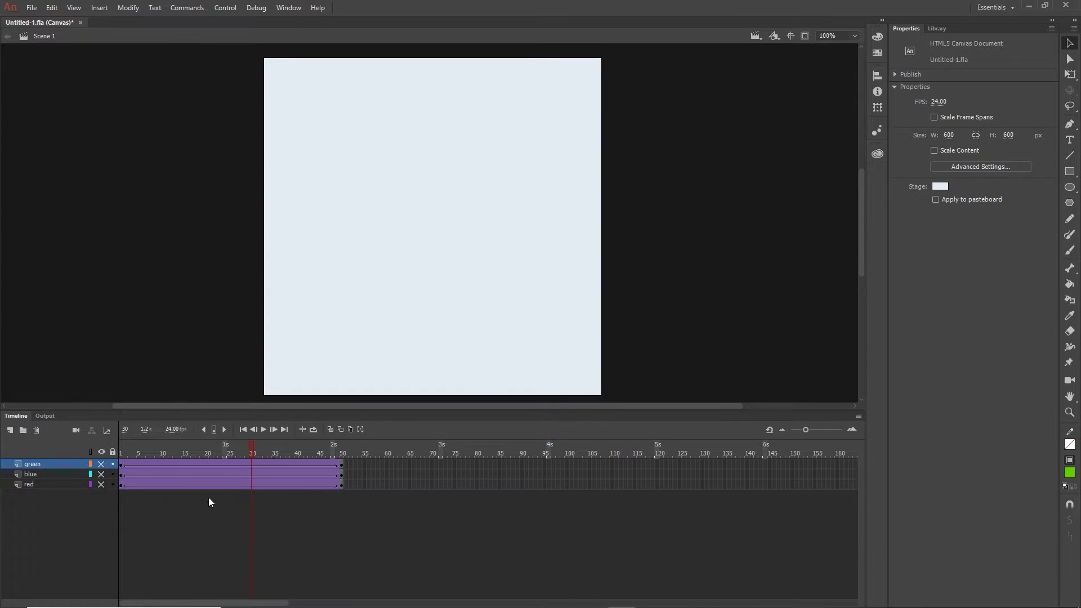
pyautogui.moveTo(253, 454); pyautogui.dragTo(124, 455)
pyautogui.click(11, 431)
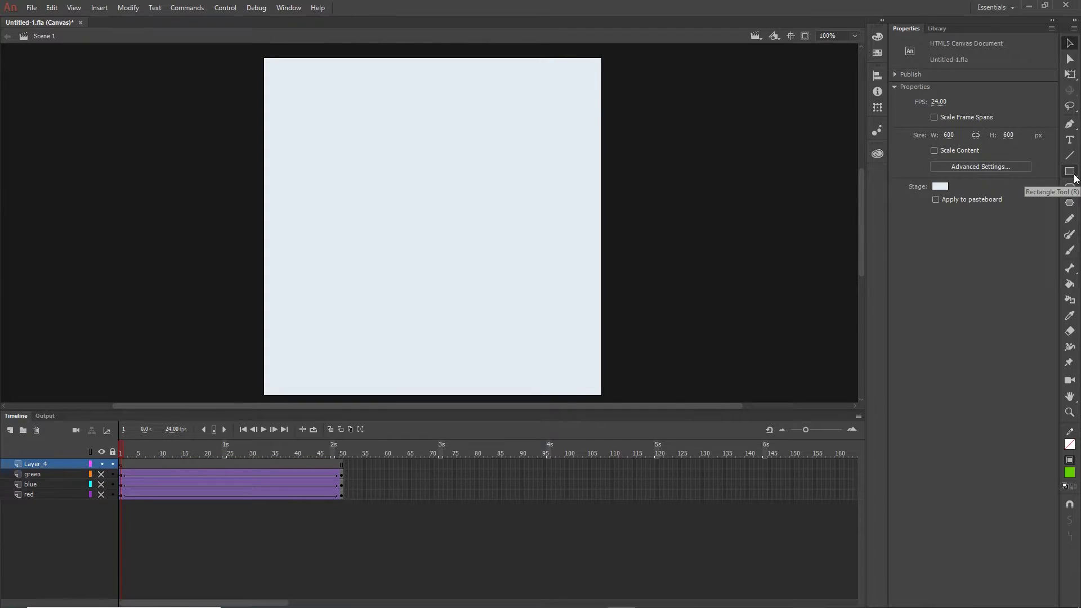
# - Draw a purple square without a stroke, about 120 by 120 px, near the stage's left edge on Layer_4
pyautogui.click(1072, 175)
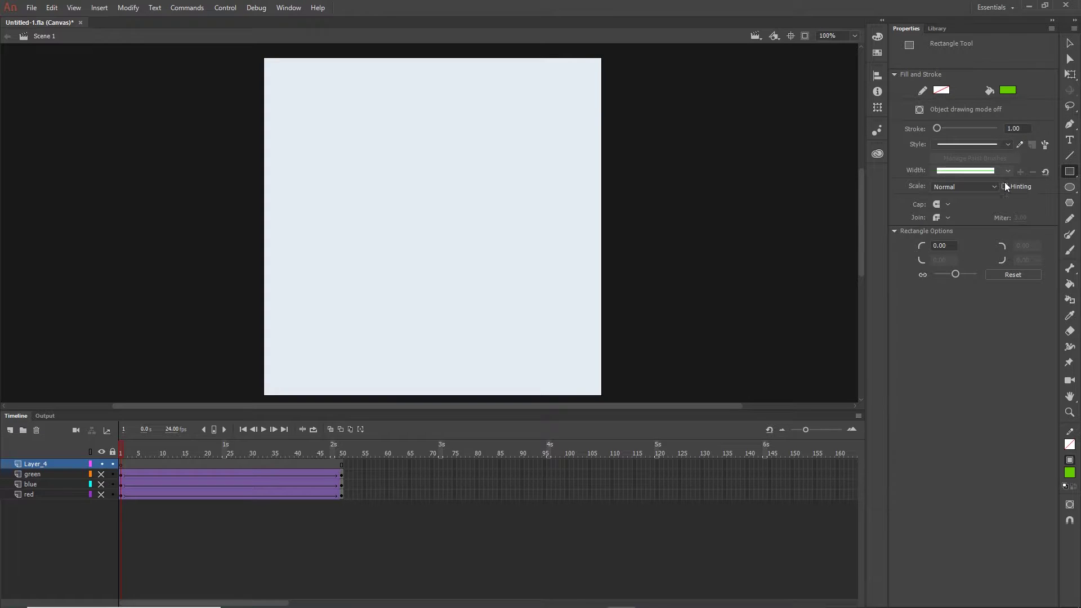
pyautogui.click(1008, 91)
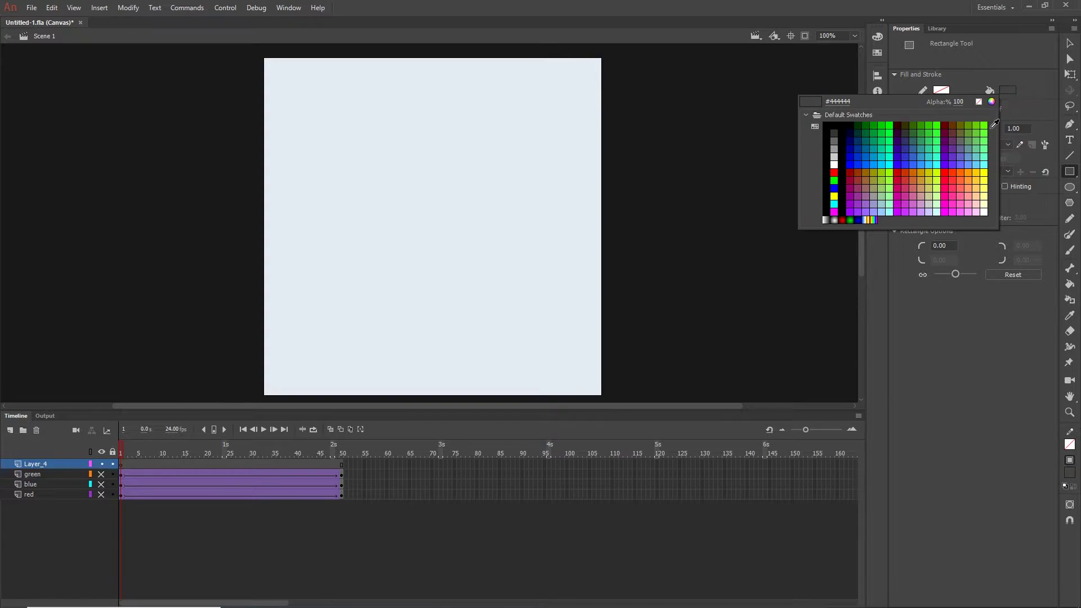
pyautogui.click(851, 212)
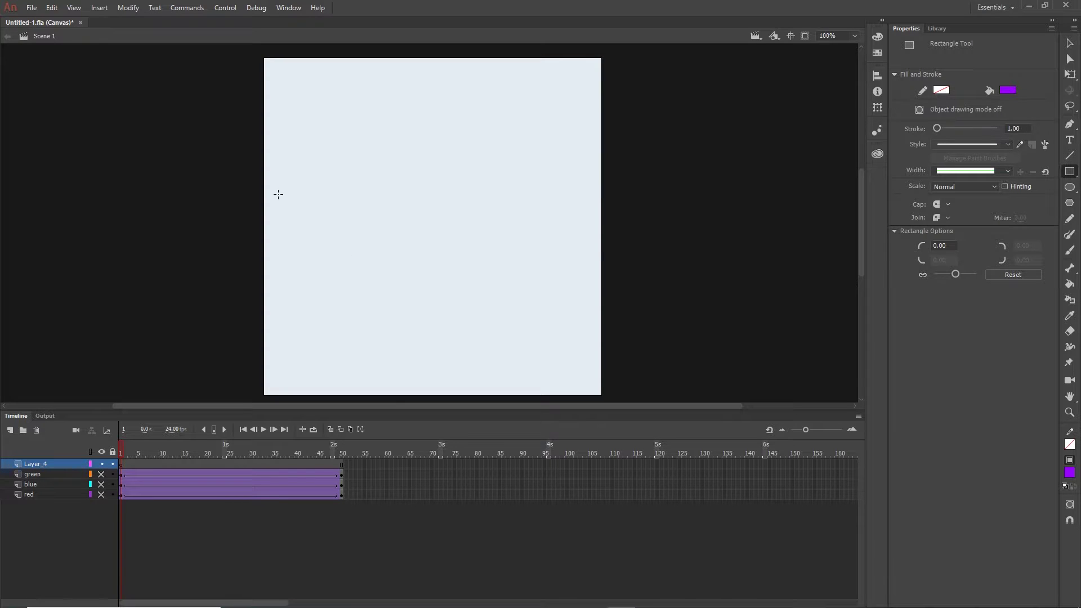
pyautogui.moveTo(281, 201); pyautogui.dragTo(349, 268)
pyautogui.click(1070, 44)
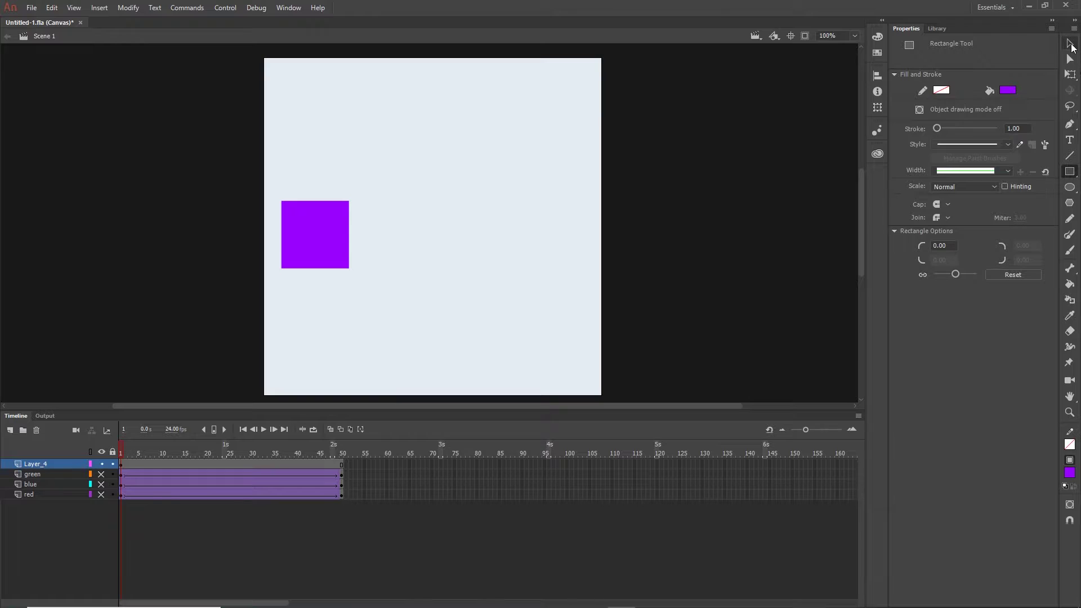
# - Convert the purple square to a movie clip symbol named purptle and check it in the library
pyautogui.click(329, 238)
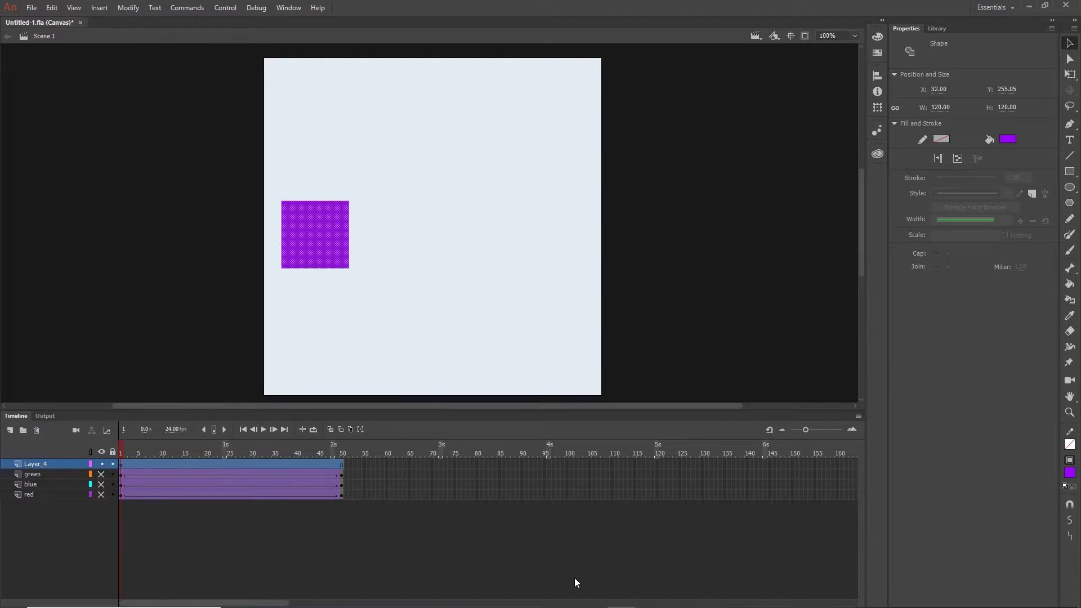
pyautogui.press('F8')
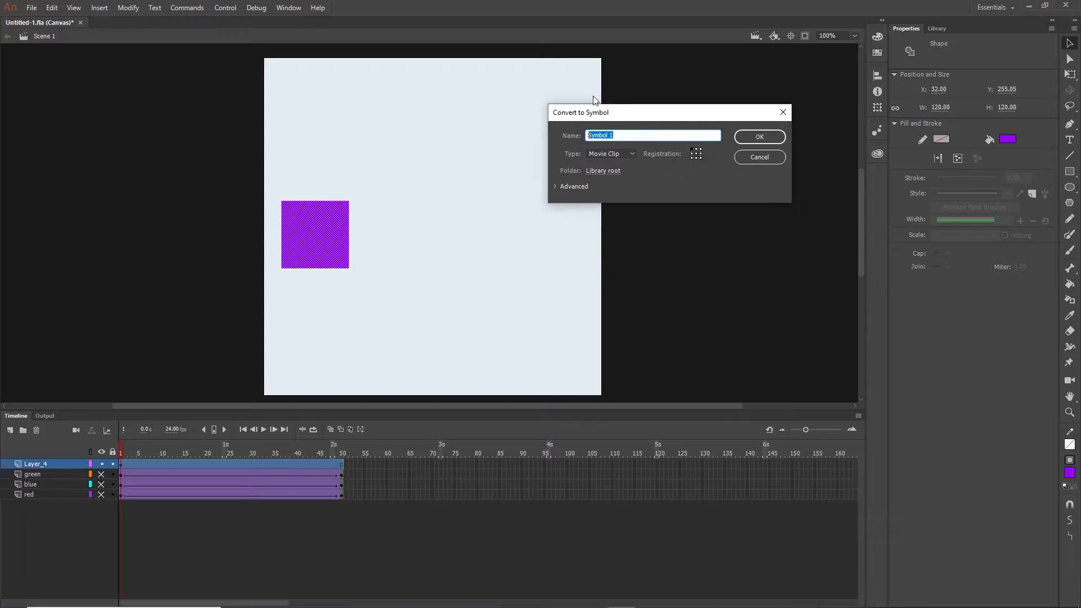
pyautogui.write('purple')
pyautogui.click(759, 137)
pyautogui.click(935, 29)
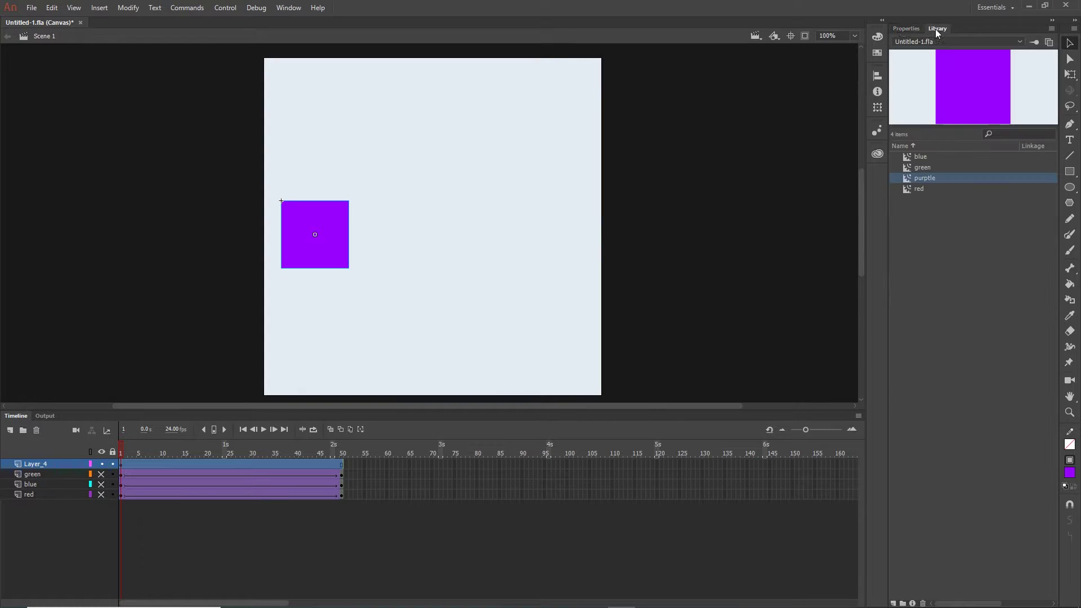
pyautogui.click(906, 29)
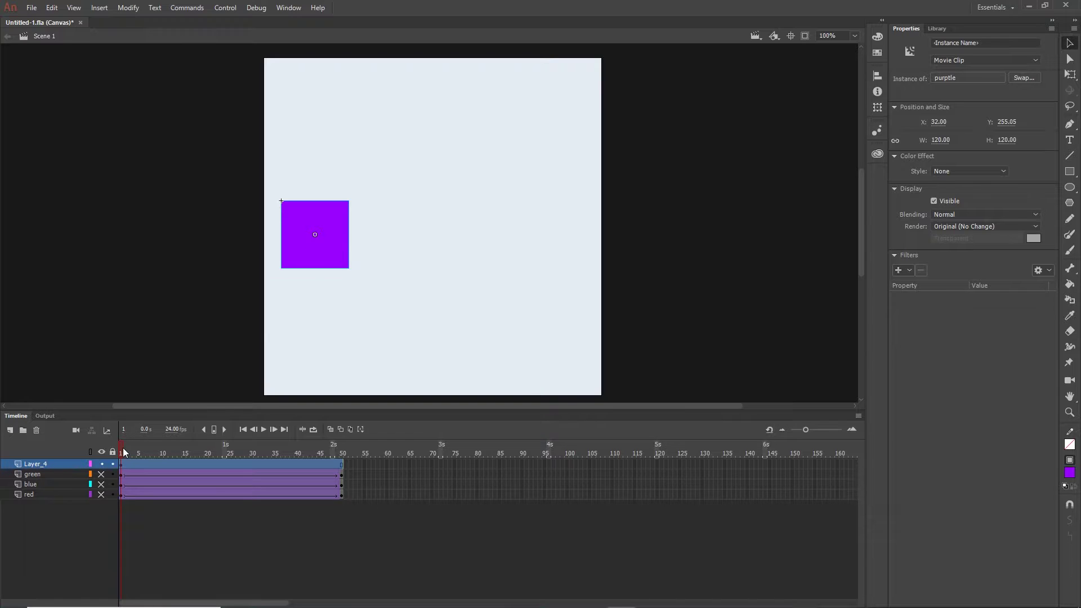
# - Add a keyframe at frame 50 of Layer_4 and move the square horizontally to X 445 on the stage
pyautogui.moveTo(121, 451); pyautogui.dragTo(269, 451)
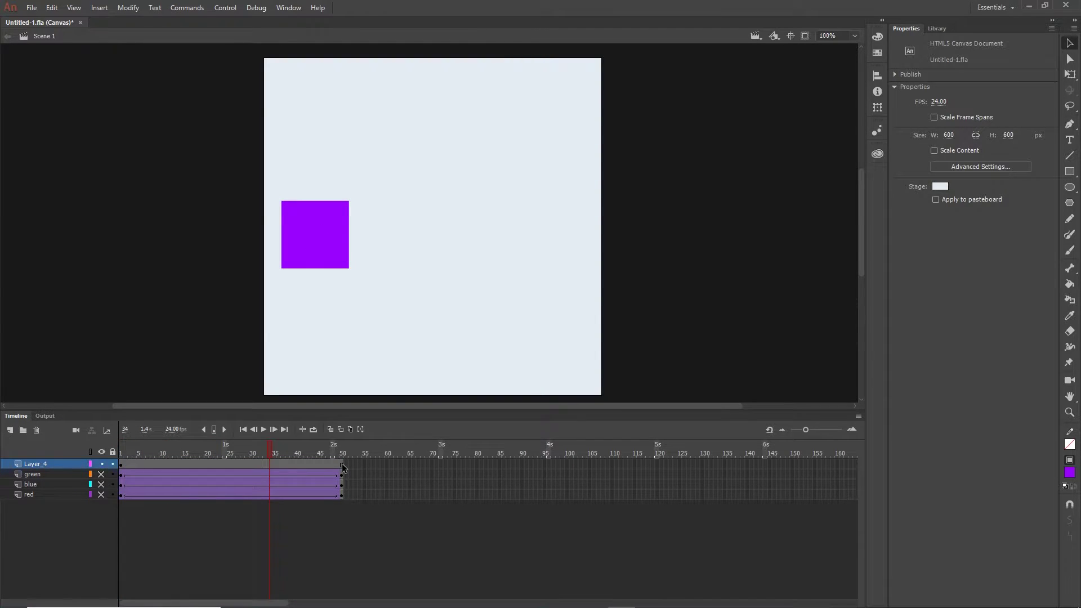
pyautogui.click(342, 465)
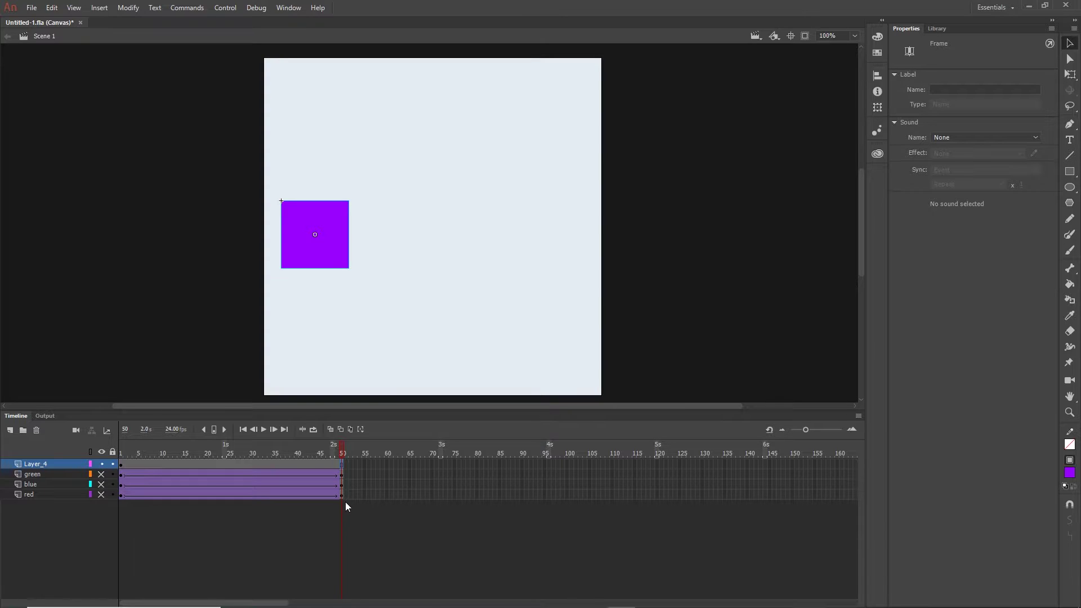
pyautogui.press('F5')
pyautogui.moveTo(325, 254); pyautogui.dragTo(553, 254)
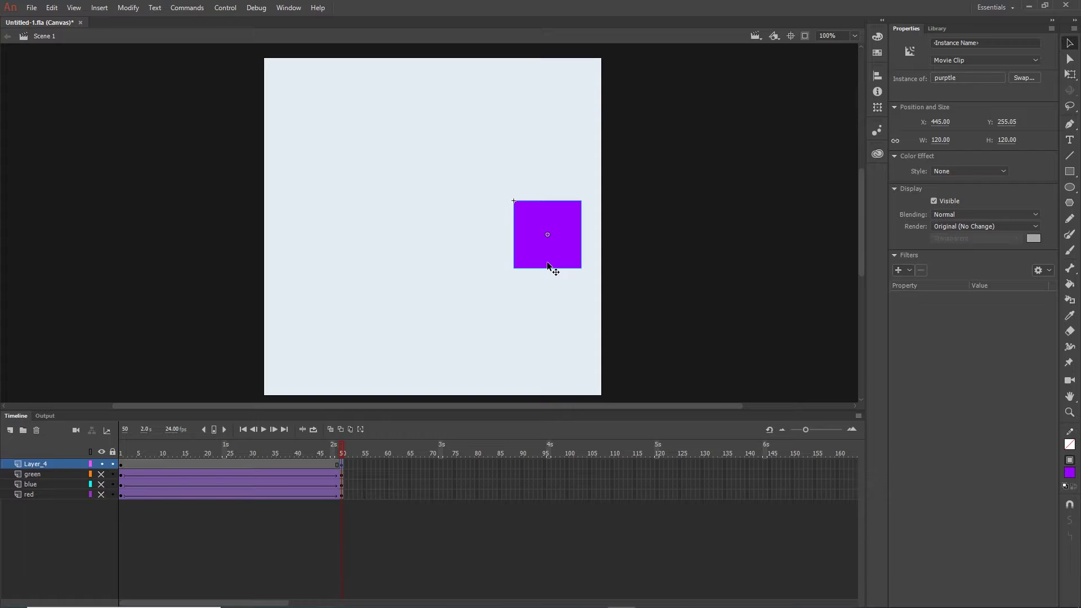
# - Rotate the square by 180 degrees at frame 50 with Free Transform
pyautogui.press('q')
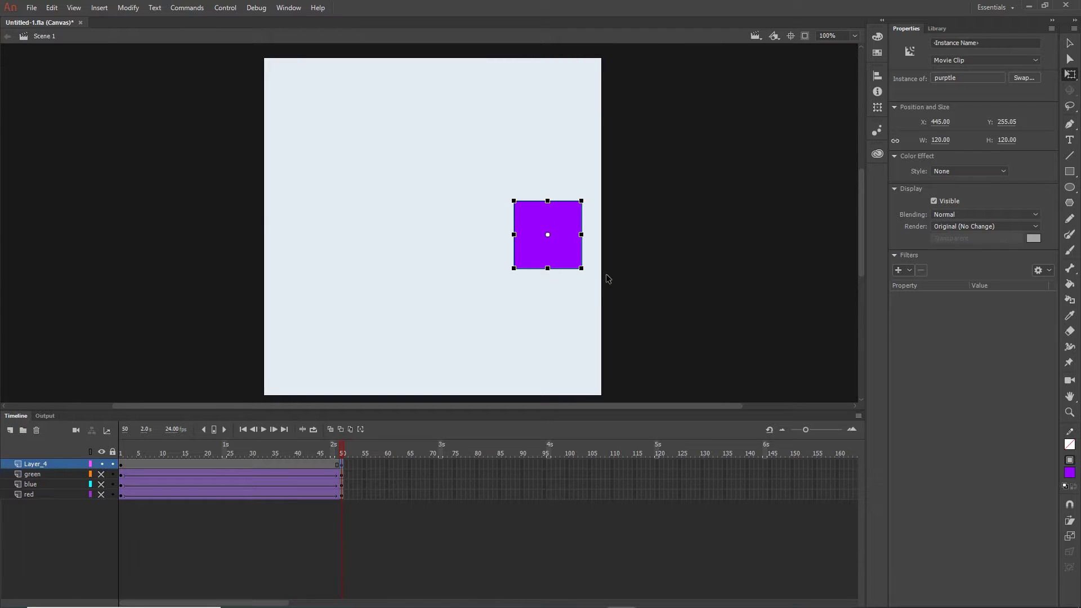
pyautogui.moveTo(589, 277); pyautogui.dragTo(510, 214)
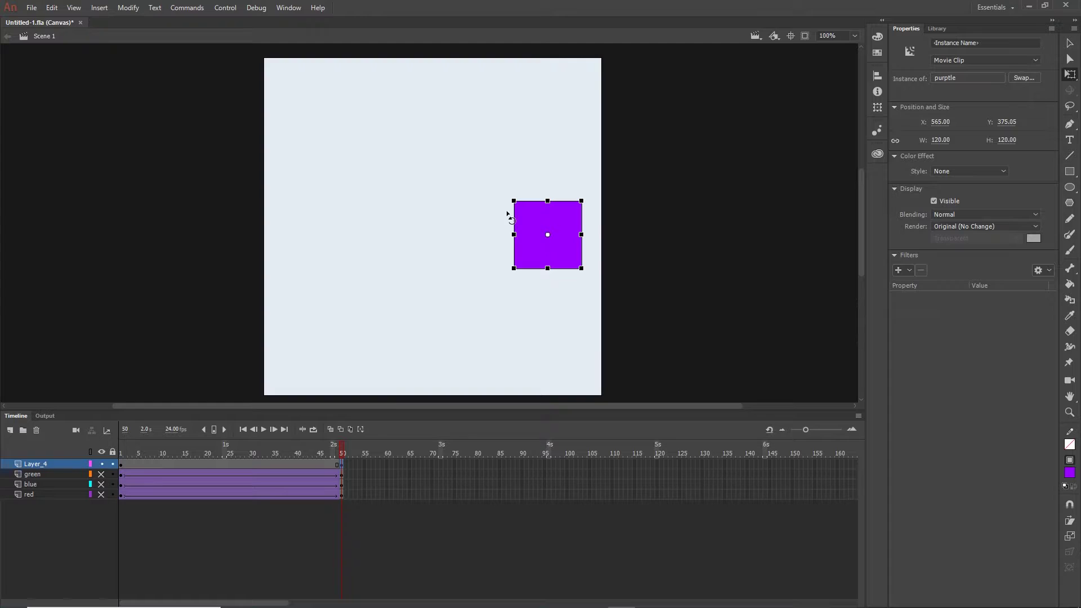
# - Create a classic tween between Layer_4's keyframes and scrub the timeline to frame 50
pyautogui.click(248, 464)
pyautogui.rightClick(245, 464)
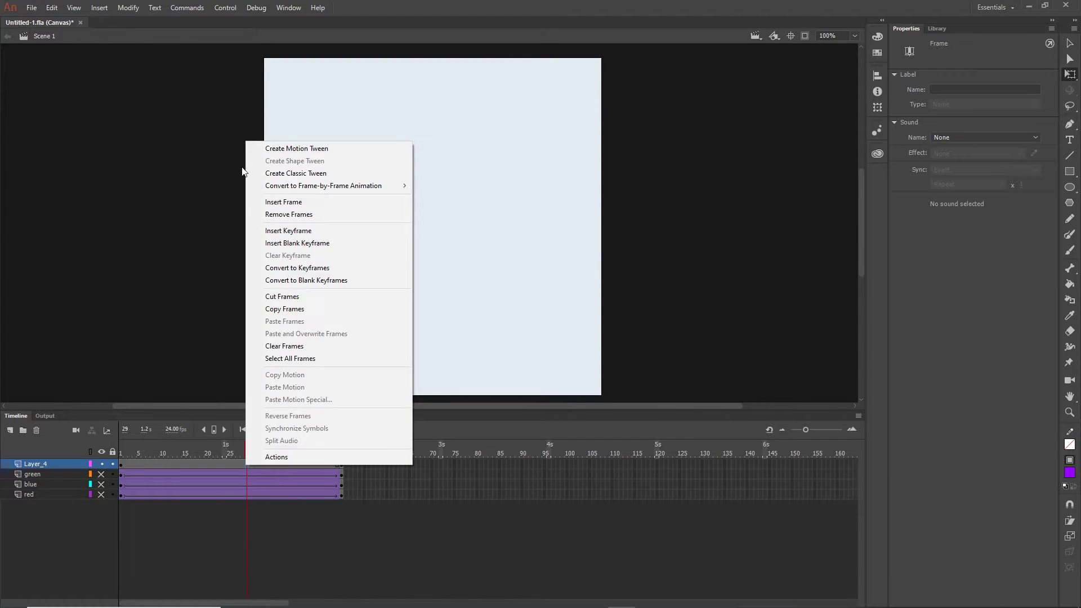
pyautogui.click(293, 173)
pyautogui.moveTo(246, 453); pyautogui.dragTo(346, 455)
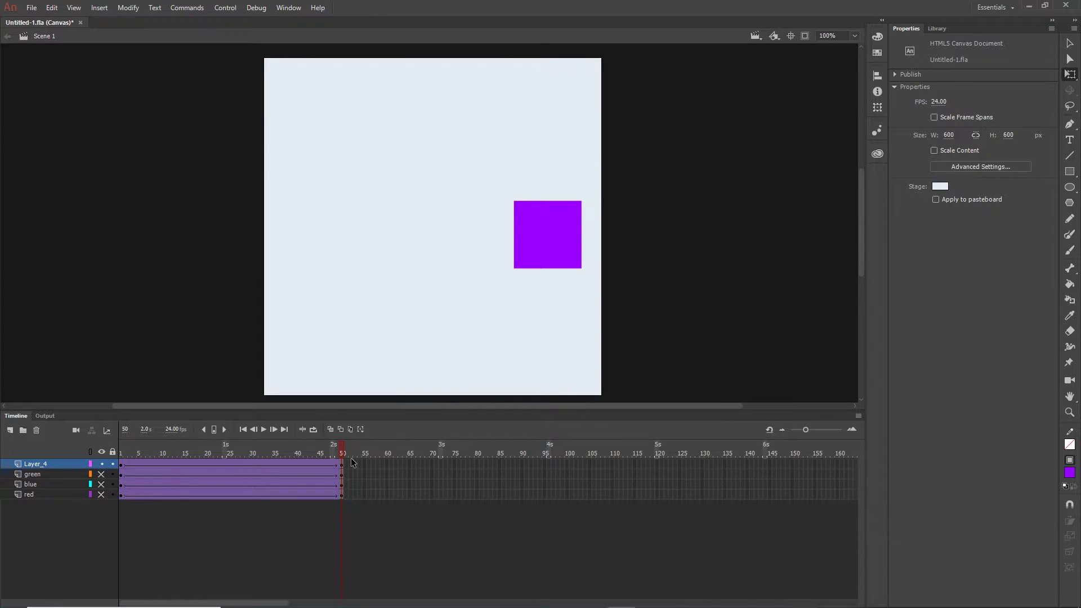
# - Test the movie in the browser to watch the square move and rotate, and return to the timeline
pyautogui.hotkey('ctrl', 'Return')
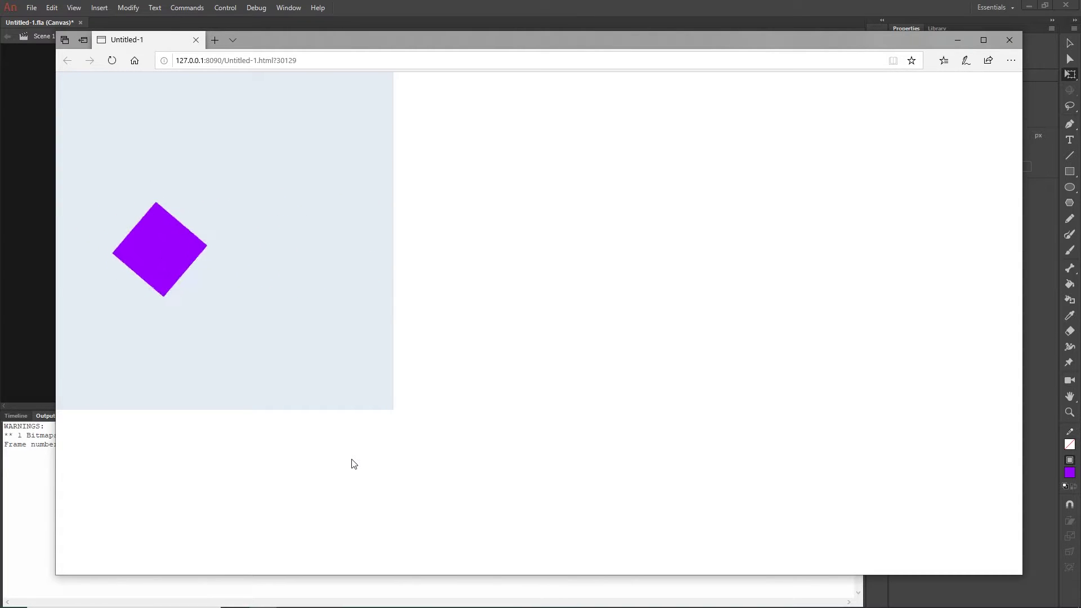
pyautogui.click(1000, 48)
pyautogui.click(16, 416)
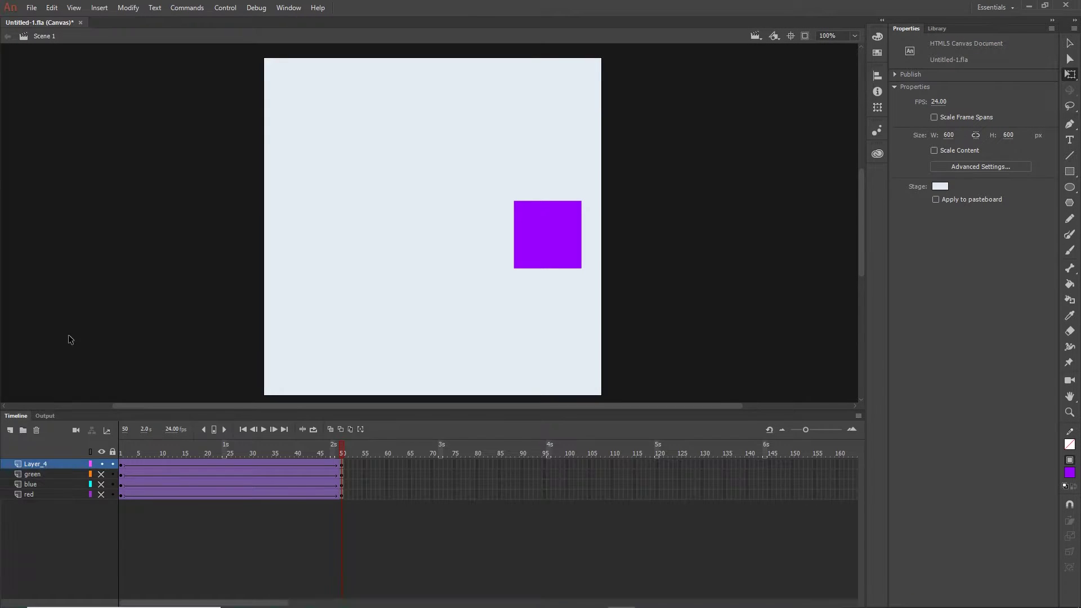
# - Open the custom ease editor for Layer_4's classic tween from its first keyframe
pyautogui.click(123, 466)
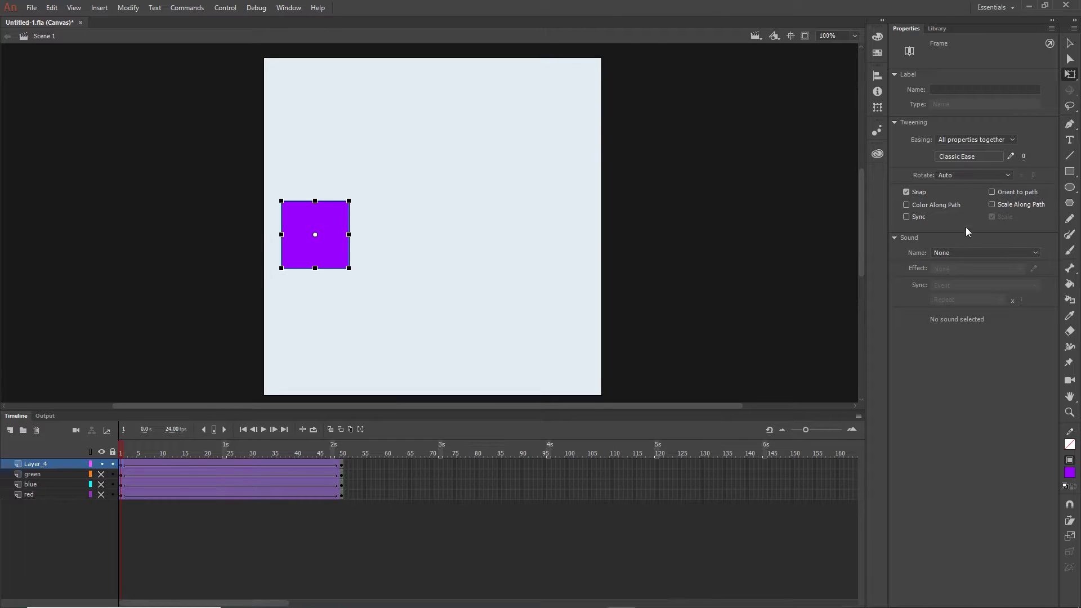
pyautogui.click(1011, 157)
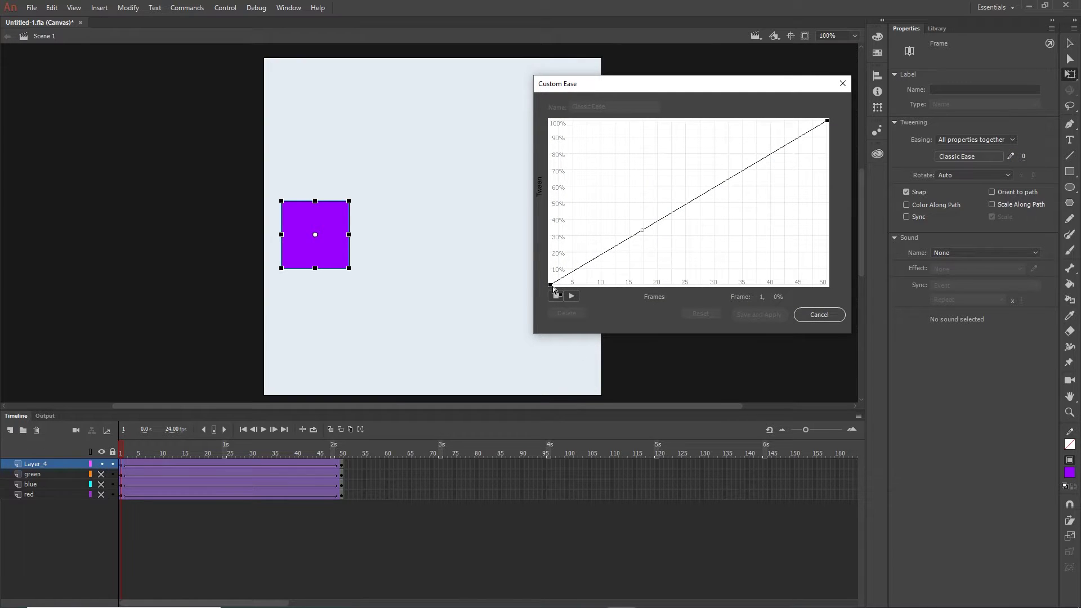
pyautogui.moveTo(646, 233); pyautogui.dragTo(587, 150)
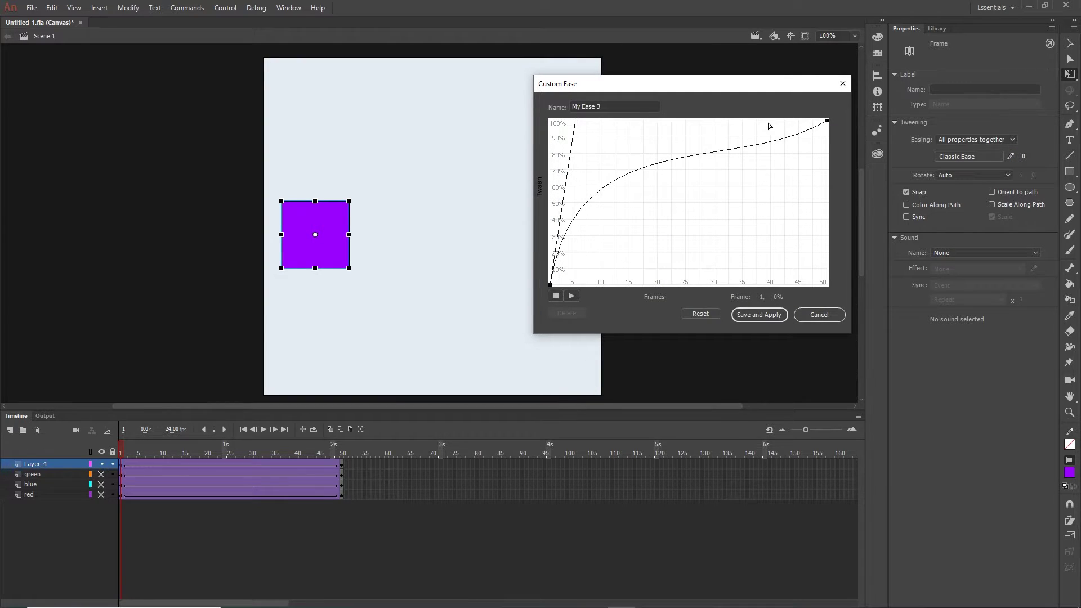
pyautogui.moveTo(827, 121); pyautogui.dragTo(716, 123)
pyautogui.moveTo(551, 281); pyautogui.dragTo(762, 336)
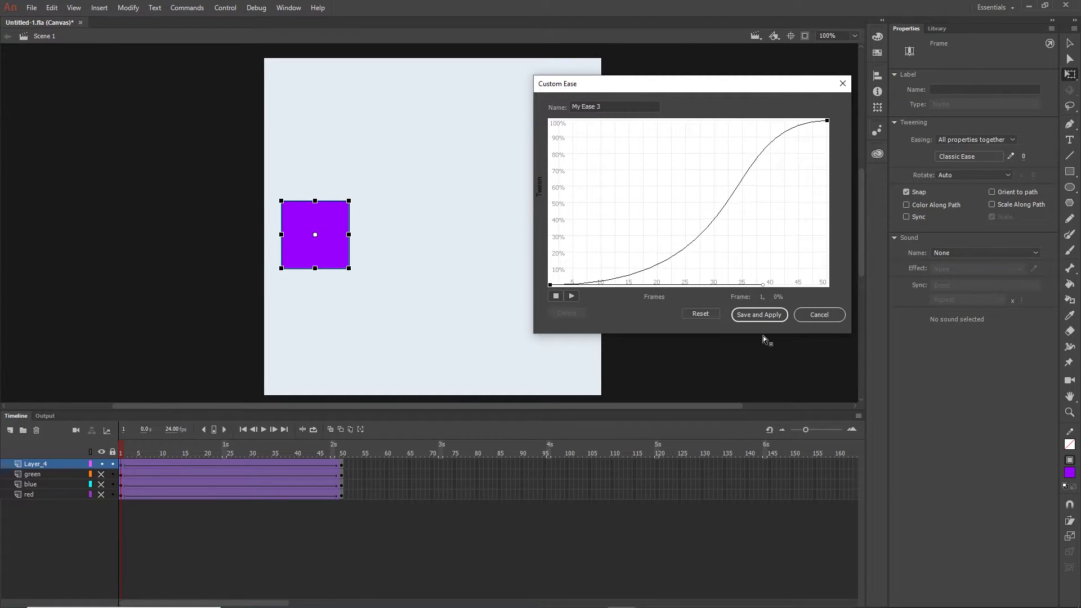
pyautogui.click(827, 121)
pyautogui.moveTo(715, 123); pyautogui.dragTo(782, 202)
pyautogui.click(700, 314)
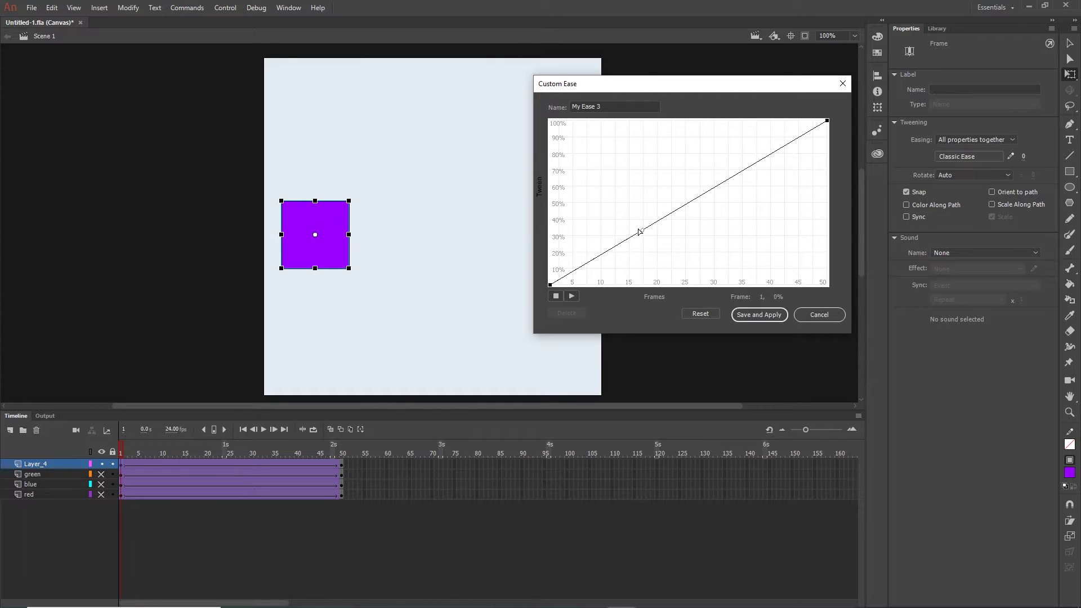
# - Shape the square's ease curve into an S with a slow start and slow end, then save and apply it
pyautogui.moveTo(643, 230); pyautogui.dragTo(761, 315)
pyautogui.click(827, 122)
pyautogui.moveTo(734, 176); pyautogui.dragTo(611, 96)
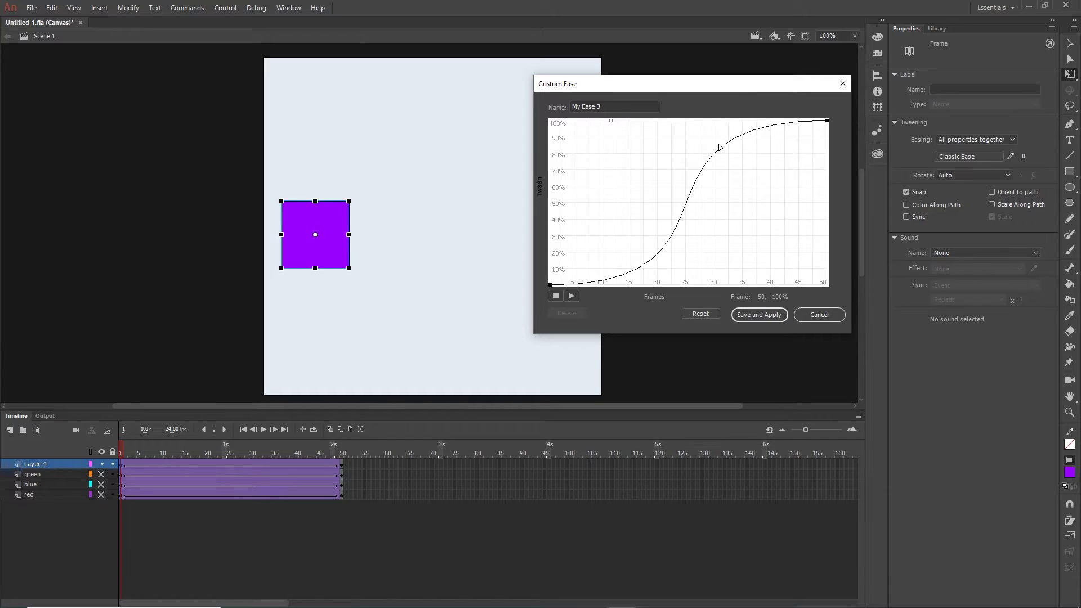
pyautogui.click(754, 316)
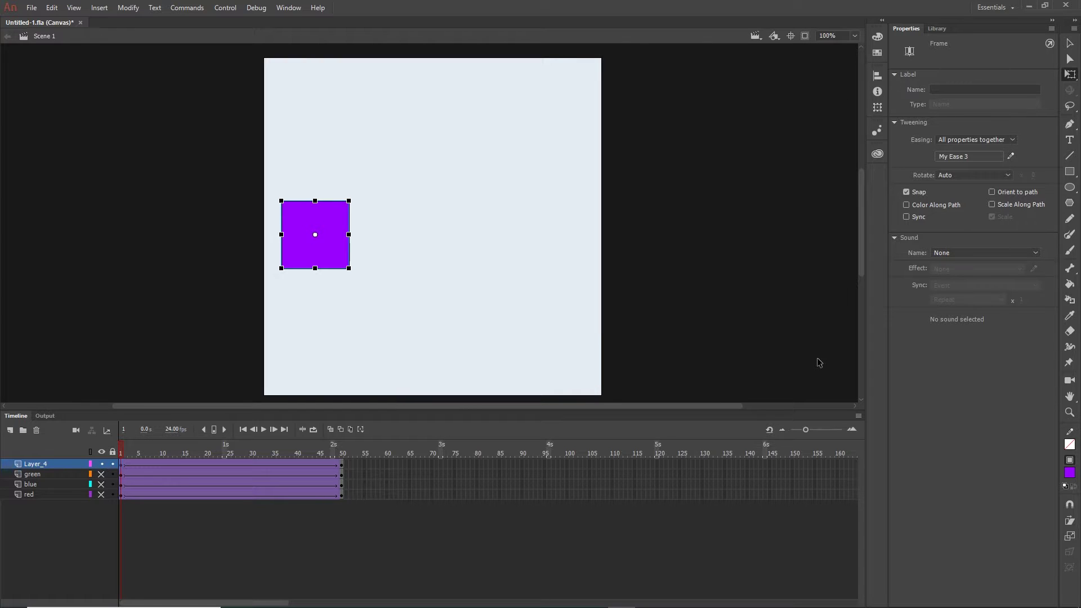
# - Test the movie in the browser to check the square's custom easing, and return to the timeline
pyautogui.hotkey('ctrl', 'Return')
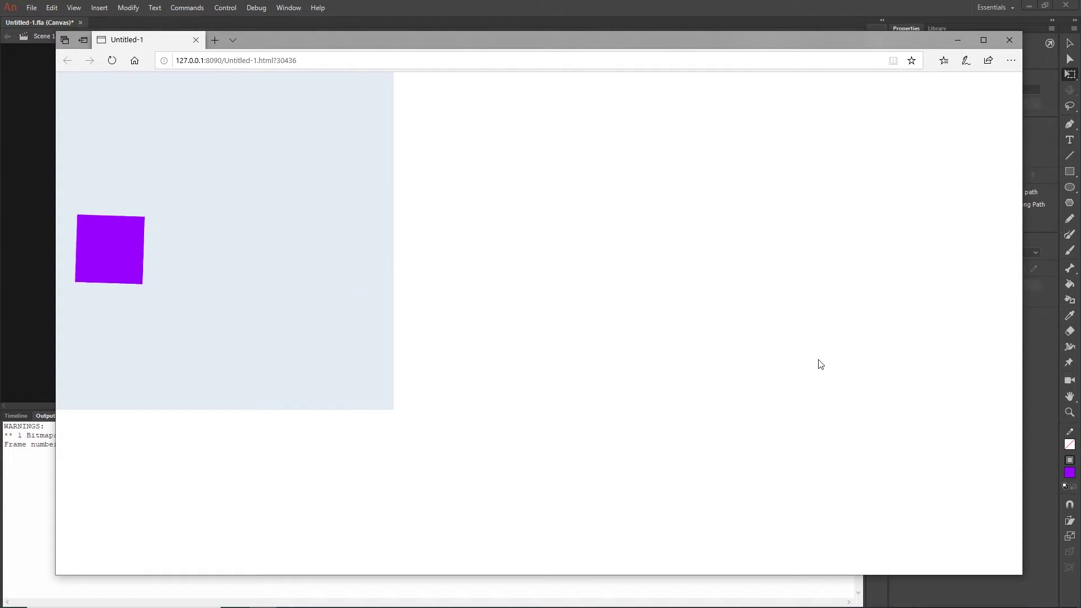
pyautogui.click(1009, 41)
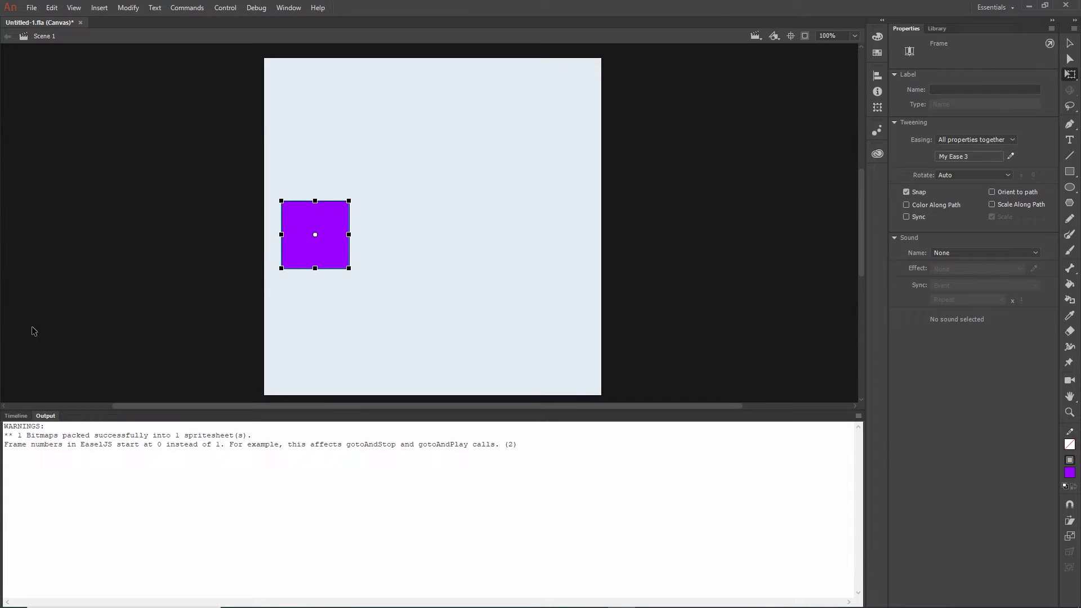
pyautogui.click(16, 415)
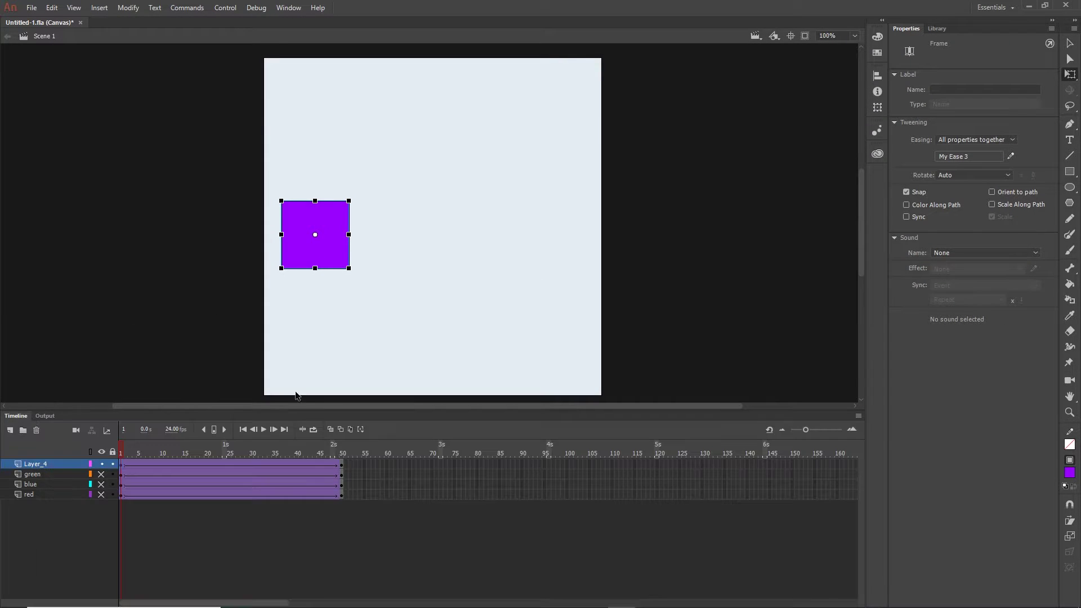
# - Reshape the square's ease into a more gradual S-curve by adjusting both end handles, then save and apply it as My Ease 4
pyautogui.click(1014, 156)
pyautogui.moveTo(552, 285); pyautogui.dragTo(669, 278)
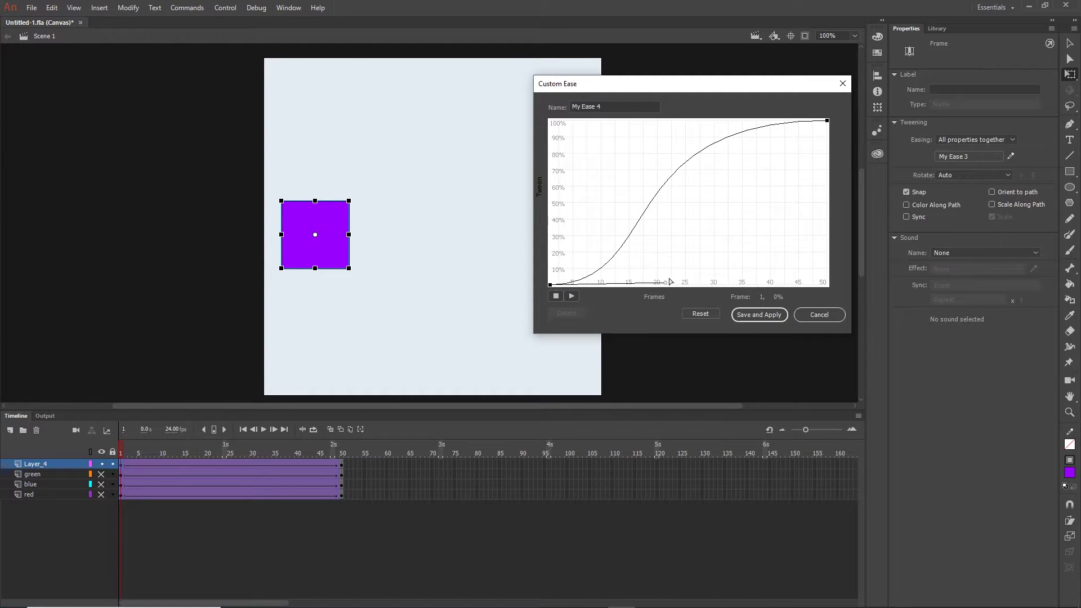
pyautogui.click(827, 120)
pyautogui.moveTo(611, 120); pyautogui.dragTo(690, 117)
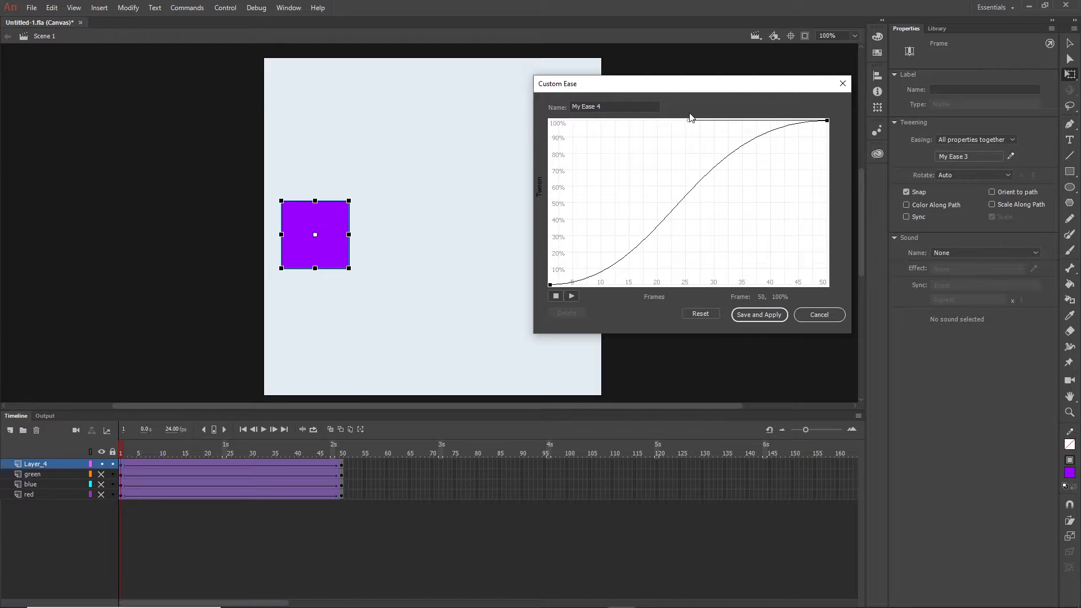
pyautogui.click(769, 318)
# - Test the movie in the browser to check the square's gentler easing, and return to the timeline
pyautogui.hotkey('ctrl', 'Return')
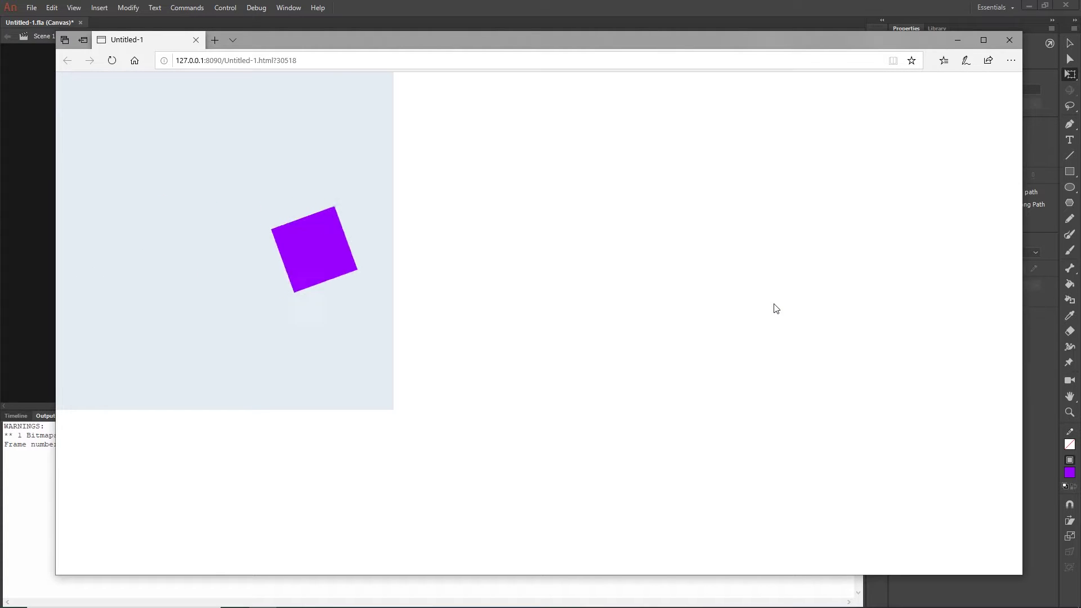
pyautogui.click(1011, 39)
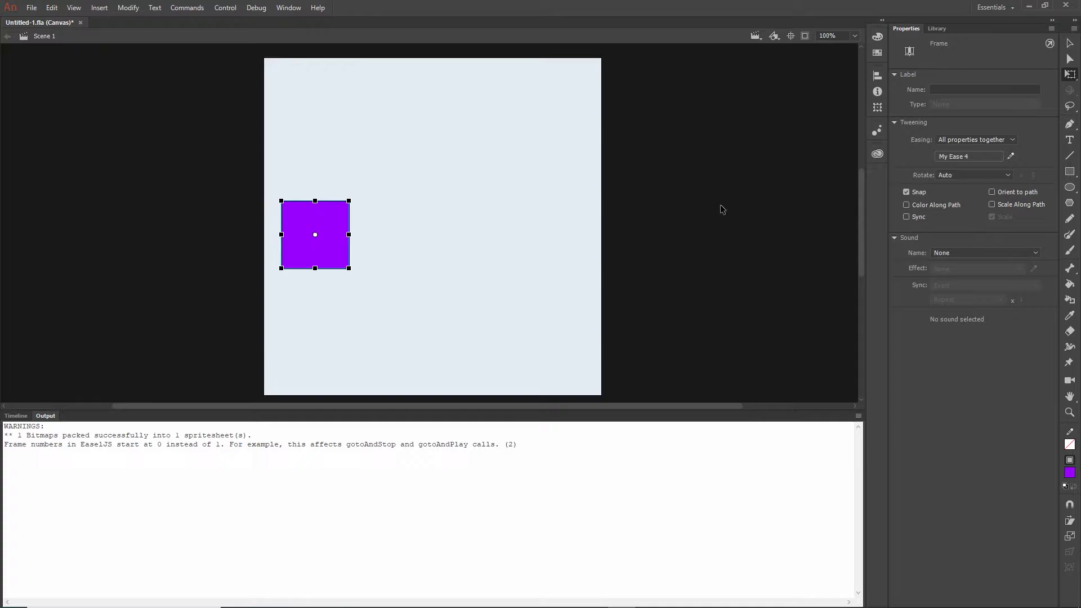
pyautogui.click(16, 416)
pyautogui.click(256, 537)
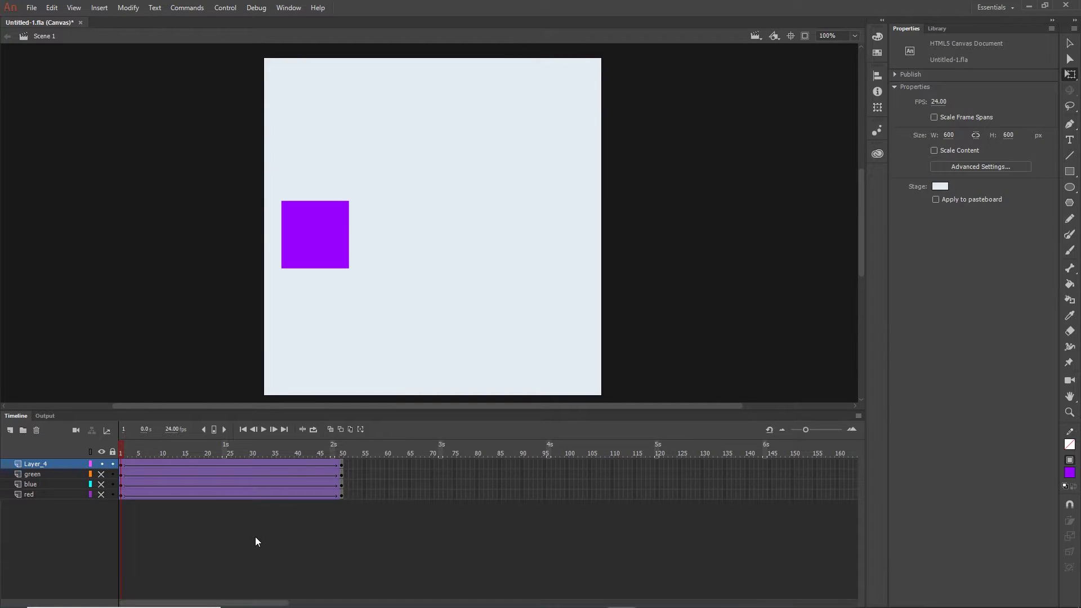
# - Review the custom ease curve of Layer_4's tween from its first keyframe, and leave the editor without changes
pyautogui.click(122, 466)
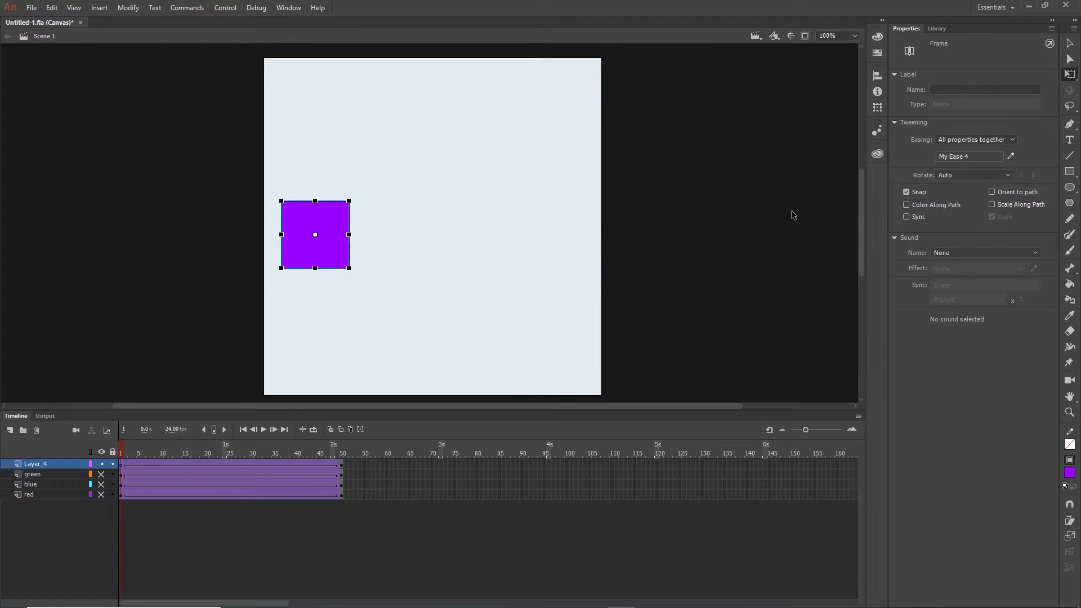
pyautogui.click(1011, 156)
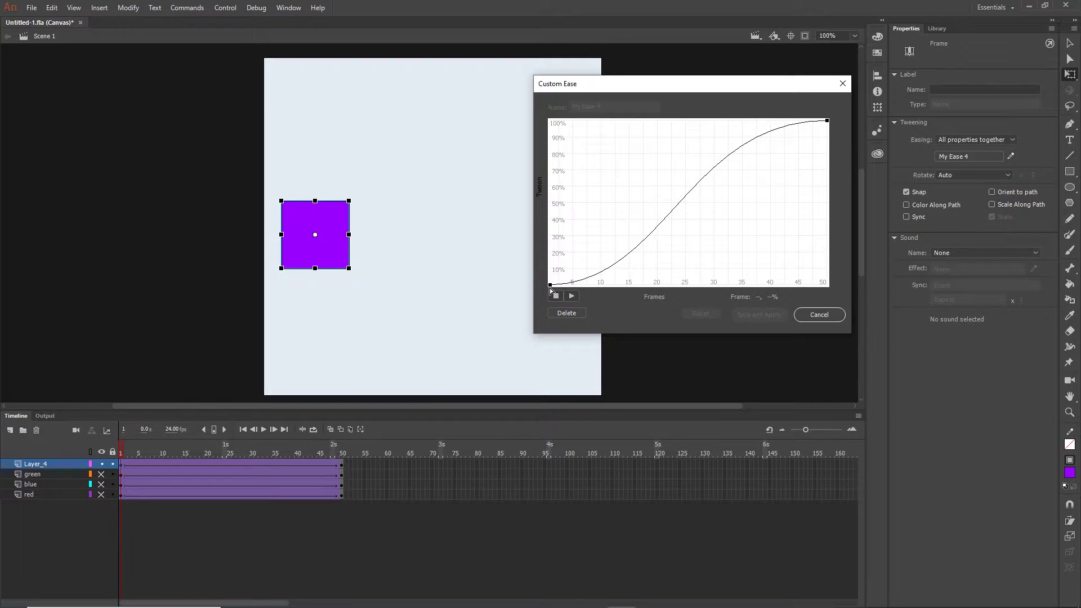
pyautogui.click(817, 316)
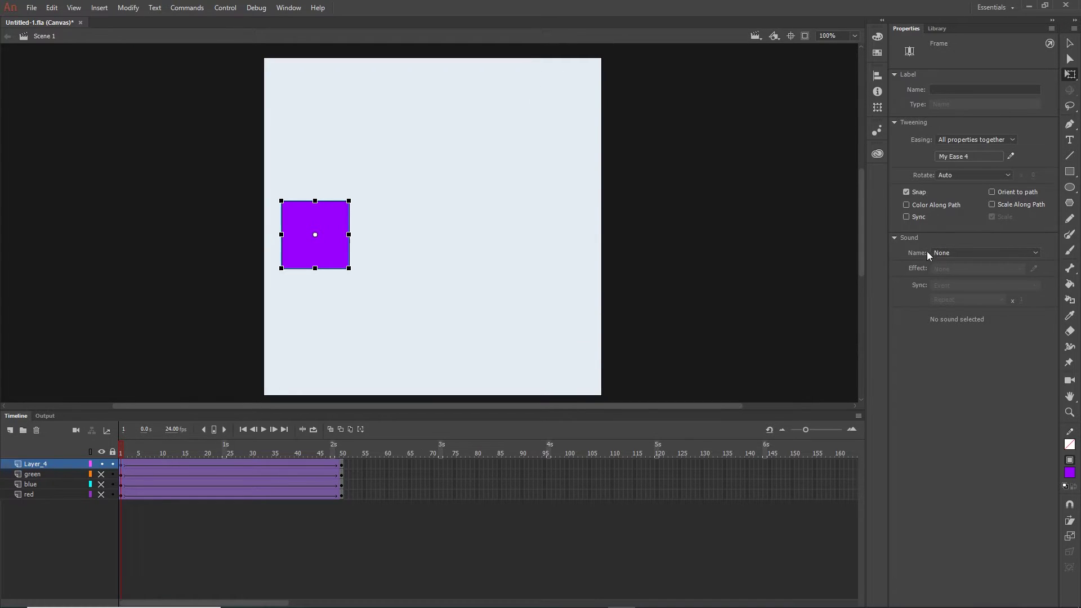
# - Preview the curves of the No Ease, Classic Ease, Ease In, Ease Out and Ease In Out categories for the square's tween
pyautogui.click(957, 155)
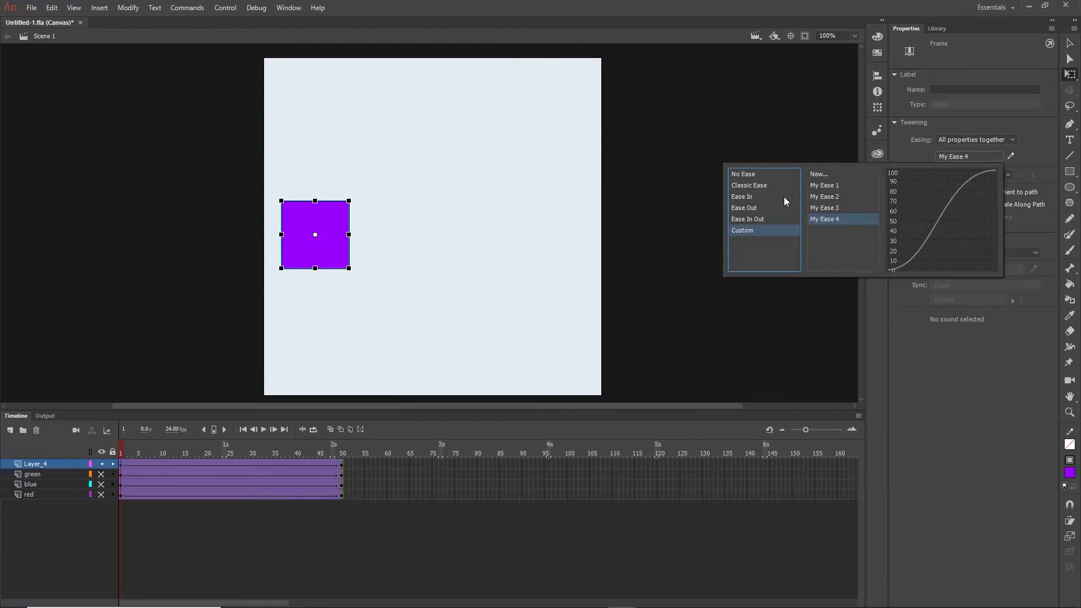
pyautogui.click(755, 174)
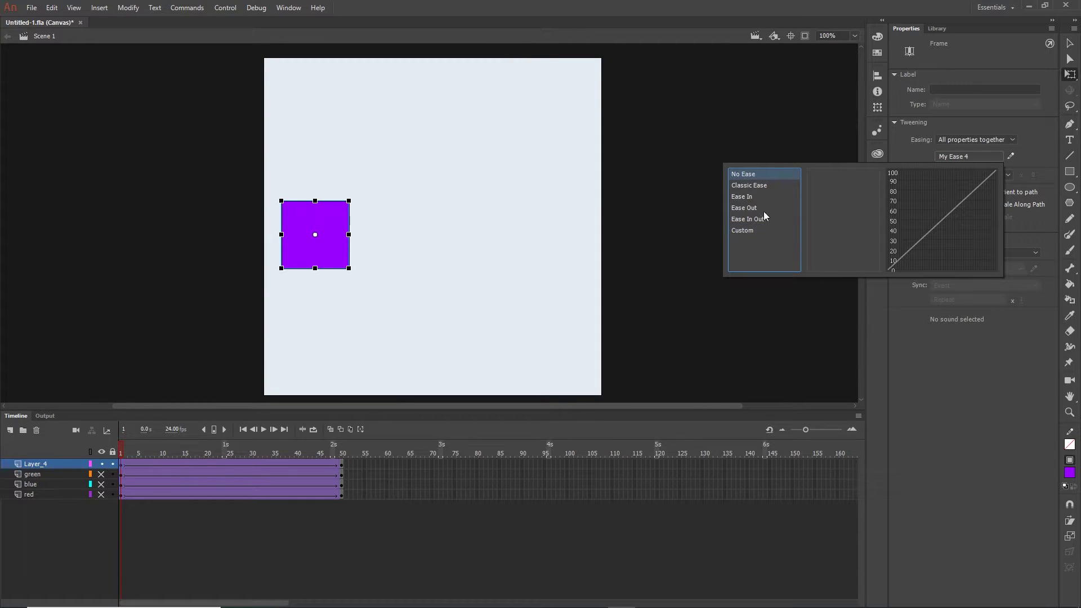
pyautogui.click(754, 185)
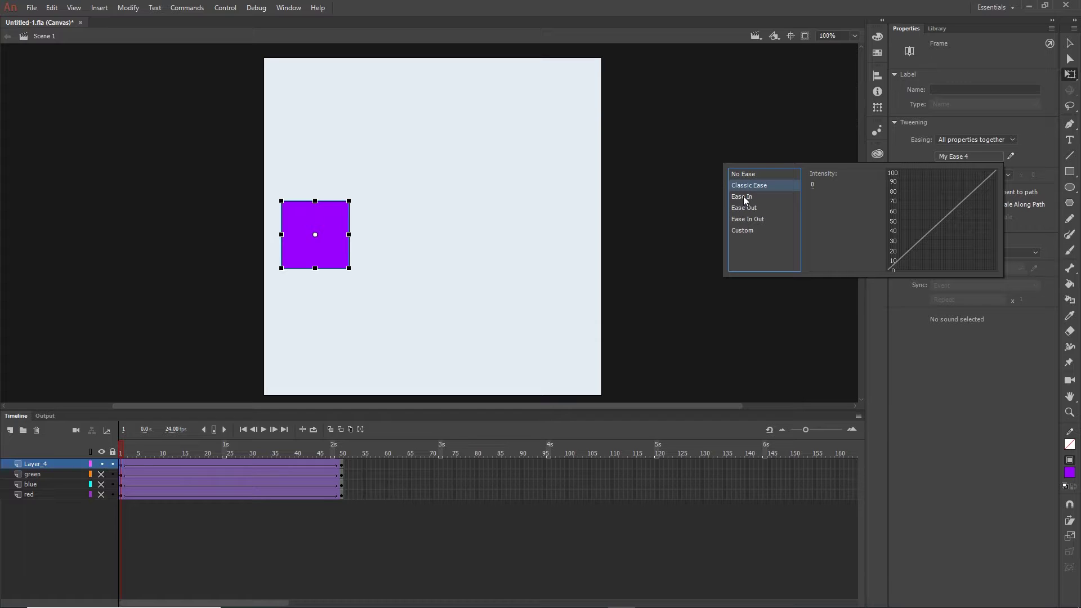
pyautogui.click(740, 197)
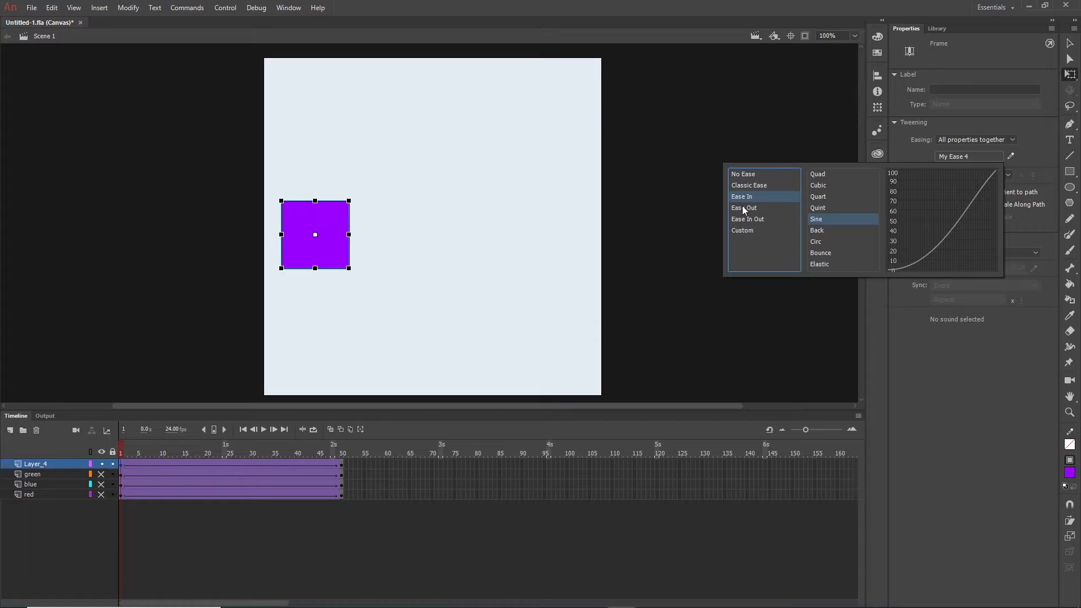
pyautogui.click(742, 207)
pyautogui.click(744, 220)
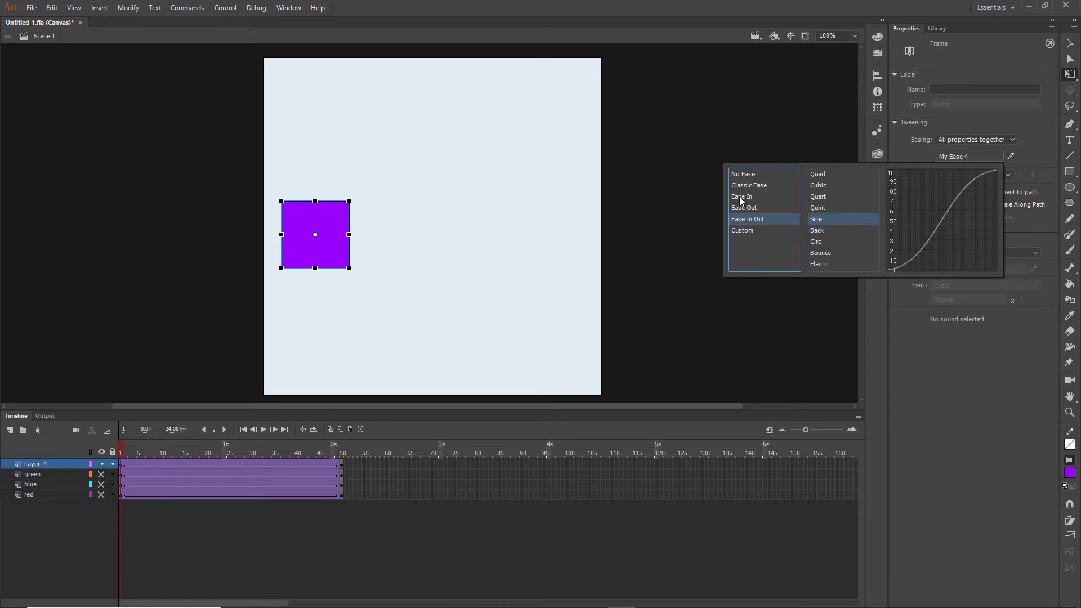
# - Compare how the Quart curve starts and ends under Ease In, Ease Out and Ease In Out
pyautogui.click(742, 198)
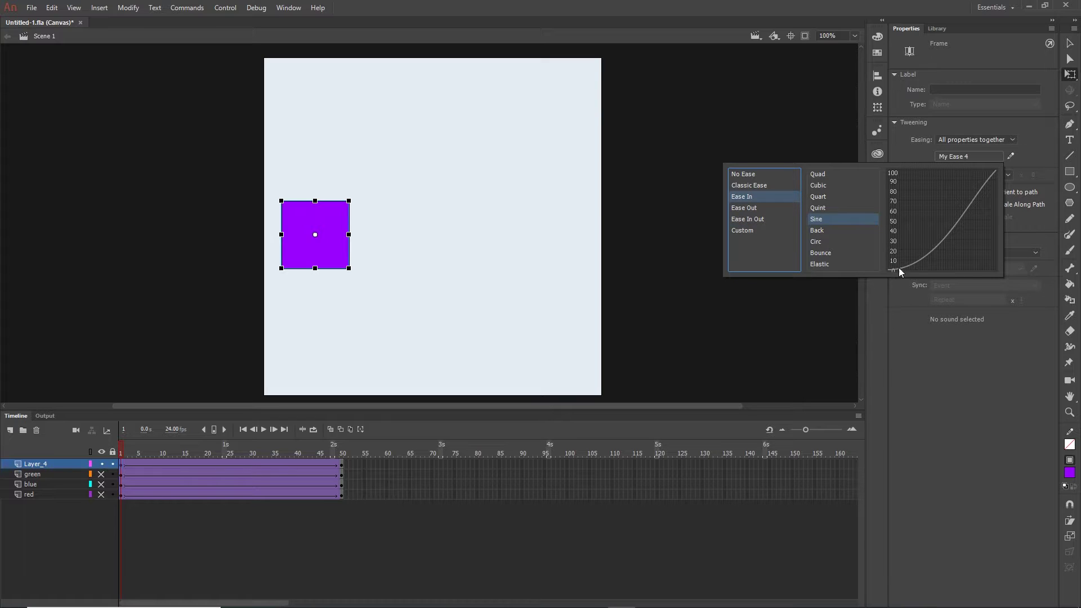
pyautogui.click(819, 207)
pyautogui.click(818, 197)
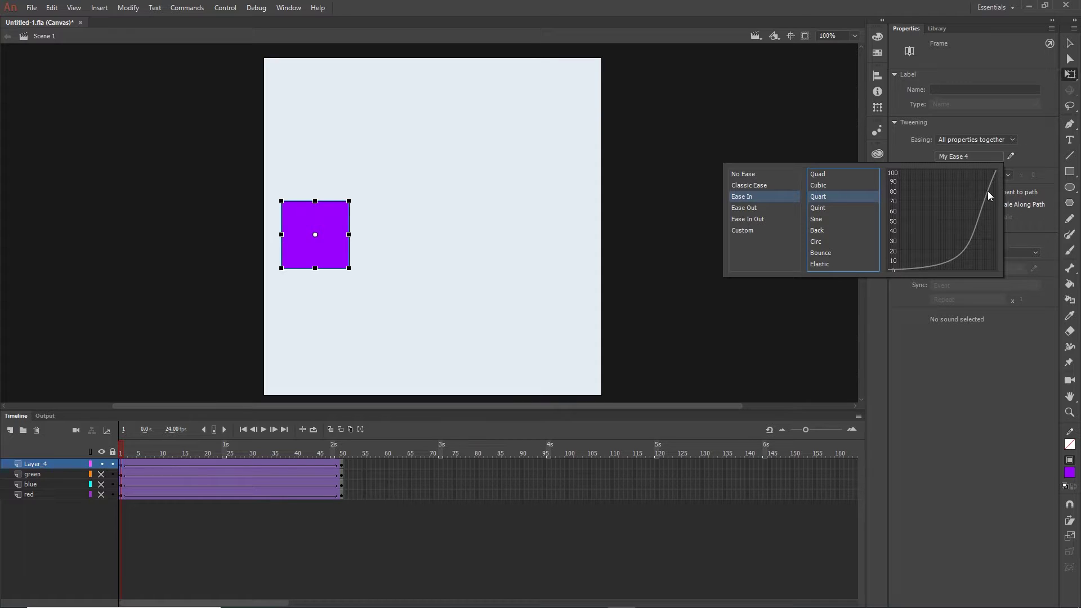
pyautogui.click(744, 208)
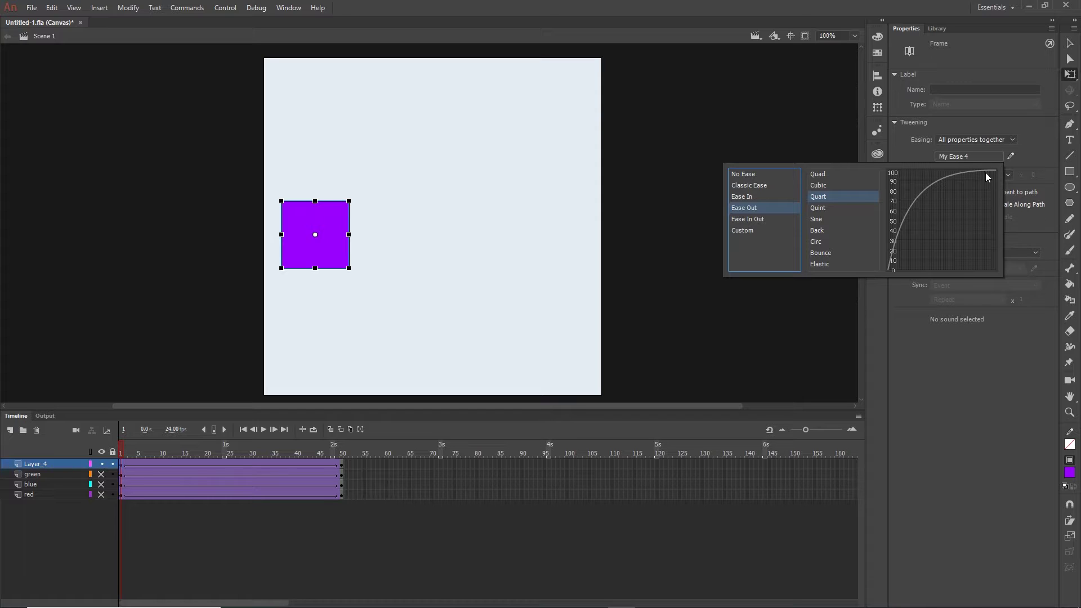
pyautogui.click(752, 219)
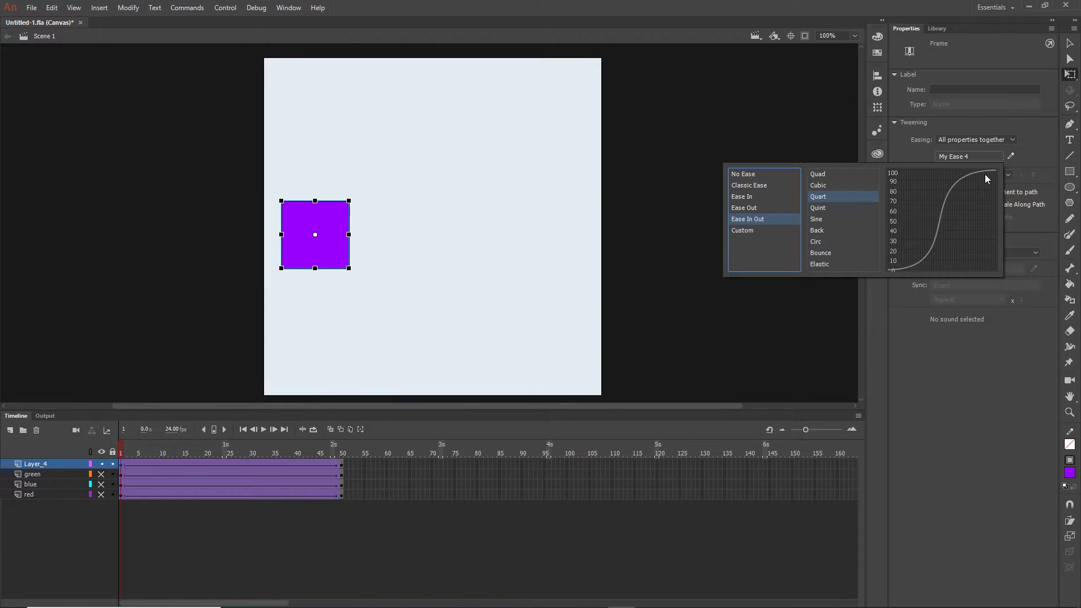
# - Examine the Ease In preset curves one by one, from Quad, Cubic, Quart, Quint and Sine to Back, Circ and Bounce
pyautogui.click(741, 201)
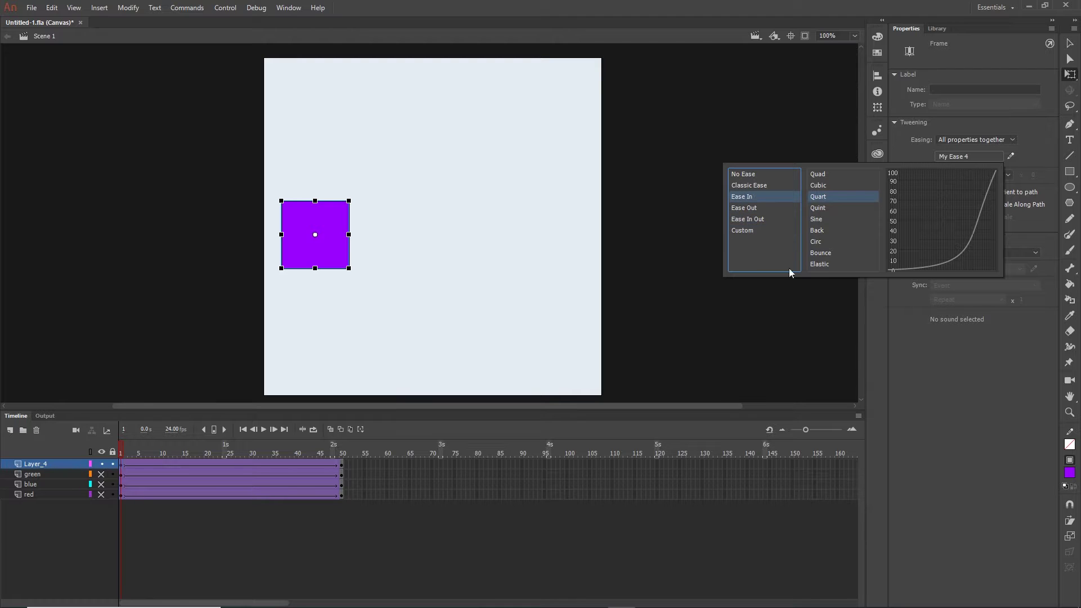
pyautogui.click(824, 176)
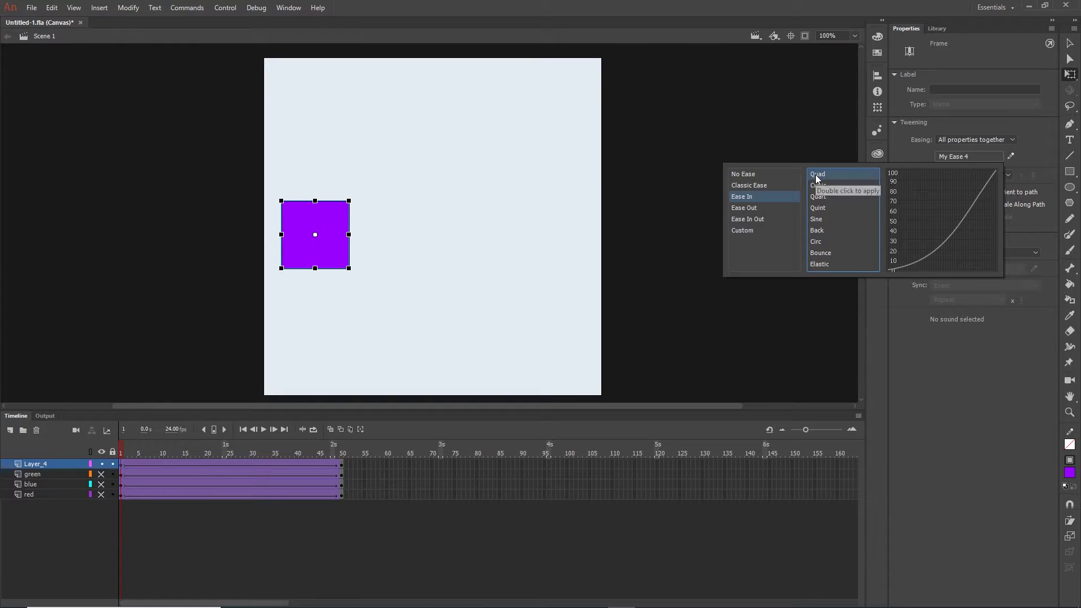
pyautogui.click(818, 186)
pyautogui.click(819, 199)
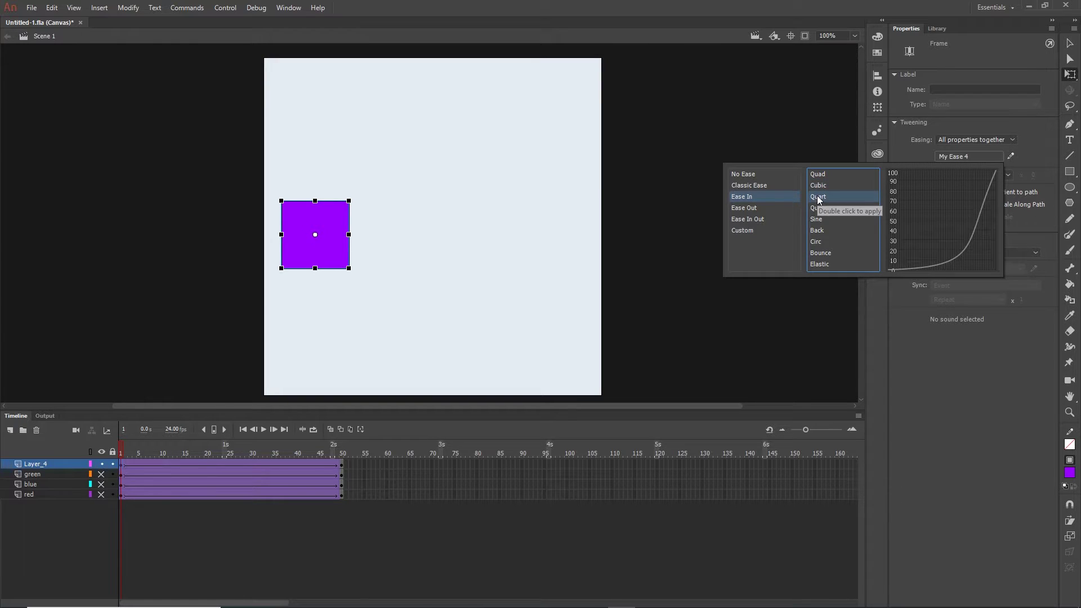
pyautogui.click(817, 209)
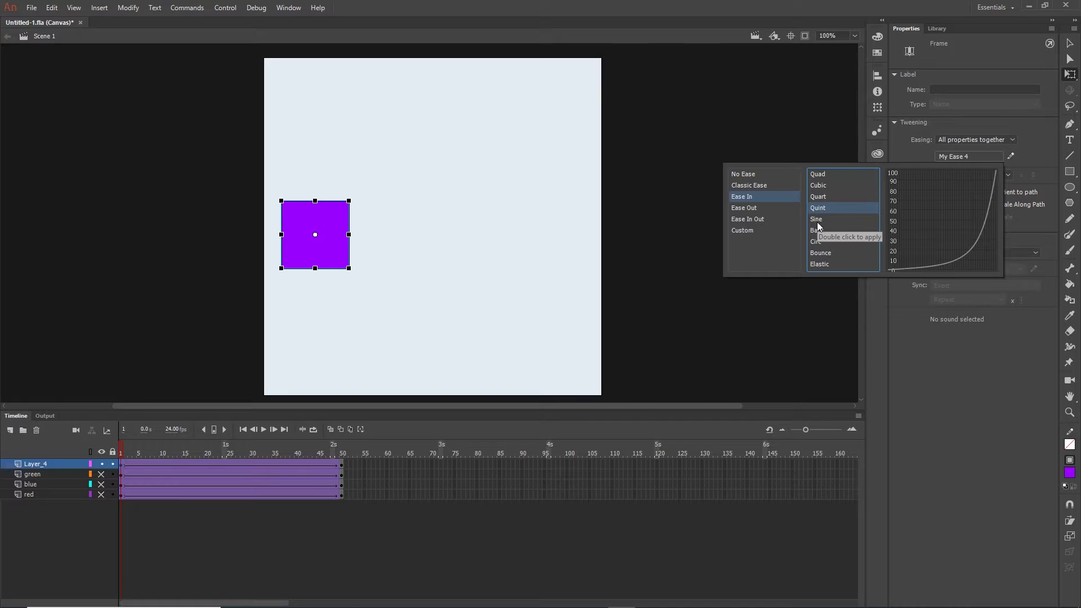
pyautogui.click(816, 220)
pyautogui.click(820, 231)
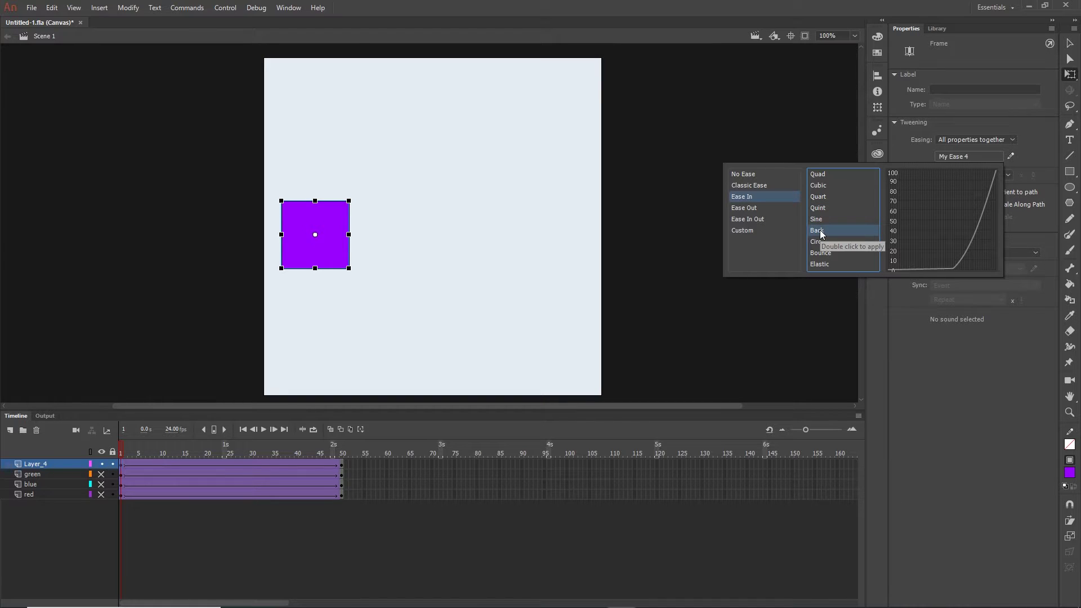
pyautogui.click(820, 241)
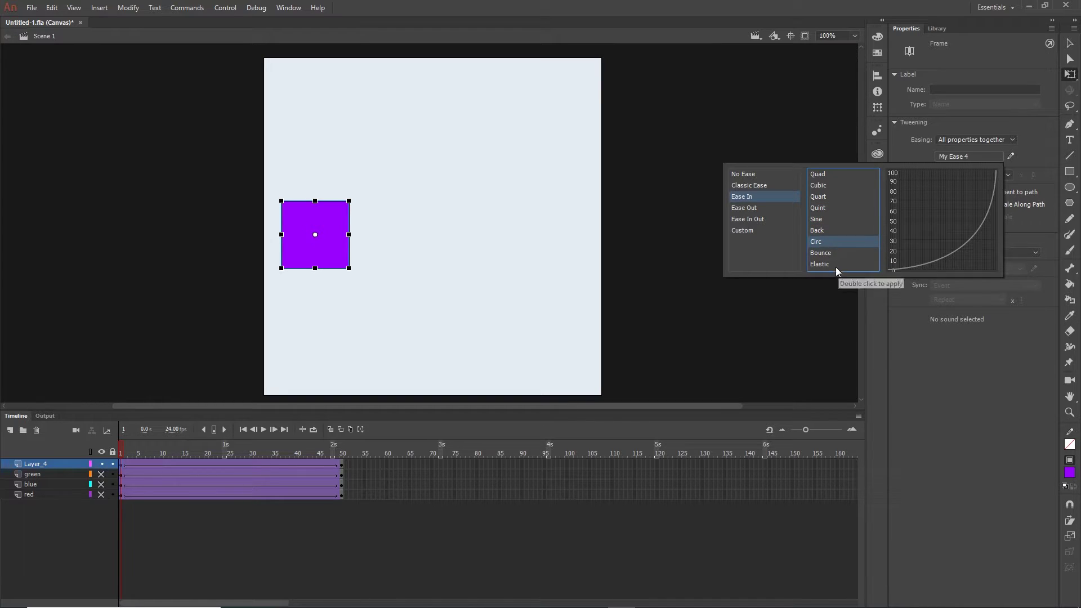
pyautogui.click(826, 252)
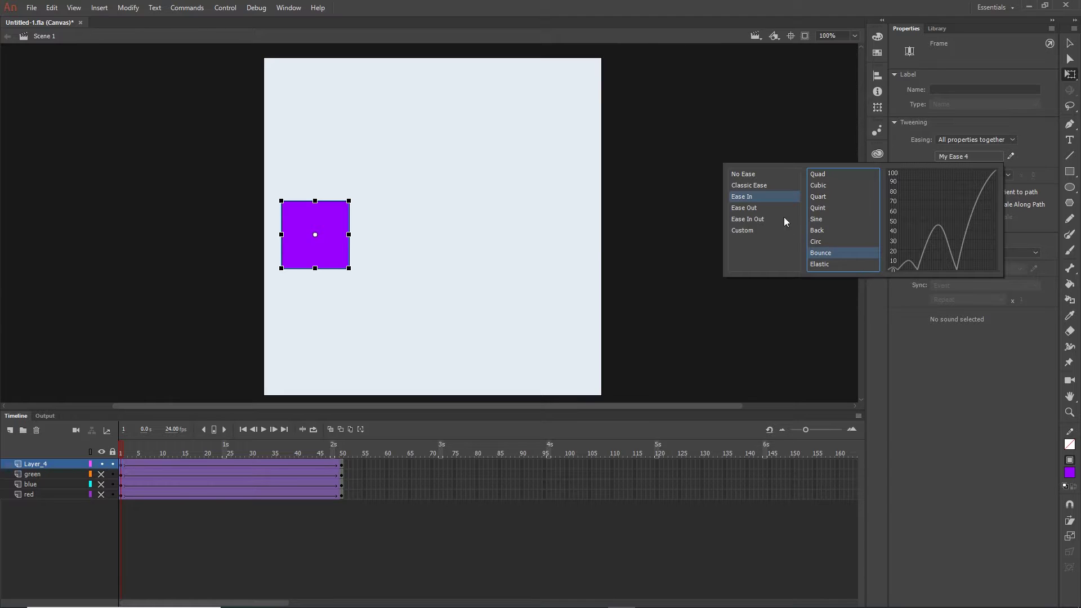
# - Preview the Bounce, Quad and Quint curves under Ease Out, and Quint under Ease In Out
pyautogui.click(749, 209)
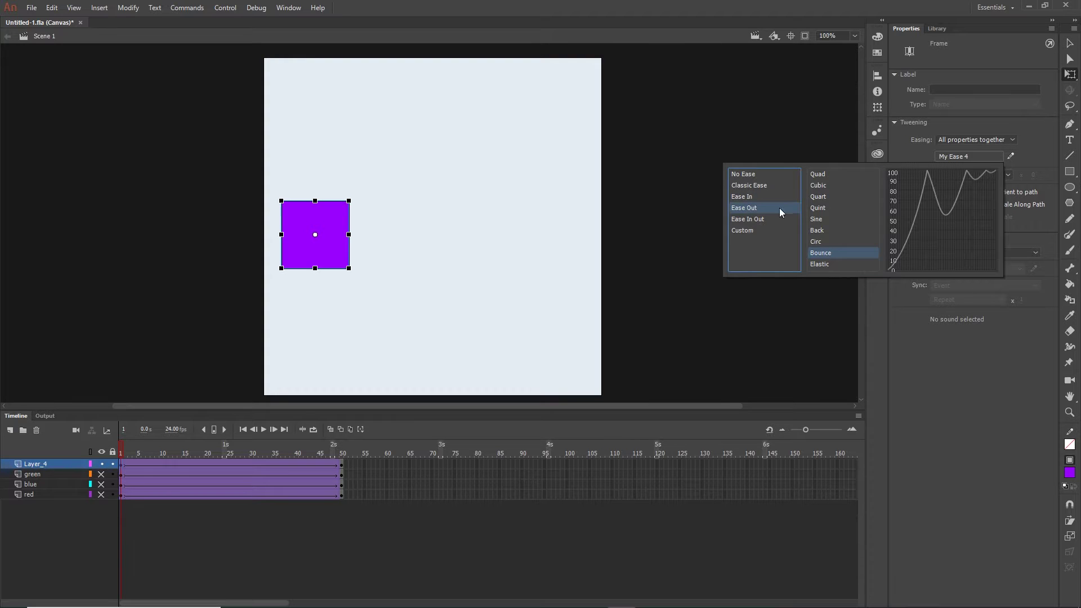
pyautogui.click(821, 177)
pyautogui.click(818, 208)
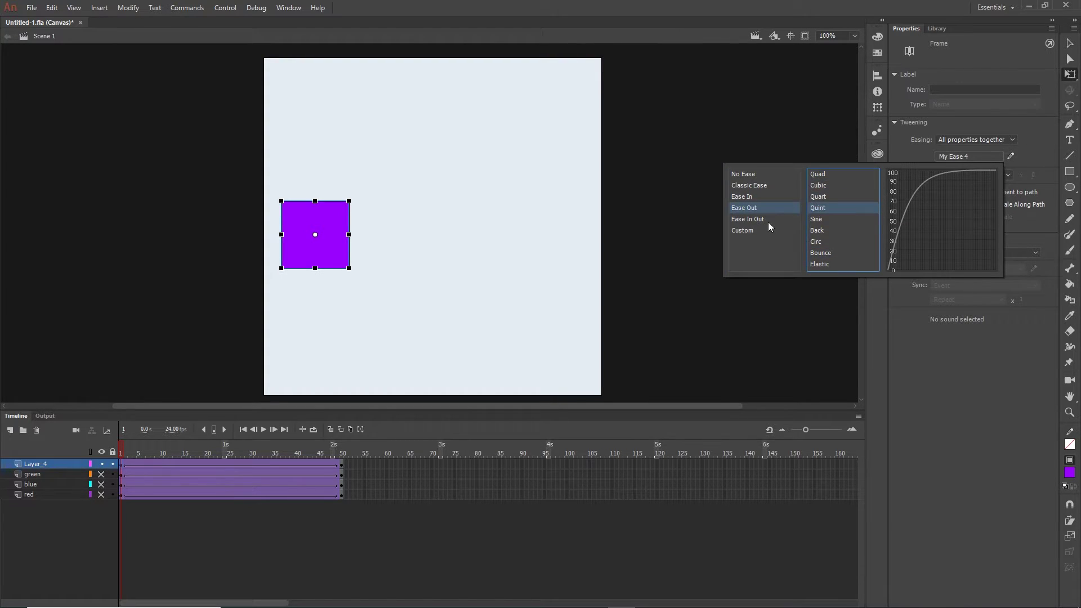
pyautogui.click(758, 220)
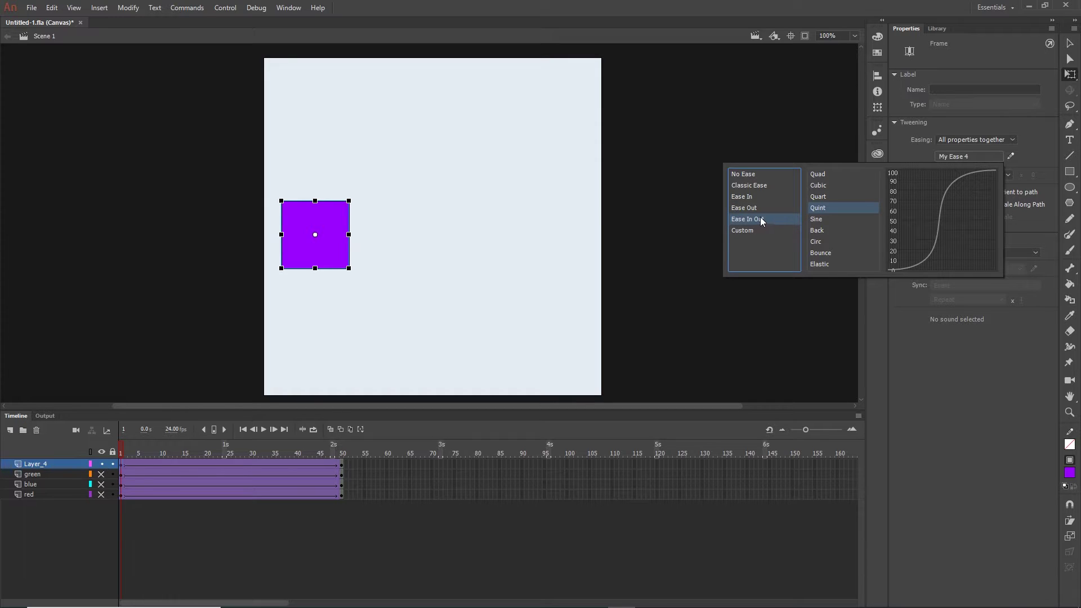
# - Look over the saved custom eases and the Ease In Quart curve, and close the ease presets without applying one
pyautogui.click(748, 232)
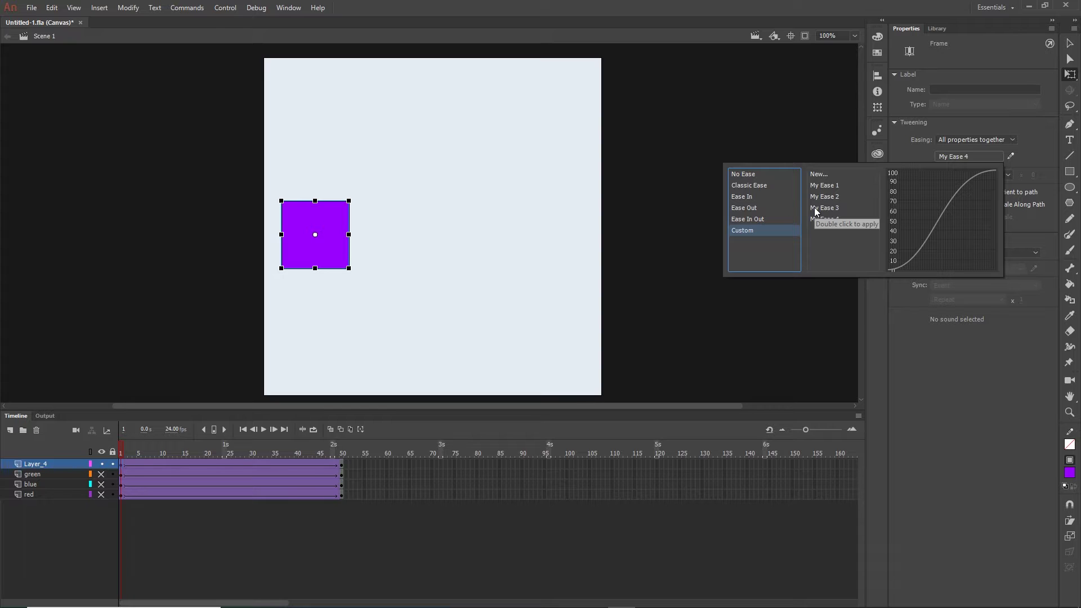
pyautogui.click(746, 195)
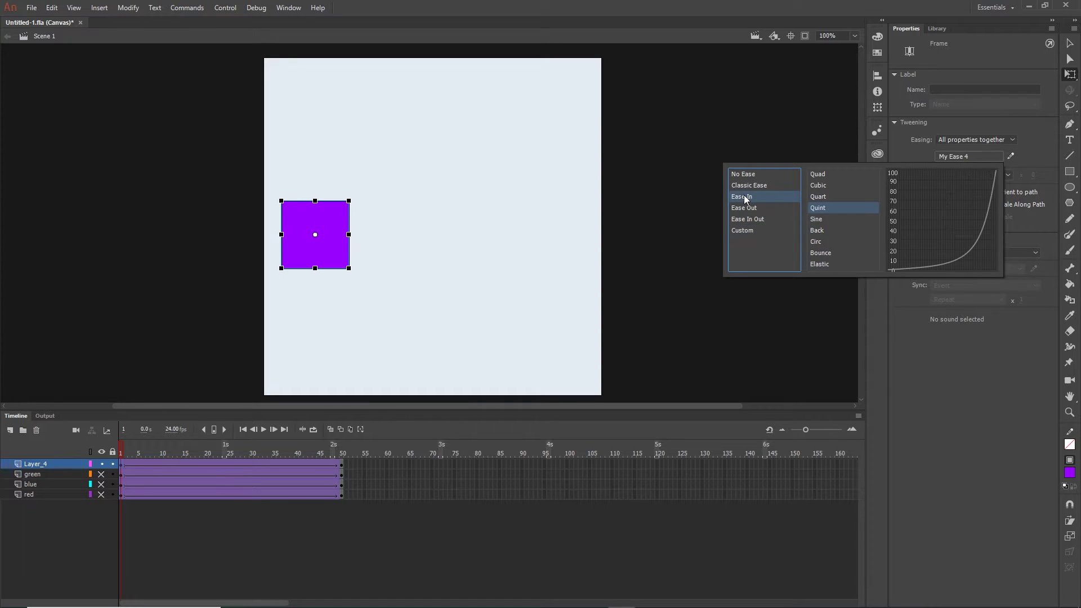
pyautogui.click(824, 197)
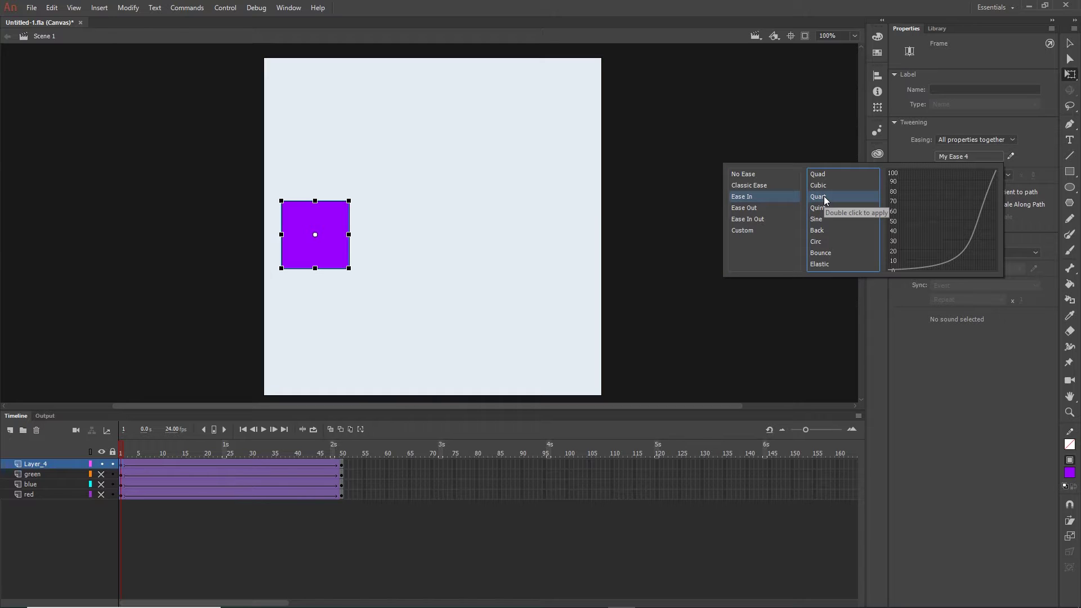
pyautogui.click(776, 137)
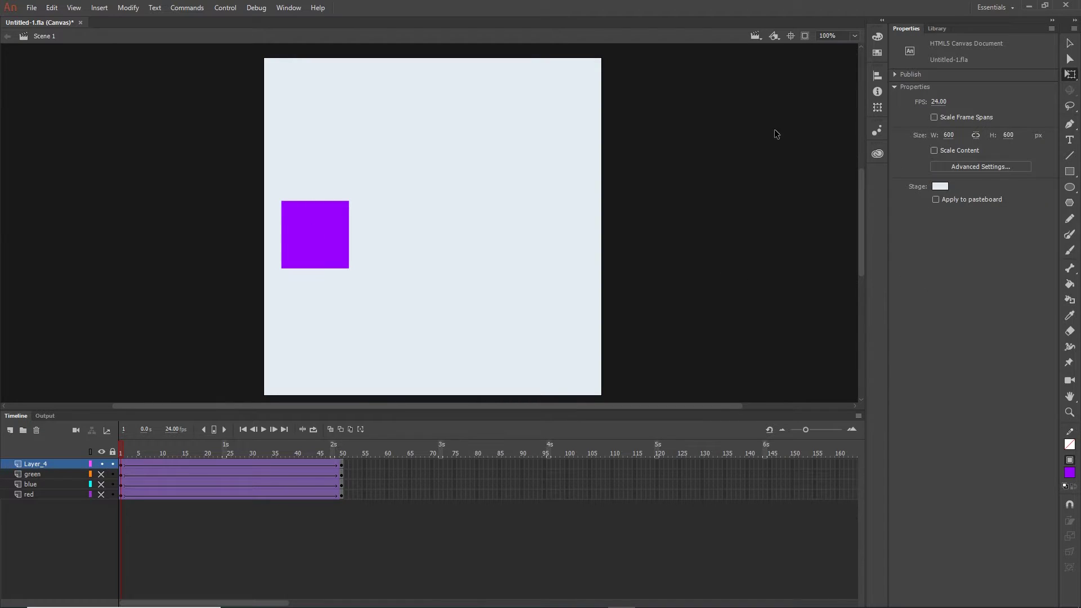
# - Hide Layer_4 with the purple square and add a new layer above it
pyautogui.click(101, 464)
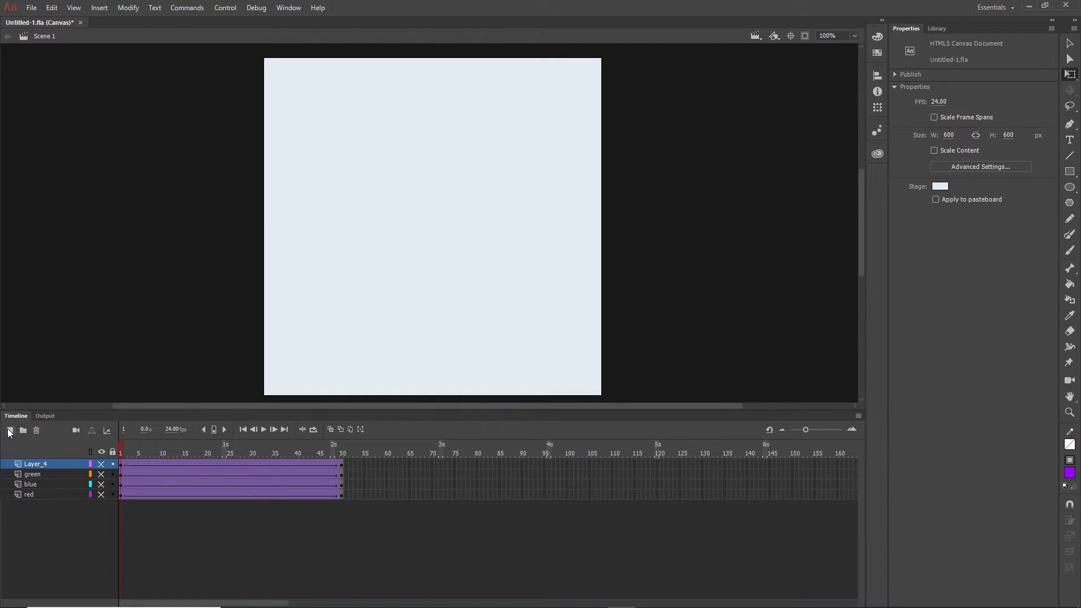
pyautogui.click(10, 431)
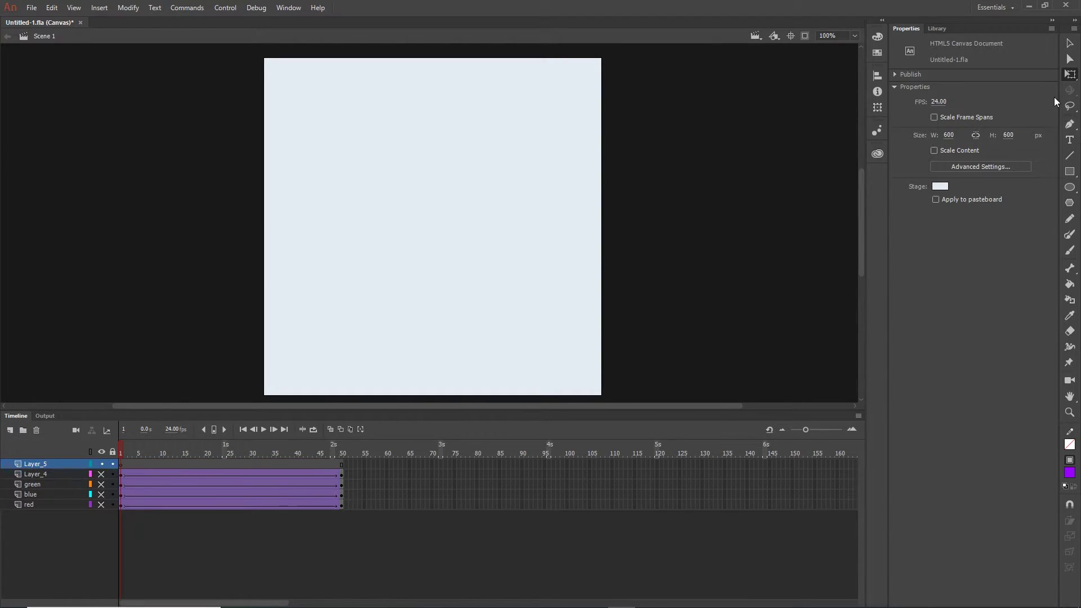
# - Draw a borderless rectangle filled with #FF9277 across the lower part of the stage, extending slightly past both sides
pyautogui.click(1070, 172)
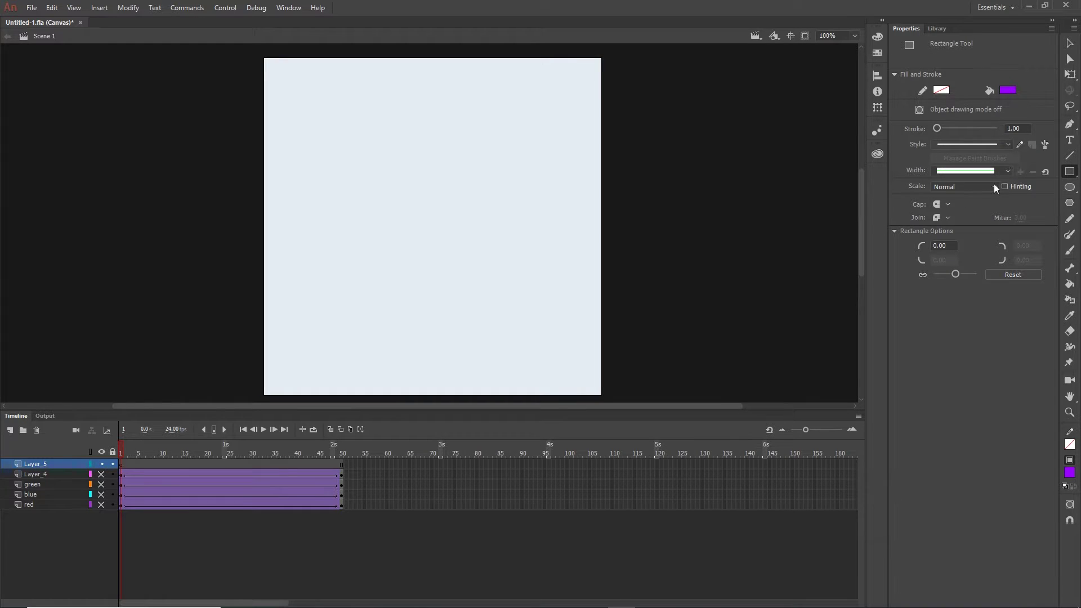
pyautogui.click(1011, 91)
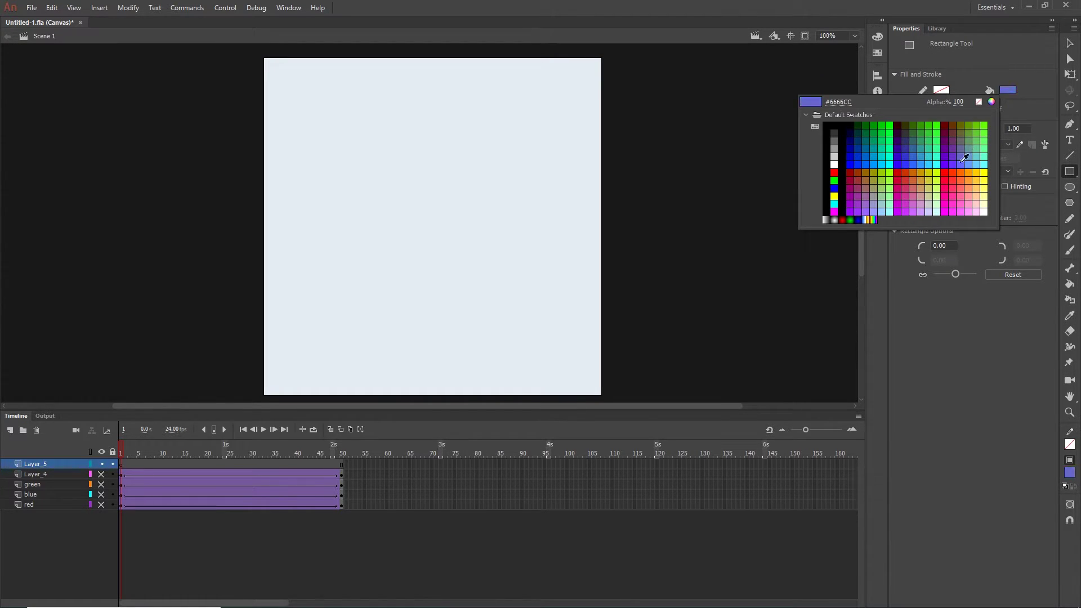
pyautogui.click(956, 169)
pyautogui.click(1008, 90)
pyautogui.click(991, 102)
pyautogui.click(900, 203)
pyautogui.click(1063, 208)
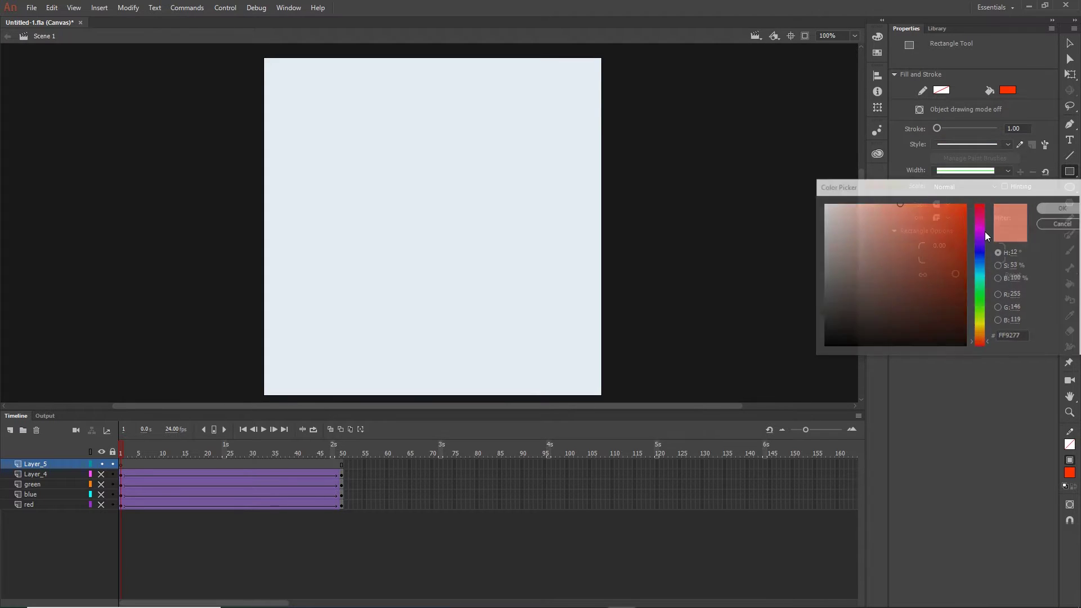
pyautogui.moveTo(616, 397); pyautogui.dragTo(246, 299)
# - Rename Layer_5, which holds the salmon rectangle, as ground
pyautogui.click(1070, 43)
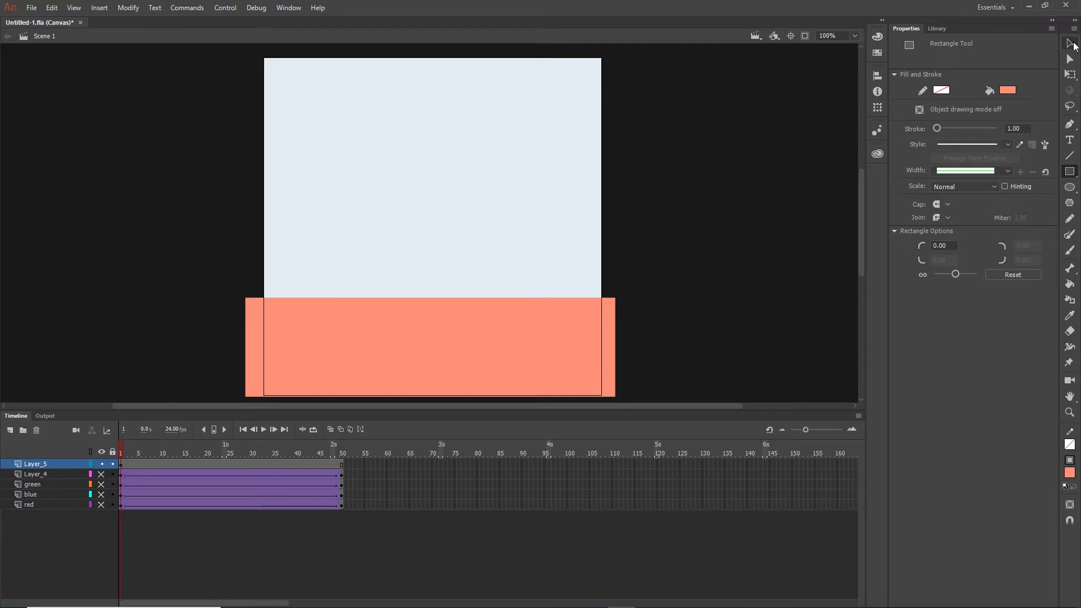
pyautogui.doubleClick(42, 464)
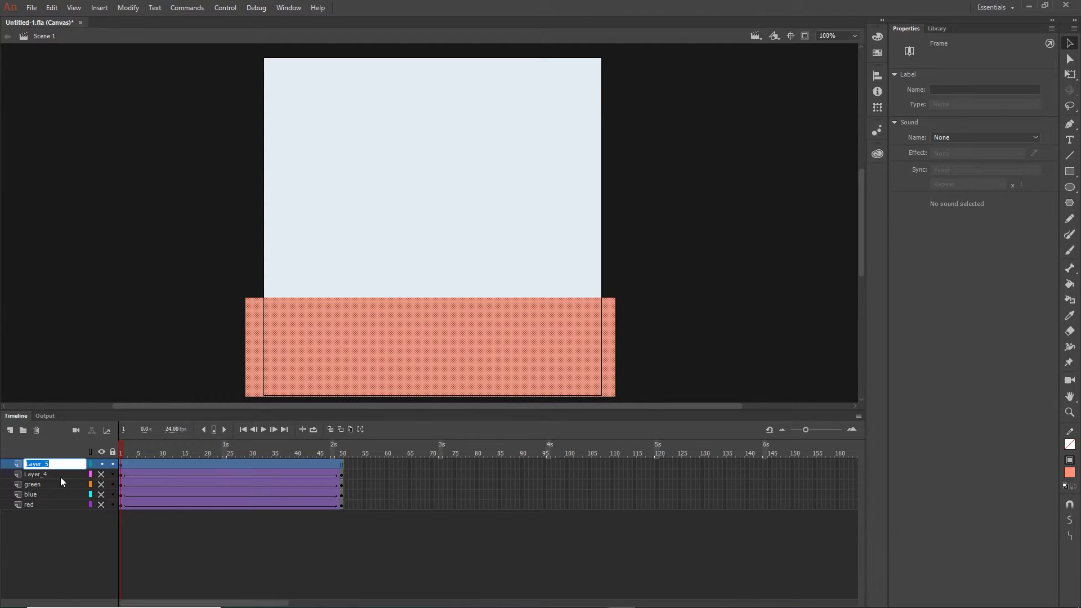
pyautogui.write('ground')
pyautogui.click(81, 537)
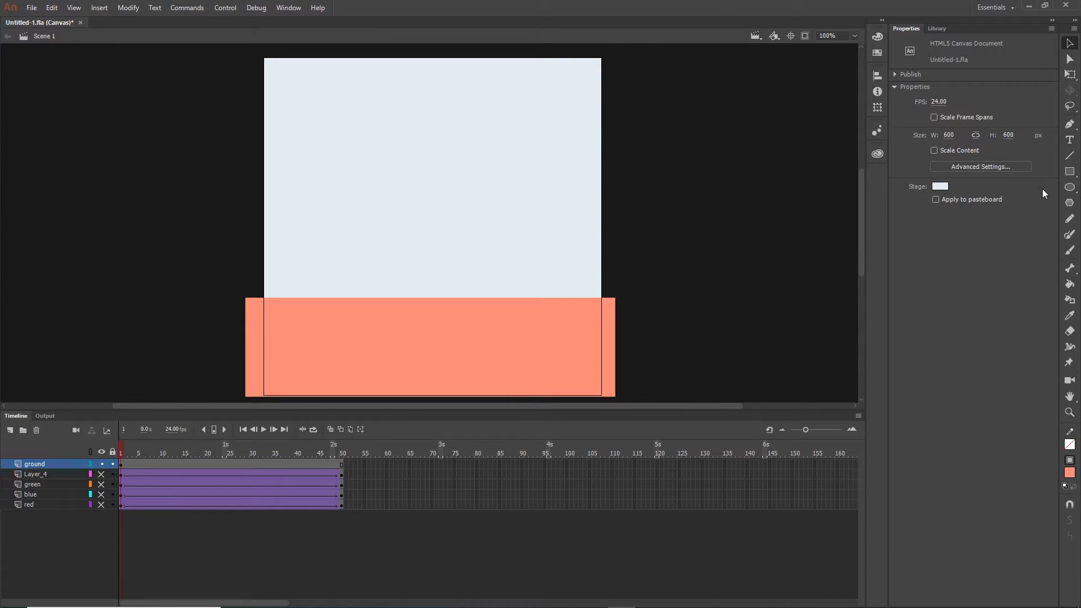
# - Add a new layer above ground and draw a blue circle about 117 px wide near the top of the stage
pyautogui.click(1070, 187)
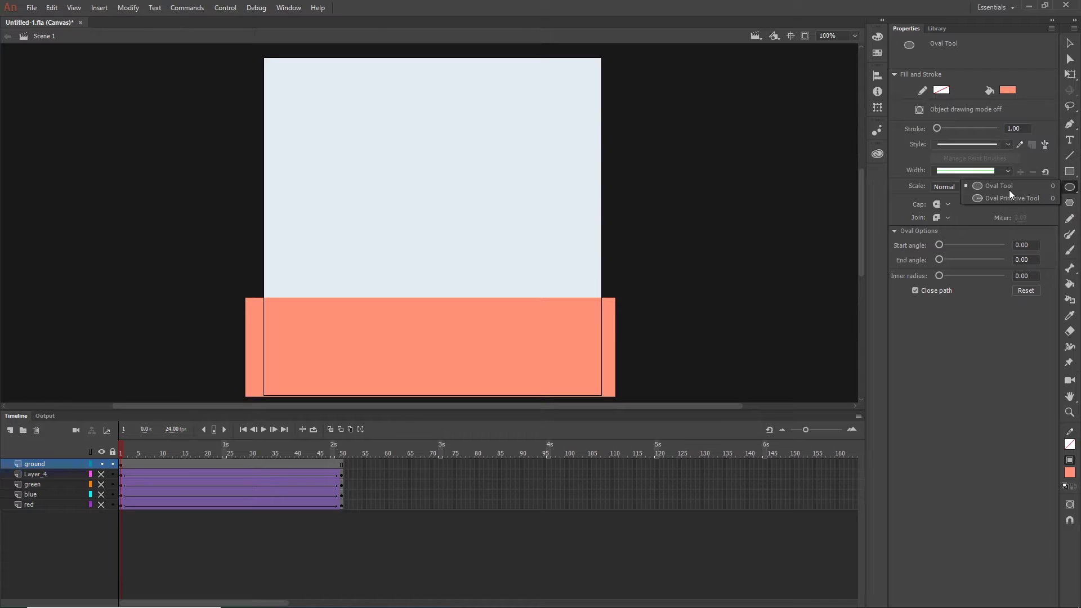
pyautogui.click(1002, 186)
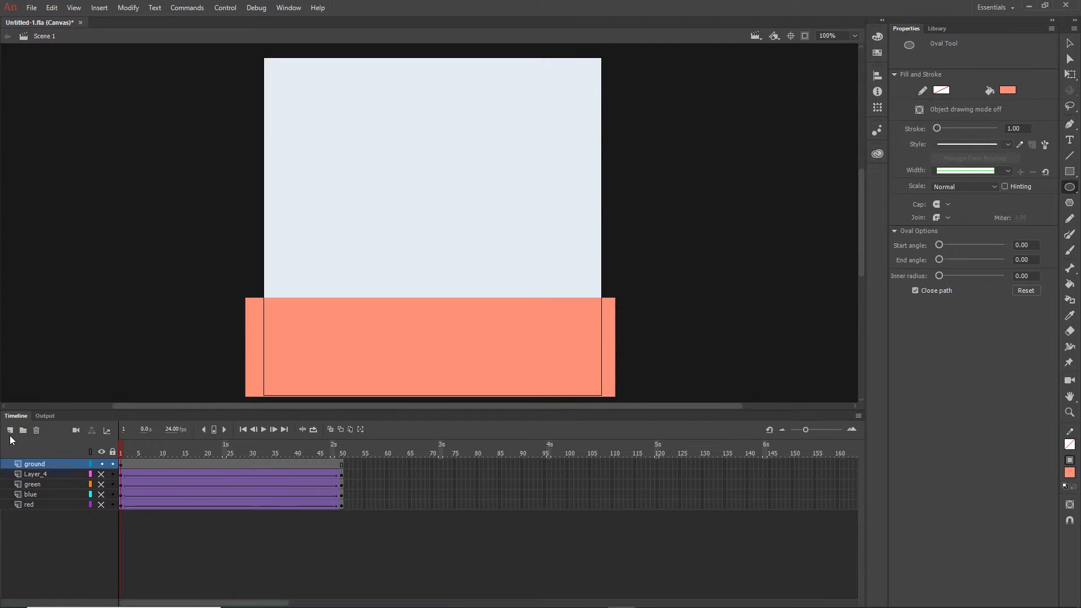
pyautogui.click(10, 431)
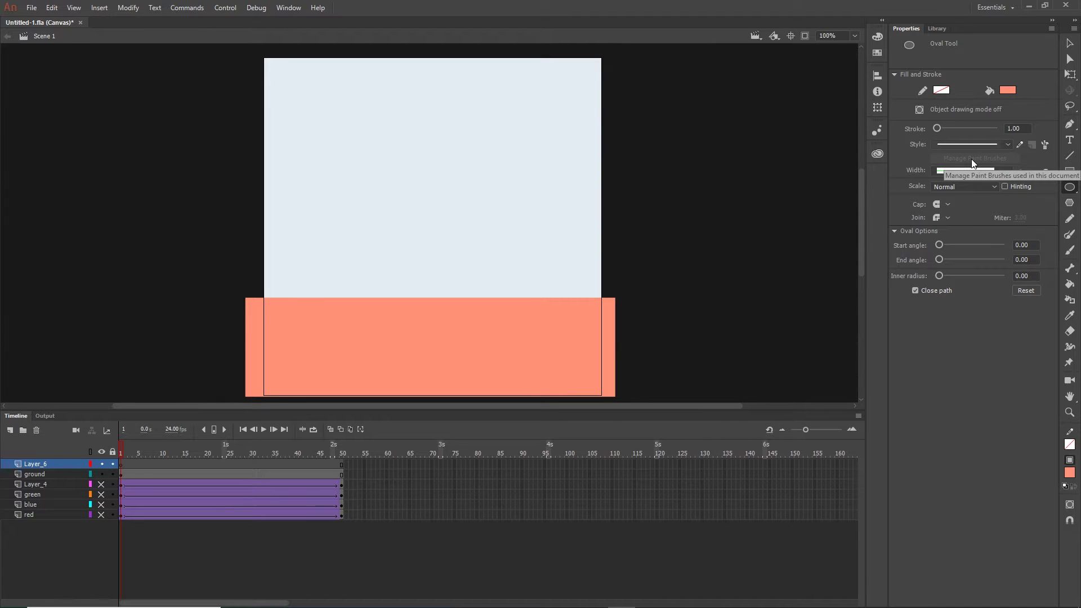
pyautogui.click(1016, 91)
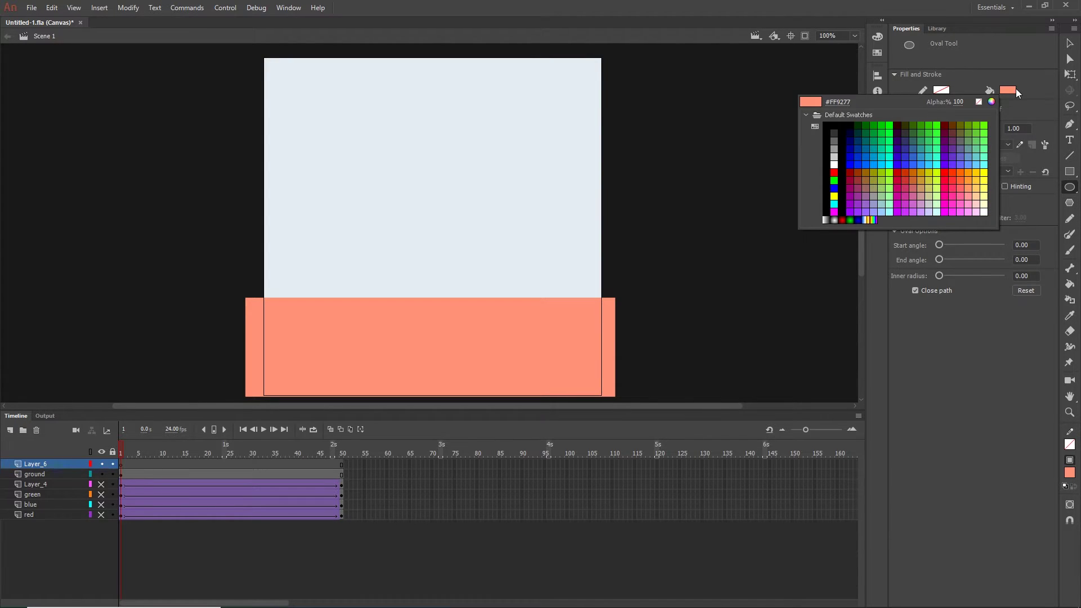
pyautogui.click(918, 161)
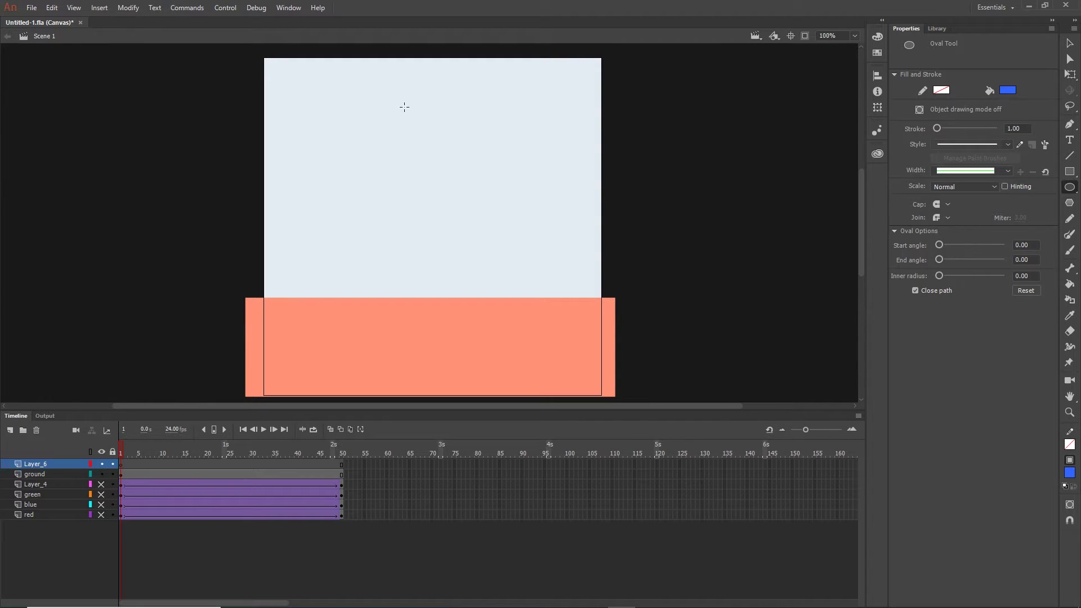
pyautogui.moveTo(385, 100); pyautogui.dragTo(451, 165)
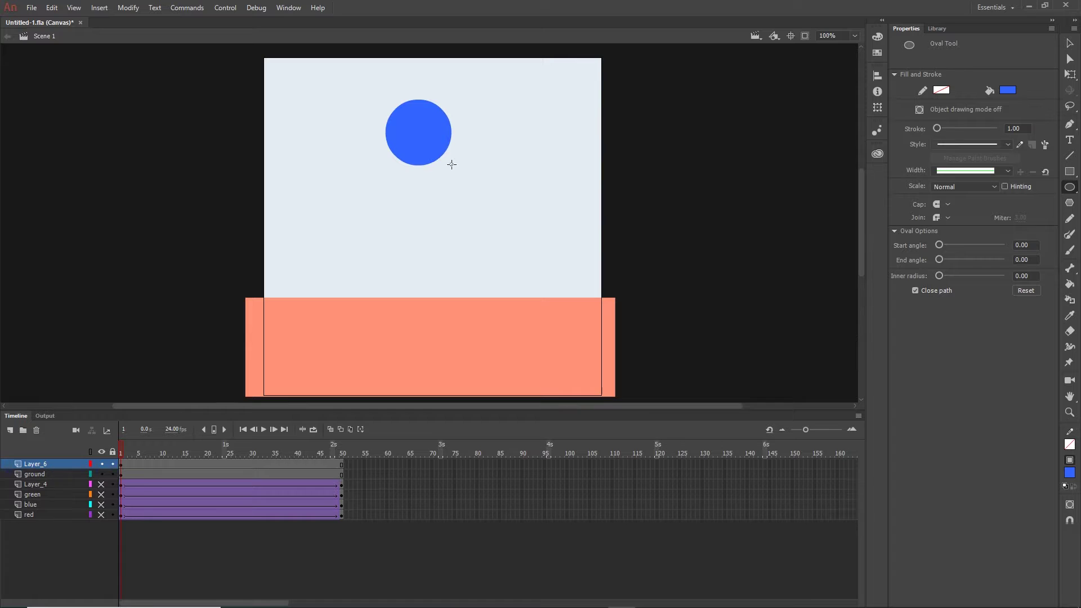
# - Reposition the blue circle to about X 227, Y 64 and convert it to a movie clip symbol named ball
pyautogui.click(1070, 43)
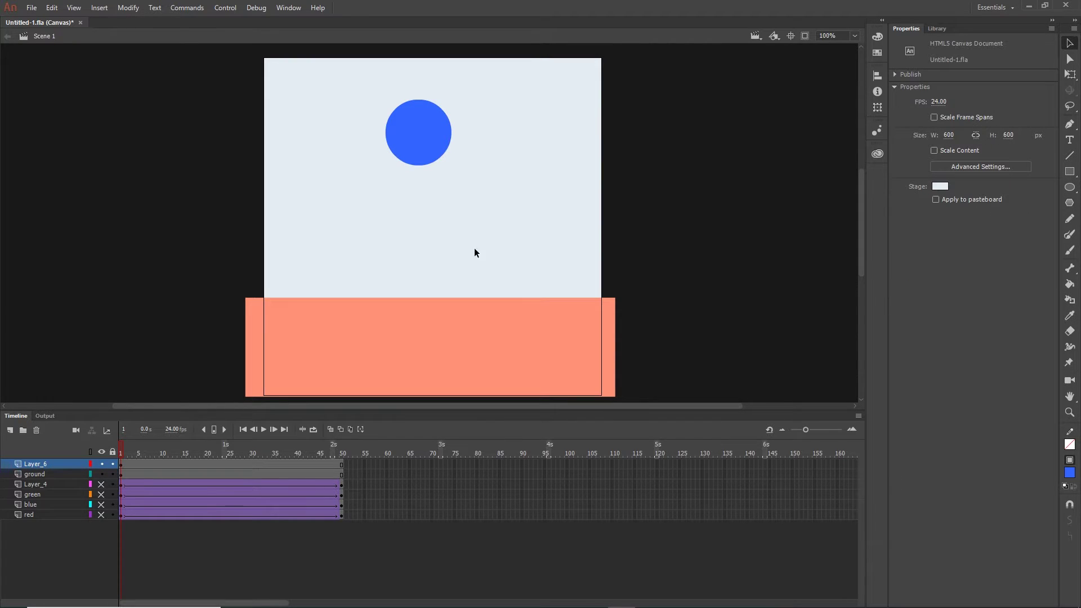
pyautogui.moveTo(414, 134); pyautogui.dragTo(435, 152)
pyautogui.press('F8')
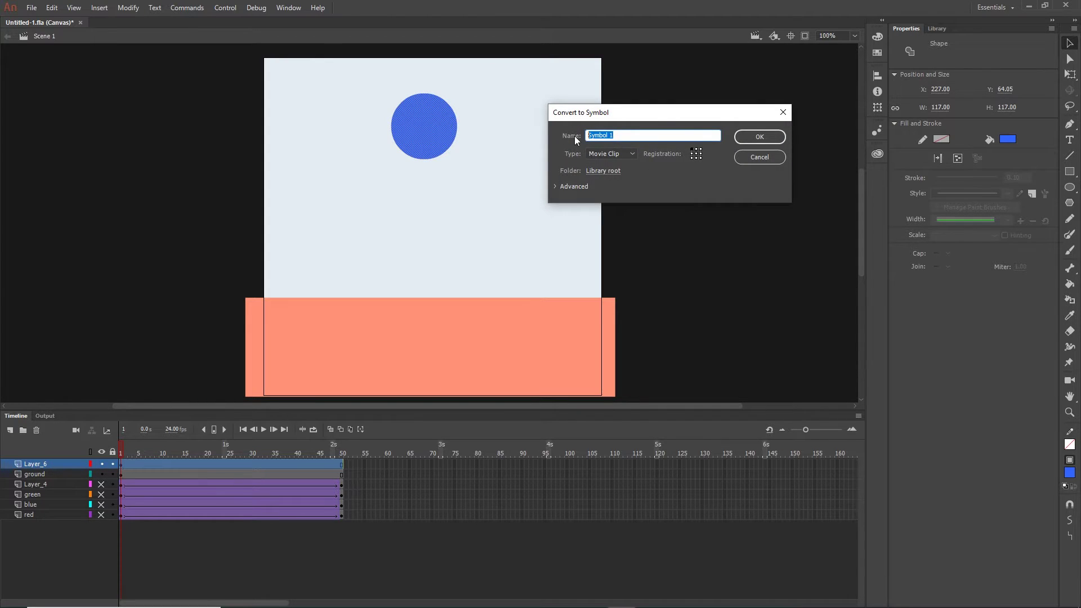
pyautogui.write('ball')
pyautogui.click(760, 137)
pyautogui.click(36, 553)
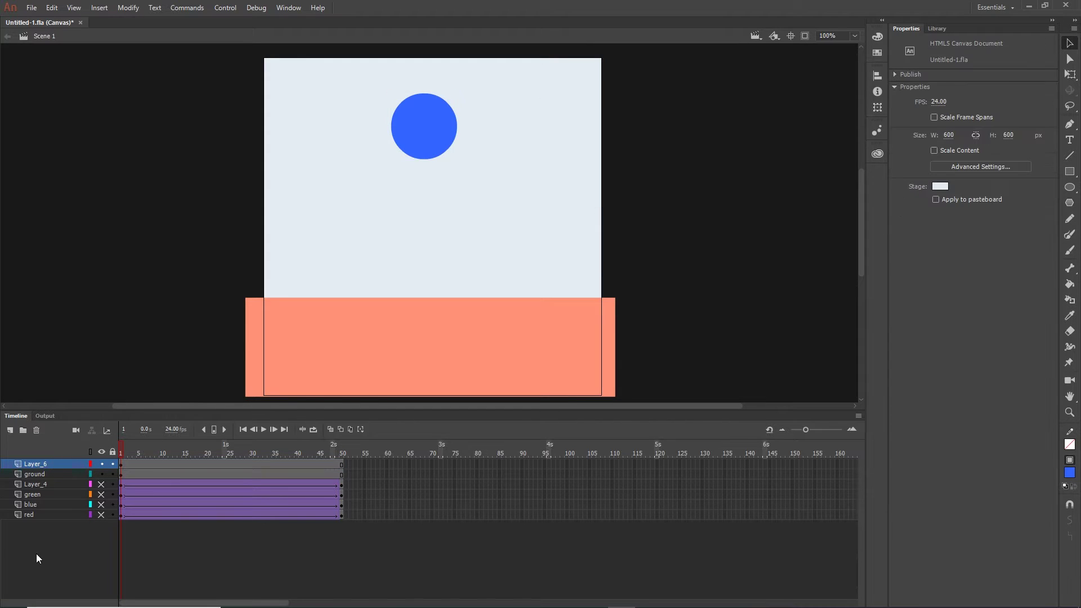
# - Rename the hidden Layer_4 as rectangle
pyautogui.click(36, 488)
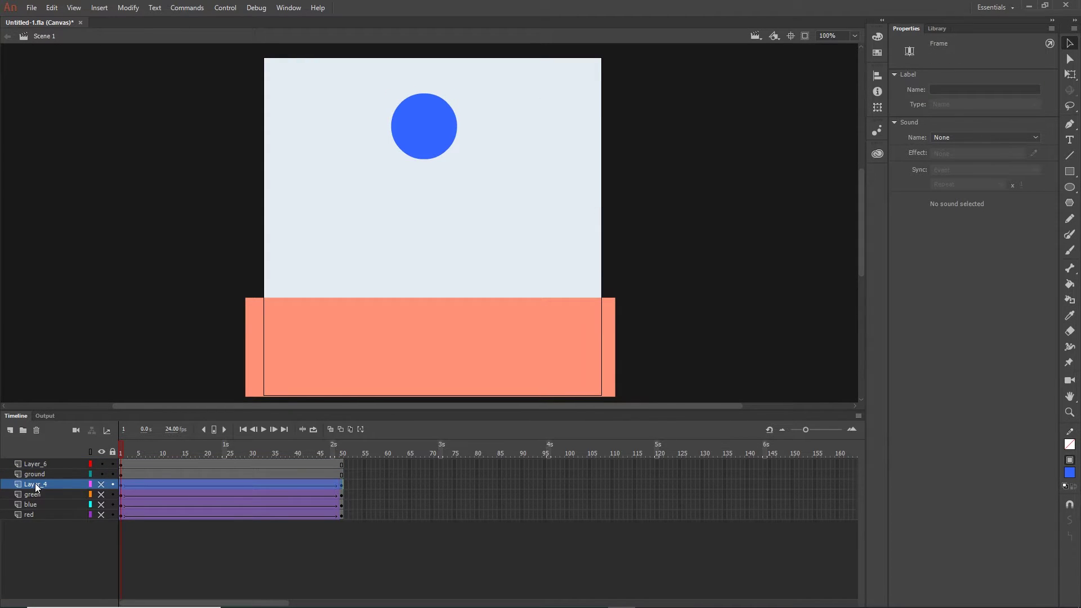
pyautogui.doubleClick(35, 486)
pyautogui.write('cta')
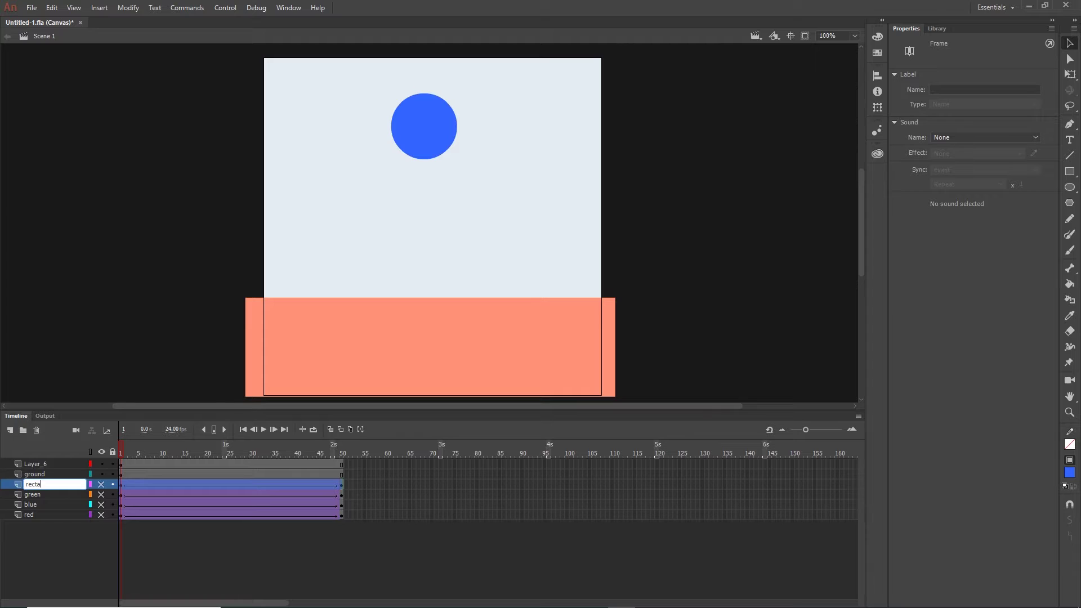
pyautogui.write('ngle')
pyautogui.click(42, 559)
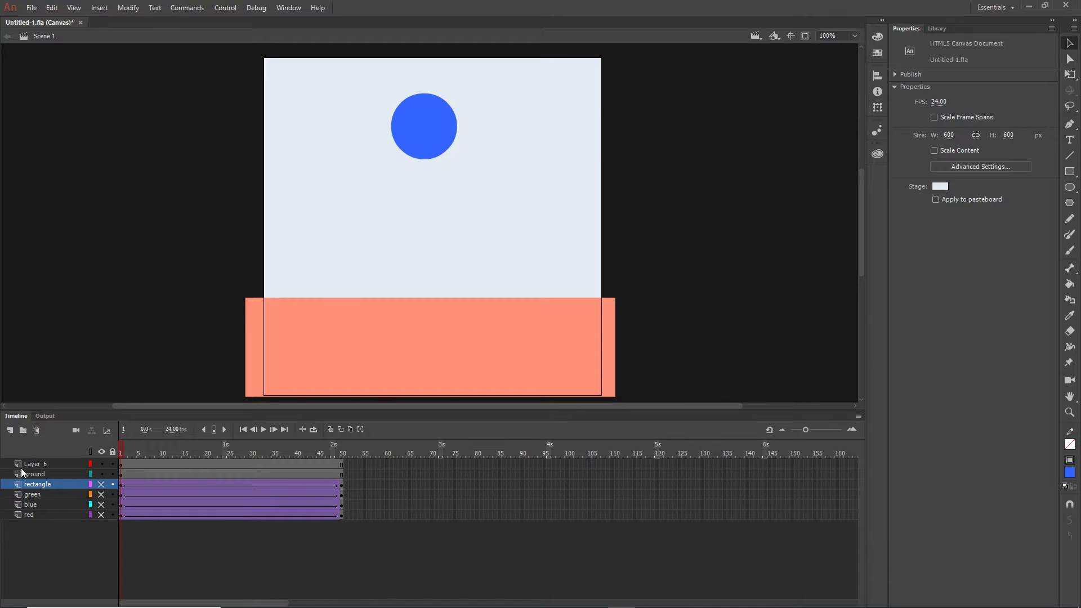
# - Rename Layer_6, which holds the blue circle, as ball
pyautogui.click(406, 133)
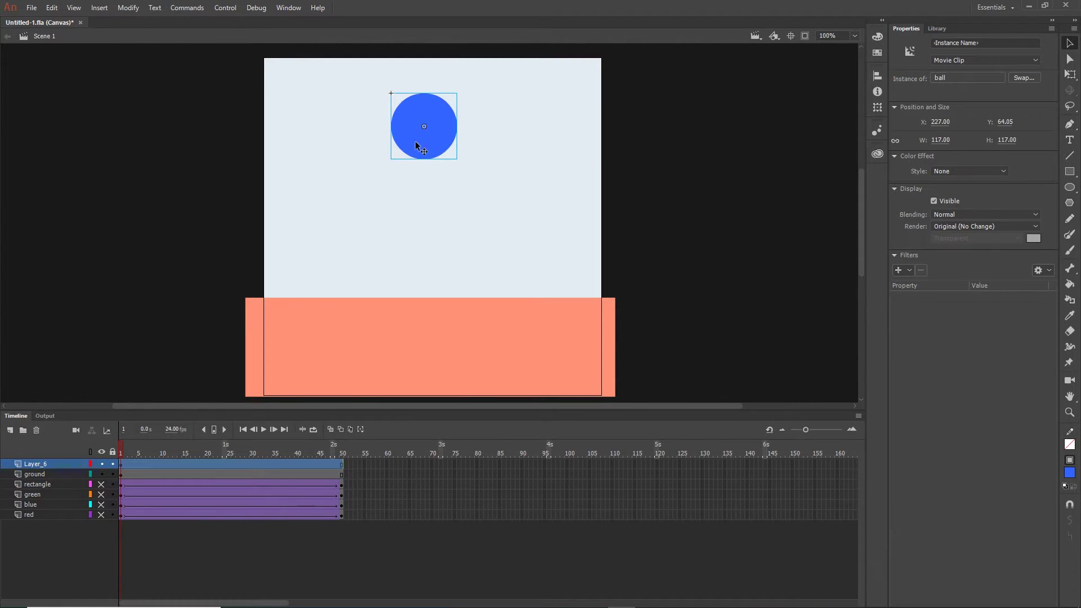
pyautogui.doubleClick(29, 464)
pyautogui.write('ball')
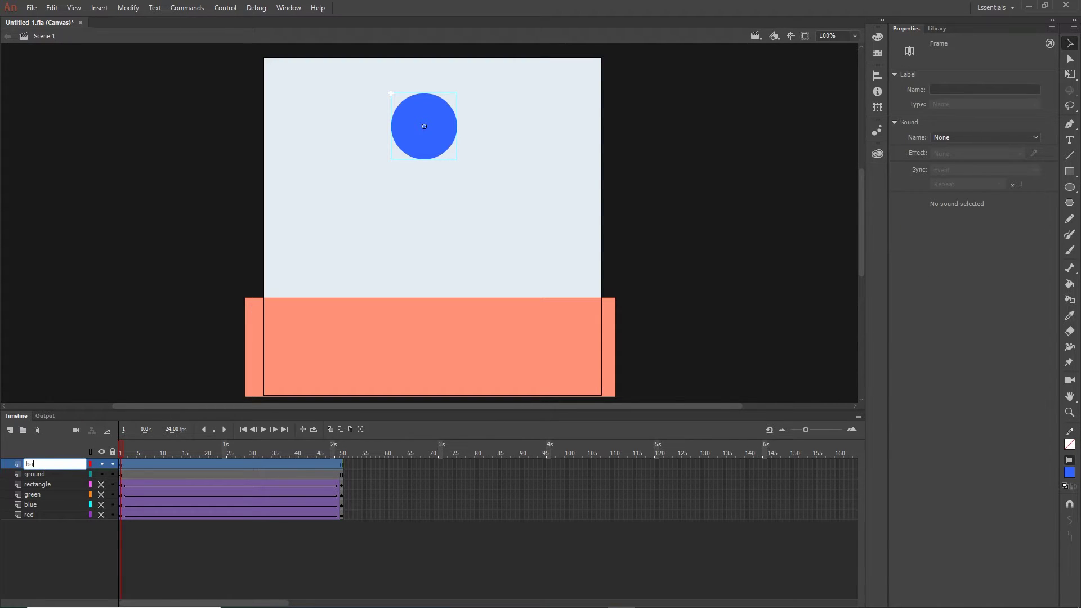
pyautogui.click(32, 538)
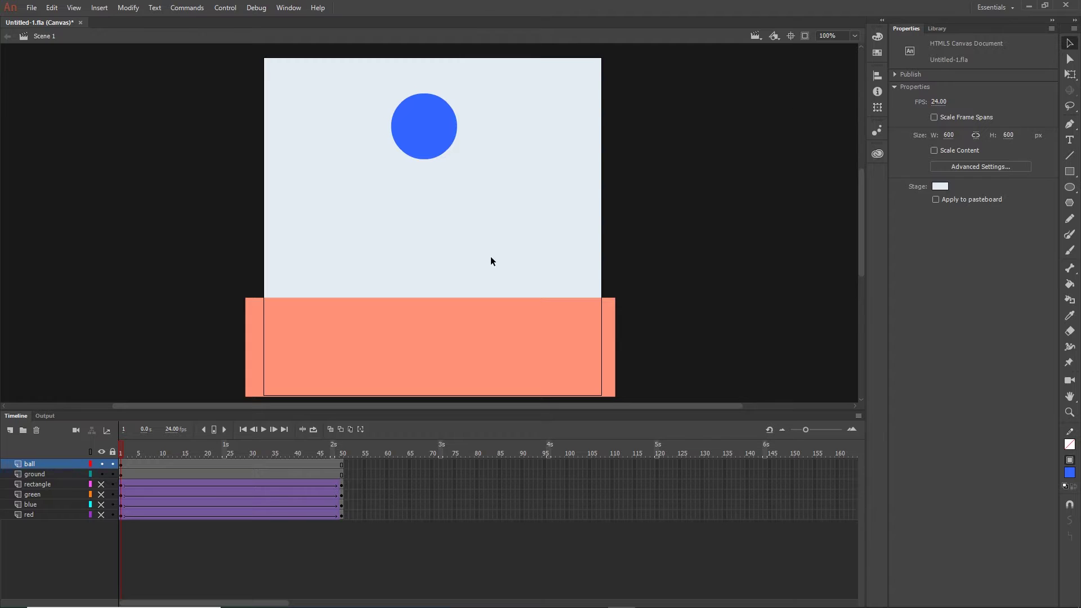
# - Extend the ground layer to frame 110 and return the playhead to frame 1
pyautogui.click(33, 475)
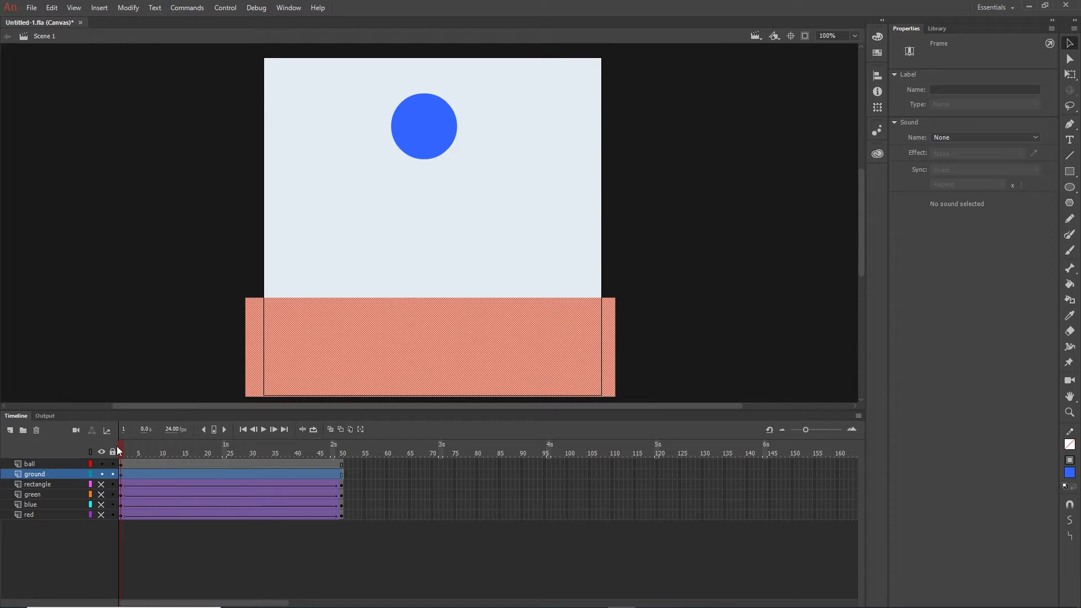
pyautogui.moveTo(120, 451)
pyautogui.mouseDown()
pyautogui.moveTo(347, 452)
pyautogui.moveTo(101, 451)
pyautogui.mouseUp()
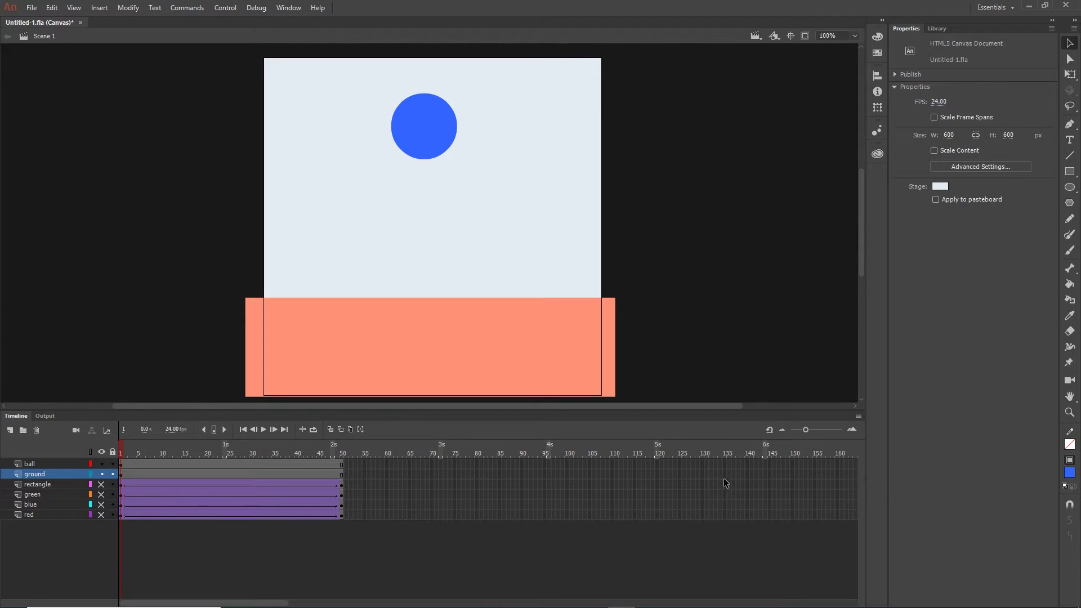
pyautogui.click(612, 475)
pyautogui.press('F5')
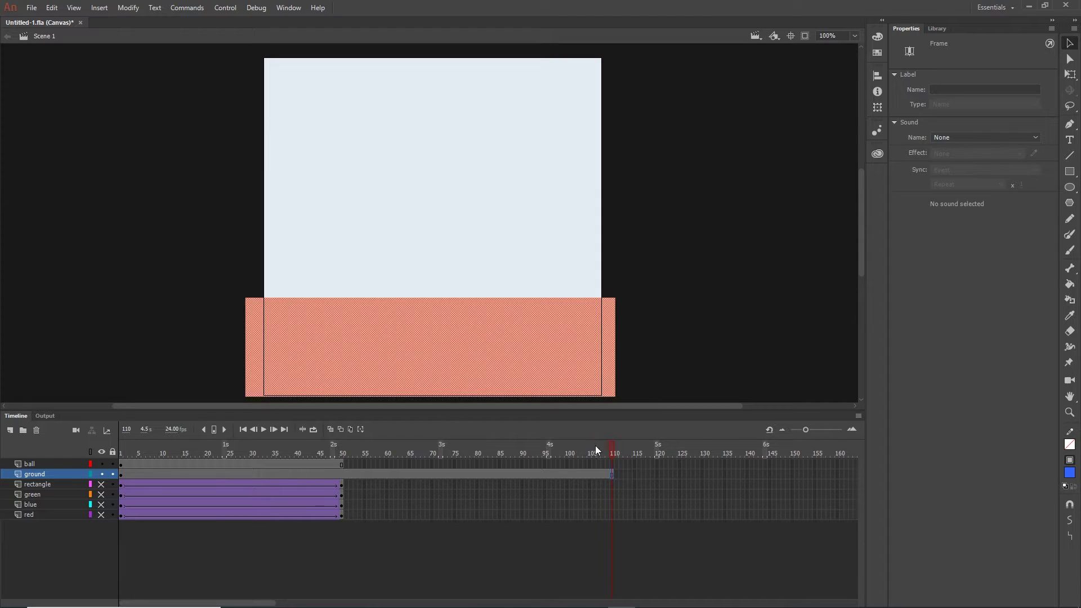
pyautogui.moveTo(615, 455); pyautogui.dragTo(117, 454)
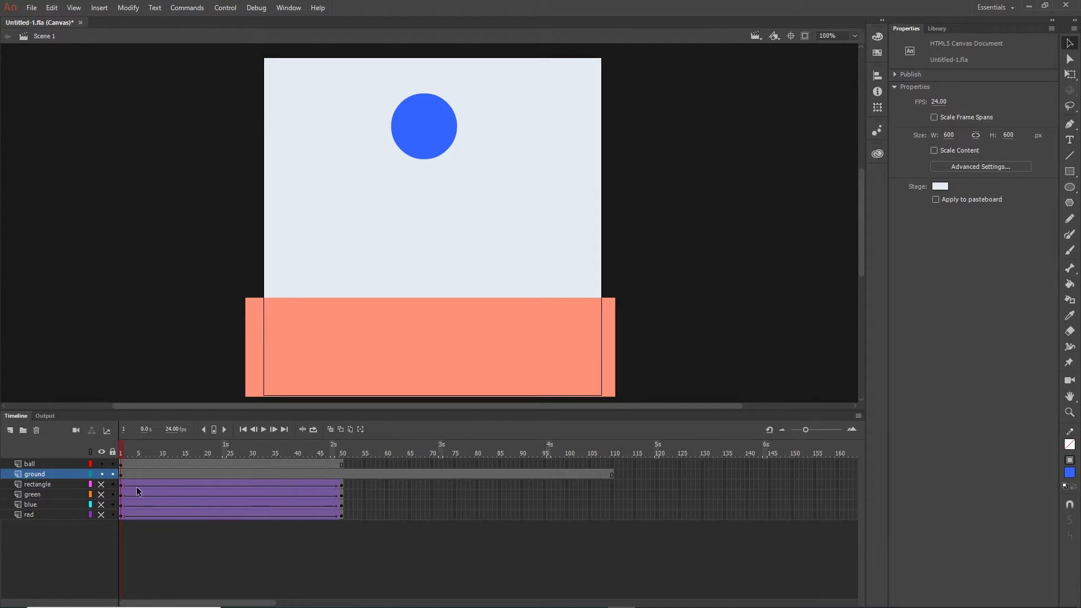
# - Add a keyframe at frame 20 of the ball layer and lower the ball straight down to Y 310, resting on the ground
pyautogui.click(31, 465)
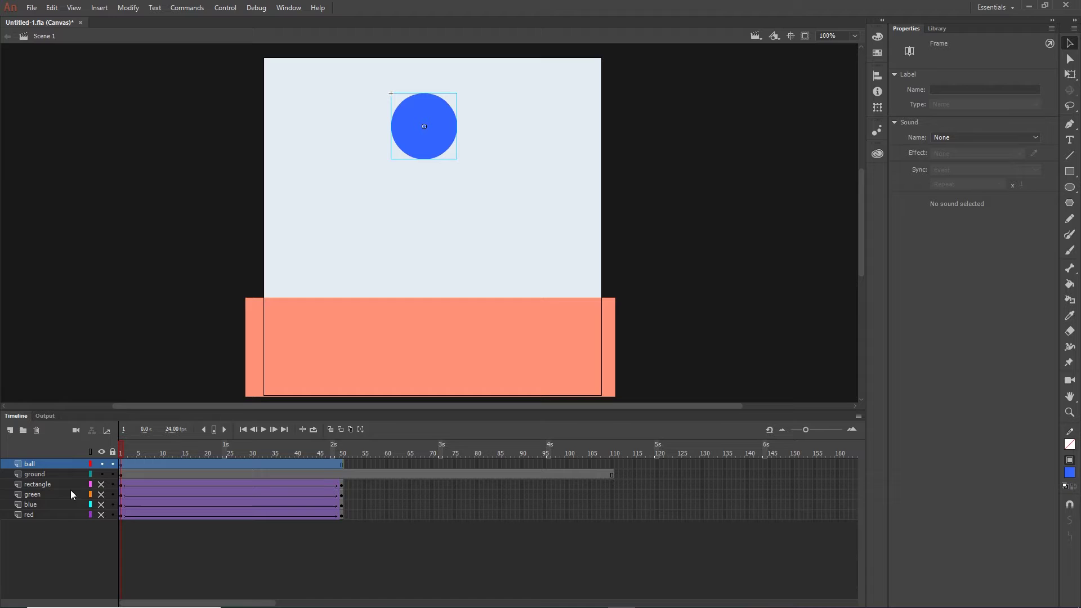
pyautogui.click(206, 464)
pyautogui.moveTo(429, 145); pyautogui.dragTo(429, 277)
pyautogui.press('Down')
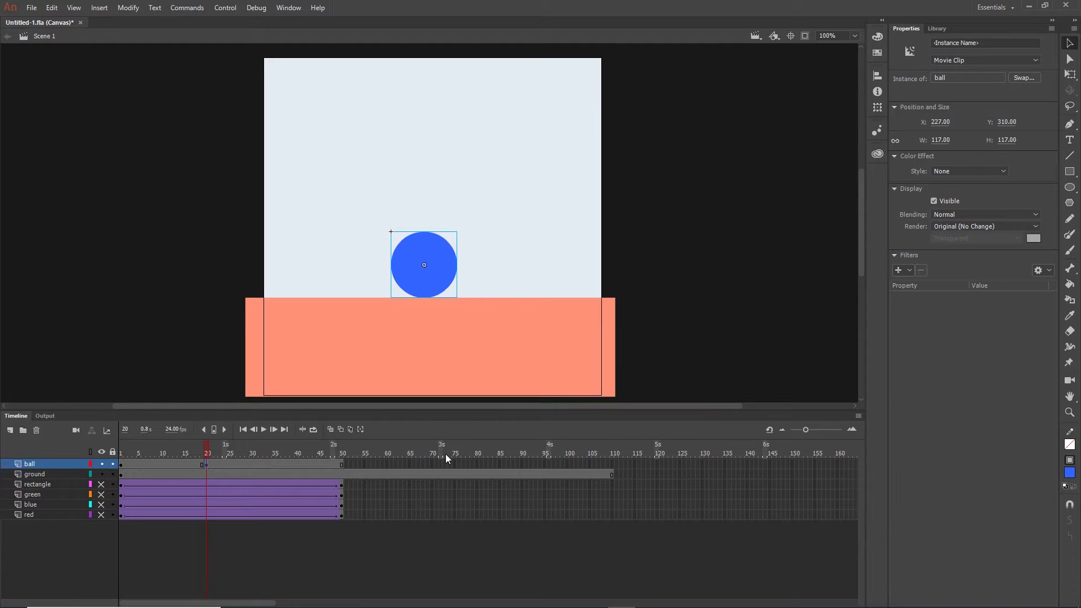
# - Add a keyframe at frame 39 of the ball layer and raise the ball straight up, slightly below its starting height
pyautogui.click(293, 465)
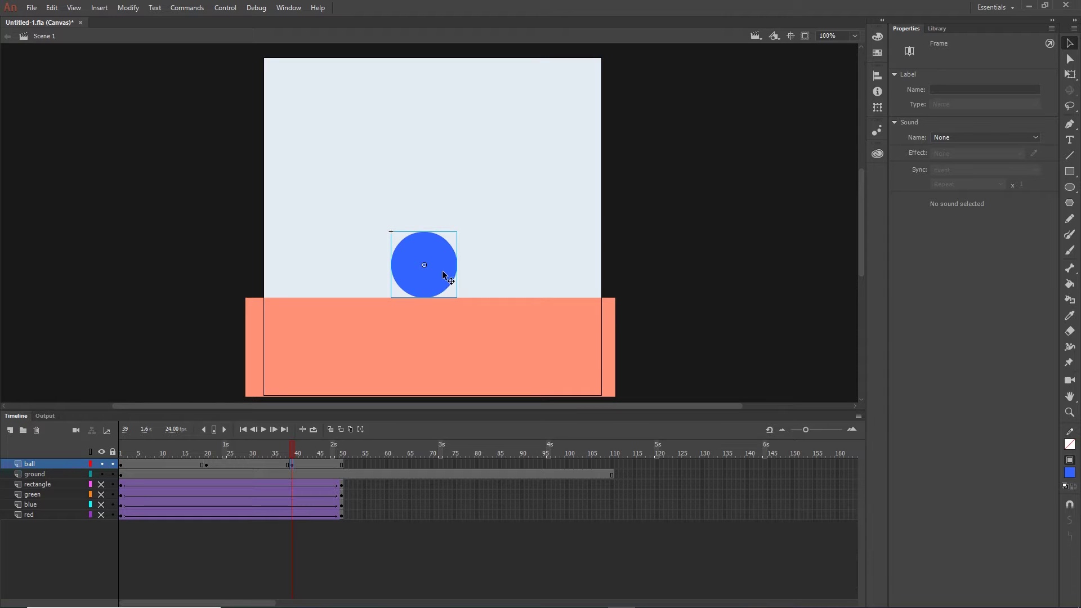
pyautogui.moveTo(445, 273); pyautogui.dragTo(445, 173)
pyautogui.moveTo(291, 444); pyautogui.dragTo(257, 453)
# - Create classic tweens on both spans between the ball layer's three keyframes and scrub through the bounce
pyautogui.click(234, 464)
pyautogui.keyDown('shift'); pyautogui.click(161, 463); pyautogui.keyUp('shift')
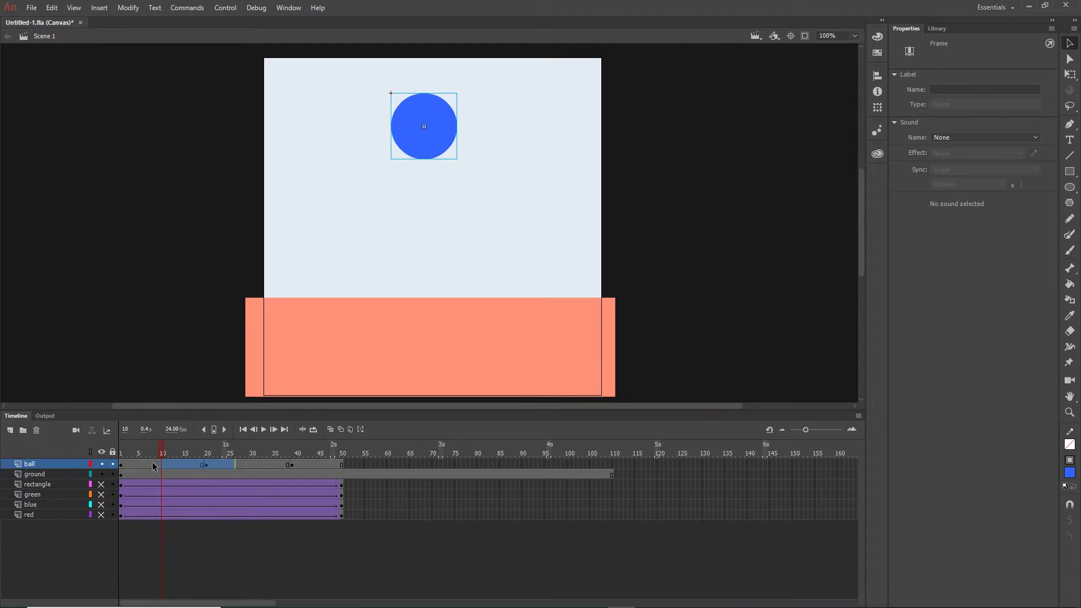
pyautogui.rightClick(186, 465)
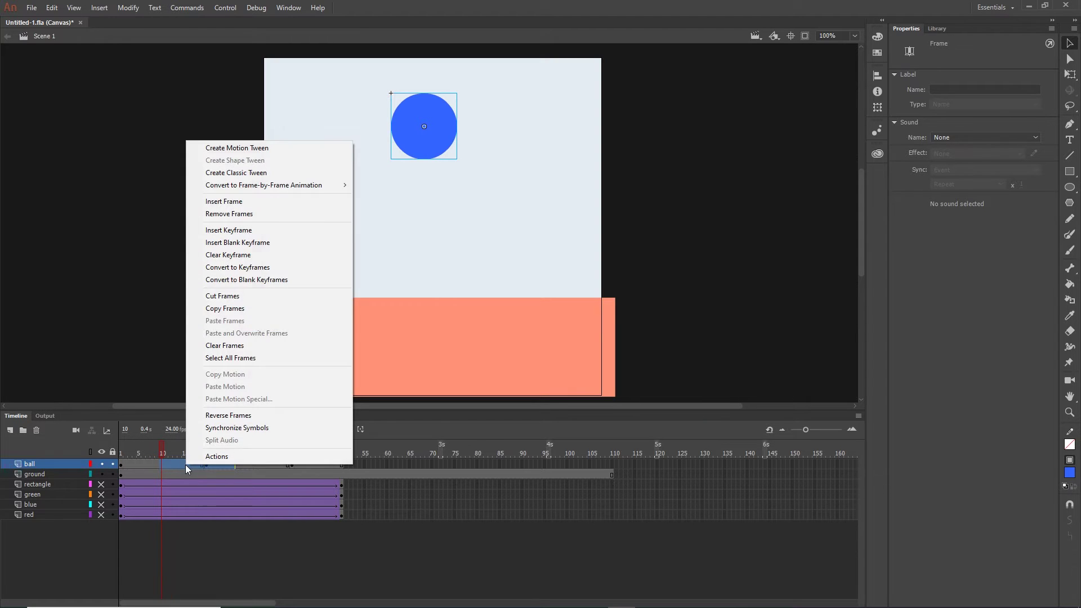
pyautogui.click(214, 172)
pyautogui.moveTo(167, 452); pyautogui.dragTo(283, 437)
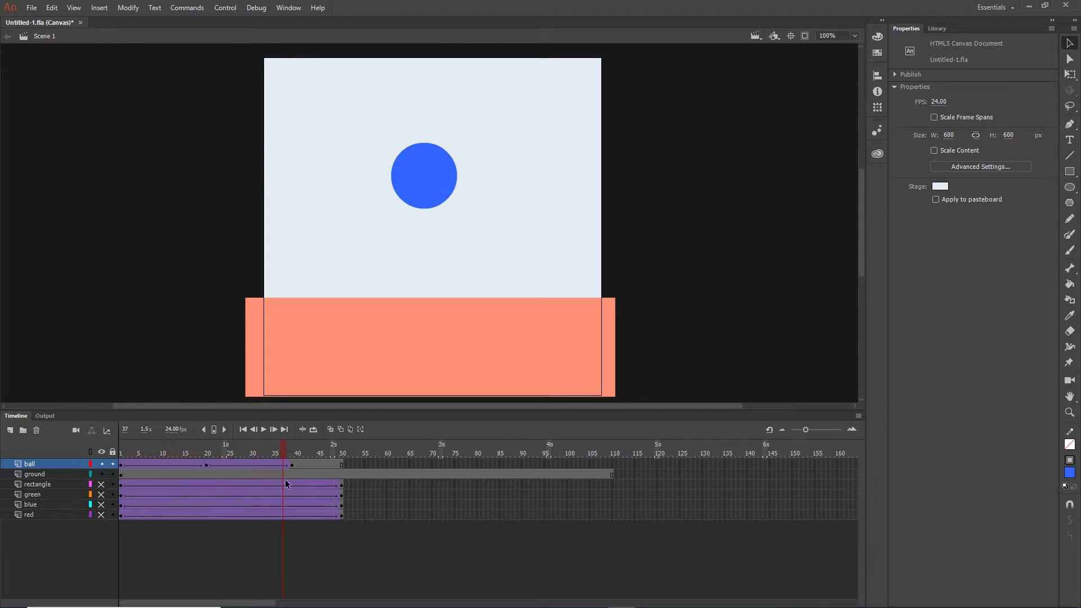
# - Test the bouncing ball movie in the browser, close the preview and return to the timeline
pyautogui.hotkey('ctrl', 'Return')
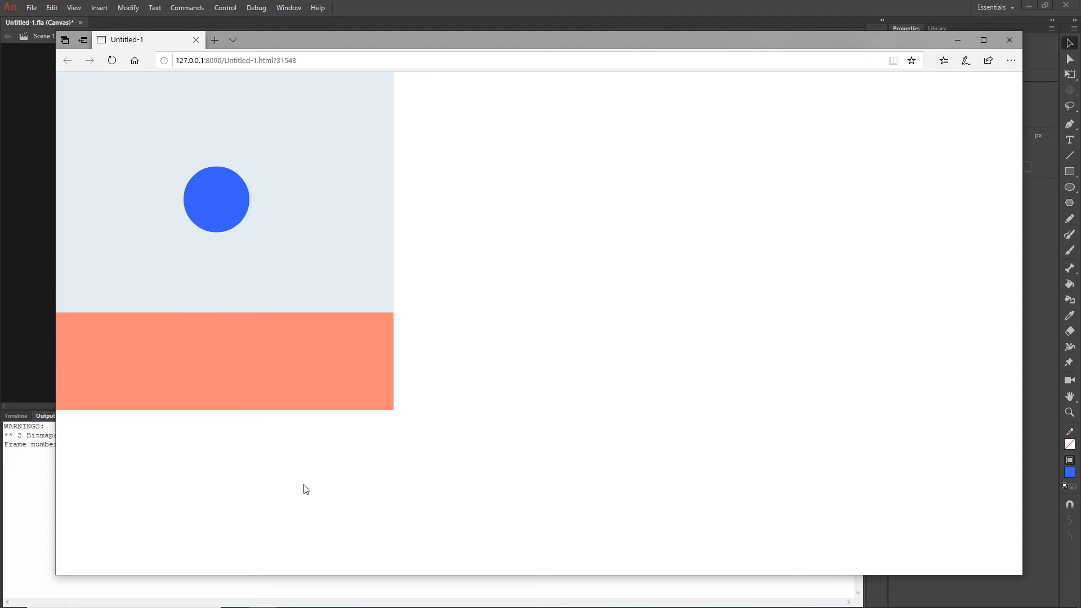
pyautogui.click(1009, 40)
pyautogui.click(18, 416)
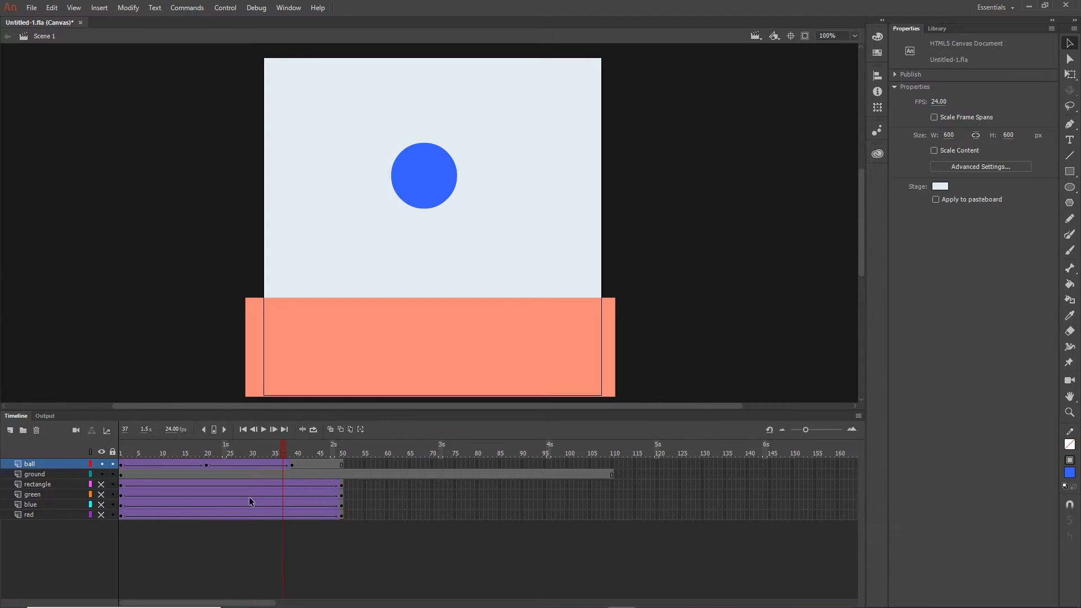
# - Give the ball's tween from frame 1 to 20 a custom ease curve that starts flat and steepens towards the end
pyautogui.moveTo(285, 446); pyautogui.dragTo(124, 446)
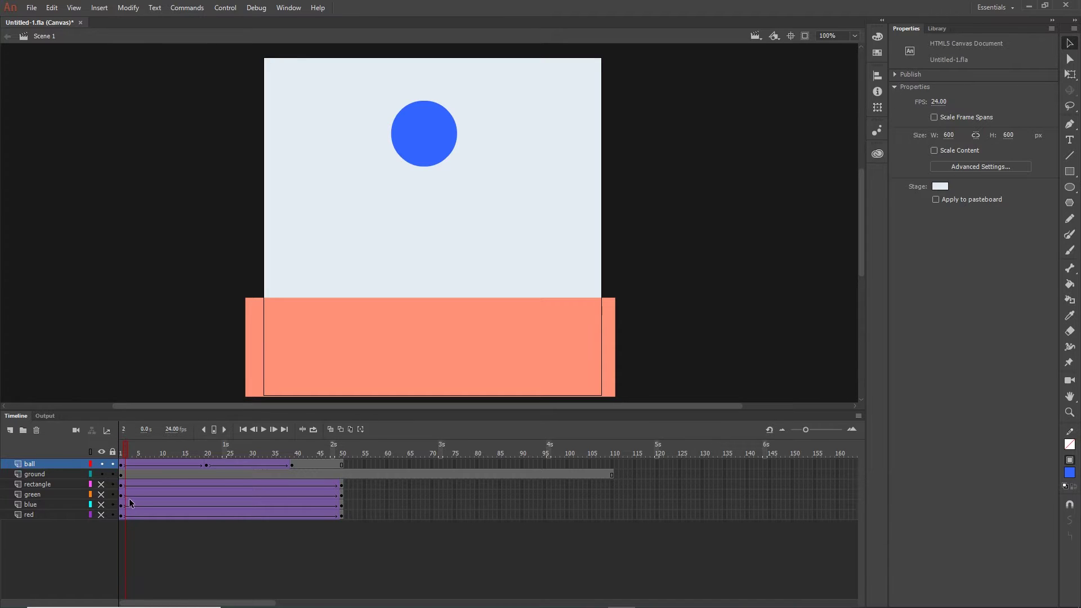
pyautogui.click(121, 465)
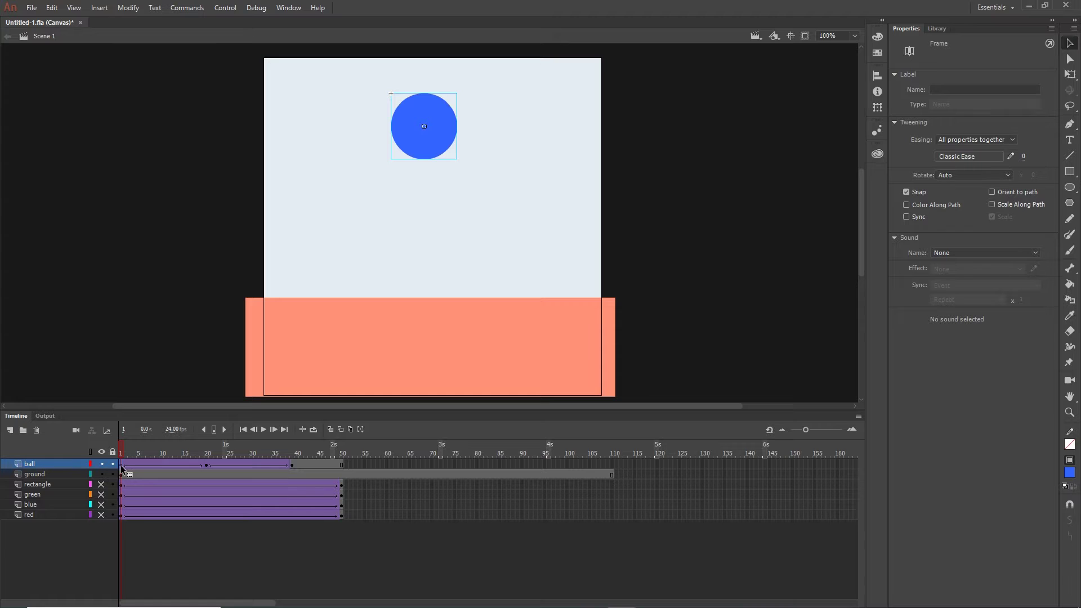
pyautogui.click(1011, 156)
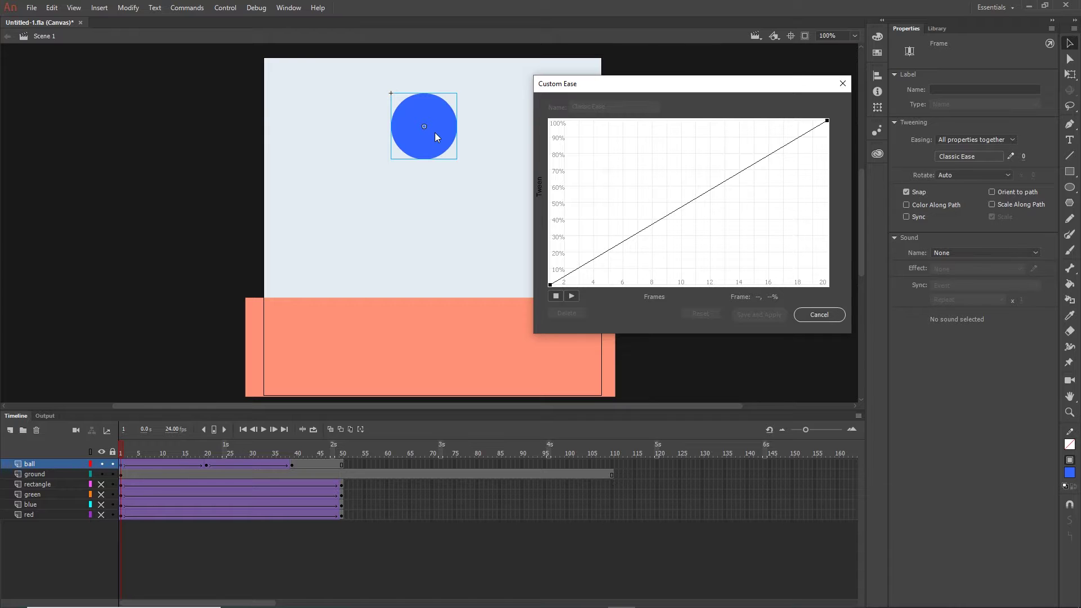
pyautogui.click(551, 285)
pyautogui.moveTo(643, 231); pyautogui.dragTo(720, 284)
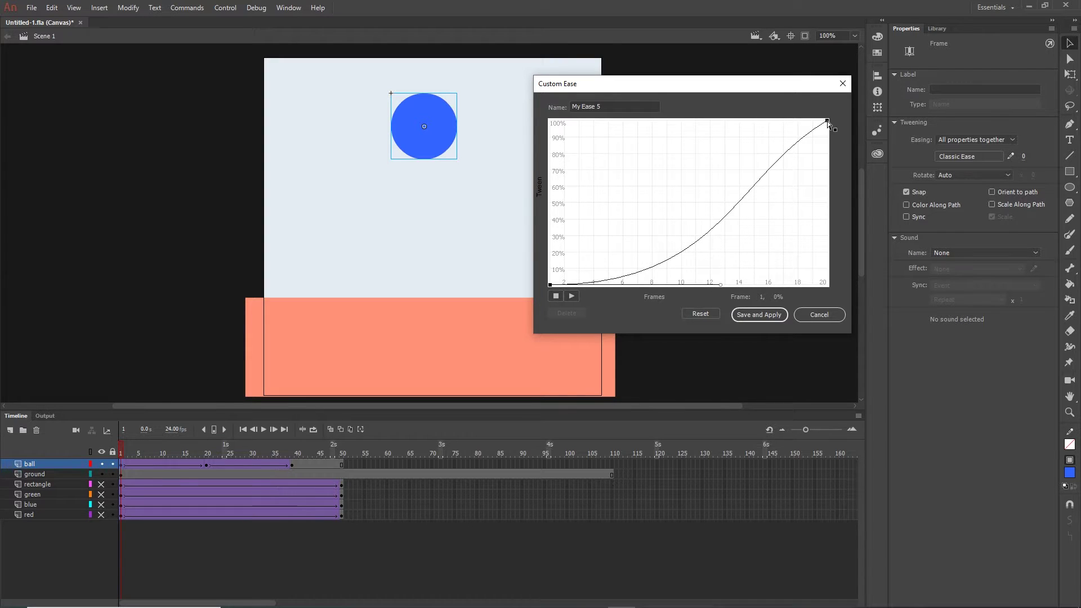
pyautogui.moveTo(827, 120); pyautogui.dragTo(789, 195)
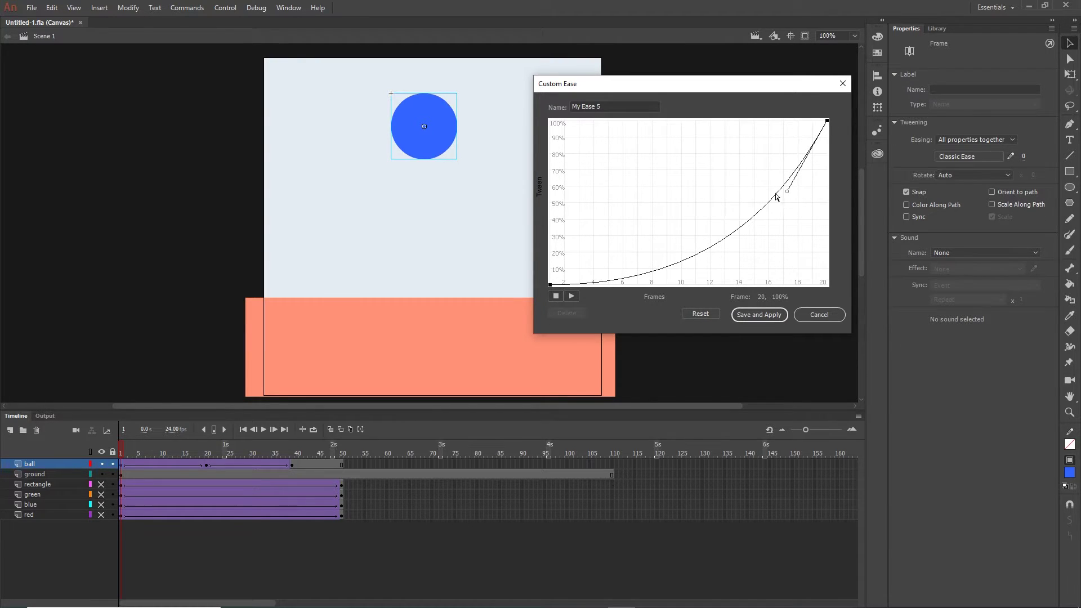
pyautogui.moveTo(550, 286); pyautogui.dragTo(577, 288)
pyautogui.moveTo(789, 192); pyautogui.dragTo(789, 196)
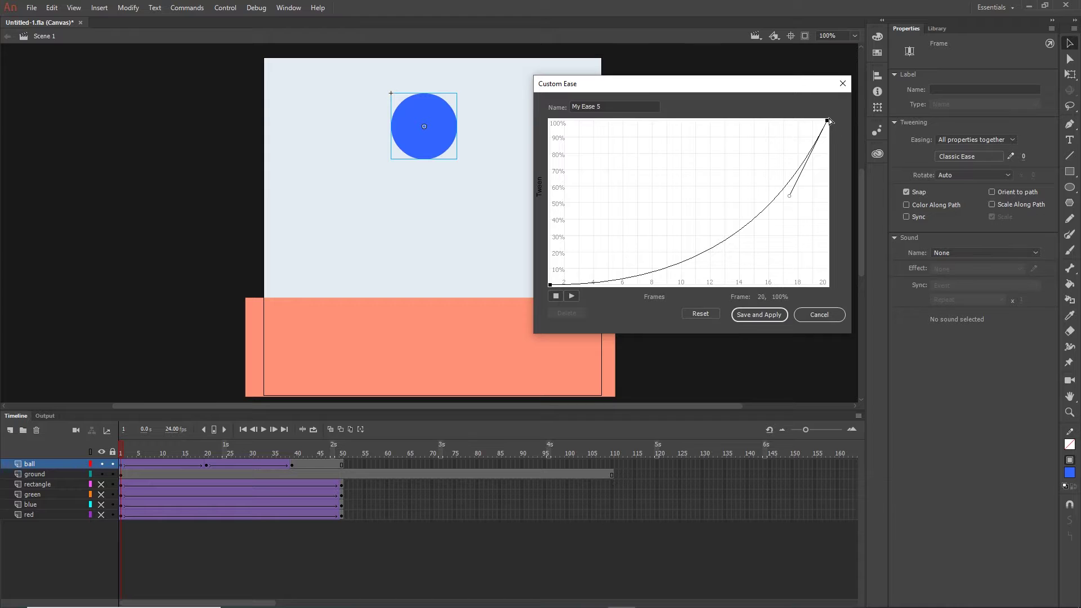
pyautogui.click(764, 313)
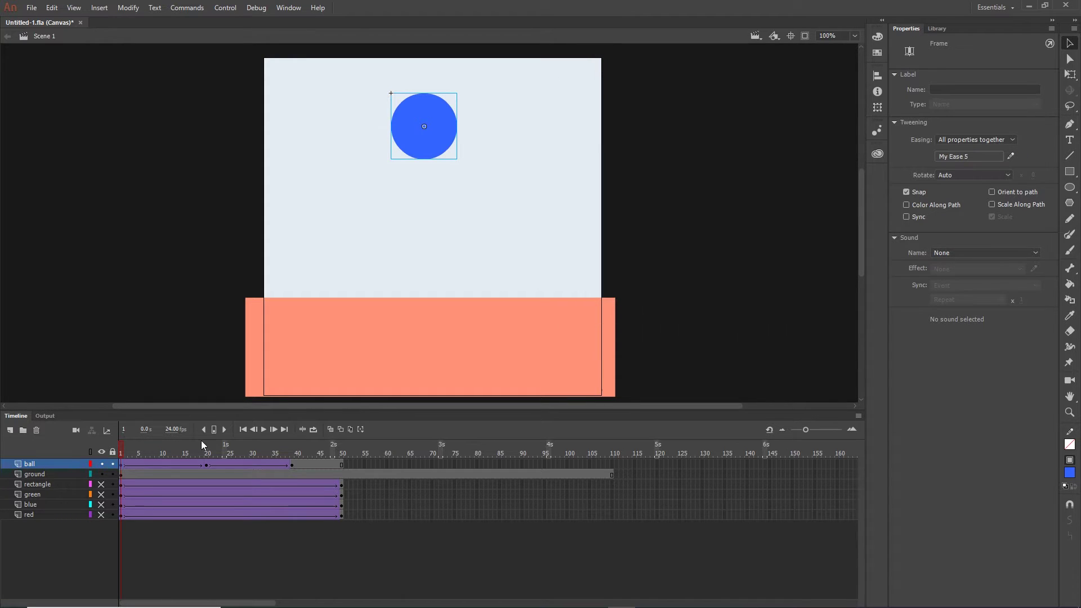
# - Give the ball's tween from frame 20 to 39 a custom ease curve that rises steeply and flattens out at 100%
pyautogui.moveTo(121, 447); pyautogui.dragTo(212, 429)
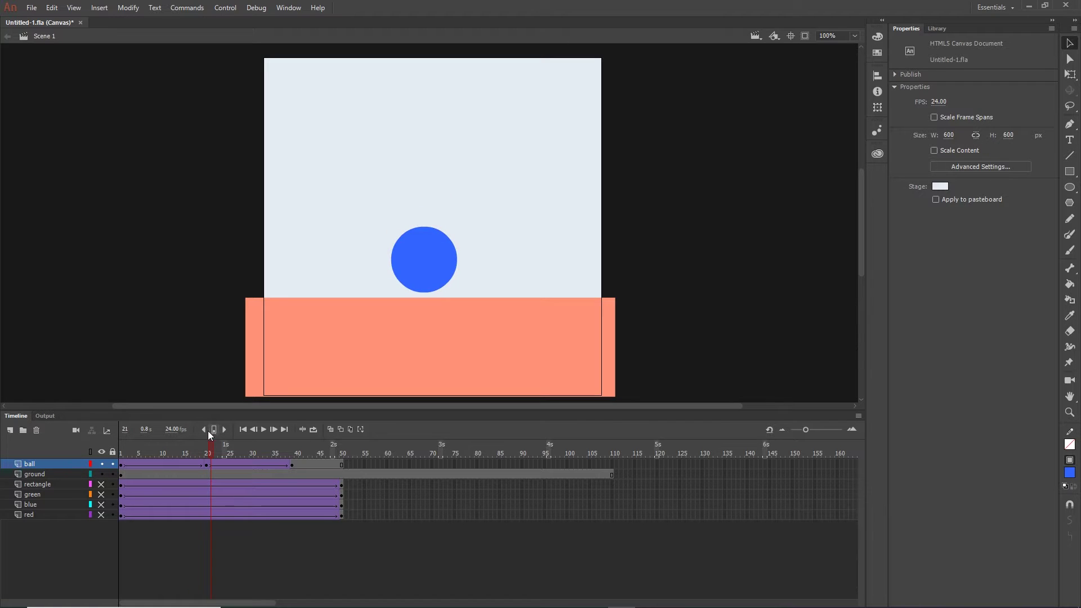
pyautogui.moveTo(205, 463); pyautogui.dragTo(203, 463)
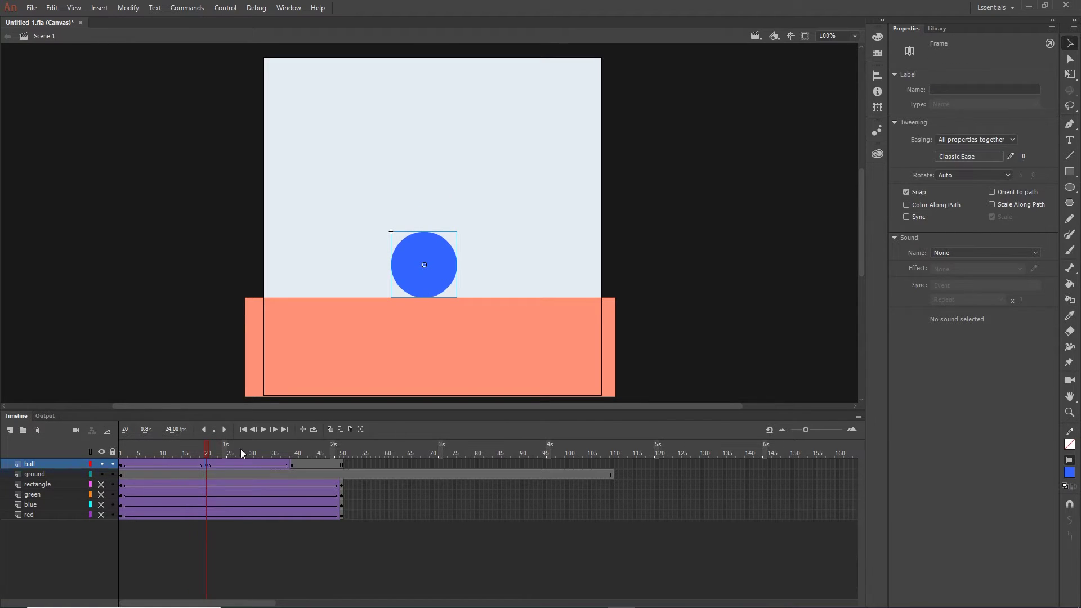
pyautogui.click(1012, 156)
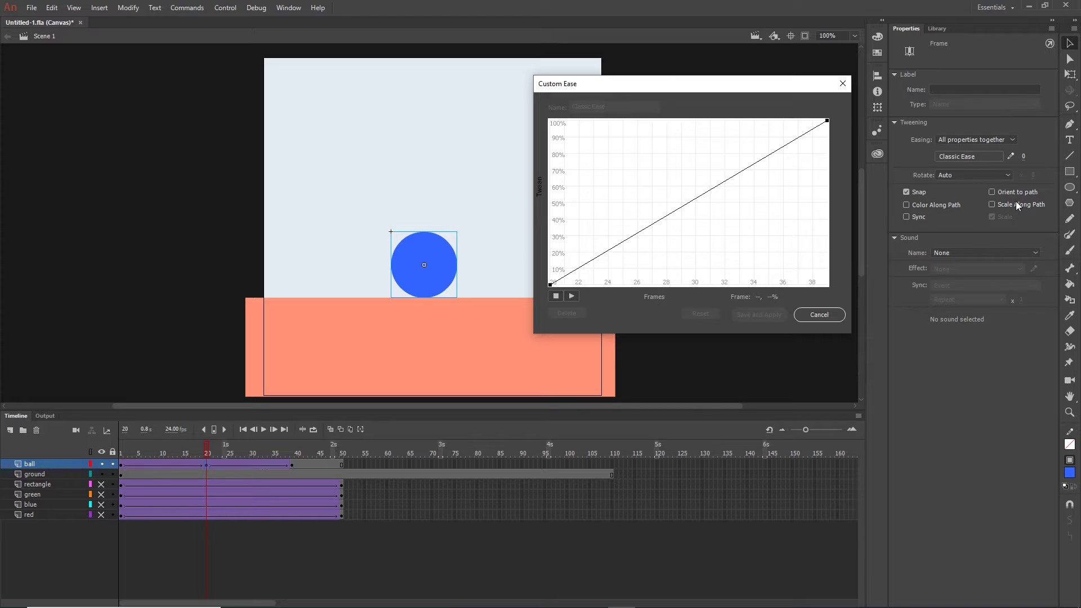
pyautogui.click(551, 285)
pyautogui.moveTo(645, 233); pyautogui.dragTo(583, 150)
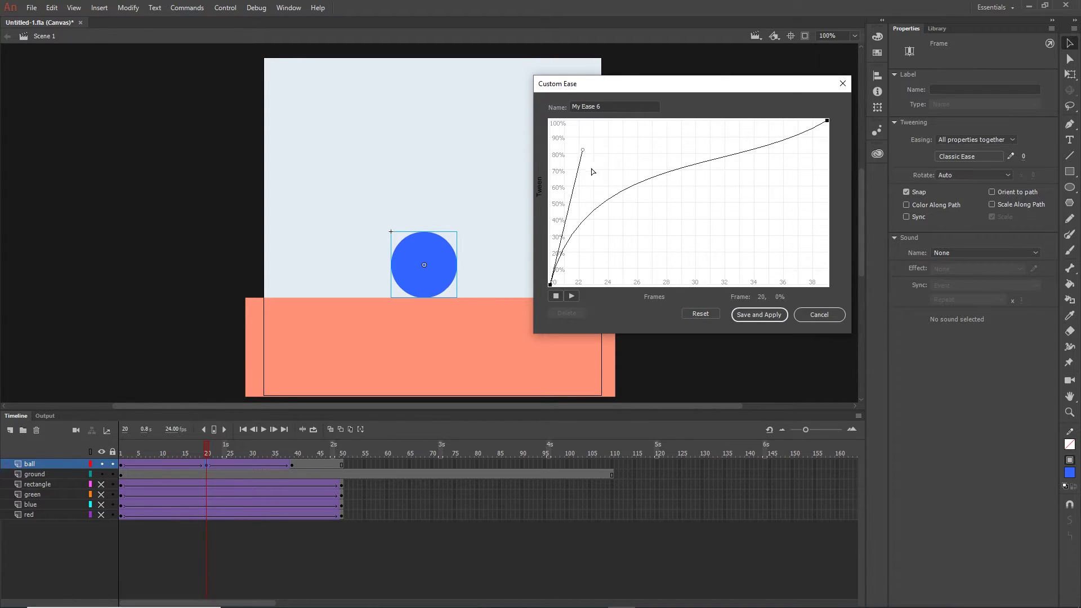
pyautogui.click(827, 120)
pyautogui.moveTo(737, 178); pyautogui.dragTo(654, 120)
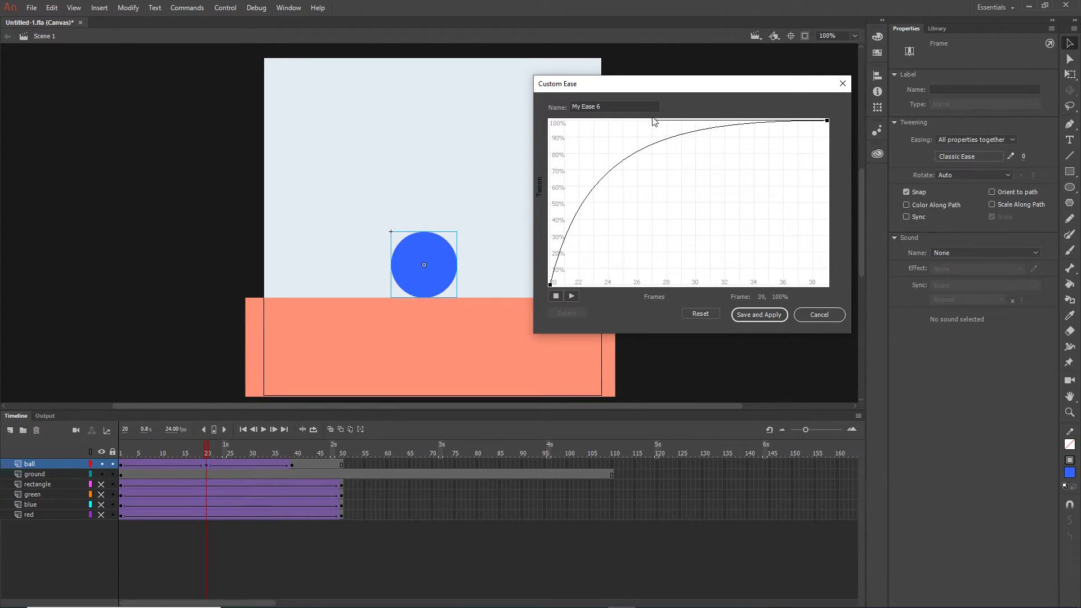
pyautogui.click(550, 285)
pyautogui.click(755, 315)
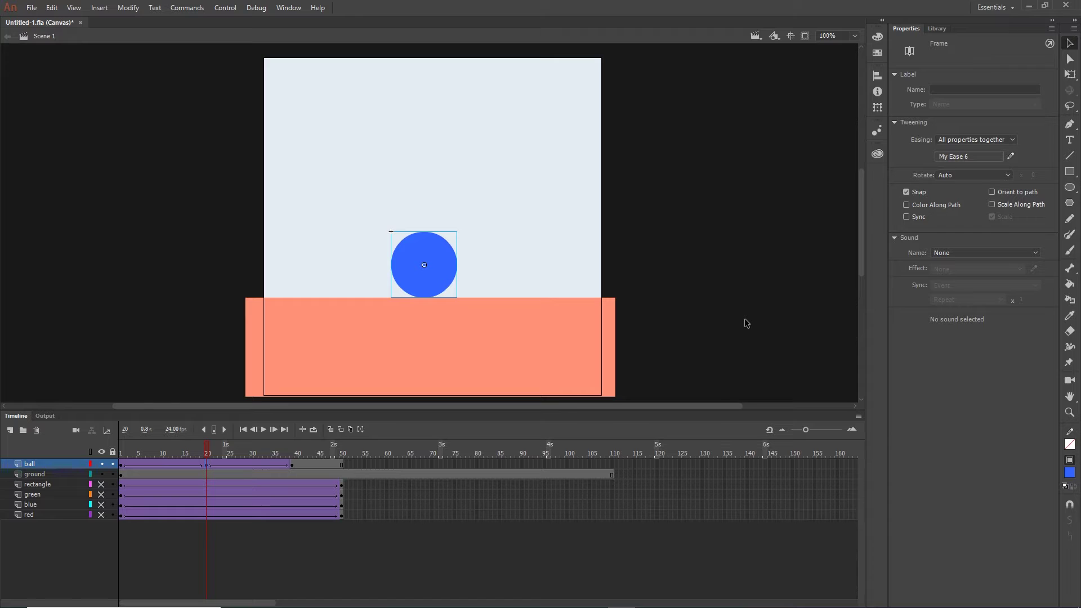
# - Test the eased bounce in the browser, close the preview and return to the timeline
pyautogui.hotkey('ctrl', 'Return')
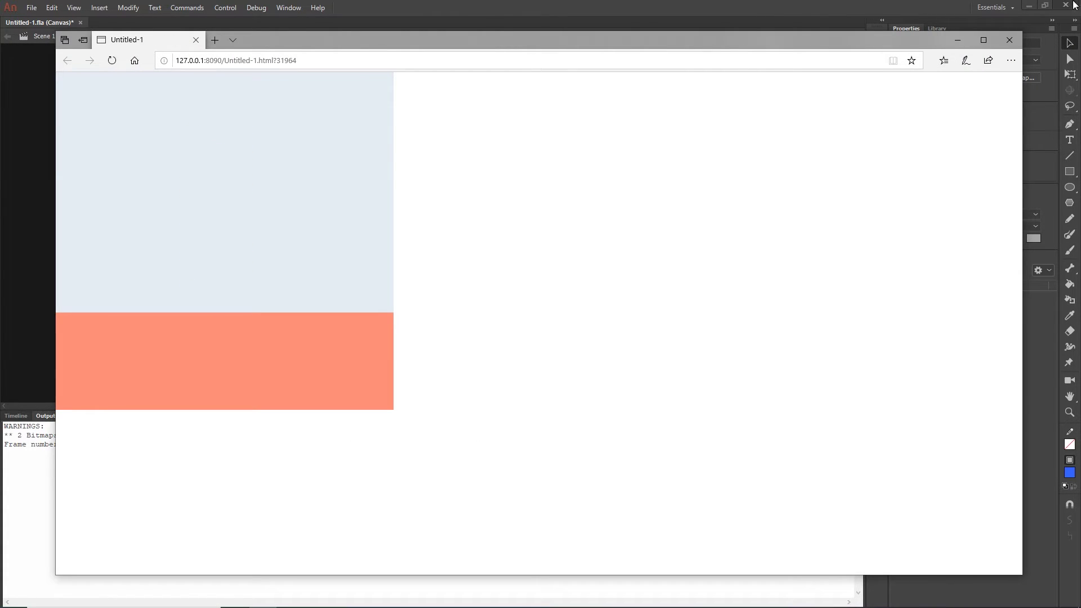
pyautogui.click(1009, 40)
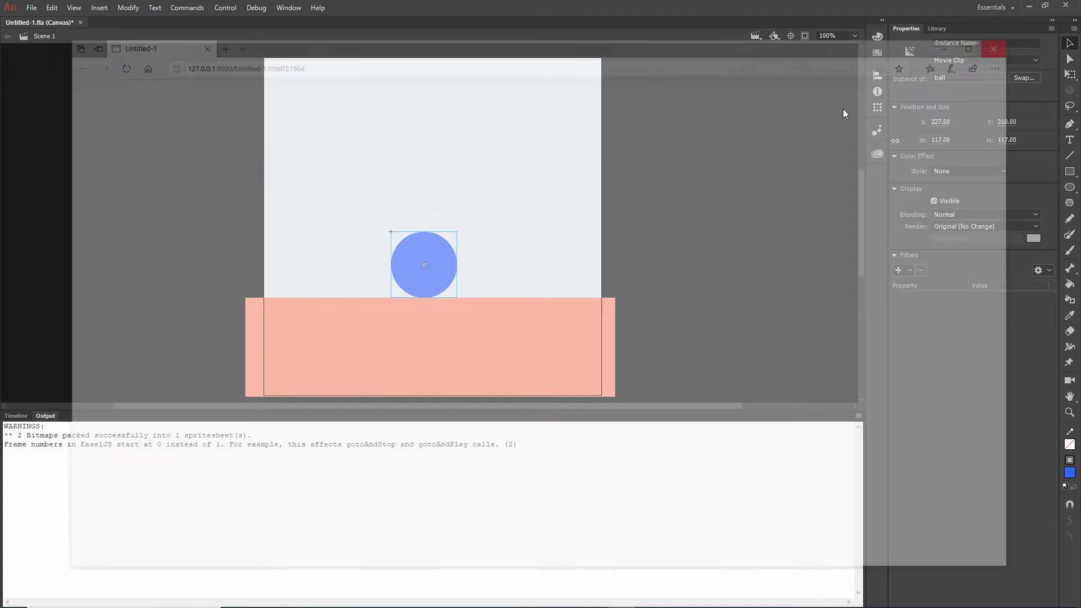
pyautogui.click(16, 415)
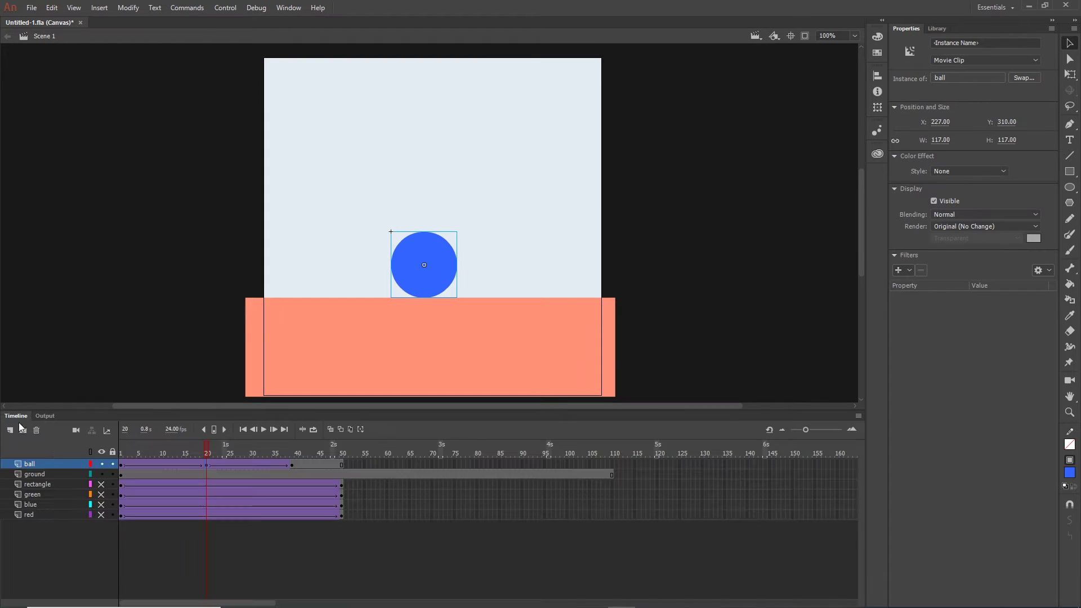
# - Review the custom ease curves of the ball's tweens starting at frames 1 and 20 without changing them
pyautogui.click(121, 465)
pyautogui.click(1012, 158)
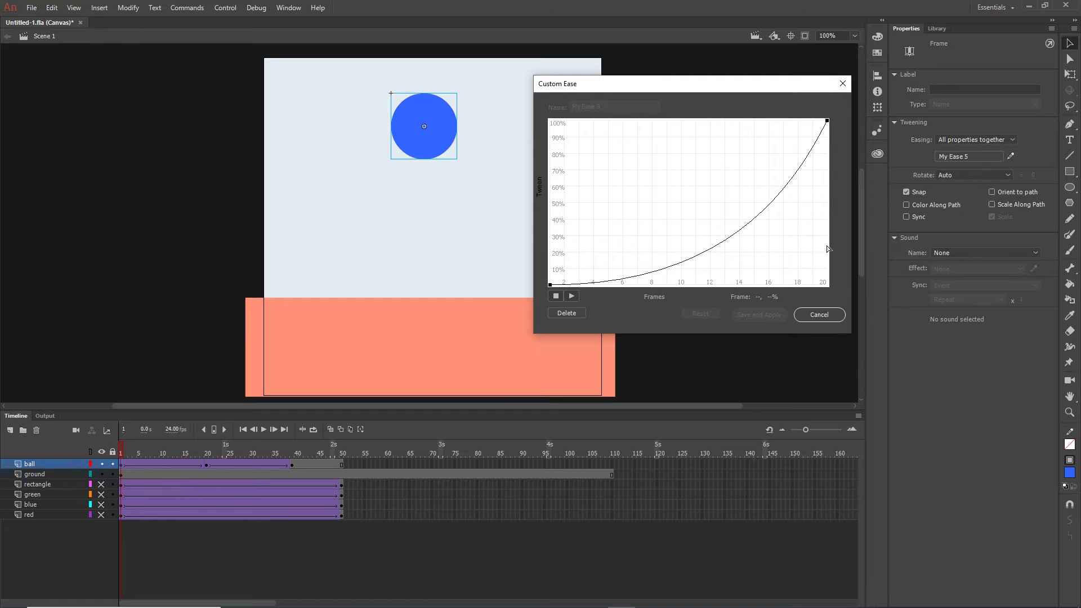
pyautogui.click(820, 314)
pyautogui.click(208, 465)
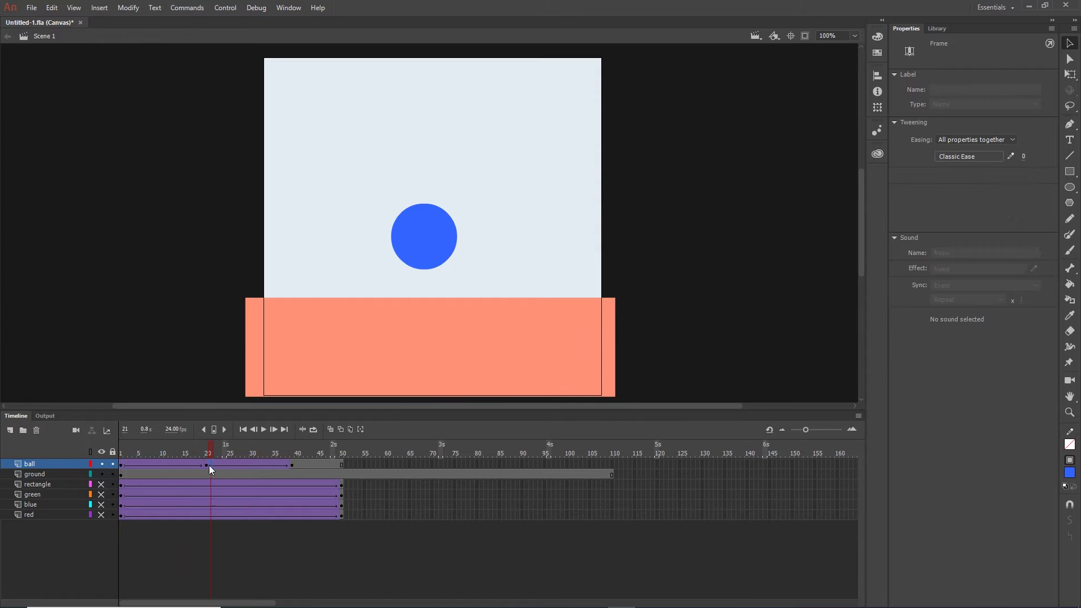
pyautogui.click(206, 464)
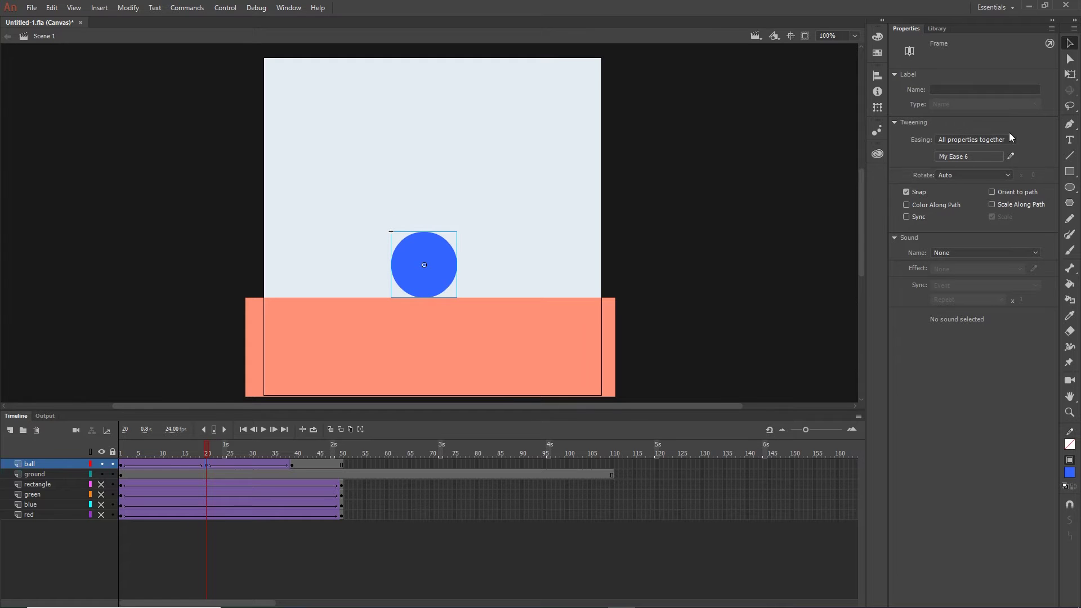
pyautogui.click(1011, 156)
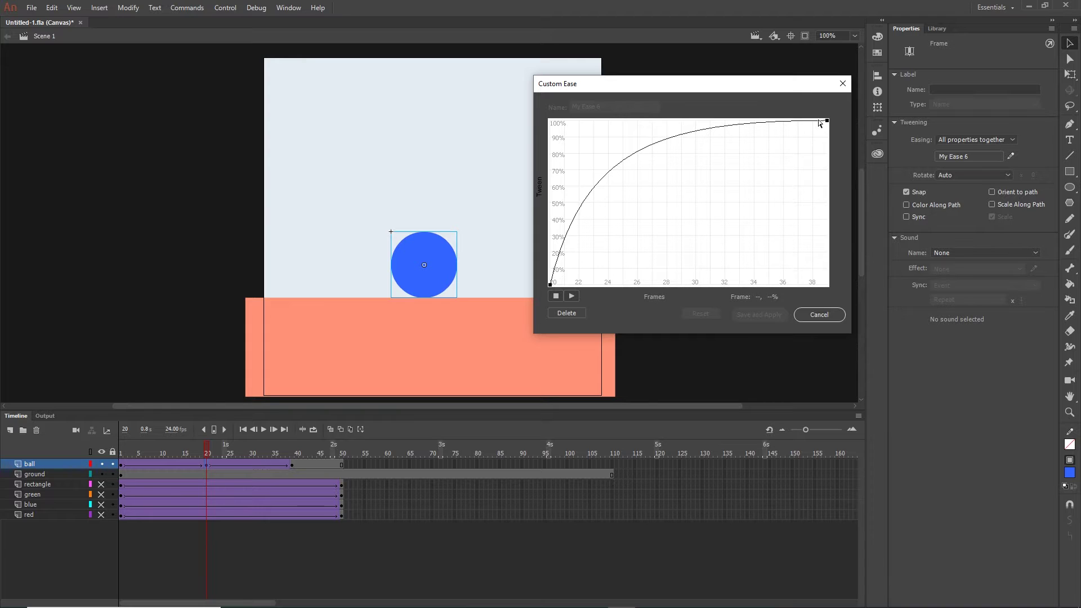
pyautogui.click(811, 317)
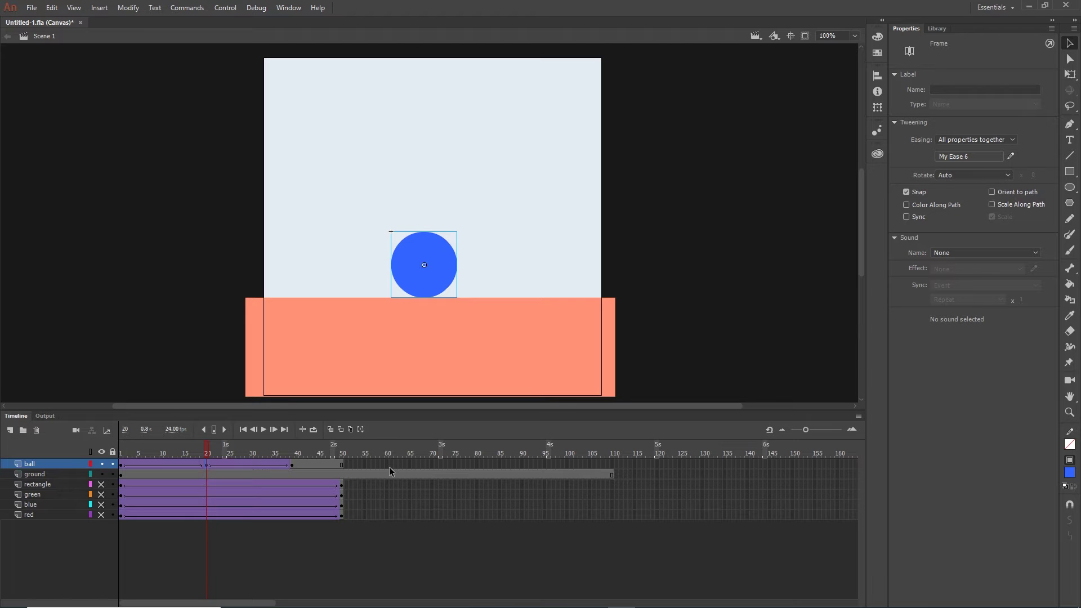
# - Add a keyframe to the ball layer at frame 56 and lower the ball straight down to Y 310, resting on the ground
pyautogui.click(378, 466)
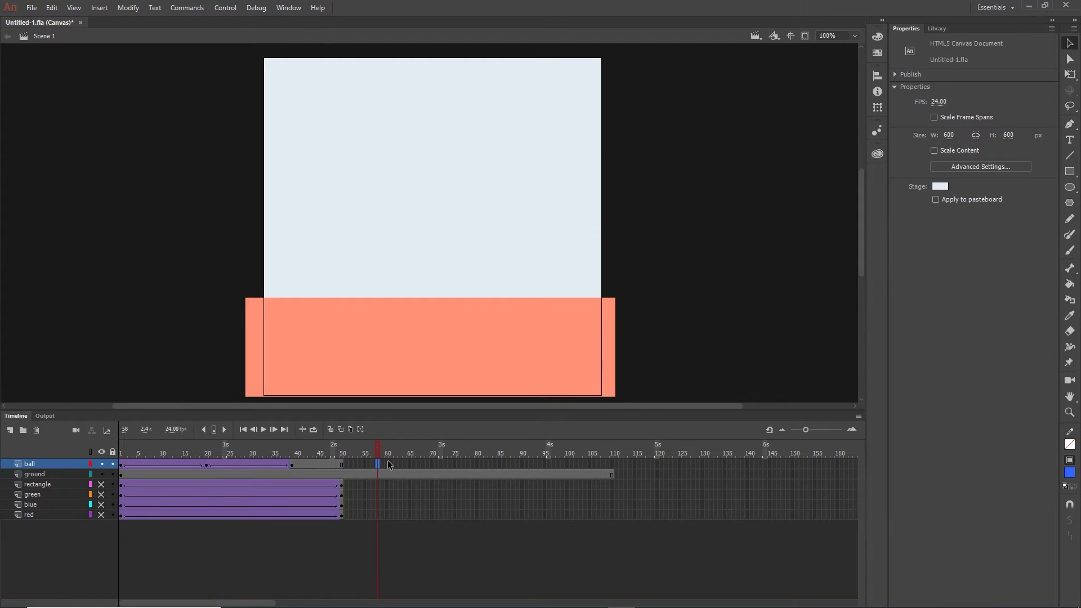
pyautogui.press('F6')
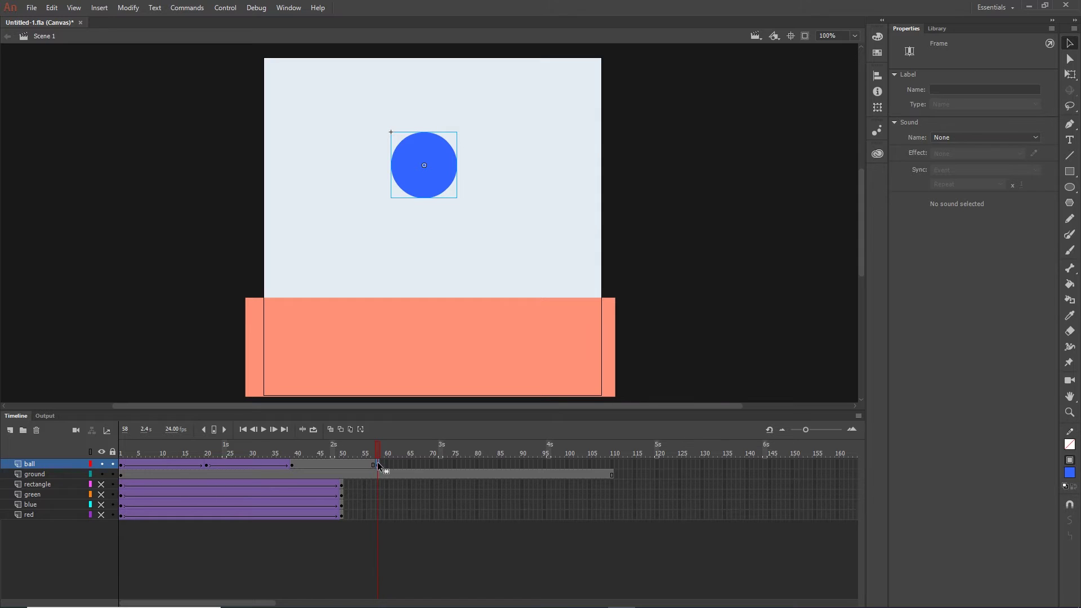
pyautogui.moveTo(377, 464); pyautogui.dragTo(368, 464)
pyautogui.moveTo(366, 442); pyautogui.dragTo(121, 455)
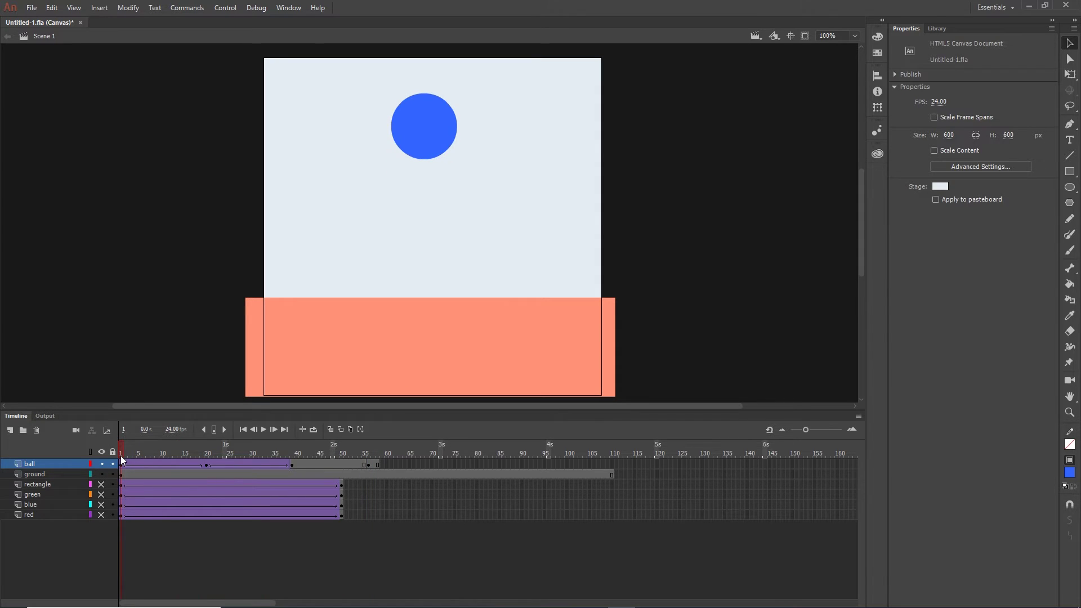
pyautogui.click(410, 119)
pyautogui.moveTo(122, 451); pyautogui.dragTo(311, 442)
pyautogui.click(370, 465)
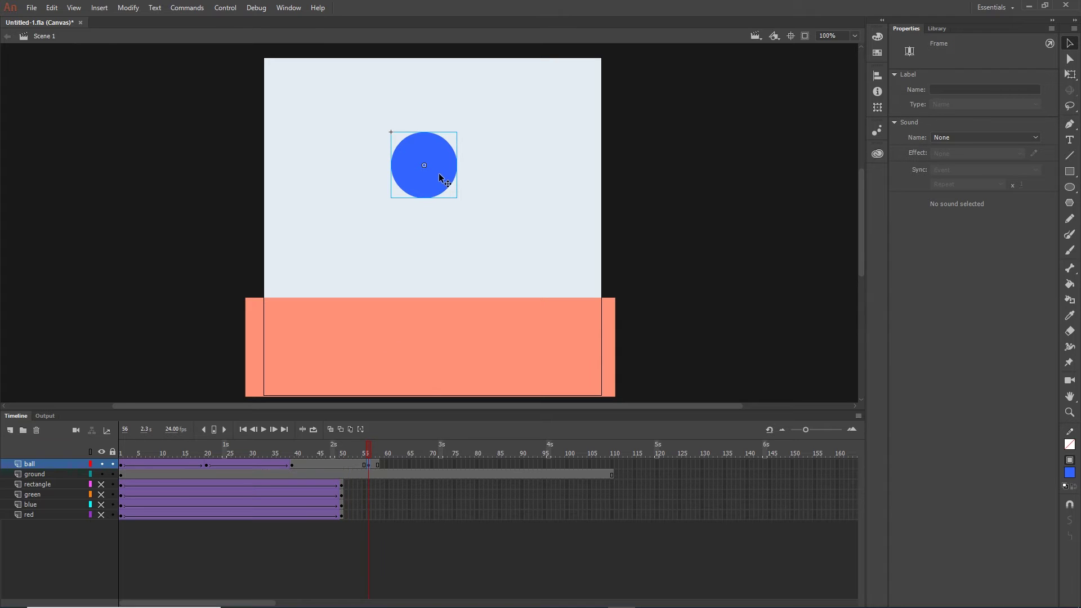
pyautogui.moveTo(439, 173); pyautogui.dragTo(441, 277)
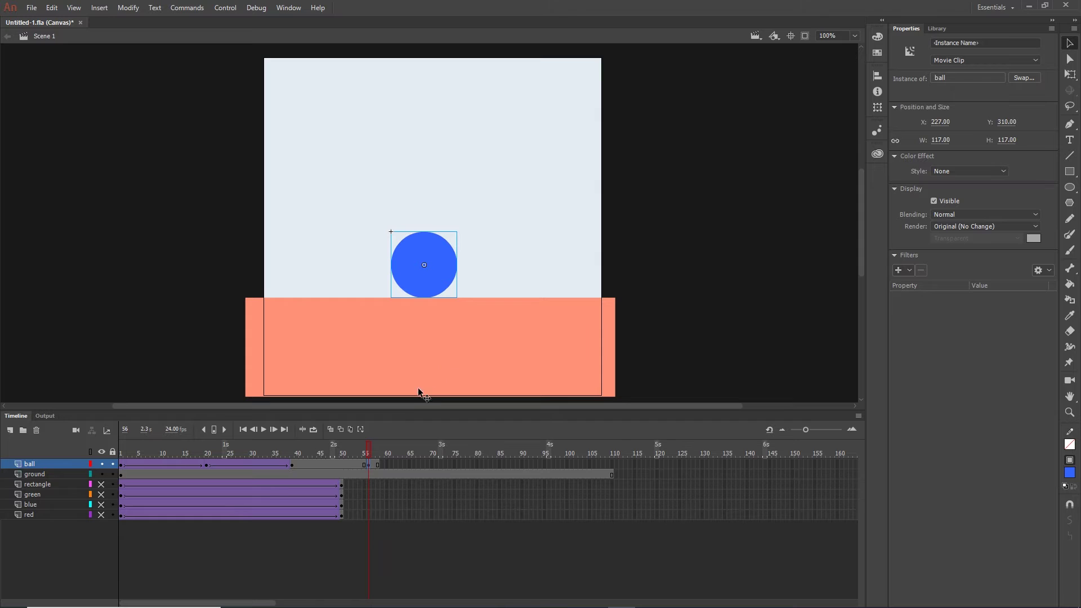
# - Add a keyframe at frame 72 of the ball layer and raise the ball straight up, slightly lower than its frame 39 height
pyautogui.click(440, 466)
pyautogui.press('F6')
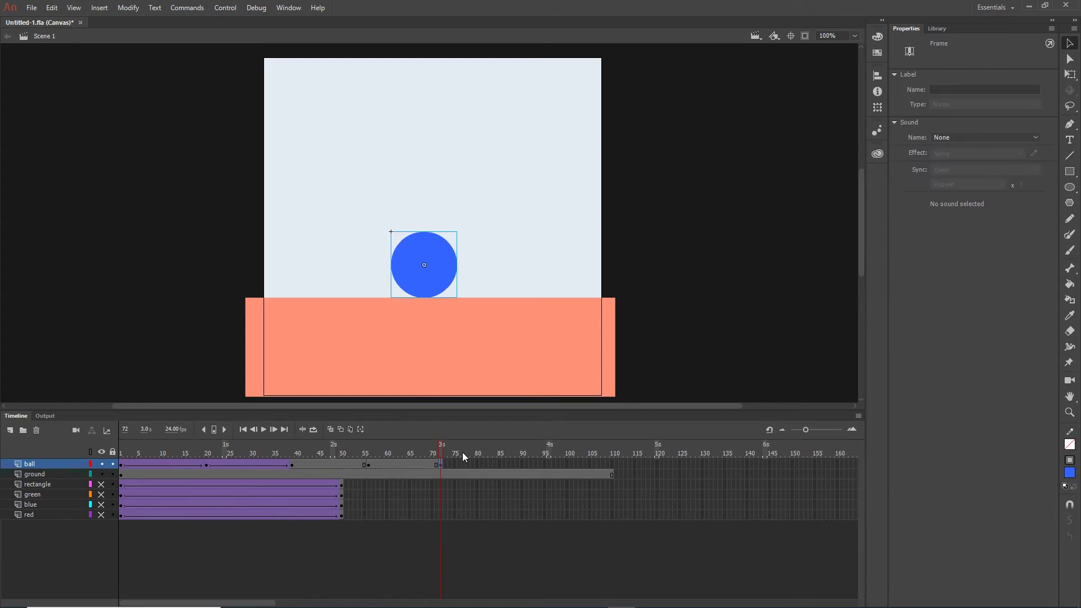
pyautogui.moveTo(434, 280); pyautogui.dragTo(434, 202)
# - Create classic tweens on the ball layer's two spans between frames 39, 56 and 72
pyautogui.moveTo(411, 465); pyautogui.dragTo(343, 463)
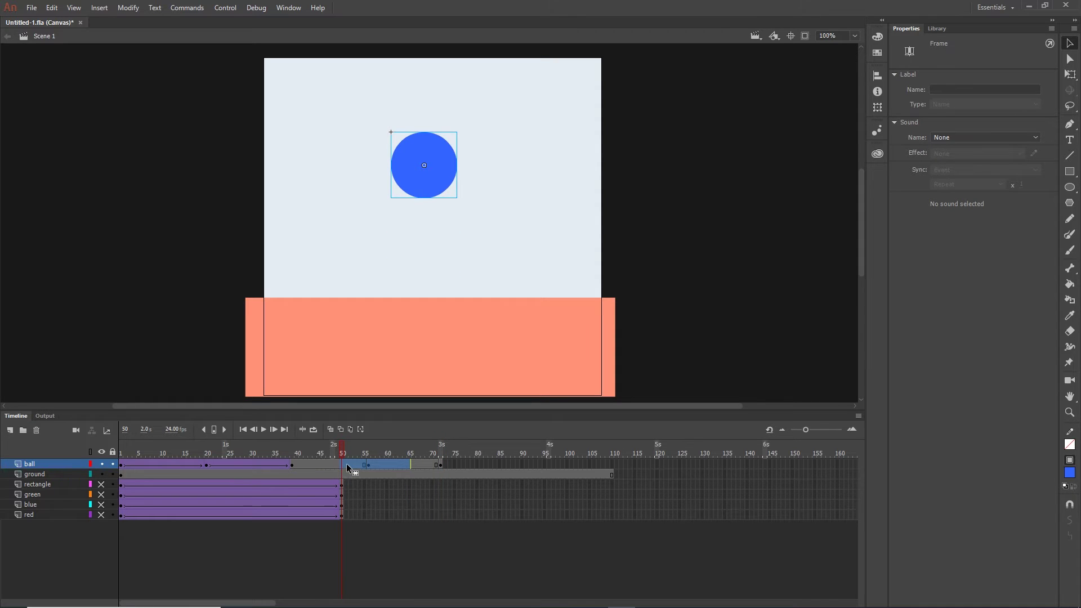
pyautogui.rightClick(349, 469)
pyautogui.click(411, 178)
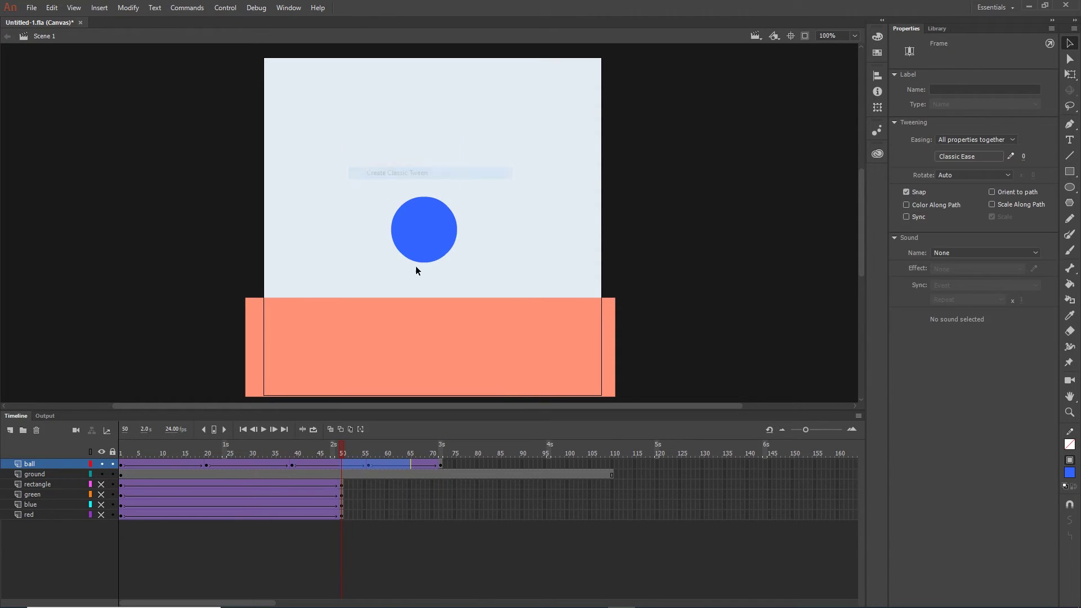
pyautogui.click(431, 527)
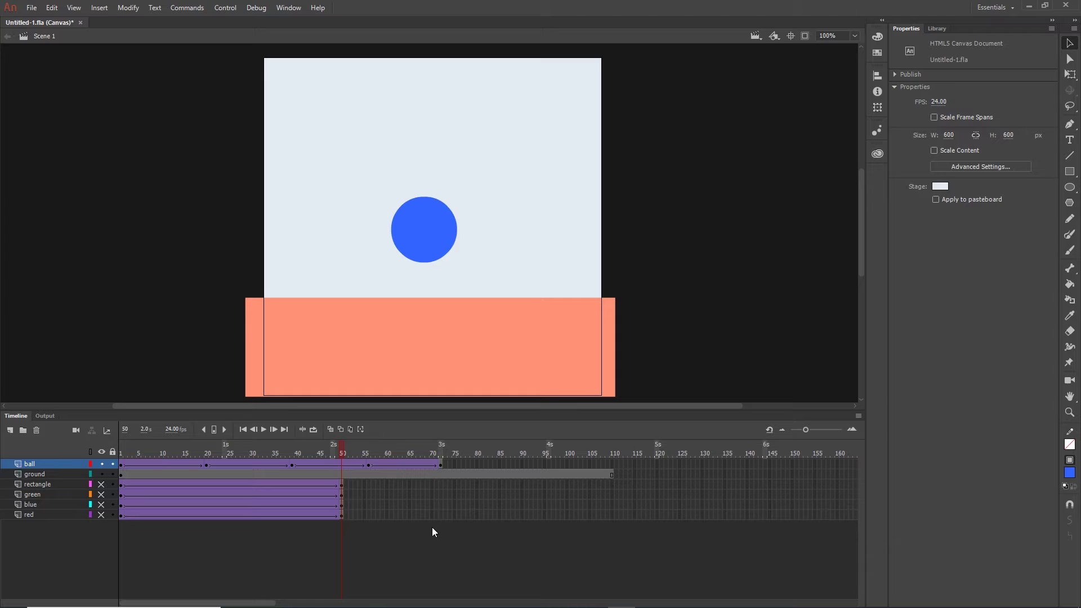
# - Give the ball's tween from frame 39 to 56 a custom ease curve that starts flat and steepens at the end, and scrub through it
pyautogui.moveTo(340, 447); pyautogui.dragTo(279, 471)
pyautogui.click(293, 464)
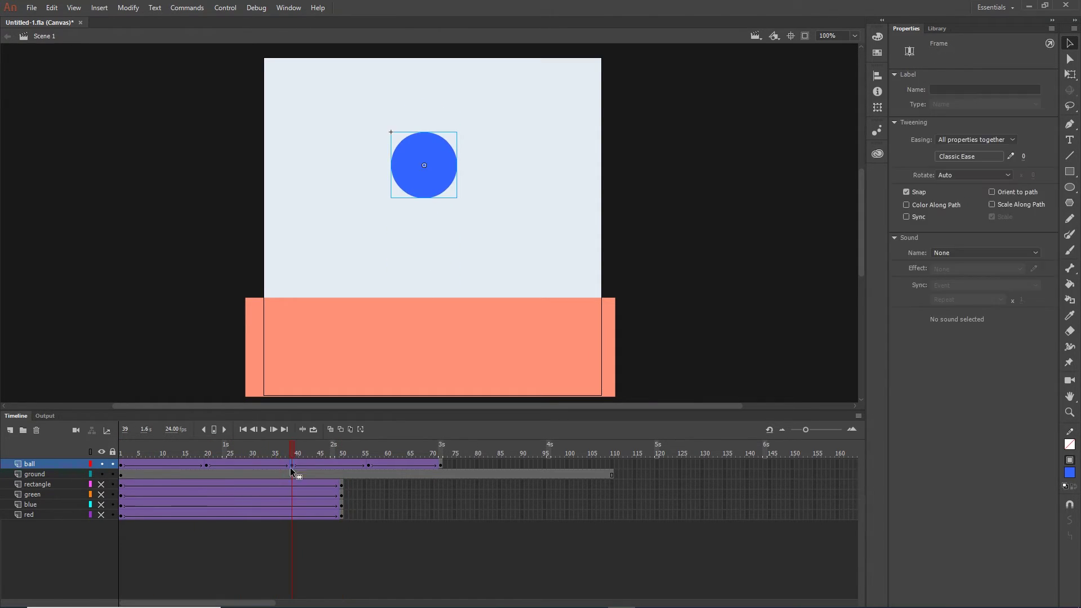
pyautogui.click(1011, 156)
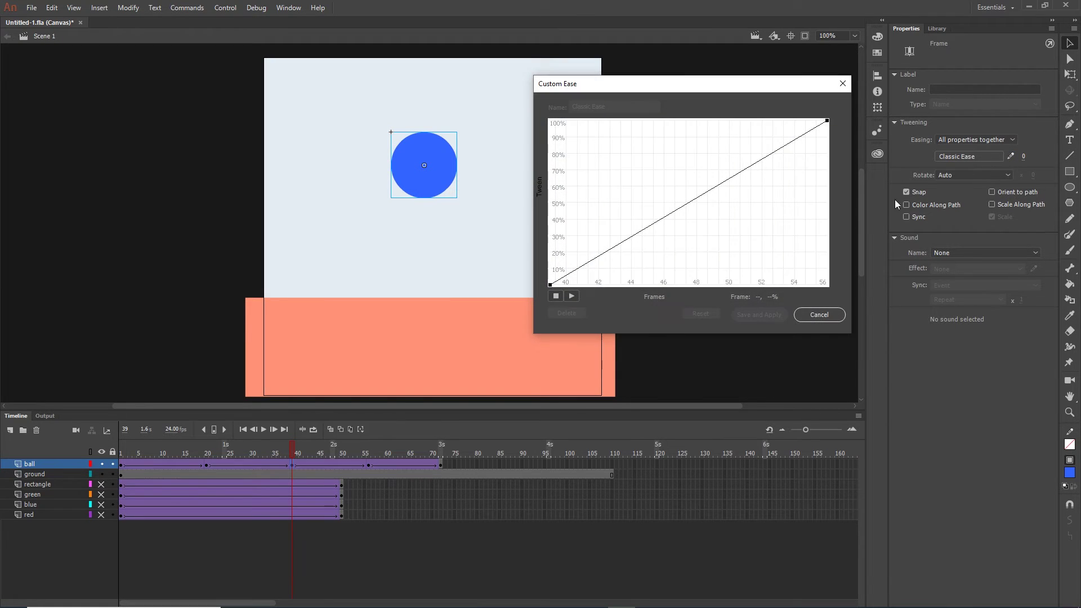
pyautogui.click(551, 286)
pyautogui.moveTo(644, 232); pyautogui.dragTo(745, 305)
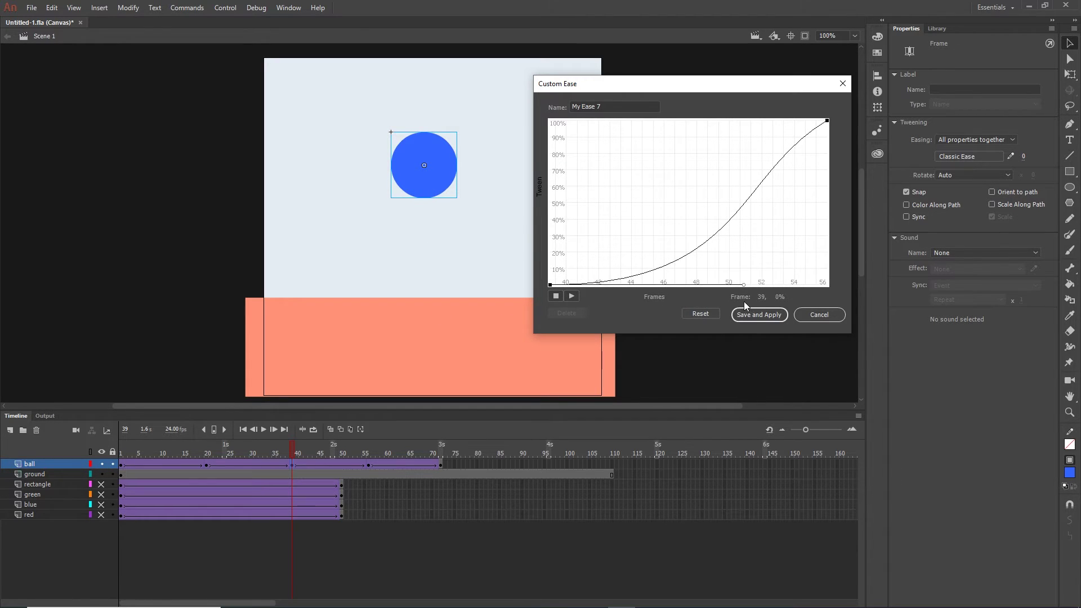
pyautogui.click(826, 121)
pyautogui.moveTo(735, 177); pyautogui.dragTo(794, 196)
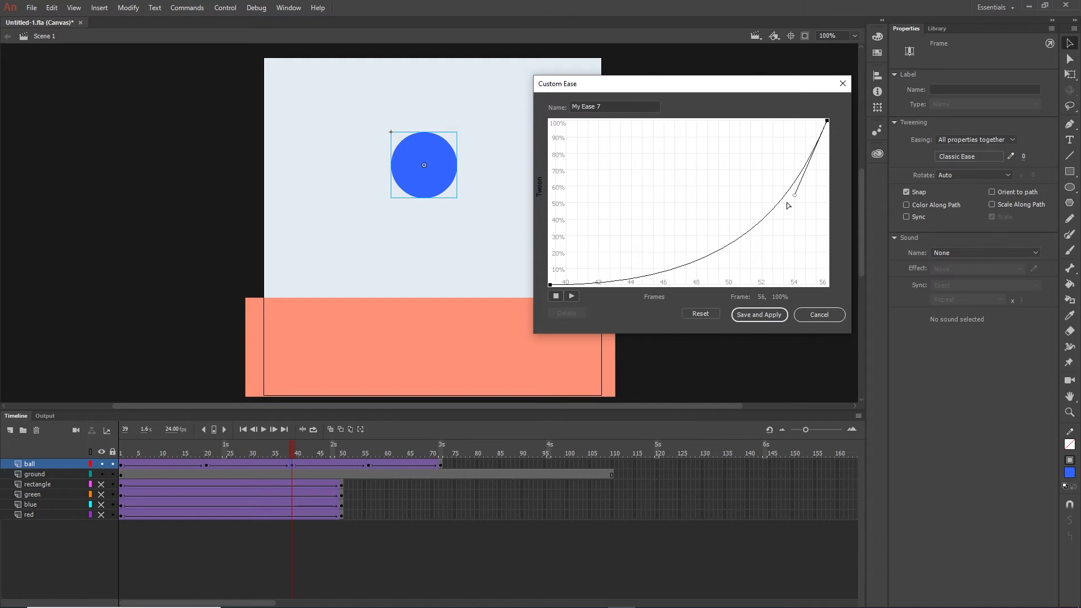
pyautogui.click(767, 319)
pyautogui.moveTo(293, 451); pyautogui.dragTo(363, 454)
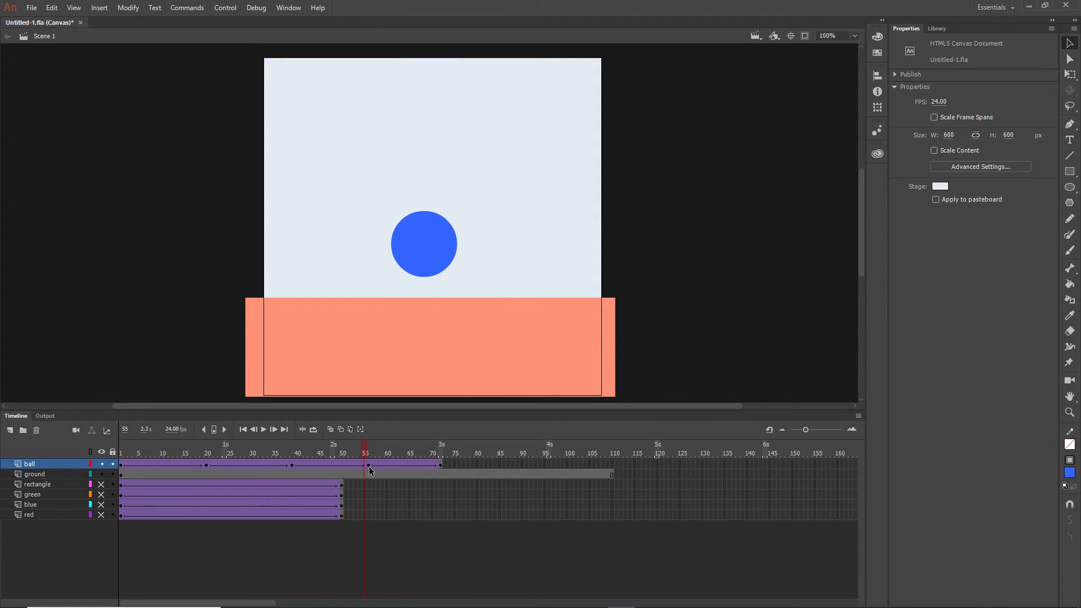
# - Give the ball's tween from frame 56 to 72 a custom ease curve that starts steep and flattens out at the end
pyautogui.click(370, 467)
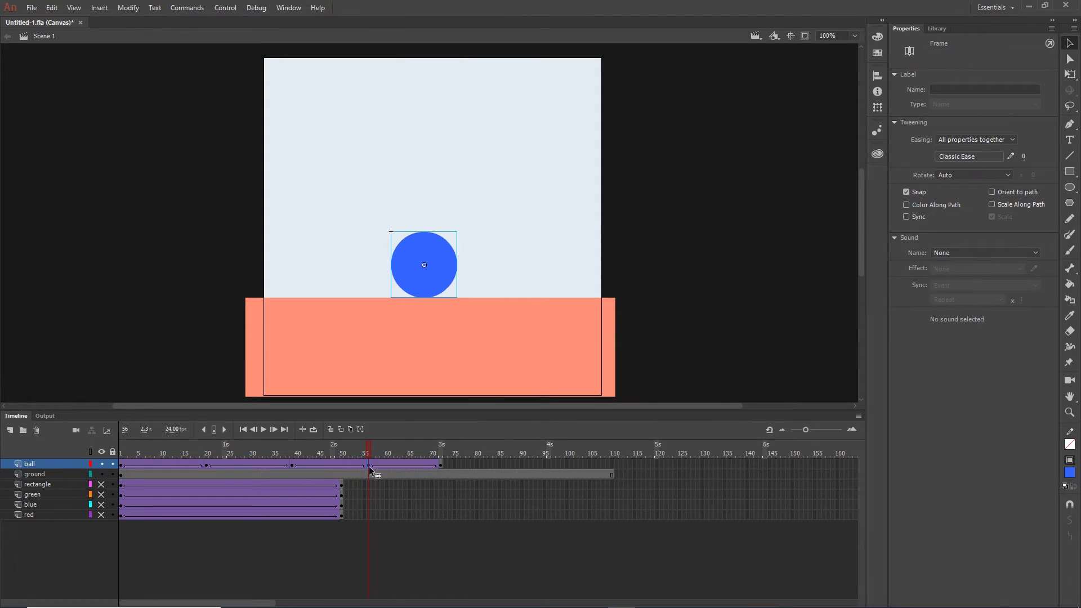
pyautogui.click(1012, 157)
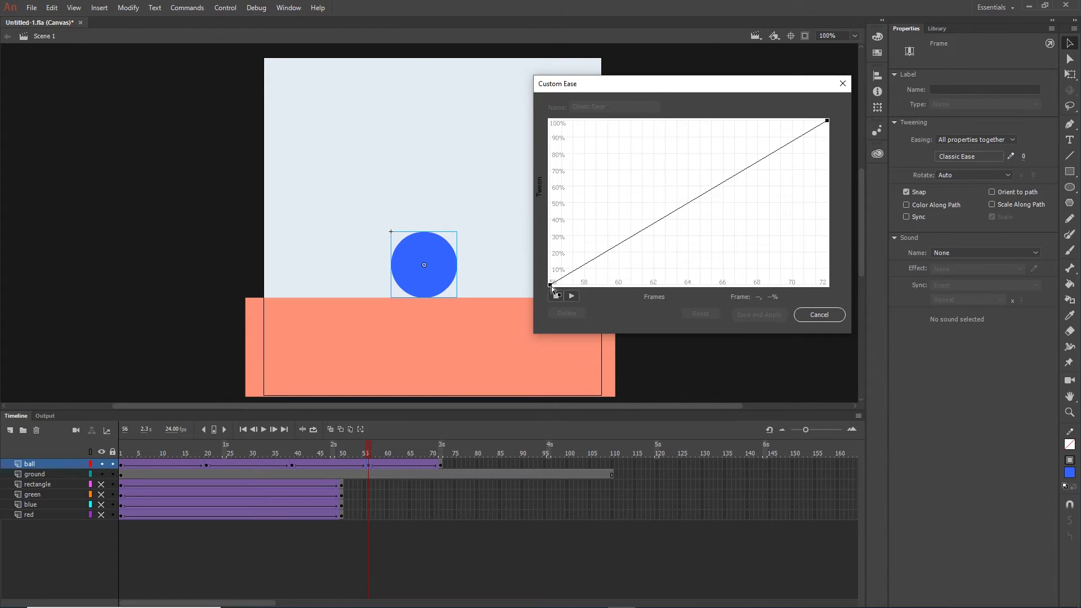
pyautogui.click(551, 285)
pyautogui.moveTo(644, 231); pyautogui.dragTo(601, 170)
pyautogui.click(827, 119)
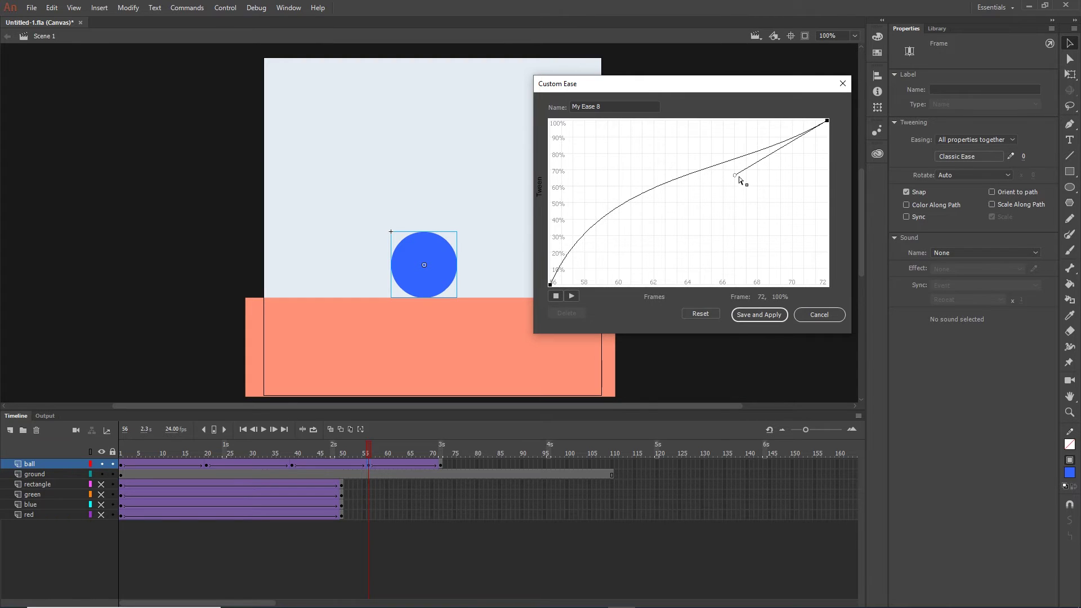
pyautogui.moveTo(736, 175); pyautogui.dragTo(691, 106)
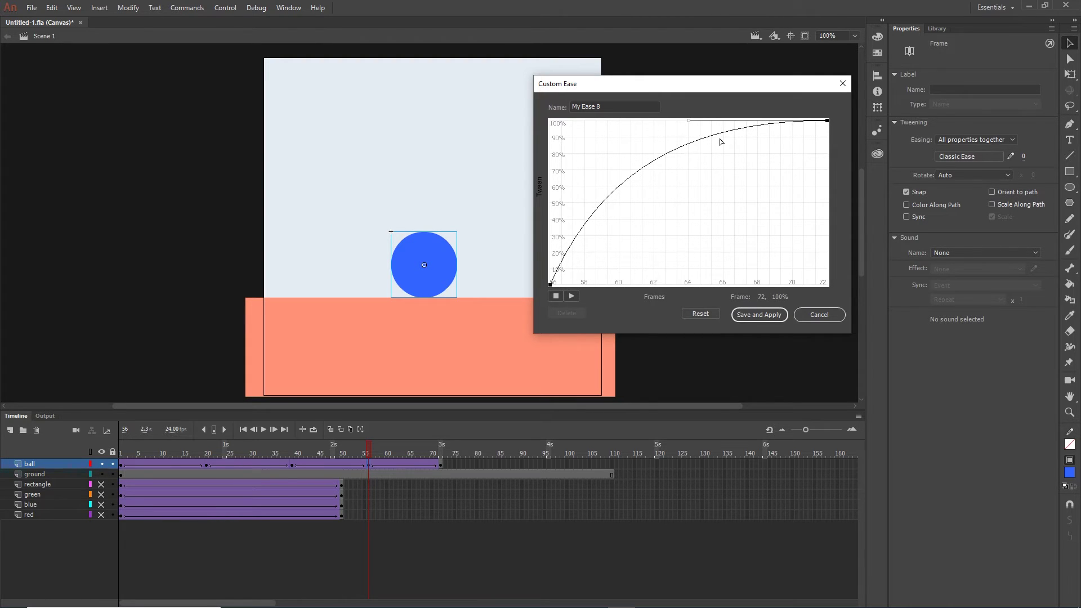
pyautogui.click(758, 315)
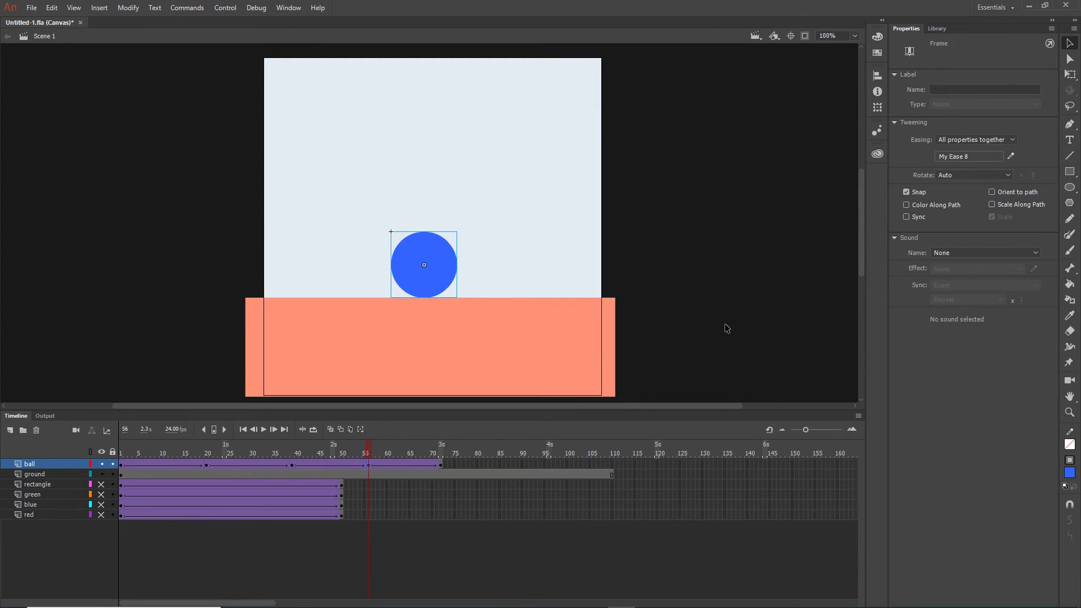
# - Preview the bouncing animation in the browser, close the preview, and scrub the timeline from frame 56 to 71
pyautogui.hotkey('ctrl', 'Return')
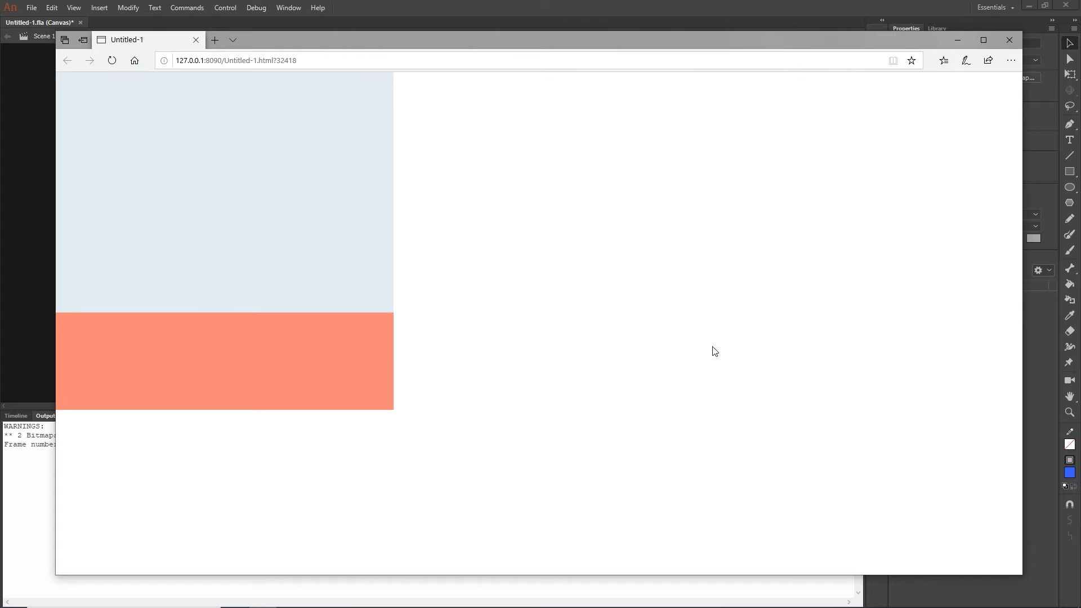
pyautogui.click(1010, 40)
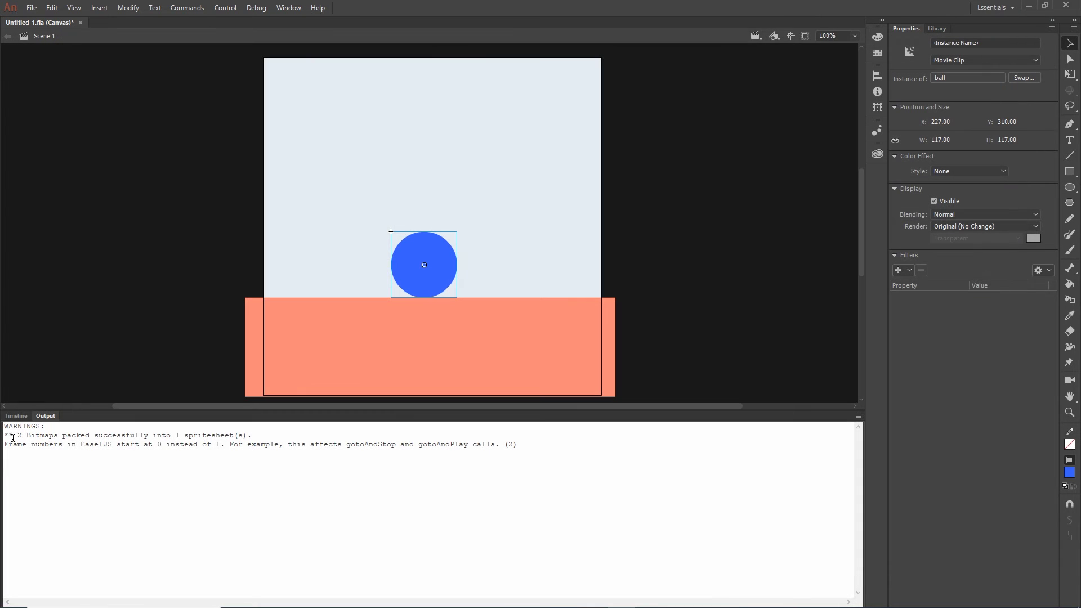
pyautogui.click(12, 417)
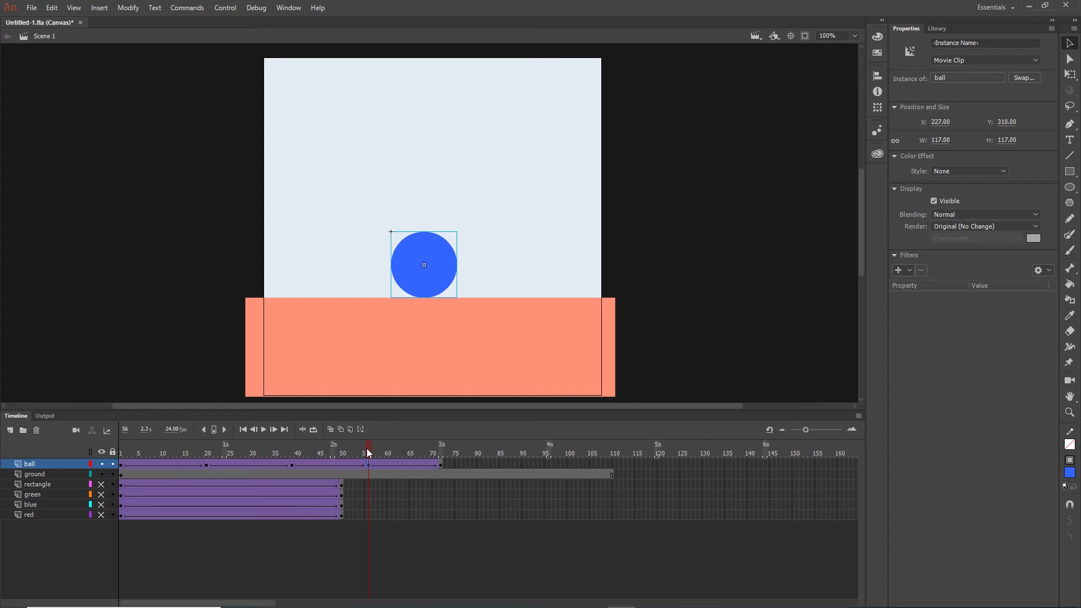
pyautogui.moveTo(367, 450); pyautogui.dragTo(437, 460)
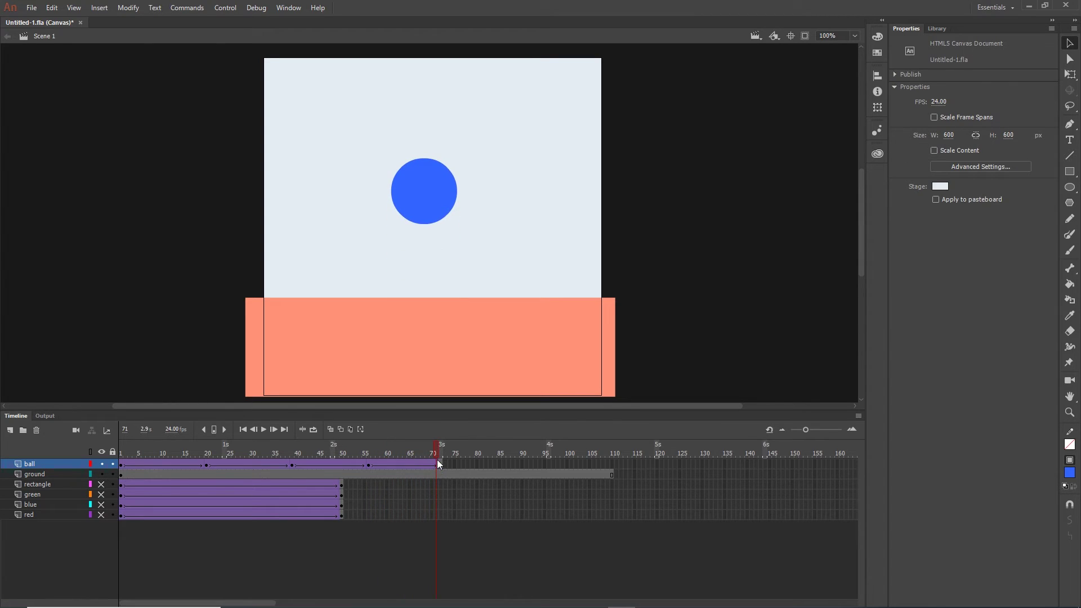
# - Add a keyframe to the ball layer at frame 89 and lower the ball straight down to Y 310, resting on the ground
pyautogui.click(440, 464)
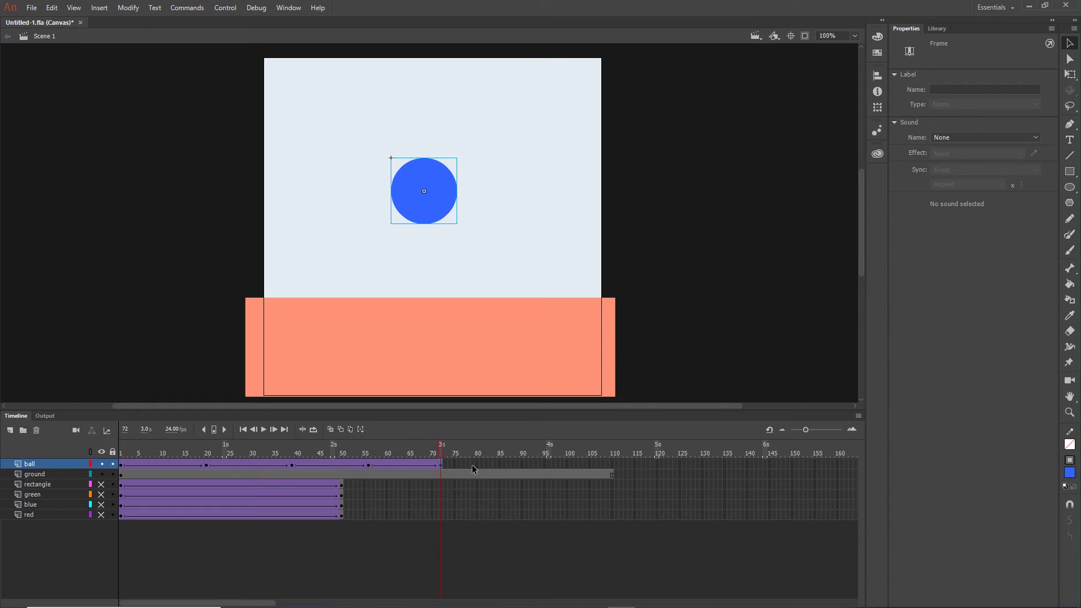
pyautogui.click(516, 465)
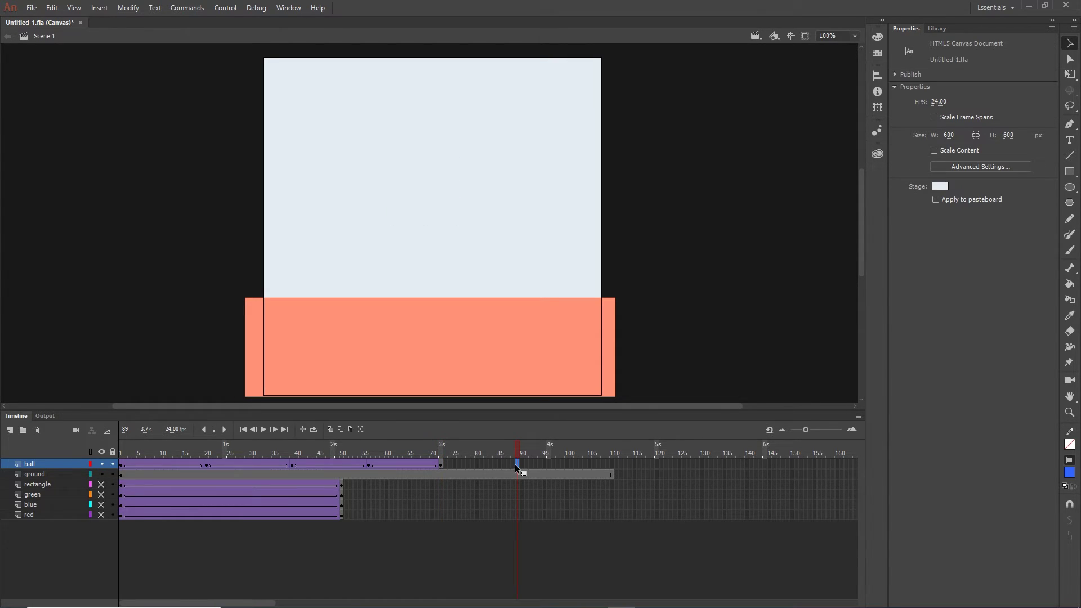
pyautogui.press('F5')
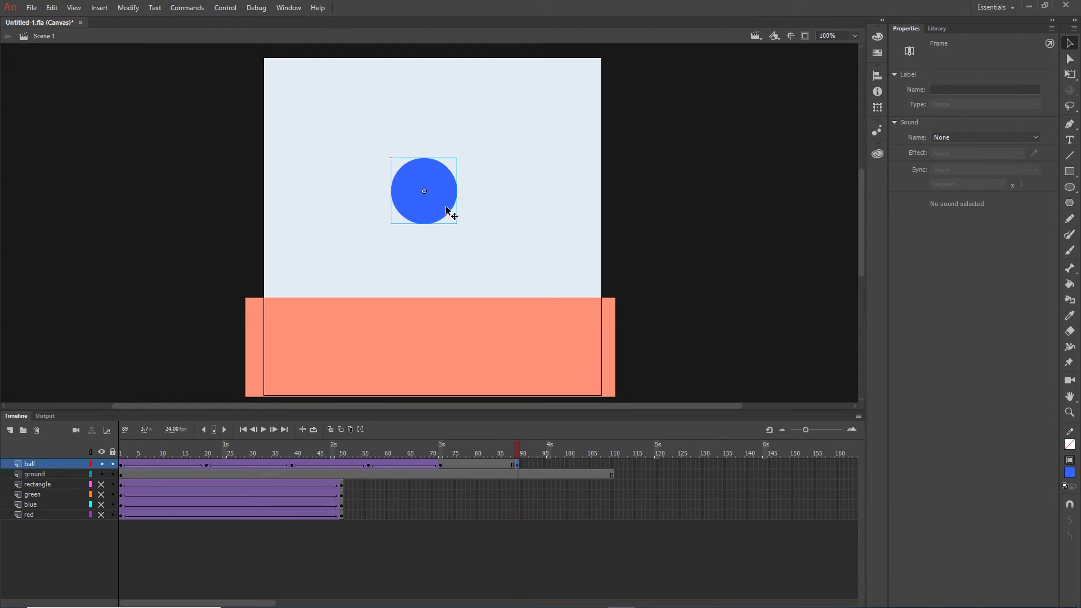
pyautogui.moveTo(437, 211); pyautogui.dragTo(437, 286)
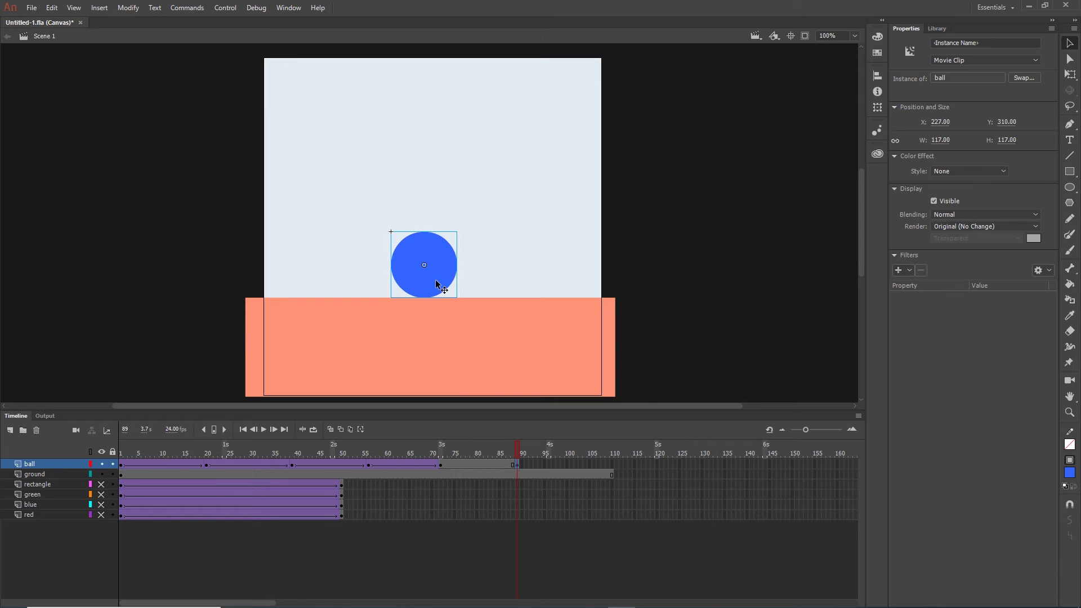
# - Add a keyframe at frame 102 of the ball layer and raise the ball straight up off the ground
pyautogui.click(576, 464)
pyautogui.press('F6')
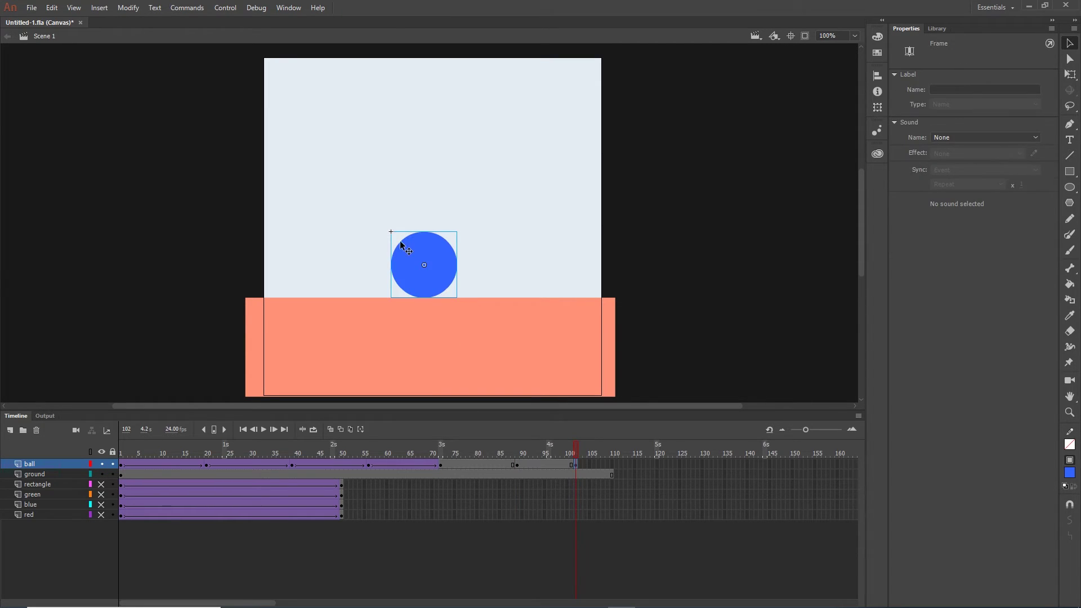
pyautogui.moveTo(437, 263); pyautogui.dragTo(435, 179)
# - Create classic tweens on the ball layer's two spans between frames 72, 89 and 102
pyautogui.click(550, 464)
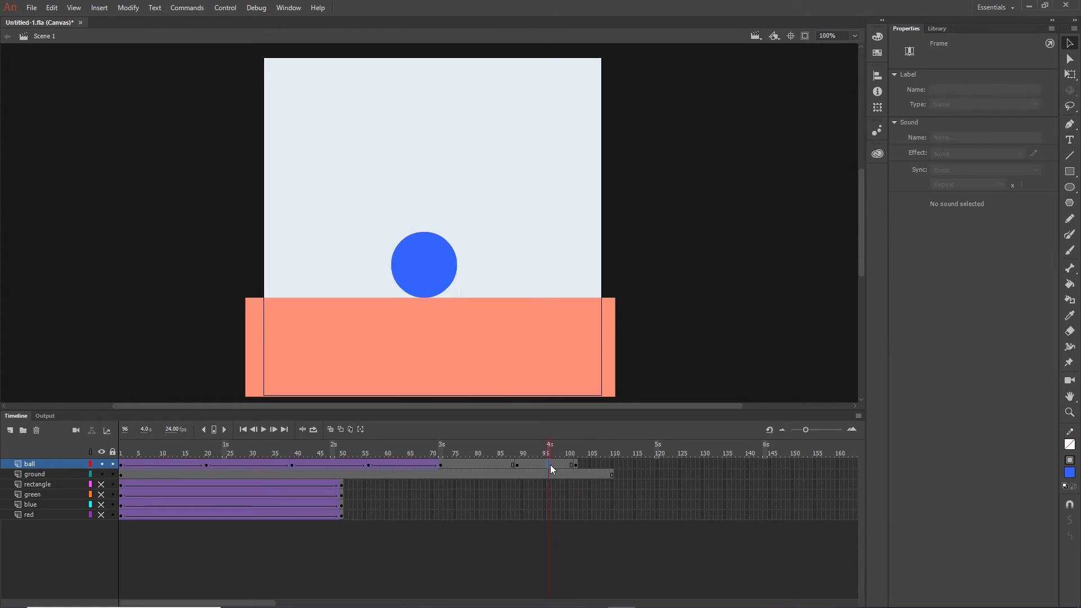
pyautogui.keyDown('shift'); pyautogui.click(479, 464); pyautogui.keyUp('shift')
pyautogui.rightClick(488, 463)
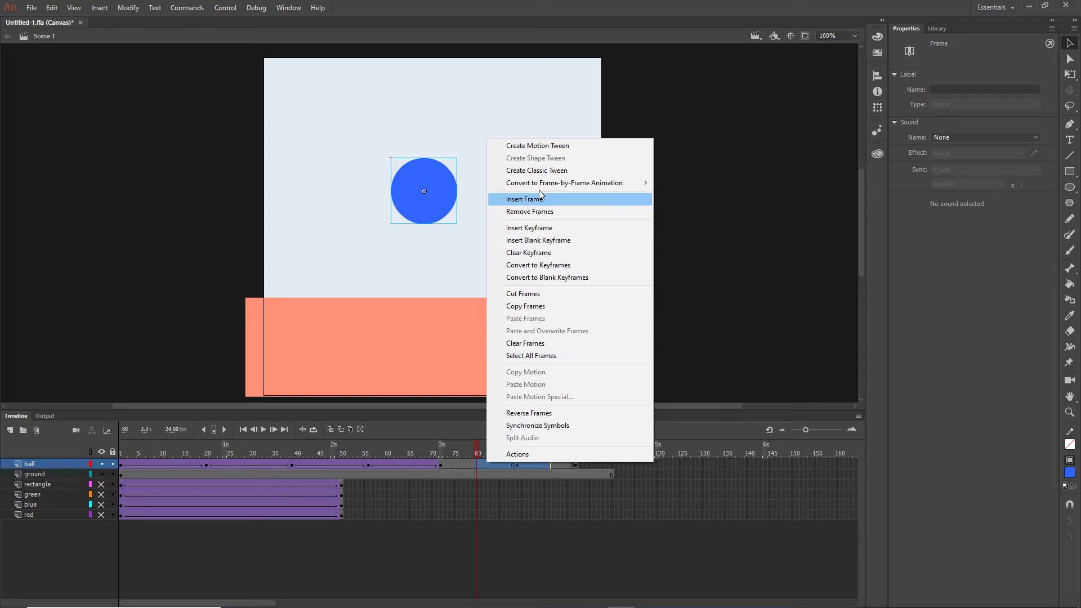
pyautogui.click(538, 170)
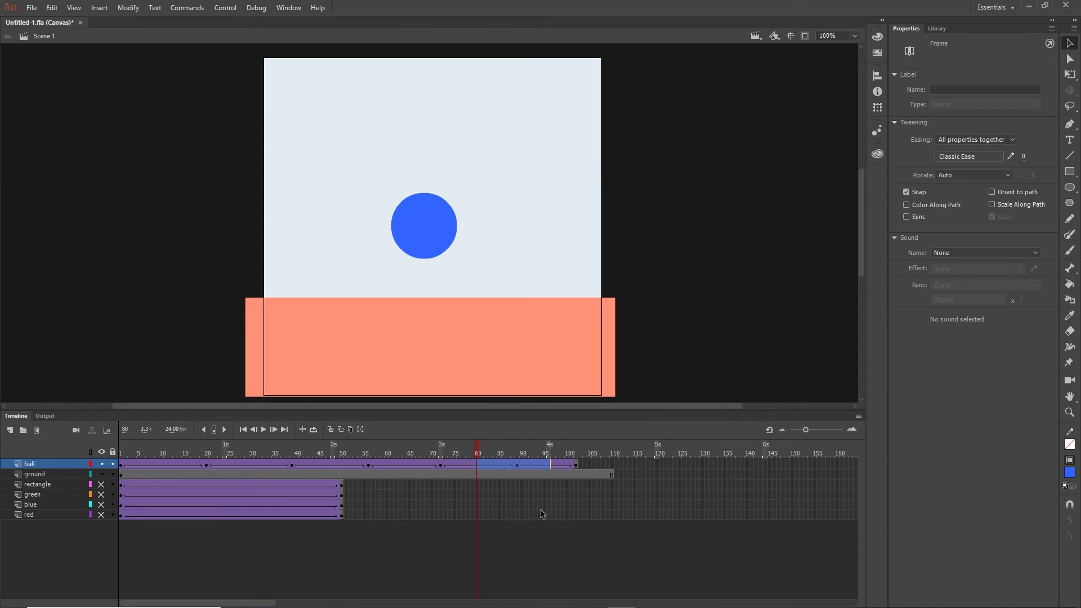
# - Scrub through the ball's falling spans starting at frames 1, 39 and 72 to compare their motion
pyautogui.click(445, 467)
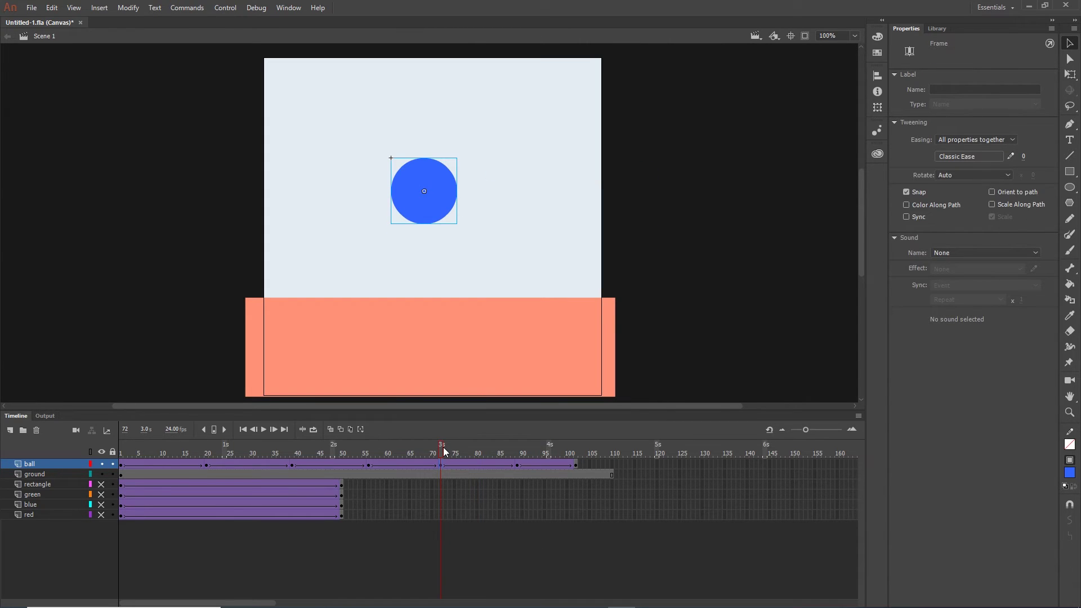
pyautogui.click(121, 467)
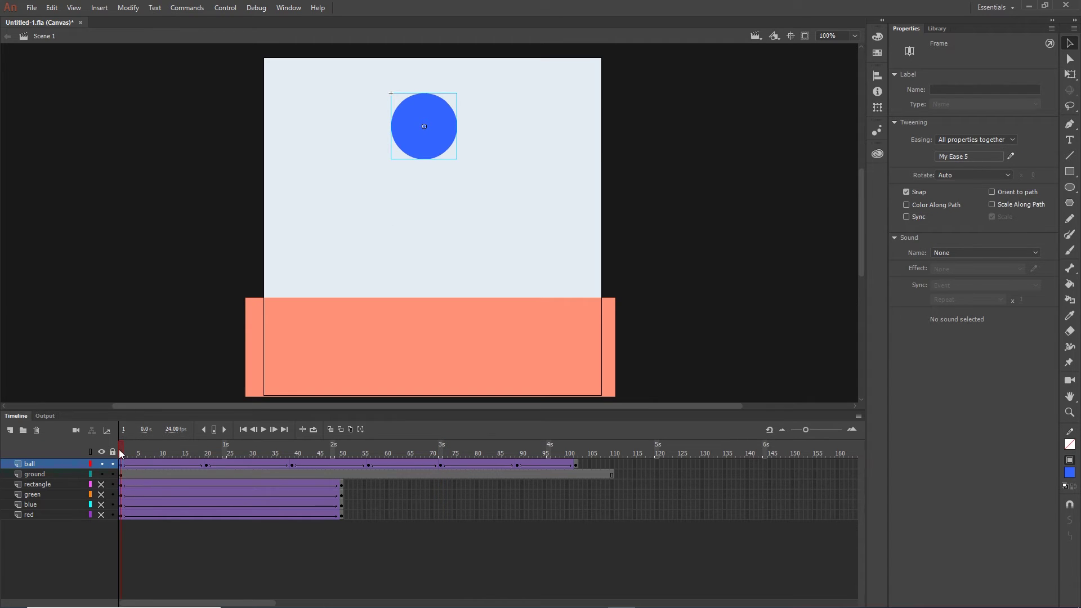
pyautogui.moveTo(122, 448); pyautogui.dragTo(201, 445)
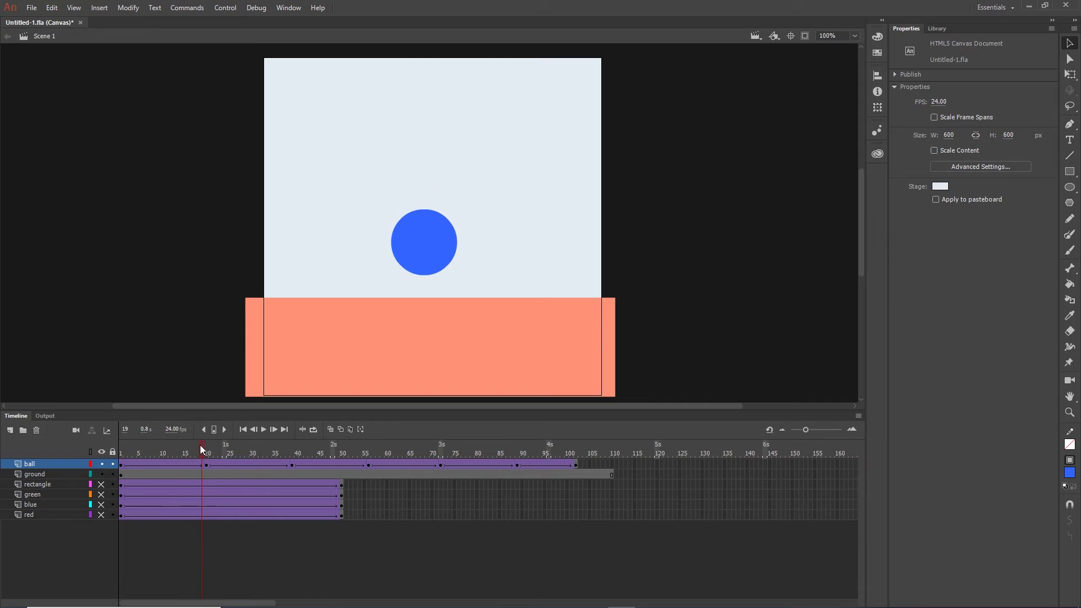
pyautogui.click(292, 465)
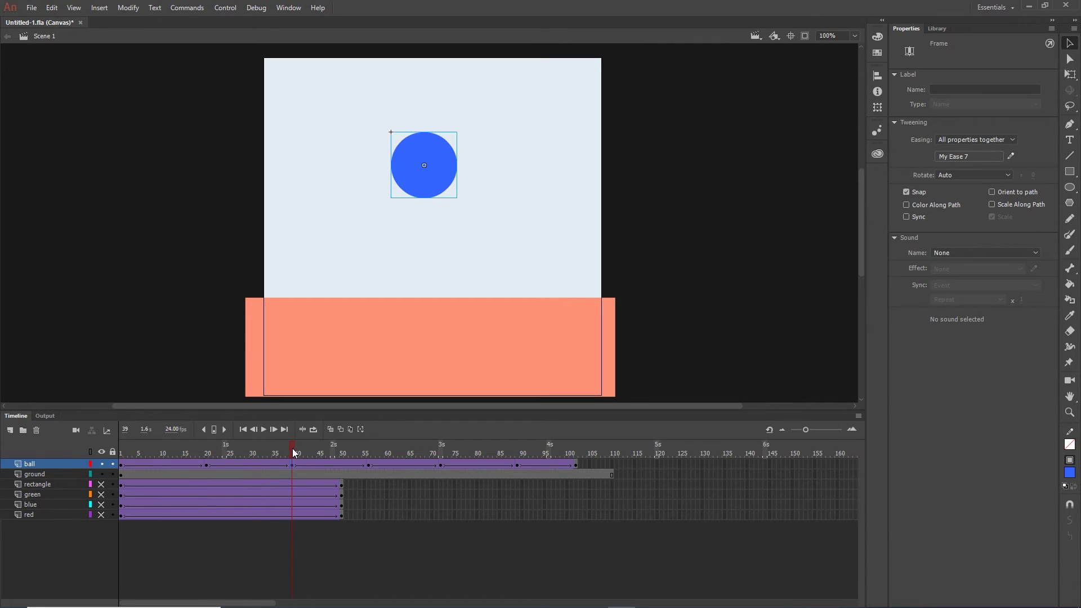
pyautogui.moveTo(294, 449); pyautogui.dragTo(370, 451)
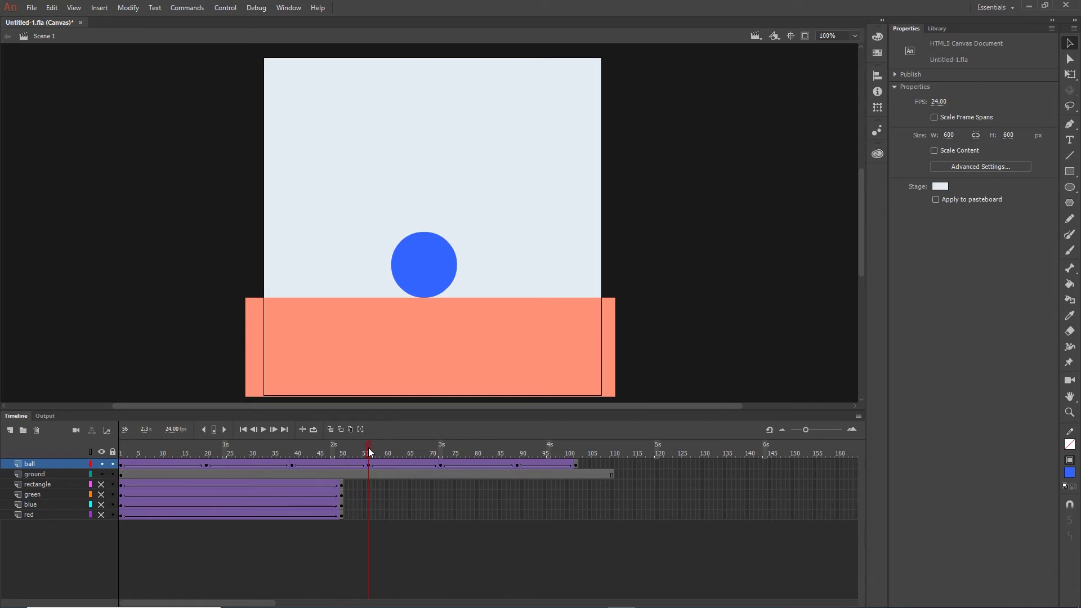
pyautogui.click(441, 465)
pyautogui.moveTo(444, 449); pyautogui.dragTo(503, 451)
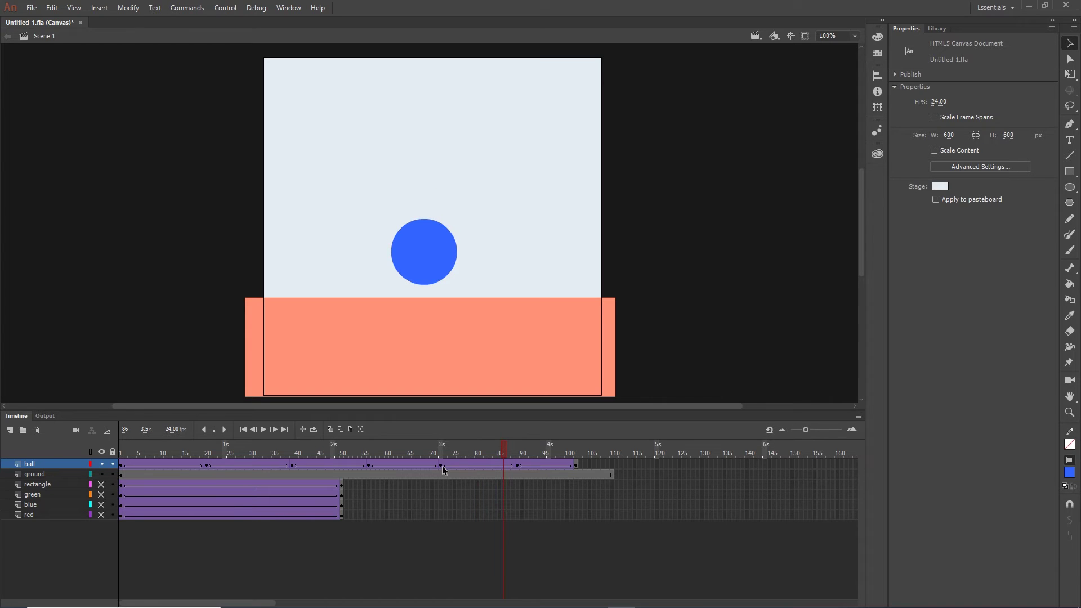
pyautogui.click(442, 466)
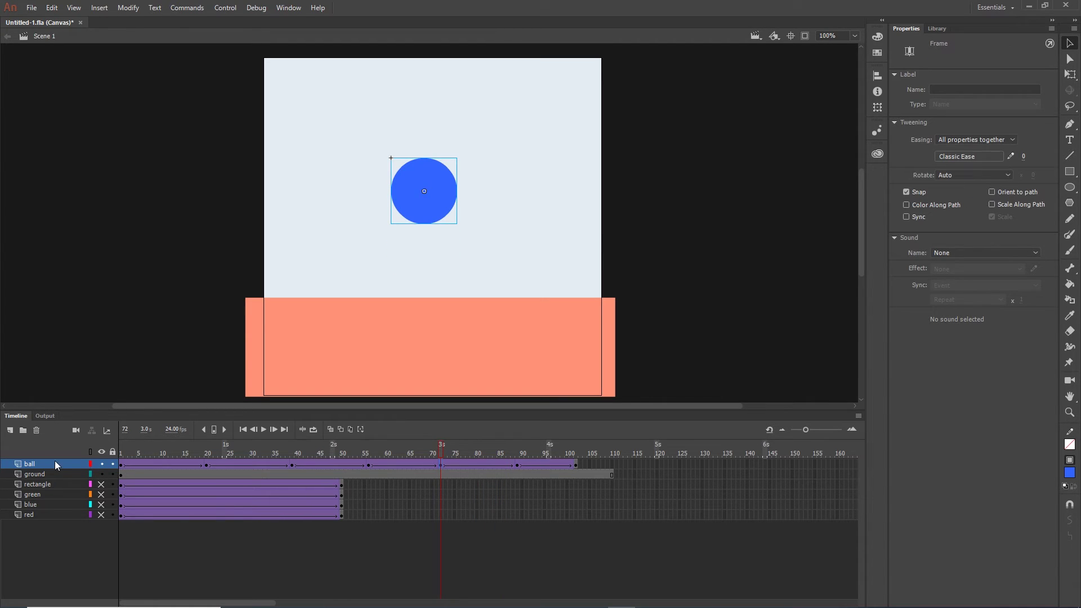
# - Copy the custom ease curve of the ball's first tween, starting at frame 1, and leave that tween's easing as it is
pyautogui.click(121, 466)
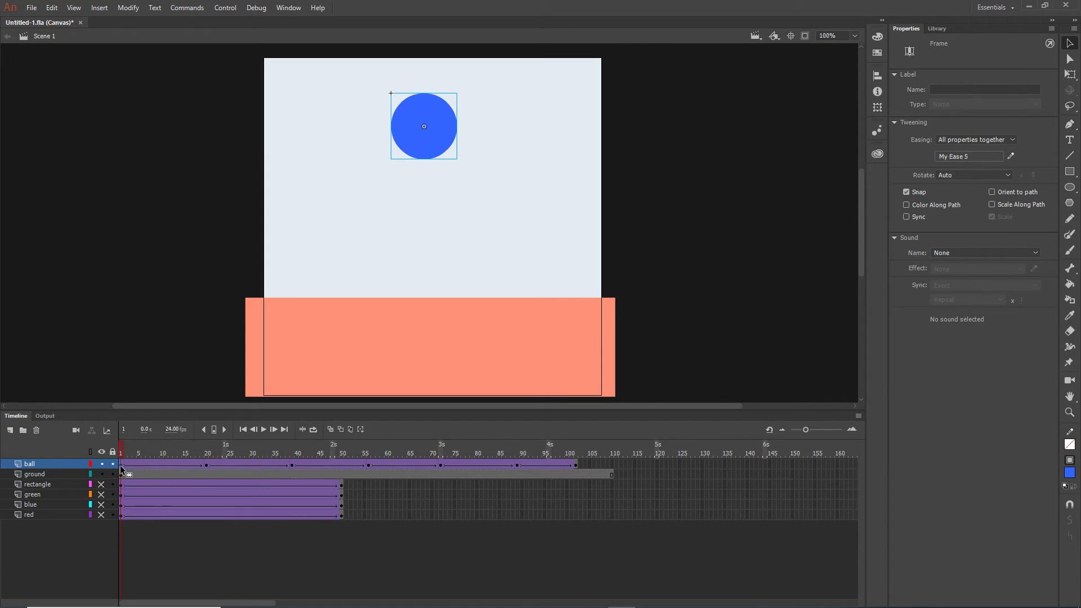
pyautogui.click(1011, 156)
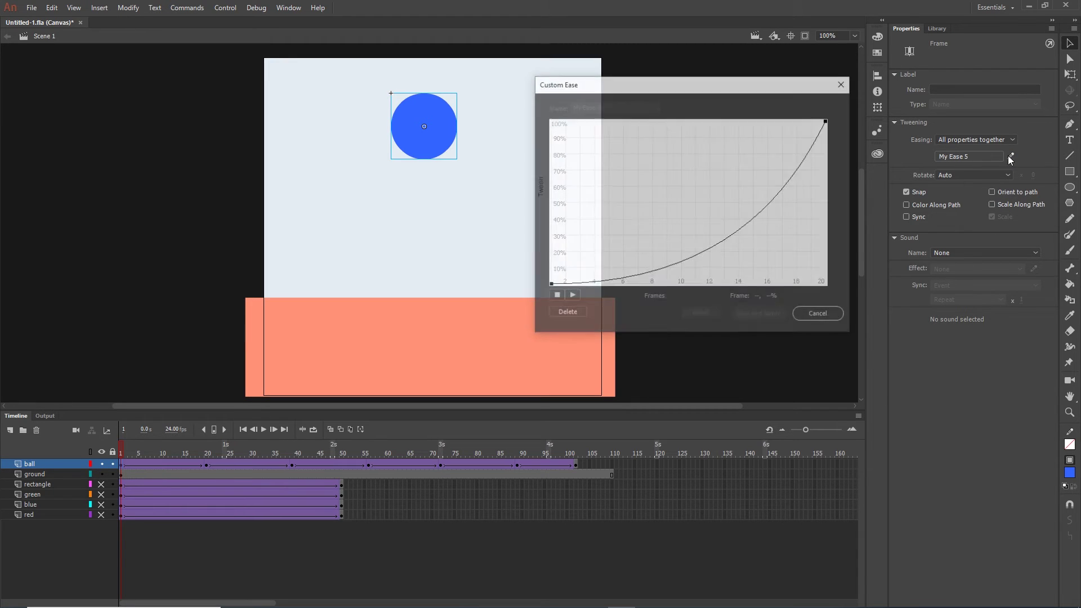
pyautogui.rightClick(551, 288)
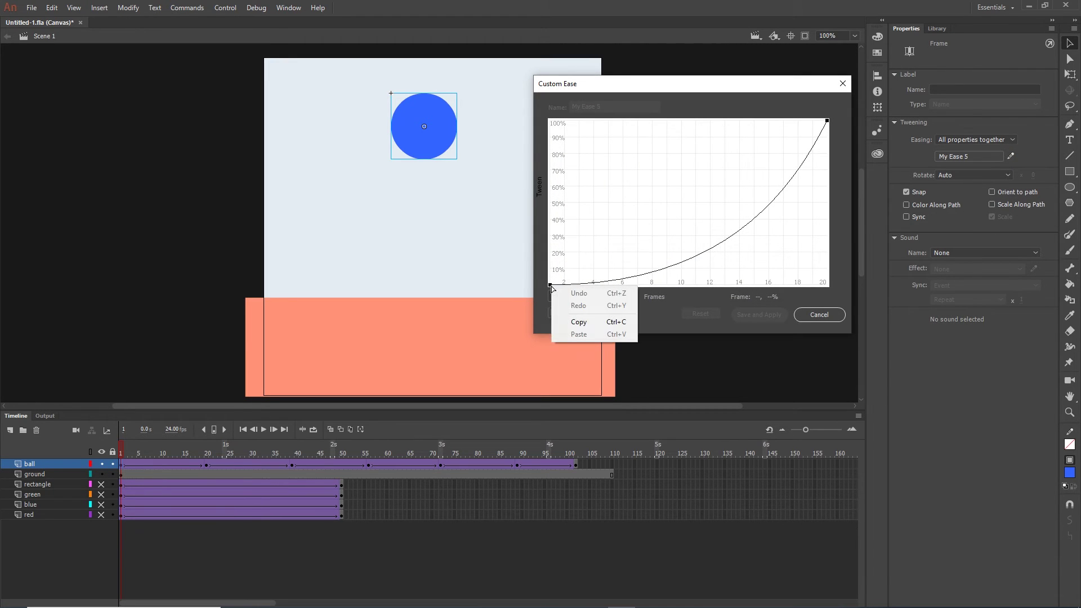
pyautogui.click(588, 323)
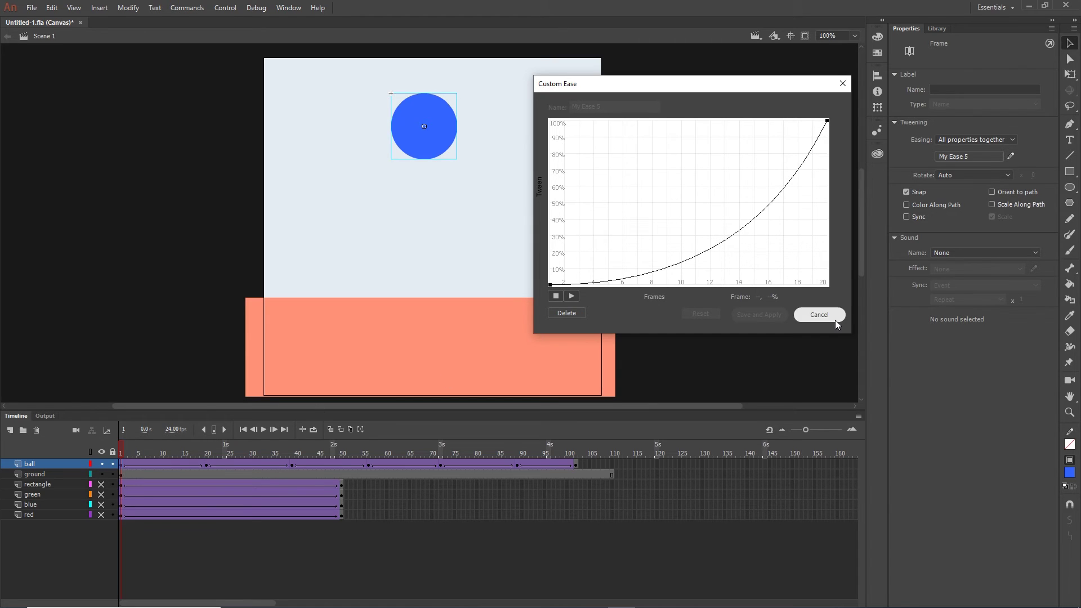
pyautogui.click(826, 315)
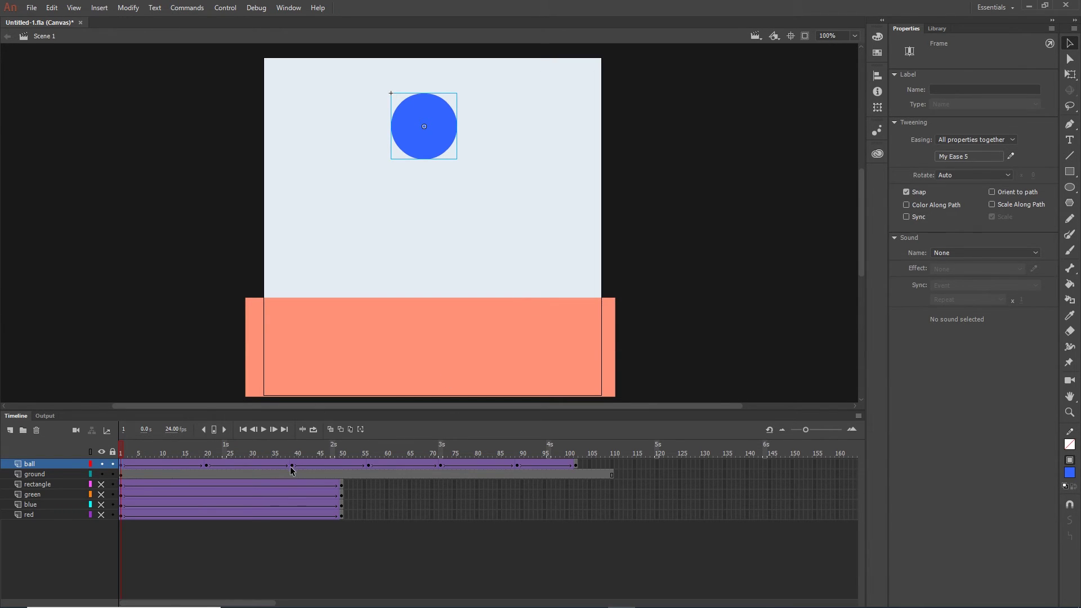
# - Paste the copied ease curve onto the ball's tween from frame 72 to 89 and save it as My Ease 9
pyautogui.click(291, 466)
pyautogui.click(441, 467)
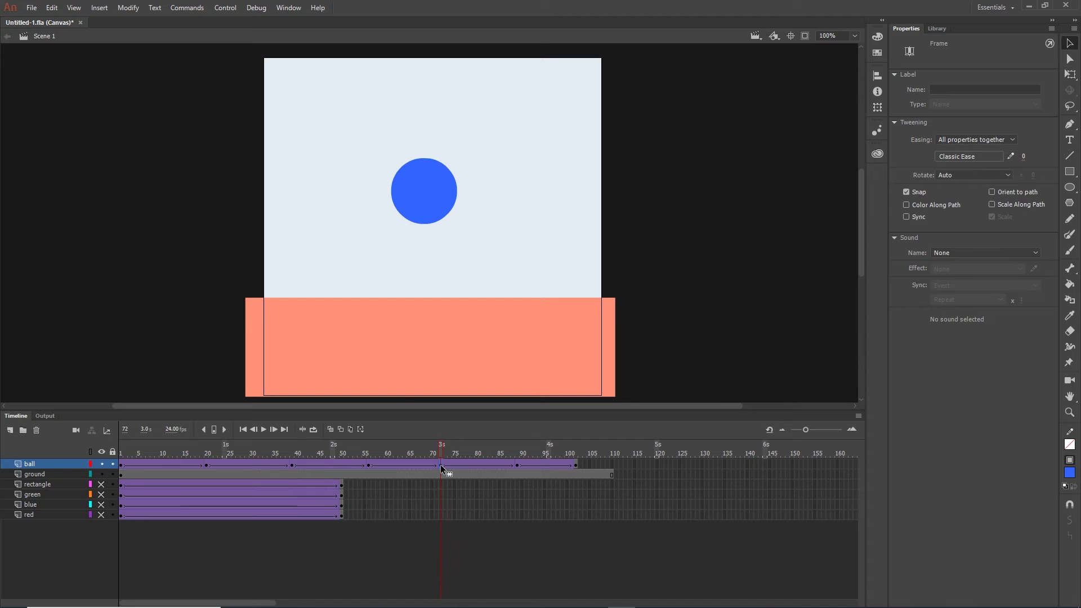
pyautogui.click(1011, 156)
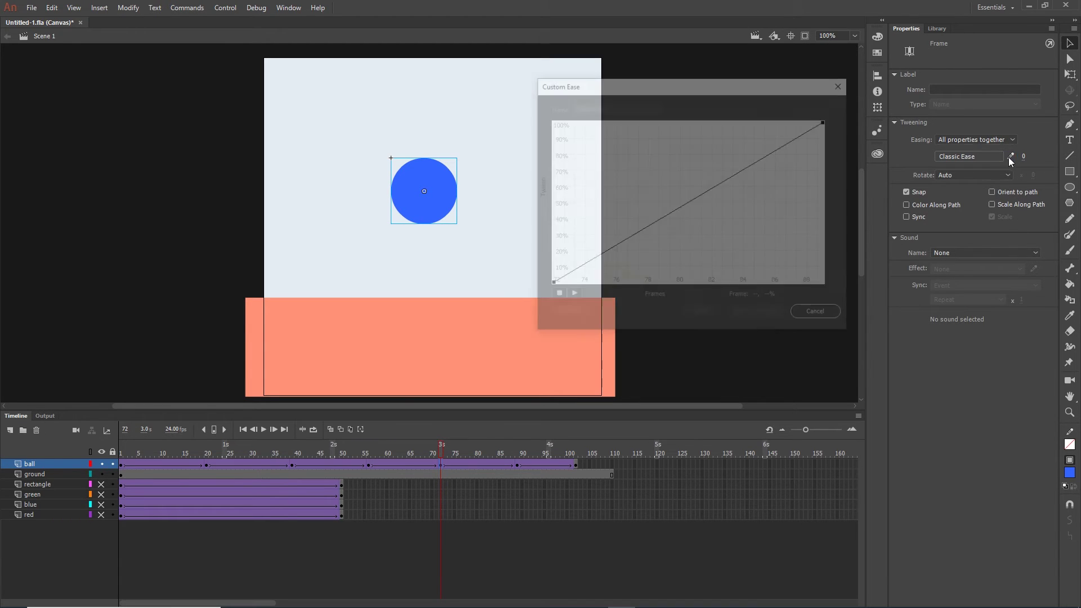
pyautogui.moveTo(554, 286); pyautogui.dragTo(710, 285)
pyautogui.rightClick(552, 286)
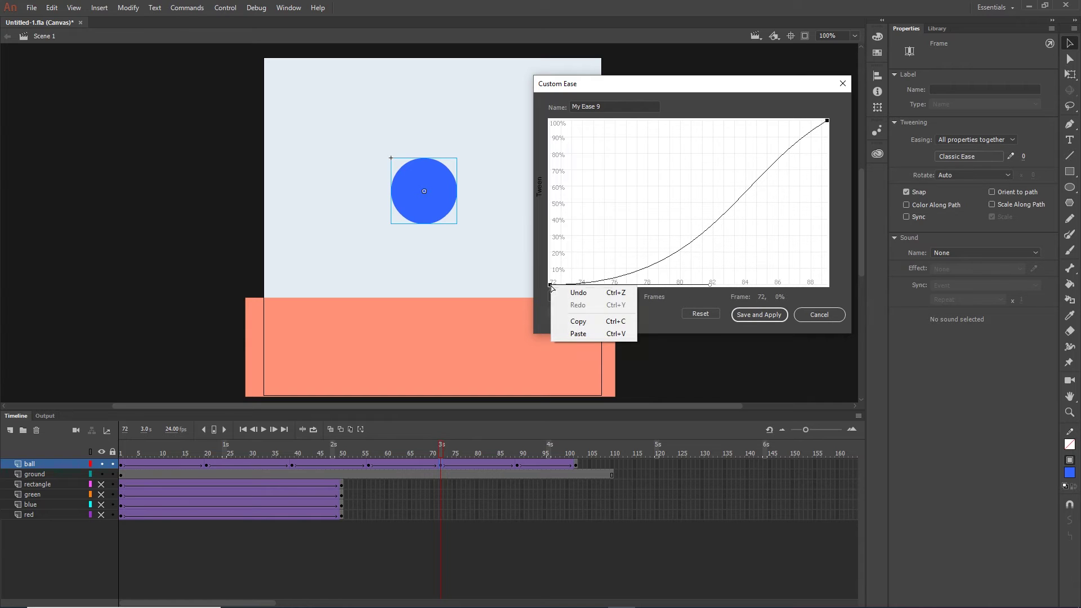
pyautogui.click(580, 333)
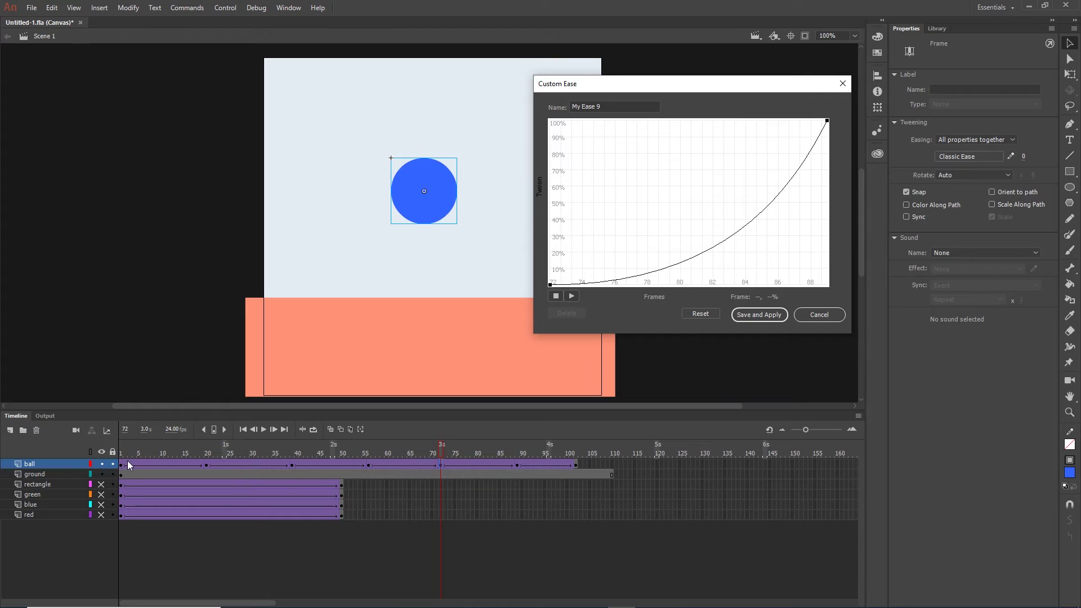
pyautogui.click(760, 315)
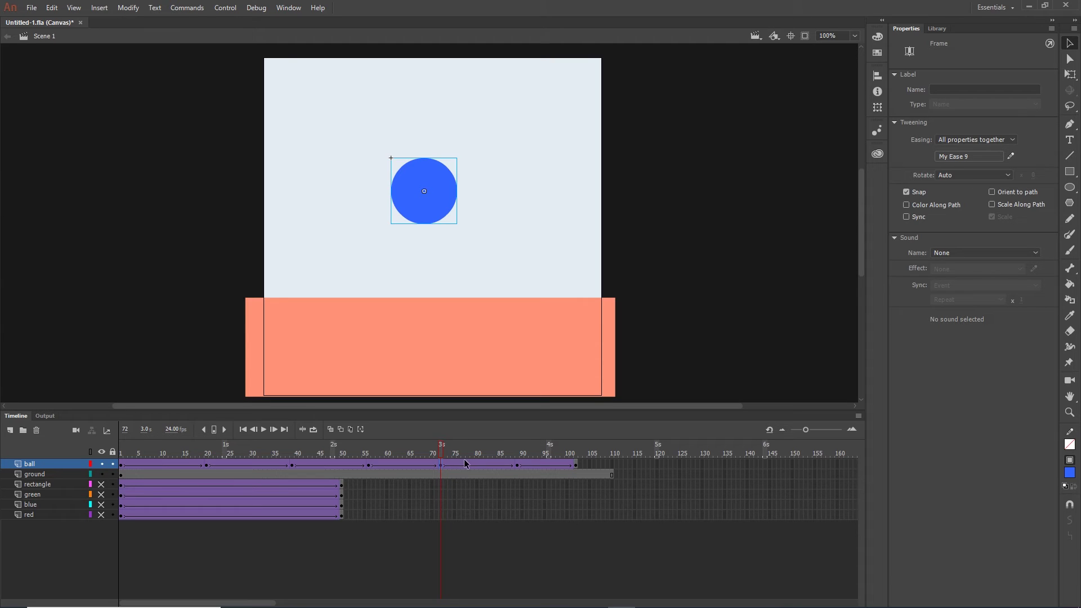
# - Copy the custom ease curve of the ball's rising tween starting at frame 20, leaving that tween's easing as it is
pyautogui.click(517, 466)
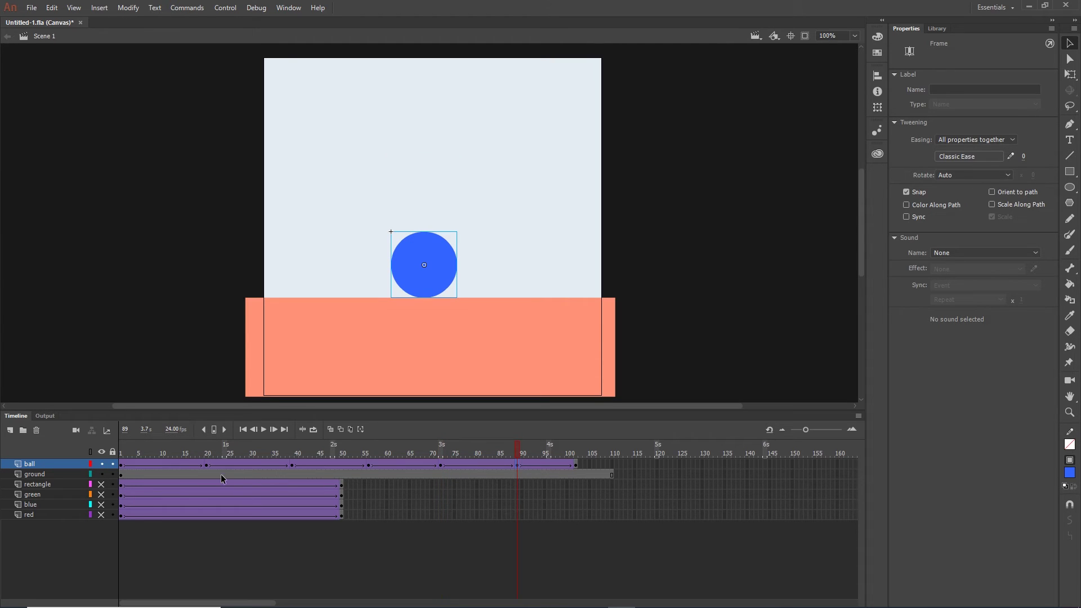
pyautogui.click(205, 466)
pyautogui.click(369, 464)
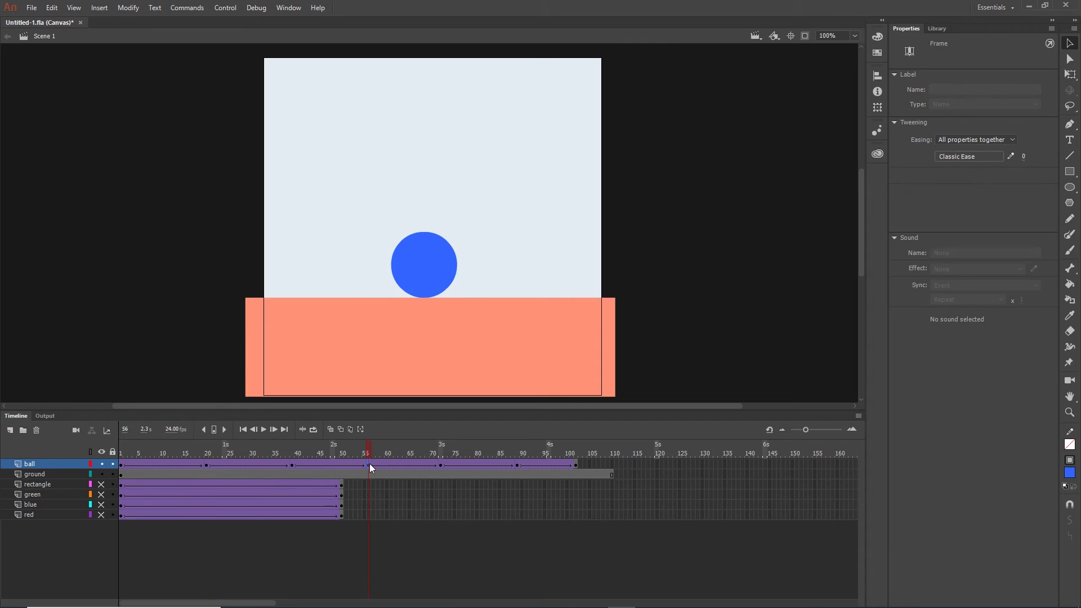
pyautogui.click(517, 465)
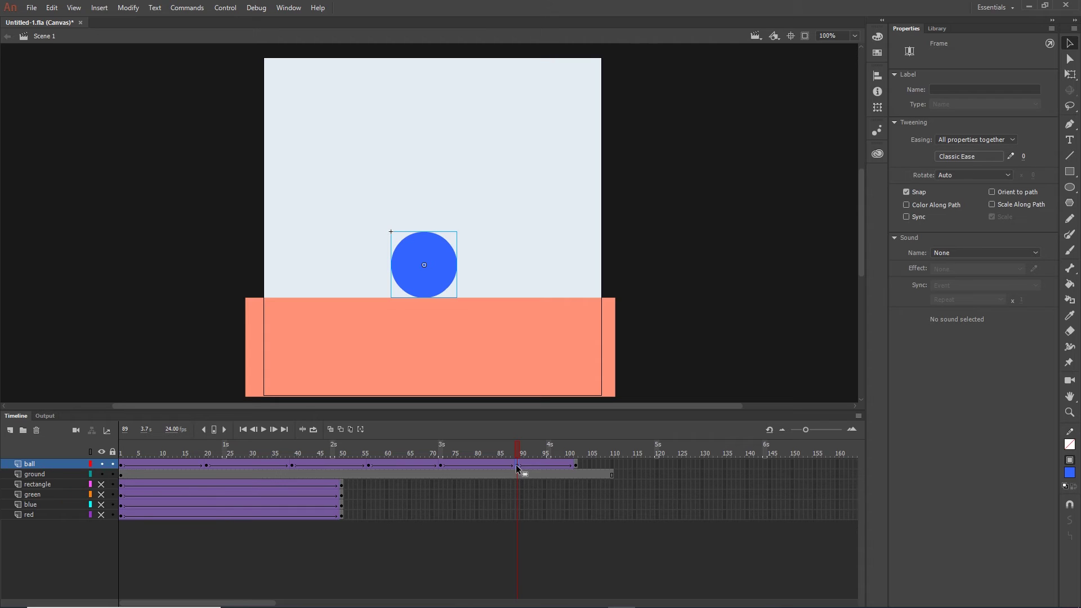
pyautogui.click(207, 465)
pyautogui.click(1011, 156)
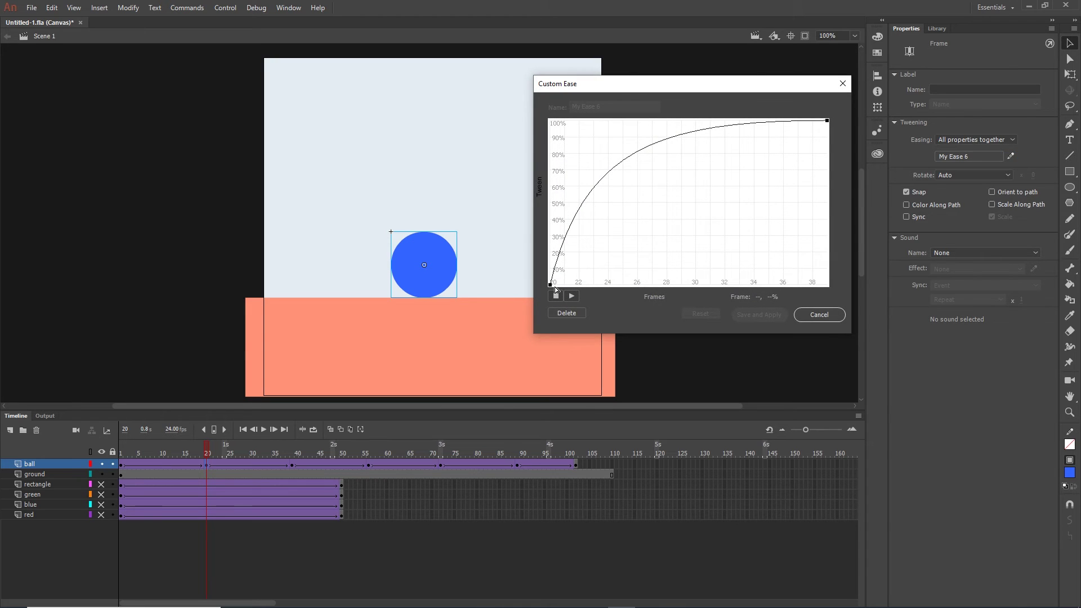
pyautogui.rightClick(551, 286)
pyautogui.click(592, 322)
pyautogui.click(819, 314)
# - Paste the copied ease curve onto the ball's tween from frame 89 to 102, then save and apply it
pyautogui.click(517, 466)
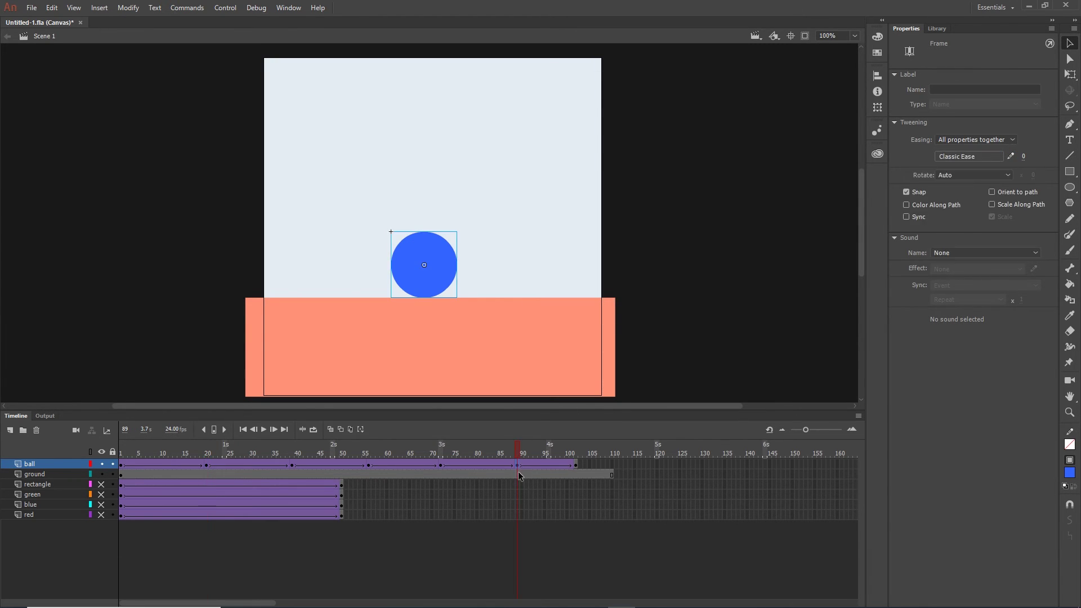
pyautogui.click(1011, 156)
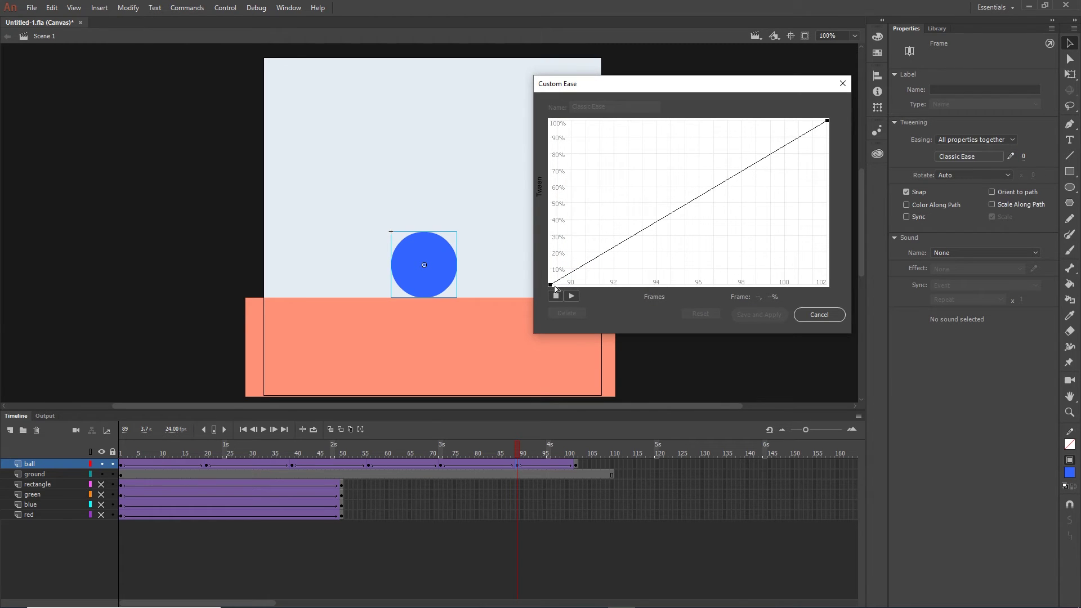
pyautogui.rightClick(551, 286)
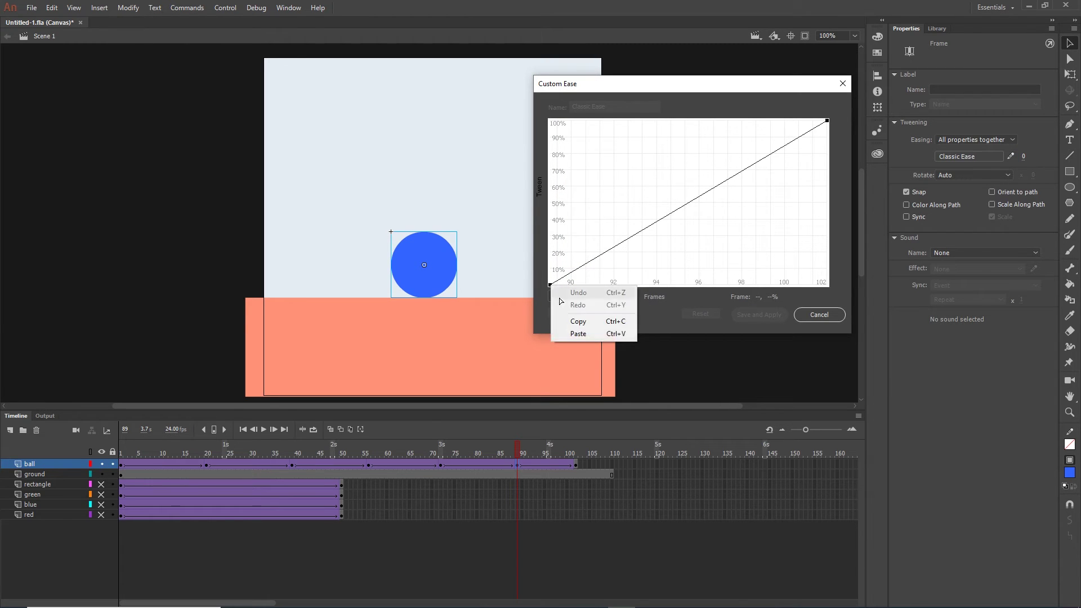
pyautogui.click(581, 336)
pyautogui.click(769, 316)
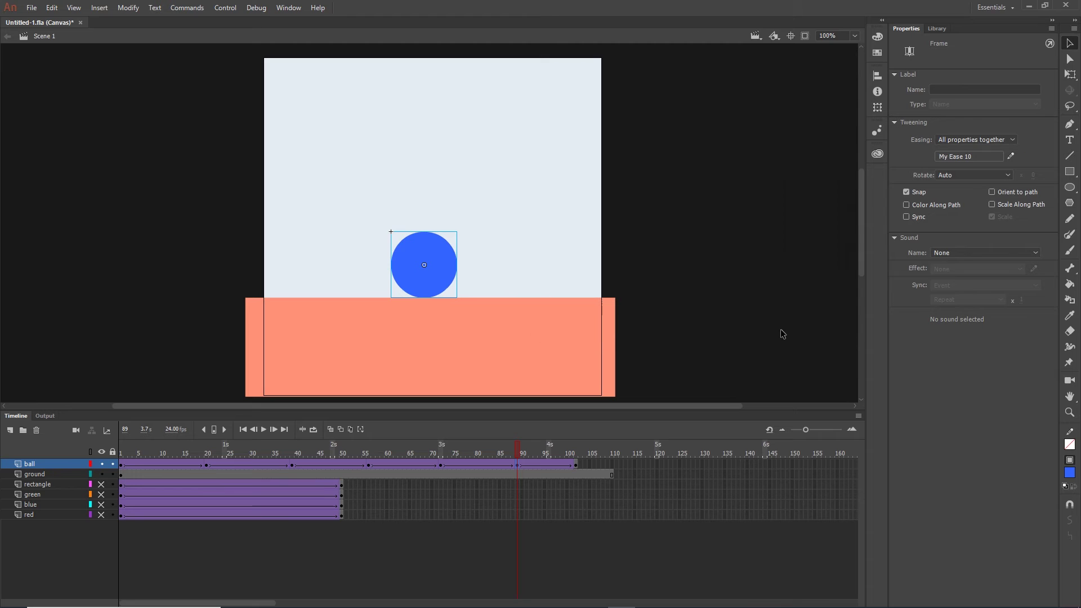
# - Test the bouncing ball animation in the browser and return to the timeline
pyautogui.hotkey('ctrl', 'Return')
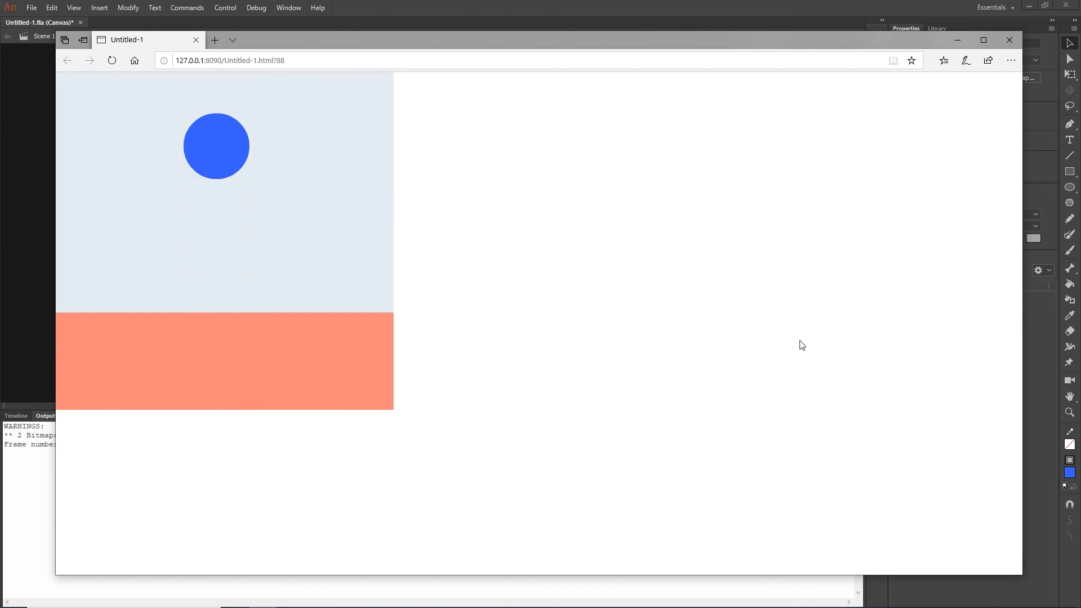
pyautogui.click(1013, 44)
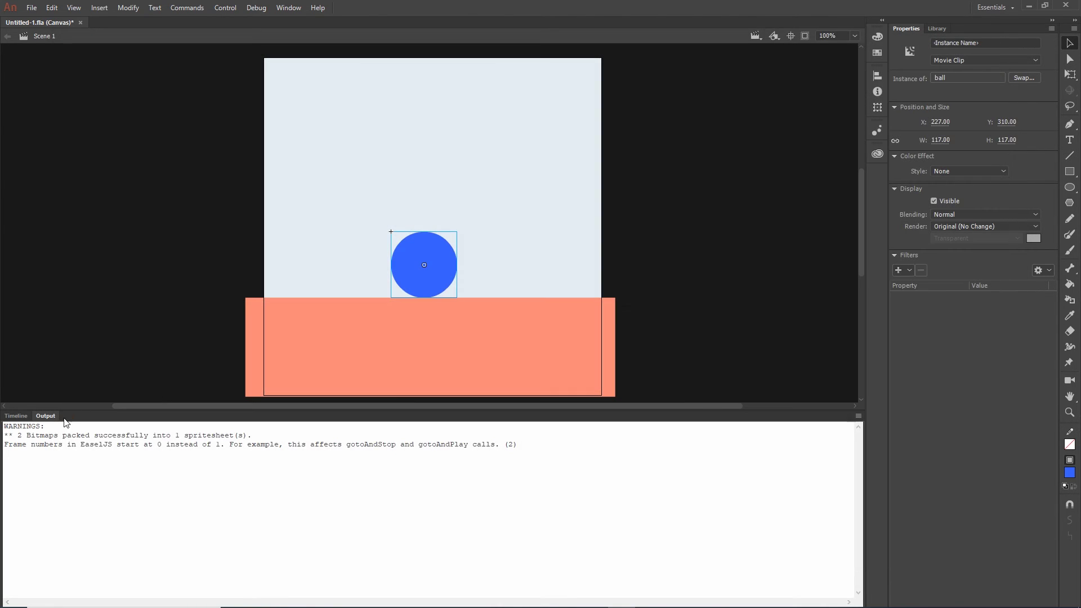
pyautogui.click(16, 416)
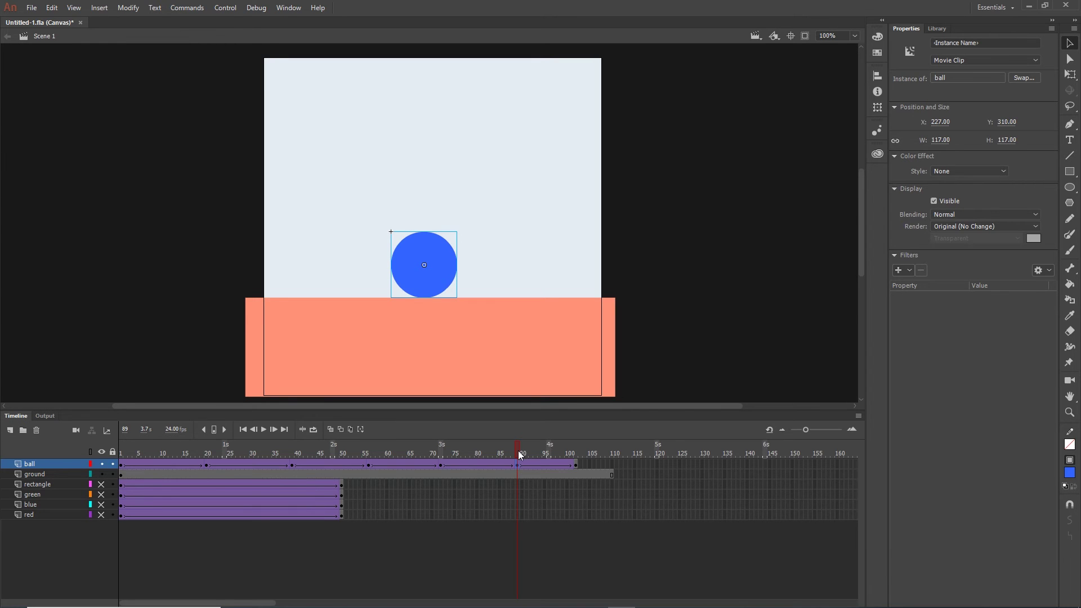
# - Lower the ball at its last keyframe, frame 102, to about Y 249 so the final bounce peaks lower
pyautogui.moveTo(519, 455); pyautogui.dragTo(546, 454)
pyautogui.click(575, 465)
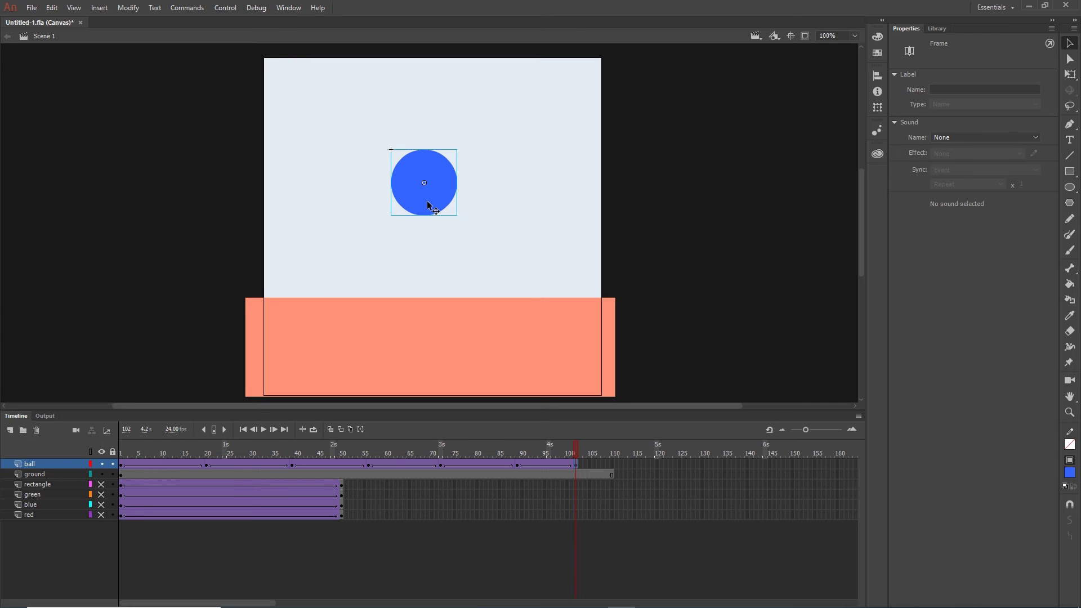
pyautogui.moveTo(427, 200); pyautogui.dragTo(425, 254)
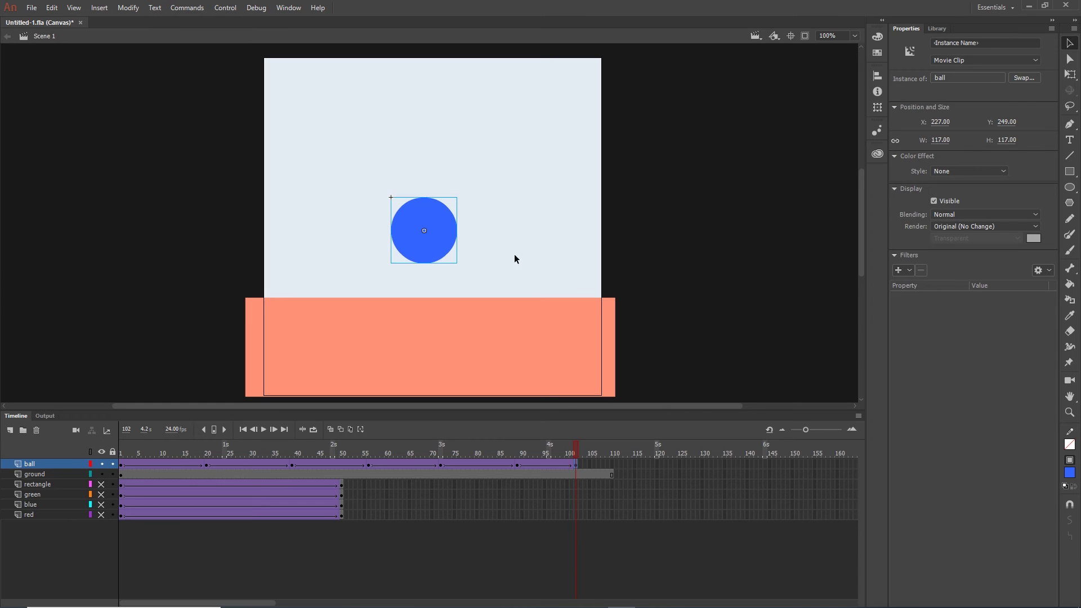
# - Test the animation in the browser again with the lowered final bounce, and return to the timeline
pyautogui.hotkey('ctrl', 'Return')
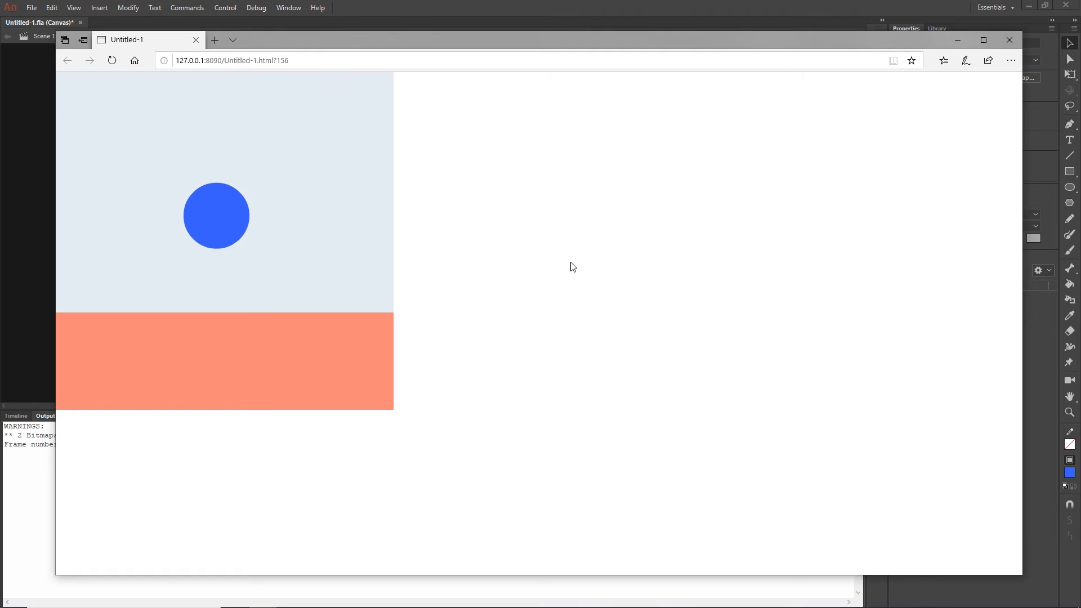
pyautogui.click(1010, 40)
pyautogui.click(15, 416)
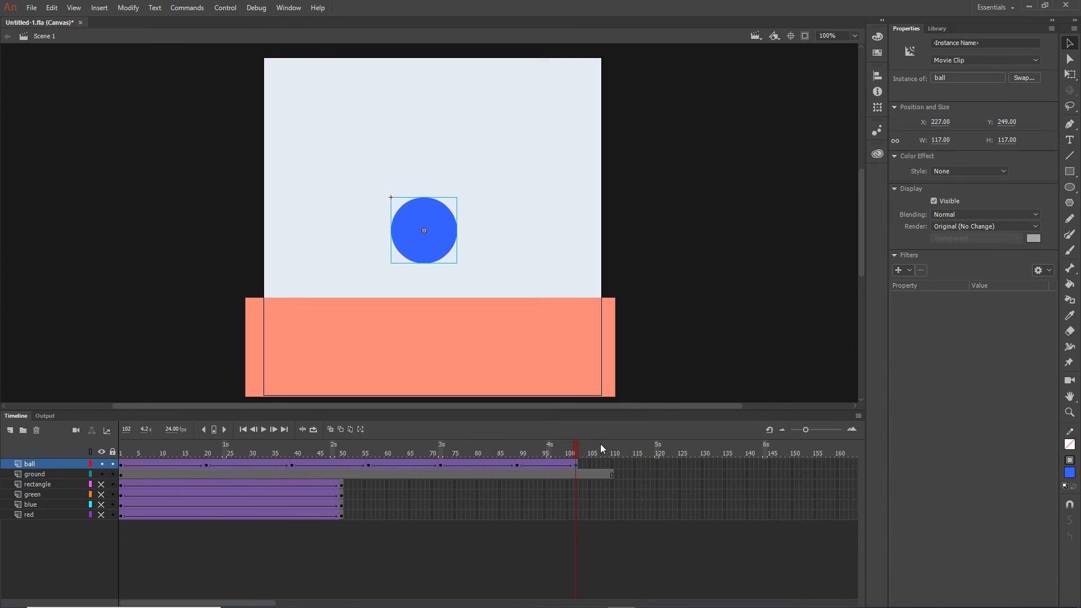
# - Scrub back through the ball's bounces to frame 1 to examine its height and the spacing of the keyframes
pyautogui.moveTo(579, 453); pyautogui.dragTo(260, 453)
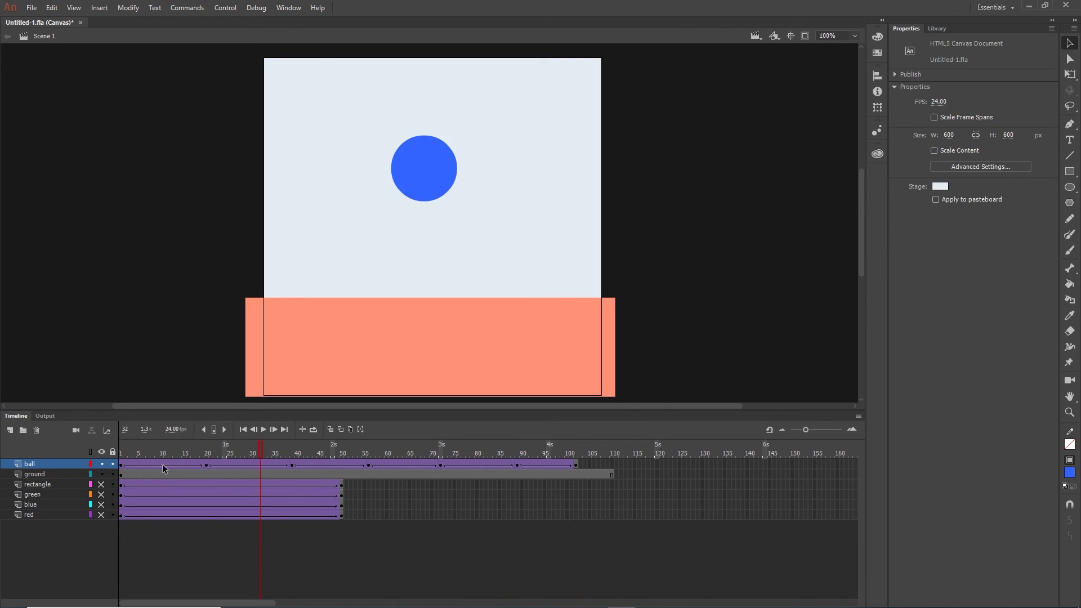
pyautogui.click(121, 467)
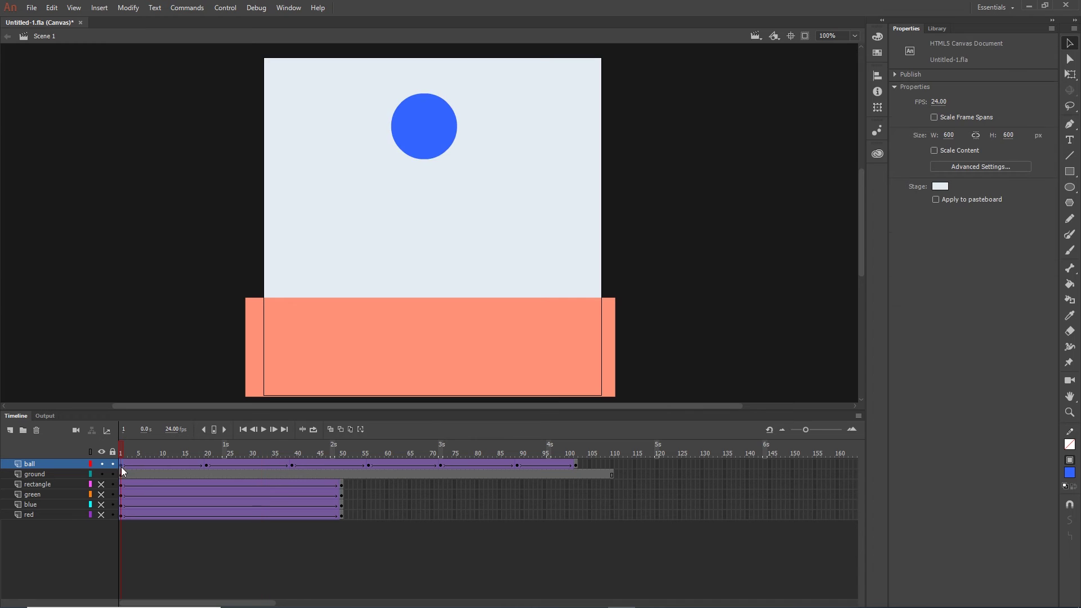
pyautogui.keyDown('shift'); pyautogui.click(207, 464); pyautogui.keyUp('shift')
pyautogui.click(242, 454)
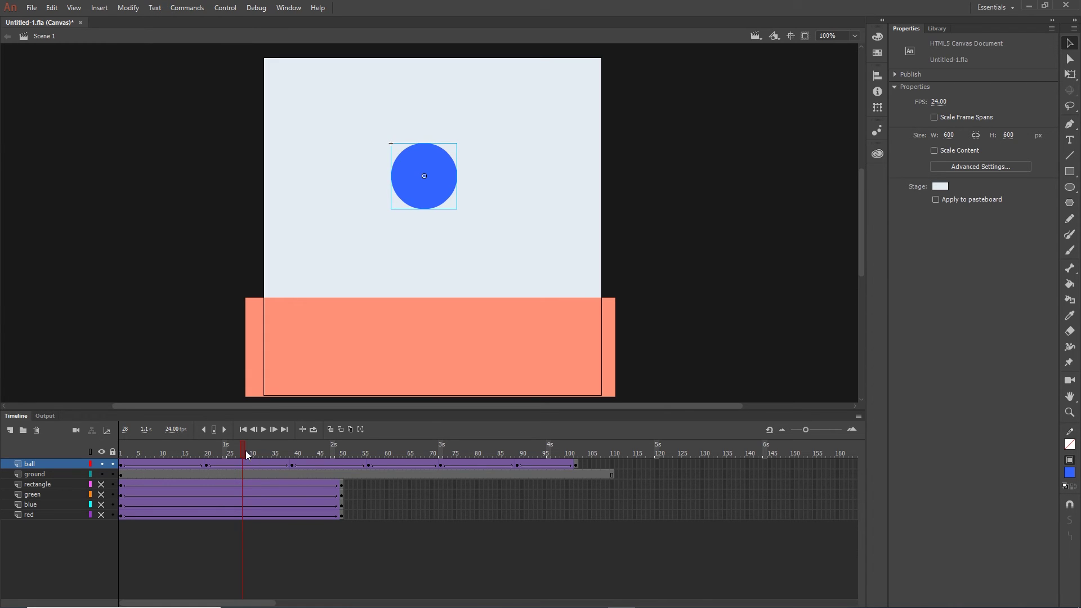
pyautogui.moveTo(243, 453); pyautogui.dragTo(144, 449)
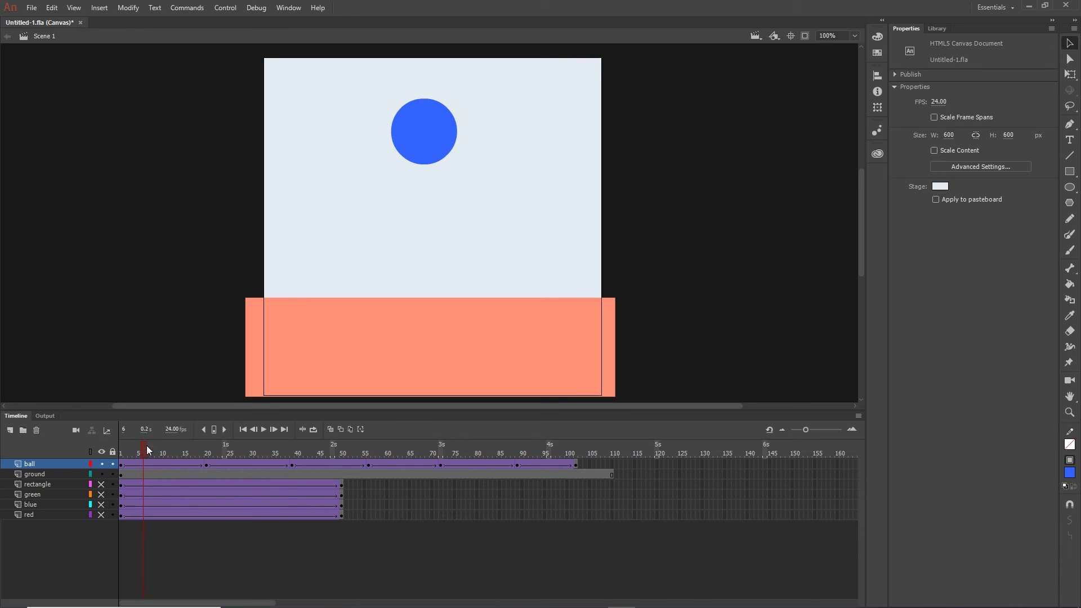
pyautogui.moveTo(146, 445); pyautogui.dragTo(120, 453)
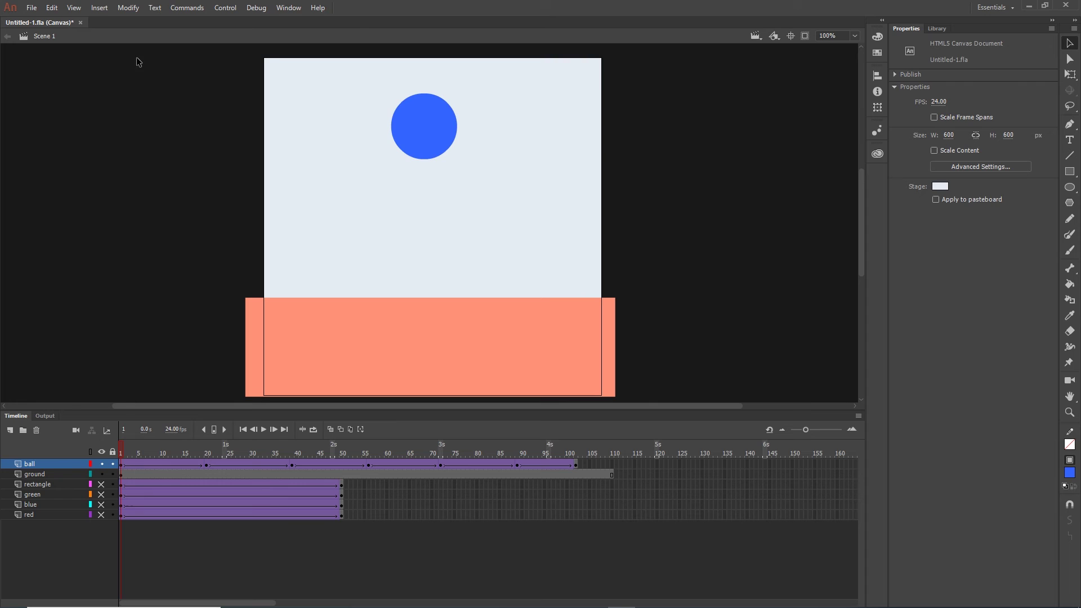
# - Show the rulers and place a horizontal guide through the ball's centre at frame 1
pyautogui.click(74, 7)
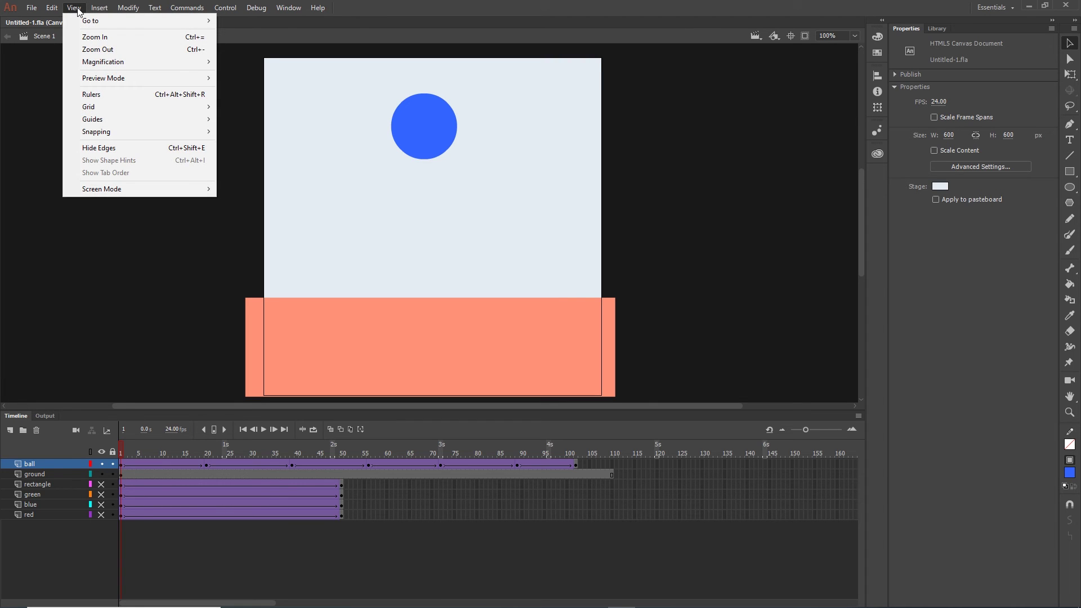
pyautogui.click(100, 94)
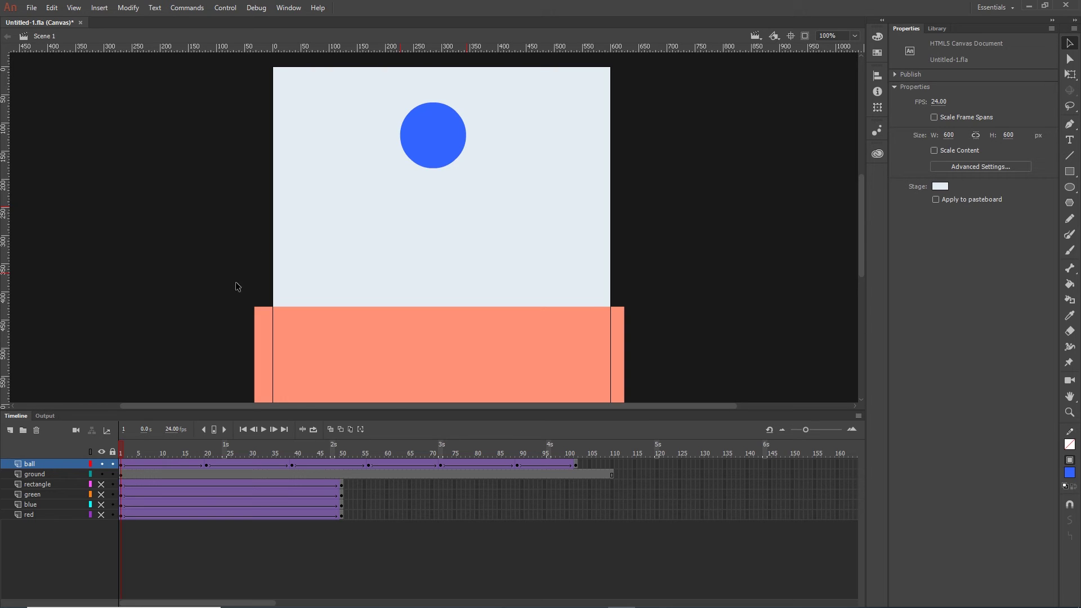
pyautogui.click(436, 126)
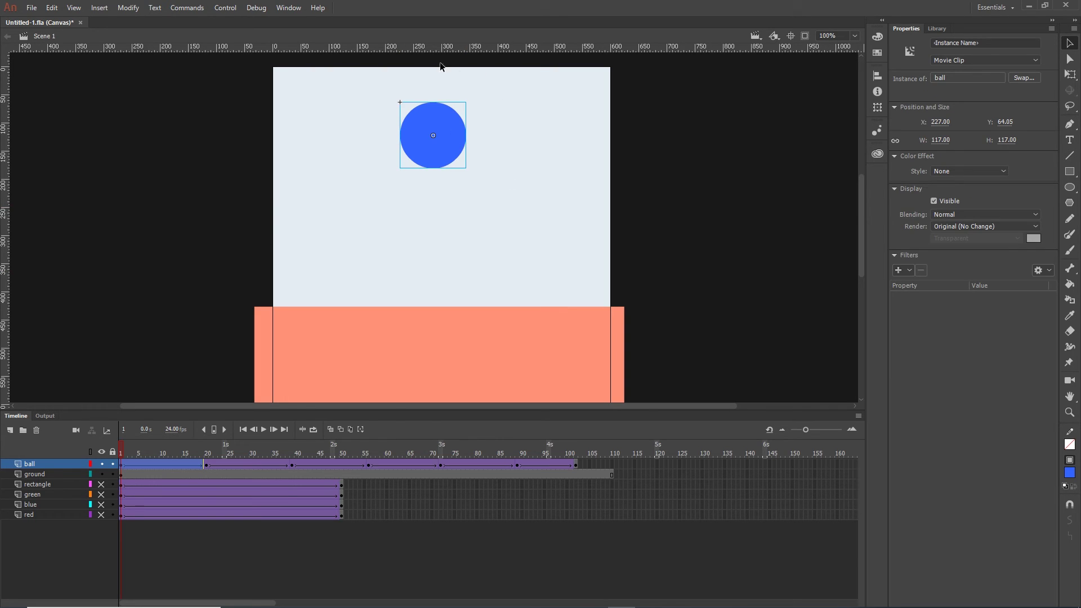
pyautogui.moveTo(422, 49); pyautogui.dragTo(428, 134)
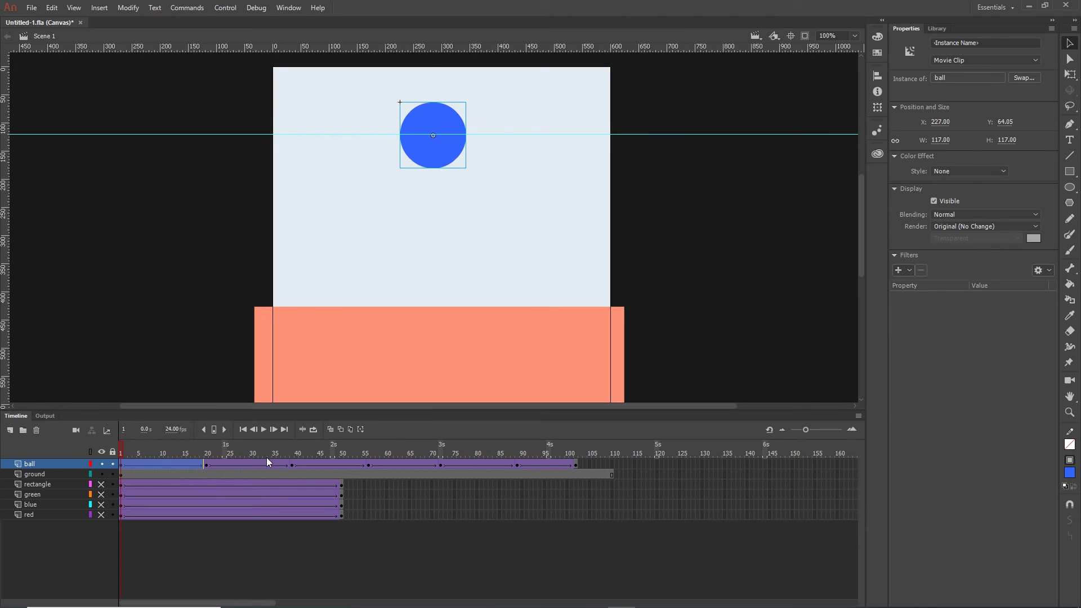
# - Place horizontal guides through the ball's centre at its peak keyframes, frames 39, 72 and 102
pyautogui.click(292, 465)
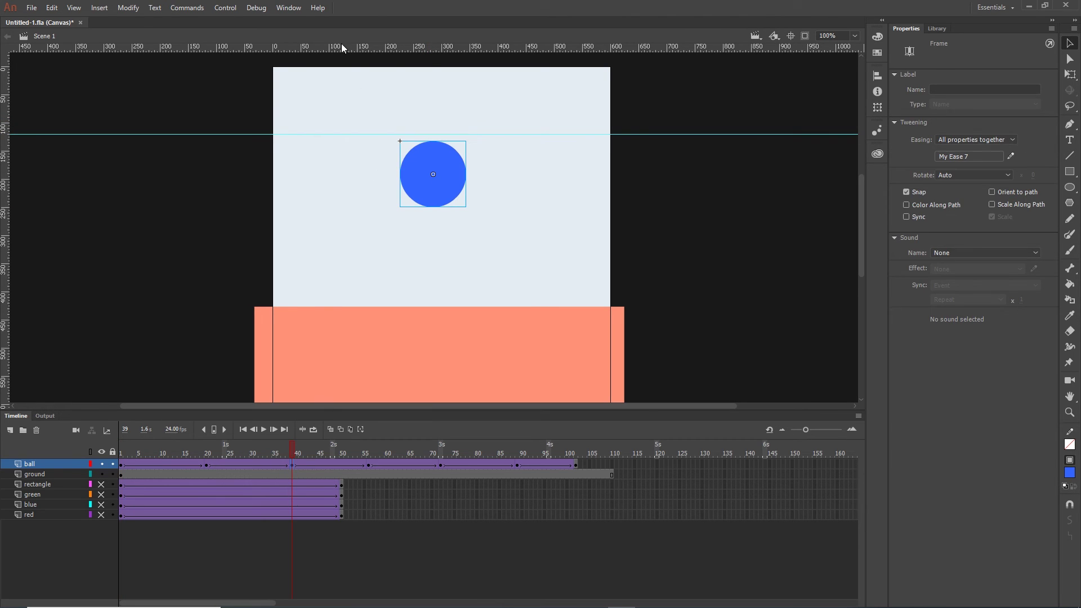
pyautogui.moveTo(342, 47); pyautogui.dragTo(368, 175)
pyautogui.click(442, 464)
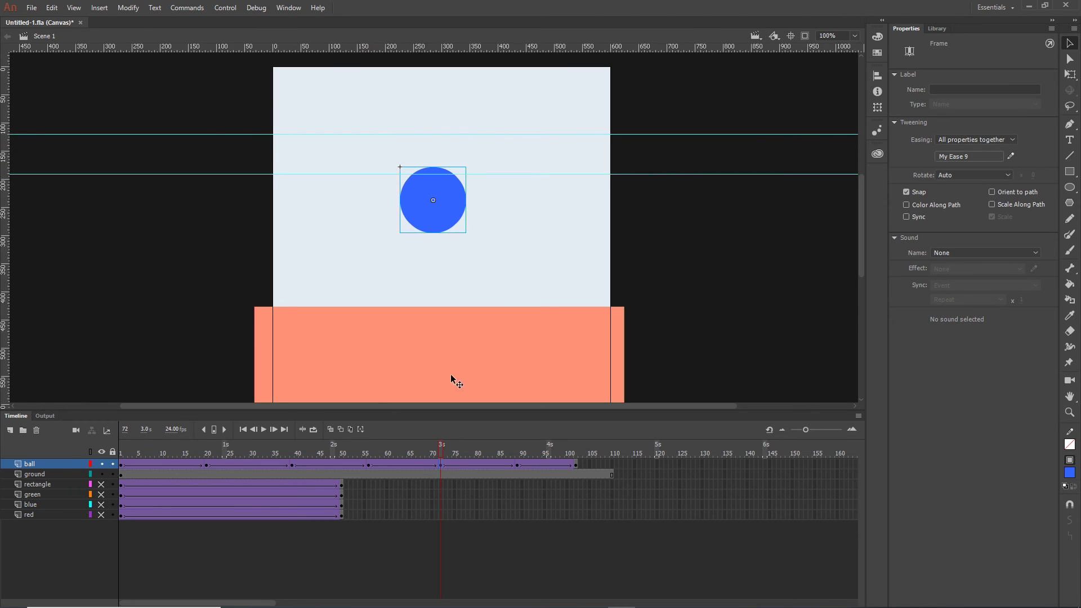
pyautogui.moveTo(384, 47); pyautogui.dragTo(408, 200)
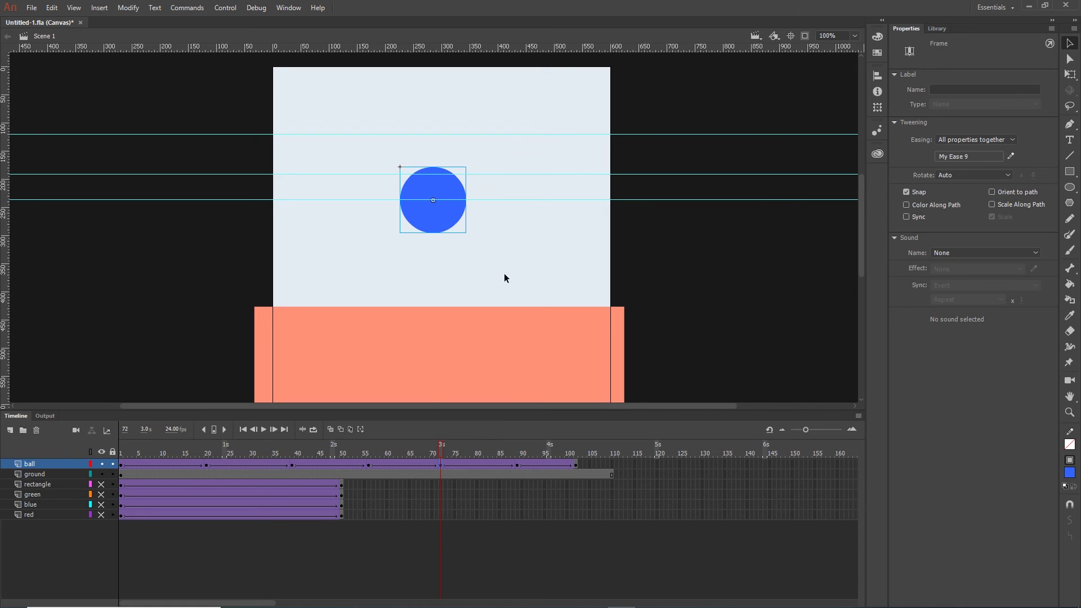
pyautogui.click(576, 464)
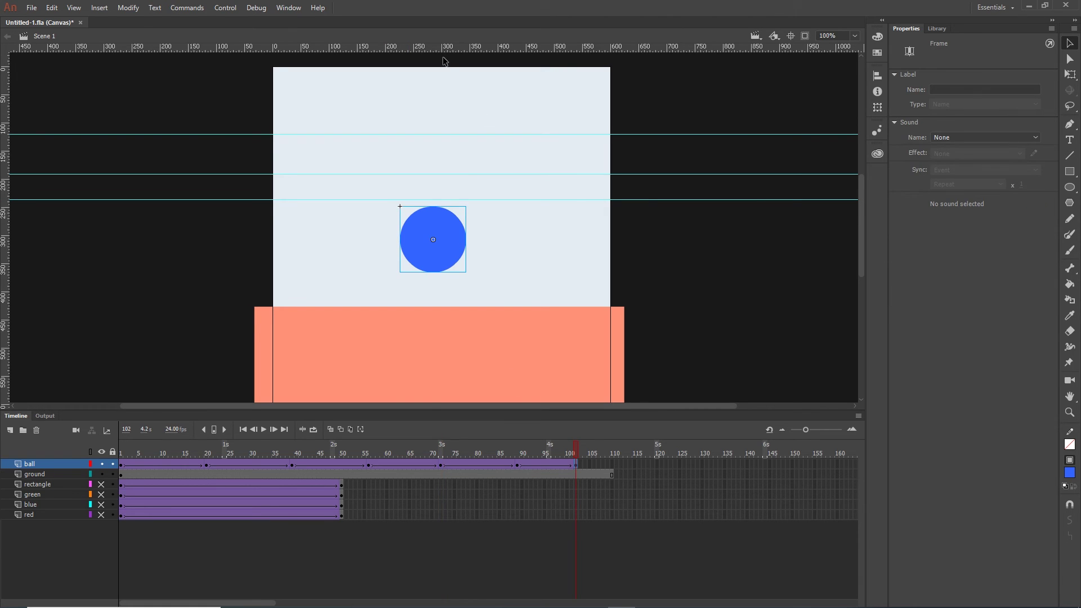
pyautogui.moveTo(443, 48); pyautogui.dragTo(464, 240)
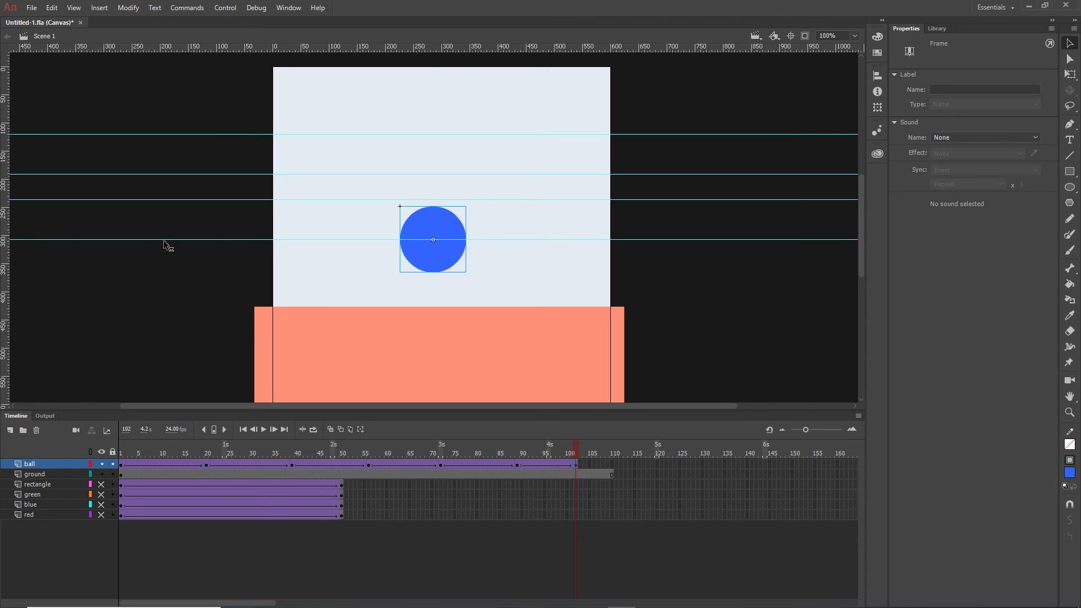
# - Remove all the horizontal guides from the stage
pyautogui.moveTo(164, 239); pyautogui.dragTo(165, 45)
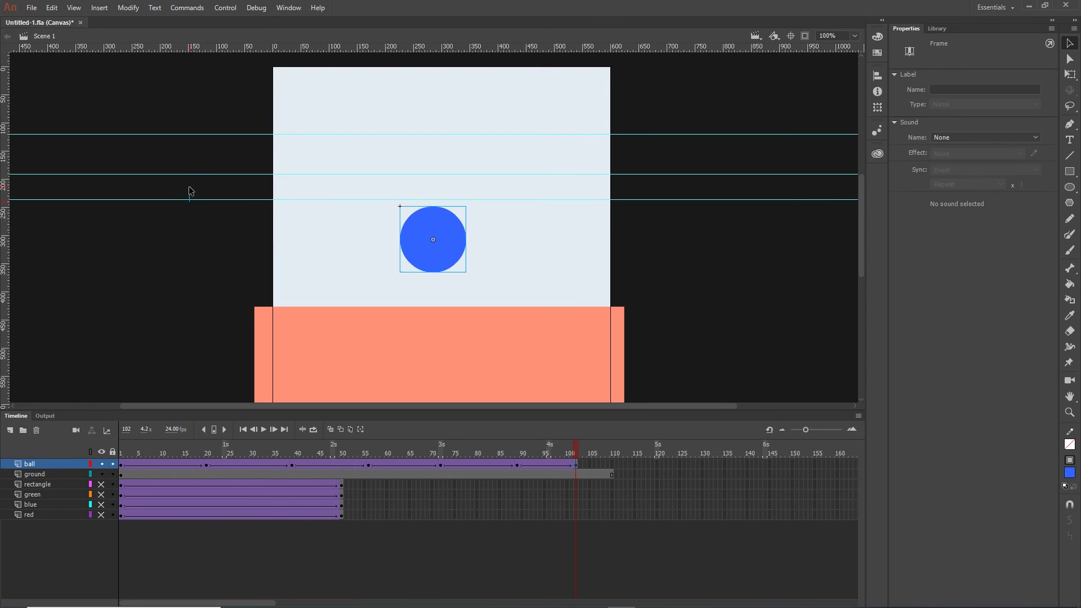
pyautogui.click(190, 206)
pyautogui.moveTo(191, 200); pyautogui.dragTo(196, 45)
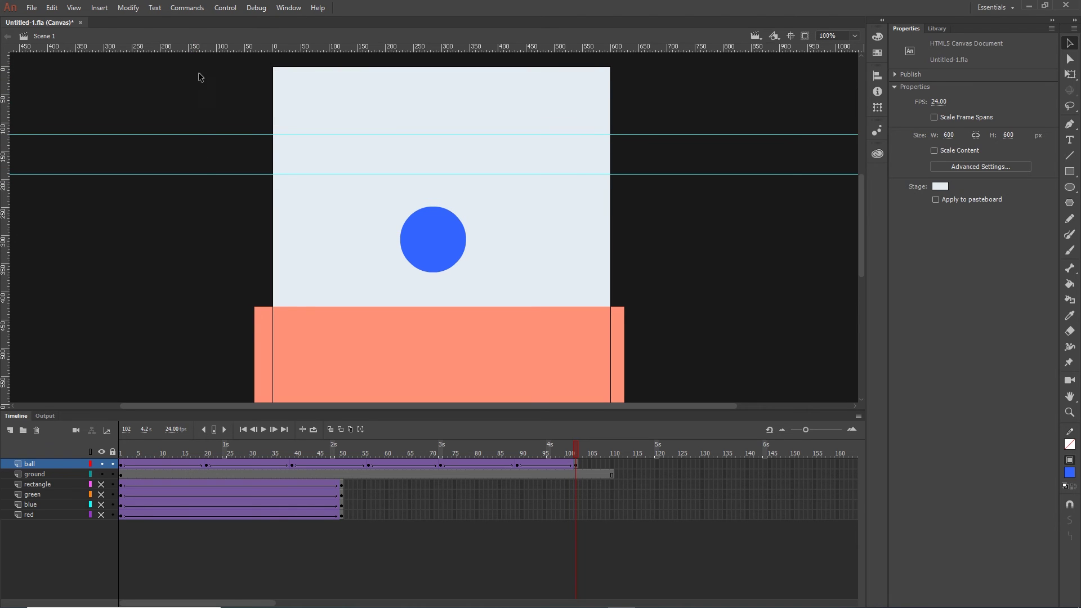
pyautogui.moveTo(206, 176); pyautogui.dragTo(206, 51)
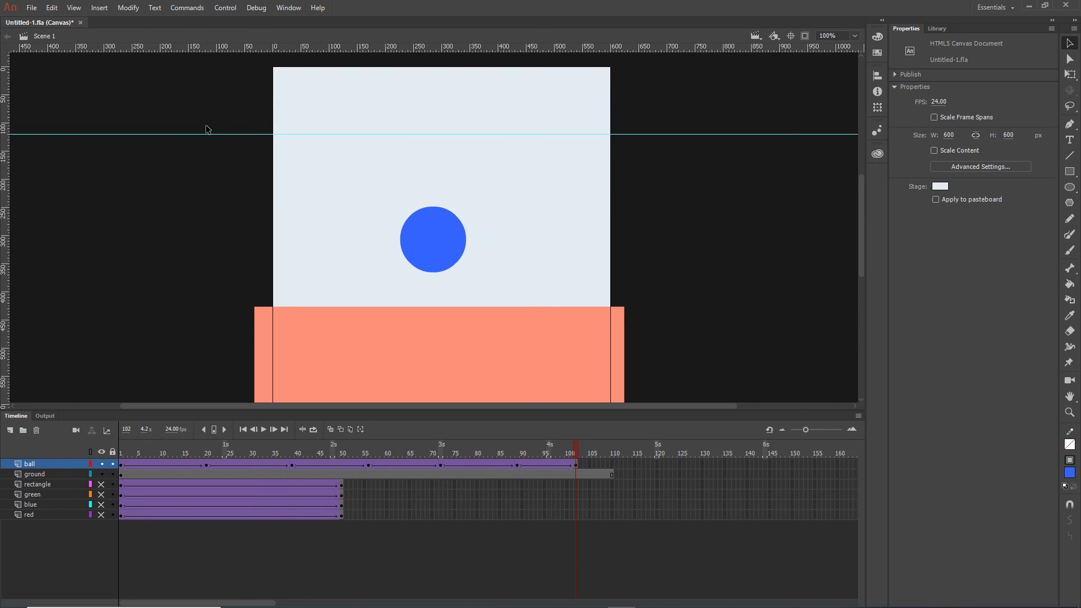
pyautogui.moveTo(205, 134); pyautogui.dragTo(210, 45)
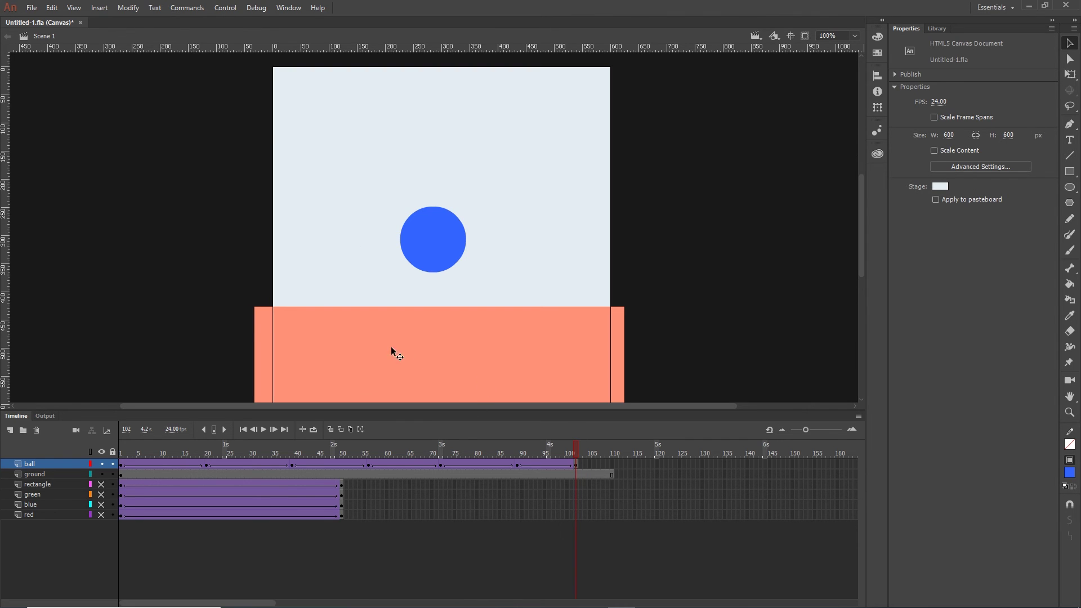
# - Convert the orange ground shape to a movie clip symbol named ground
pyautogui.click(413, 371)
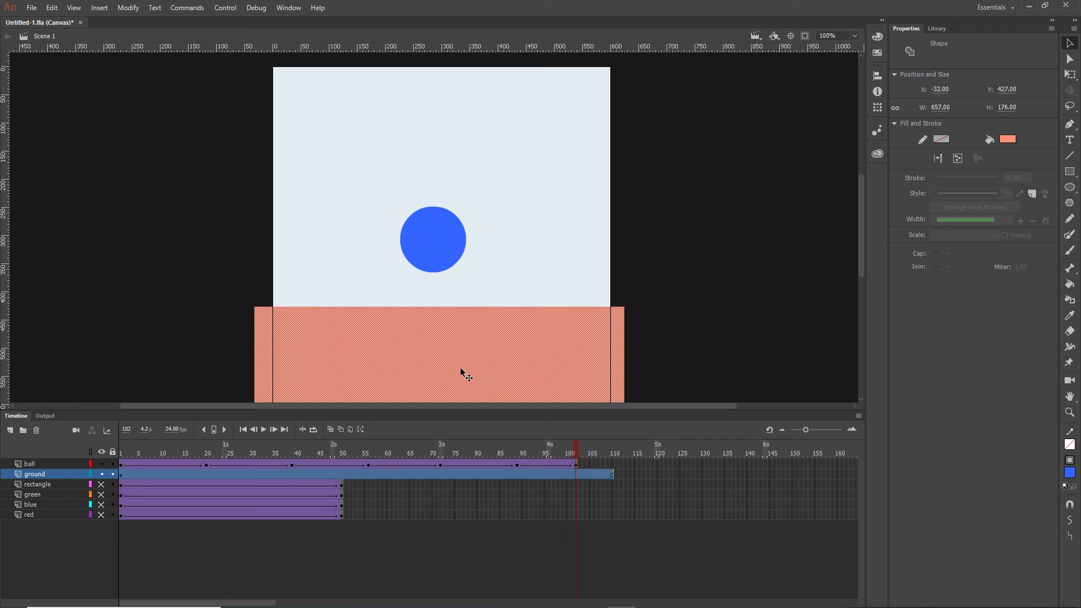
pyautogui.press('F8')
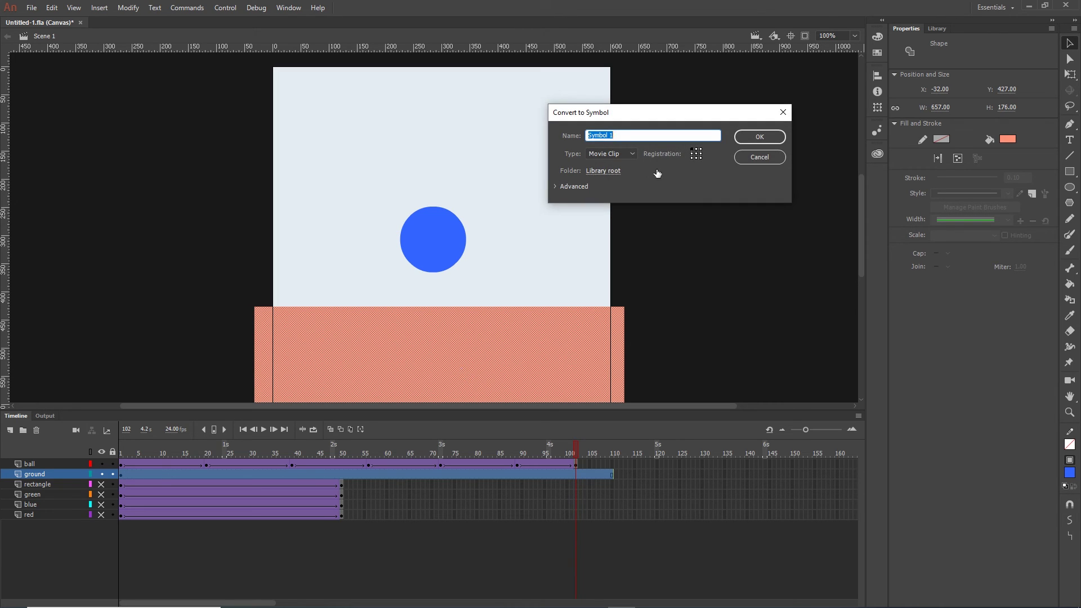
pyautogui.write('ground')
pyautogui.click(757, 136)
# - Insert keyframes on the ground layer at frames 20 and 21, and nudge the ground down 4 pixels at frame 21
pyautogui.moveTo(574, 453); pyautogui.dragTo(120, 453)
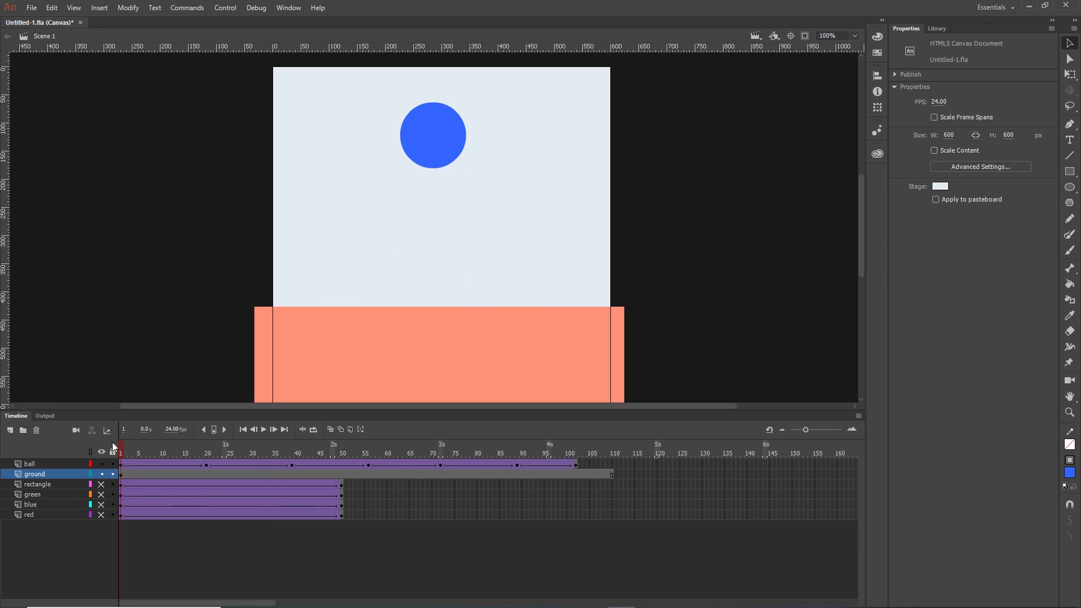
pyautogui.click(204, 474)
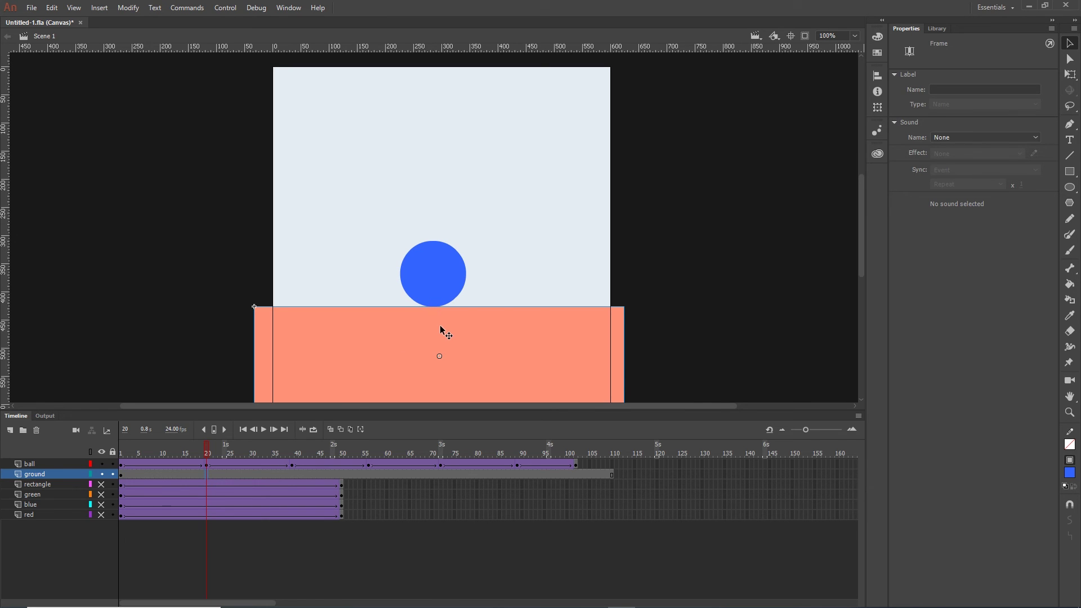
pyautogui.press('F6')
pyautogui.click(210, 477)
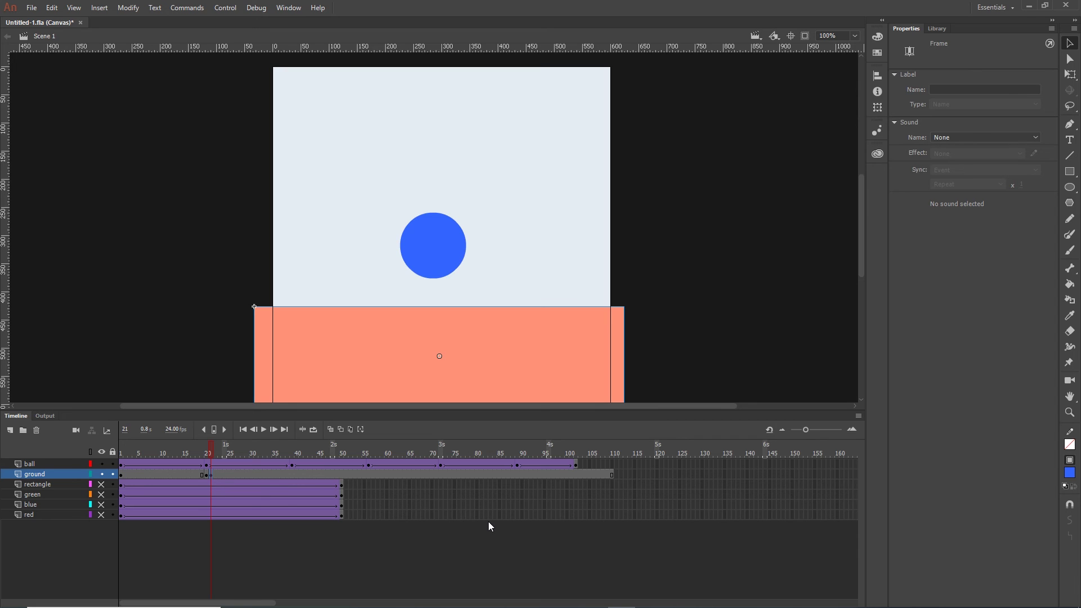
pyautogui.press('Down')
pyautogui.press('Down')
pyautogui.press('Down')
pyautogui.press('Down')
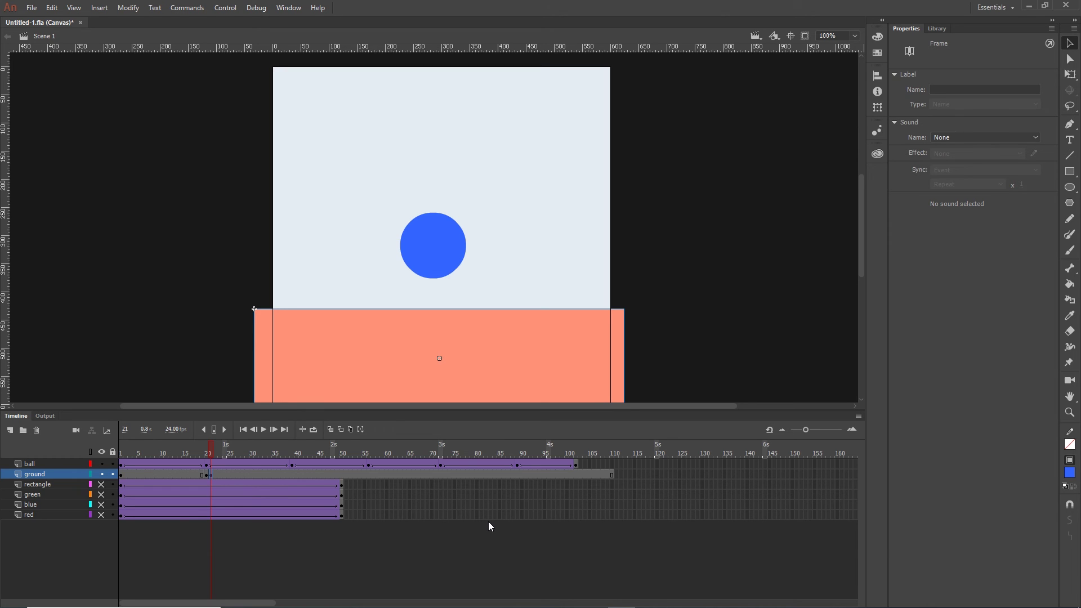
# - Insert a ground keyframe at frame 22 and nudge the ground up 3 pixels there
pyautogui.press('.')
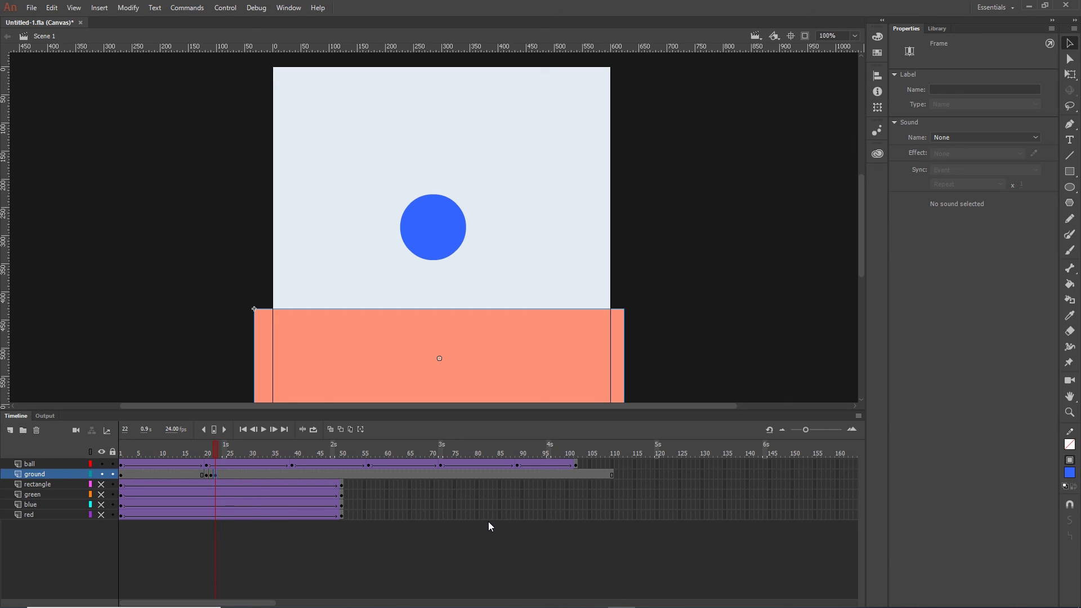
pyautogui.press('Up')
pyautogui.press('Up')
pyautogui.press('Up')
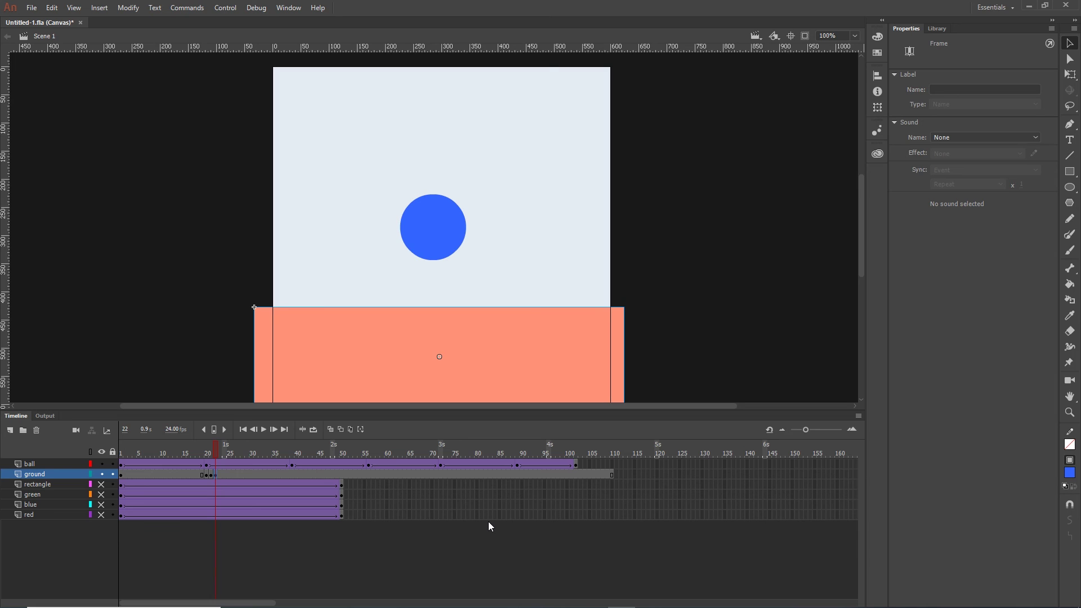
# - Review the ground's movement across frames 20 to 22 and test the movie in the browser, returning to the timeline
pyautogui.moveTo(211, 456); pyautogui.dragTo(208, 457)
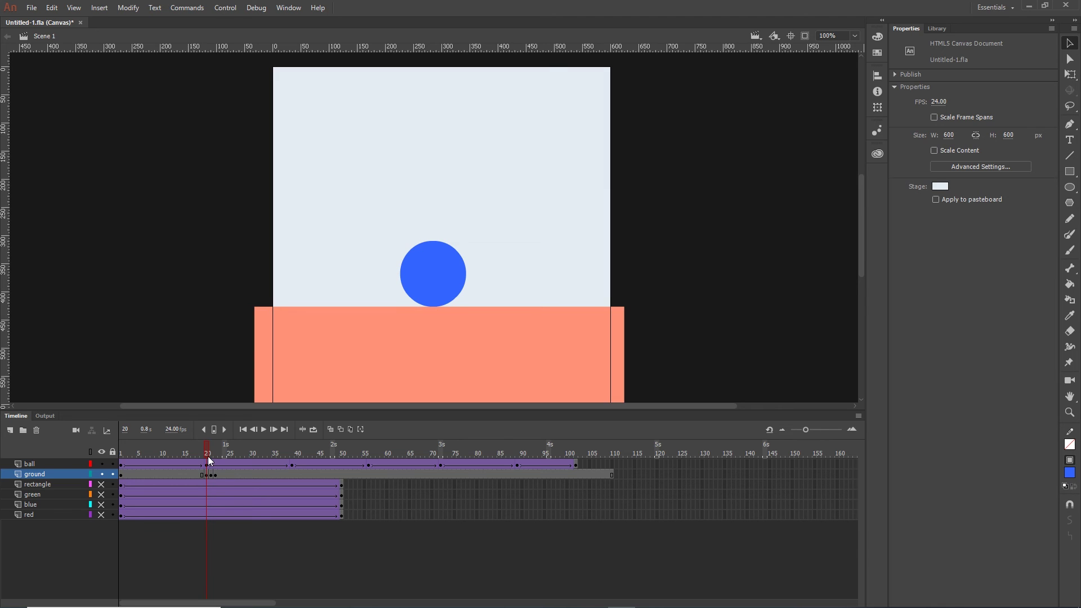
pyautogui.moveTo(207, 456); pyautogui.dragTo(212, 456)
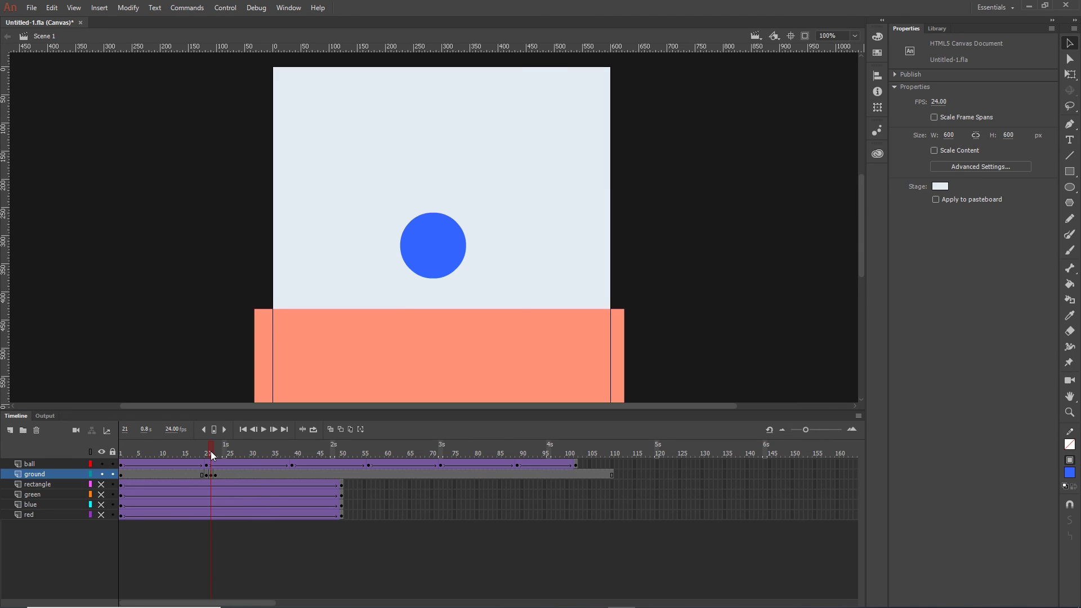
pyautogui.click(213, 476)
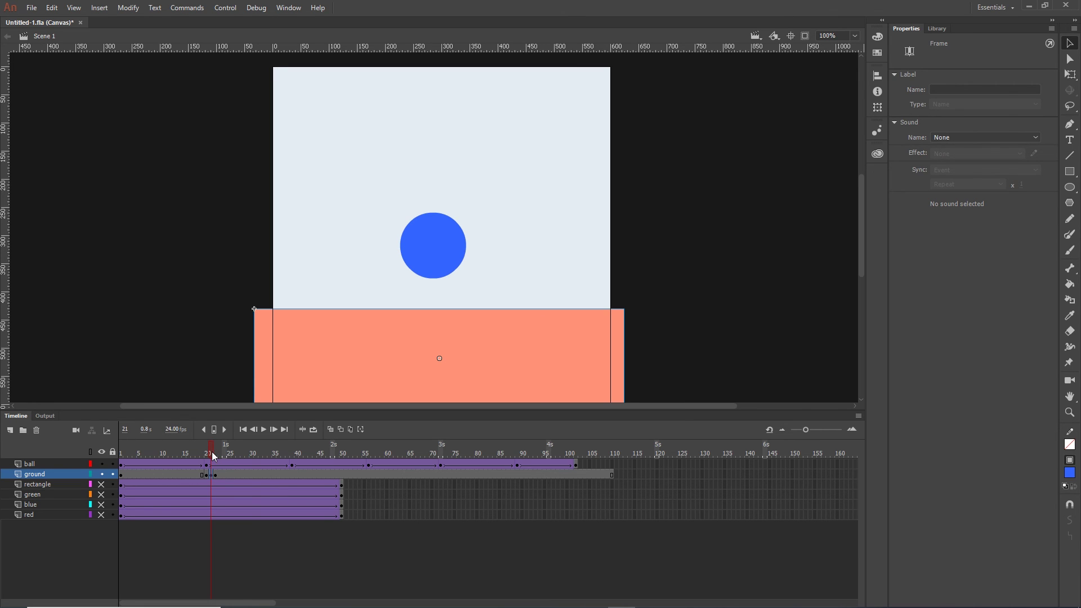
pyautogui.moveTo(212, 451); pyautogui.dragTo(217, 451)
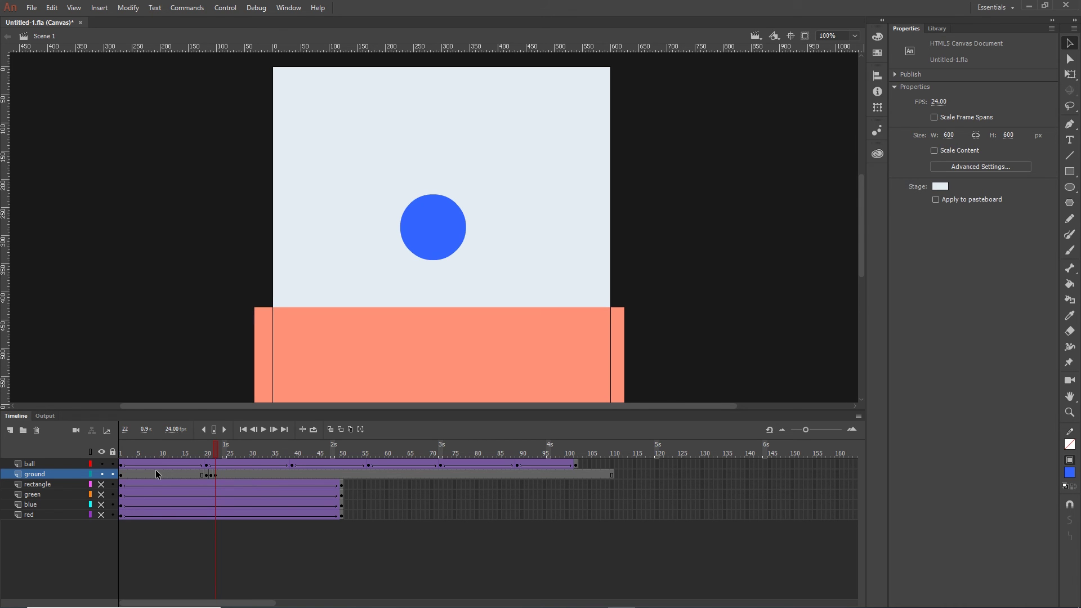
pyautogui.hotkey('ctrl', 'Return')
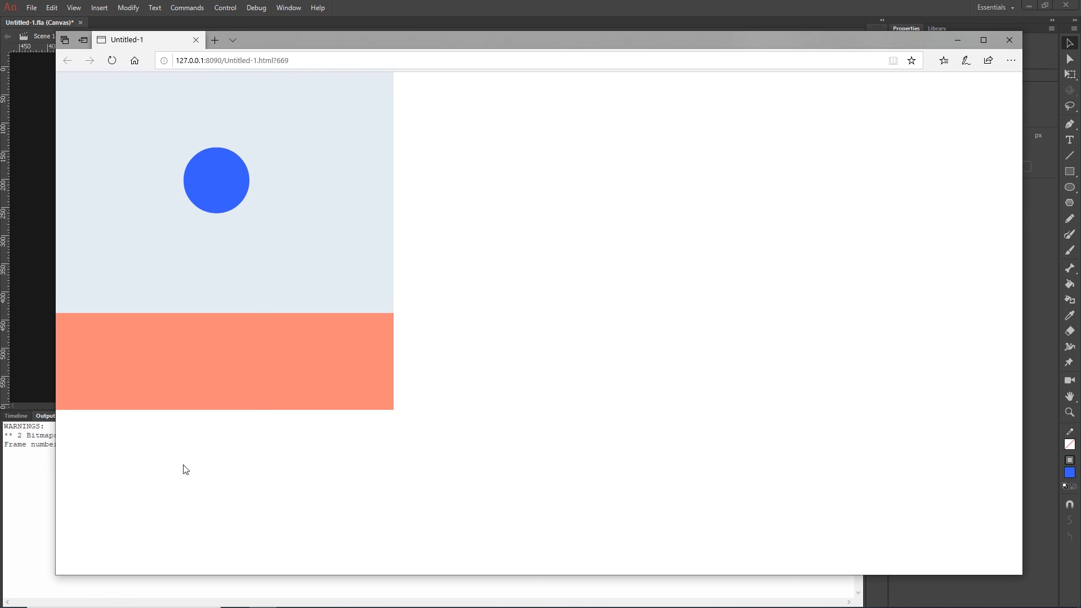
pyautogui.click(1006, 49)
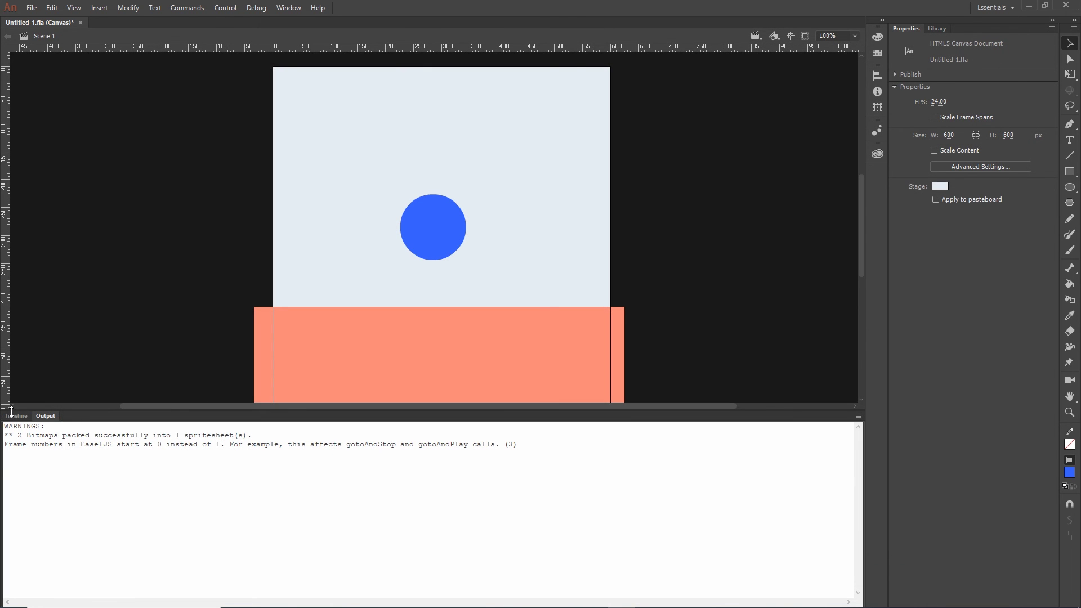
pyautogui.click(15, 415)
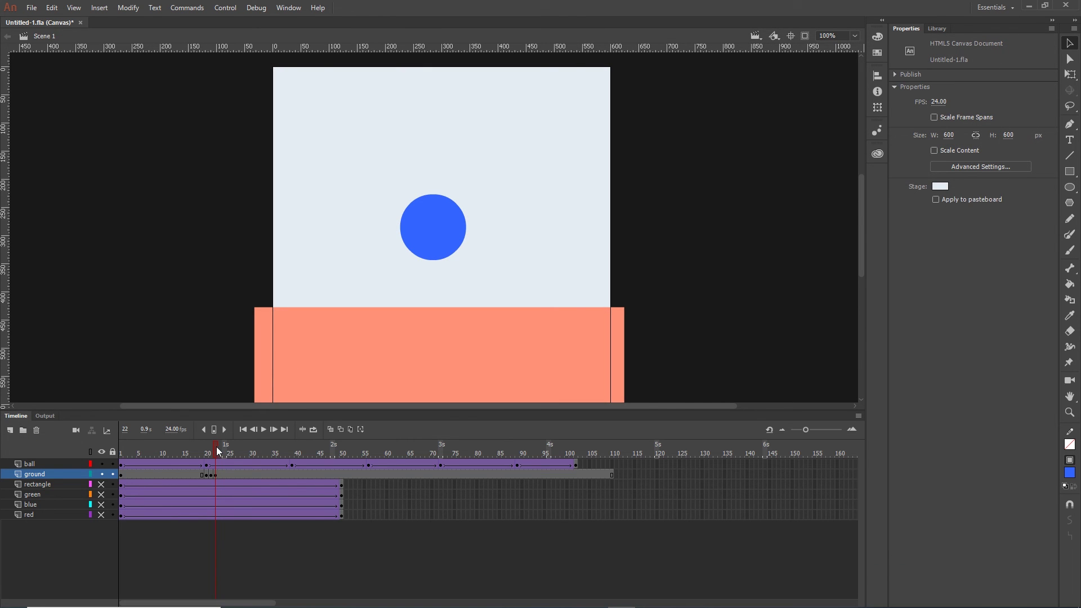
# - Insert ground keyframes at frames 56 and 57 for the second impact, and nudge the ground down 3 pixels at frame 57
pyautogui.moveTo(216, 447); pyautogui.dragTo(367, 467)
pyautogui.click(367, 474)
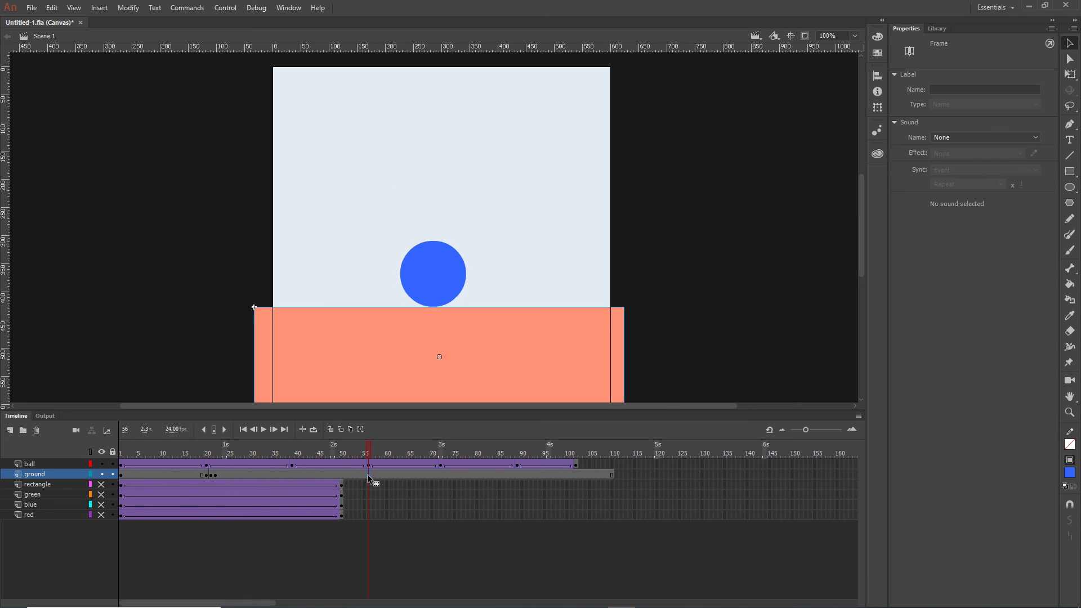
pyautogui.press('F6')
pyautogui.press('.')
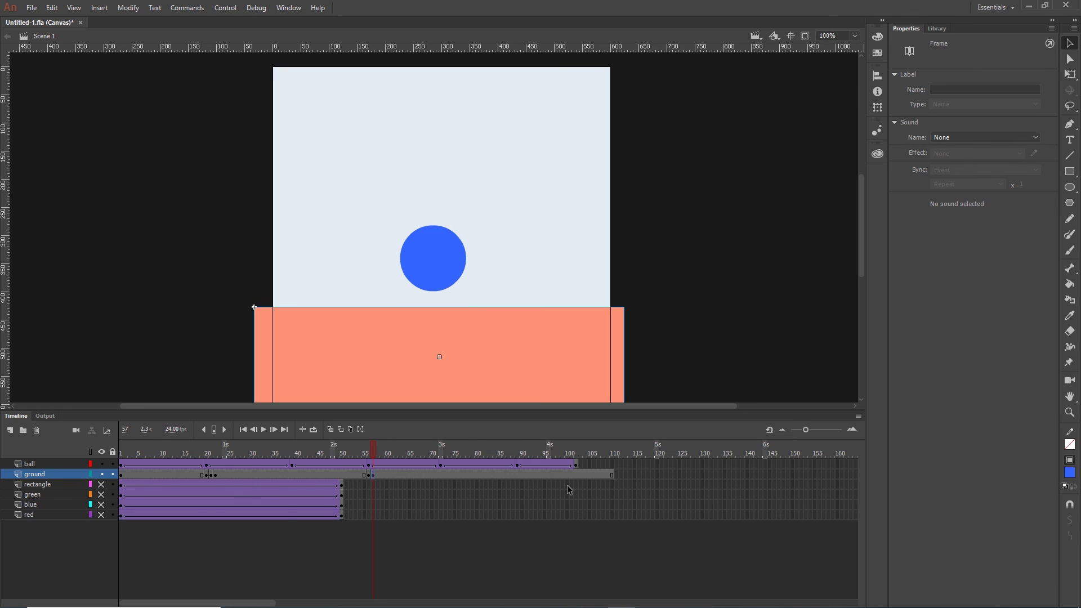
pyautogui.press('Down')
pyautogui.press('Down')
pyautogui.press('Down')
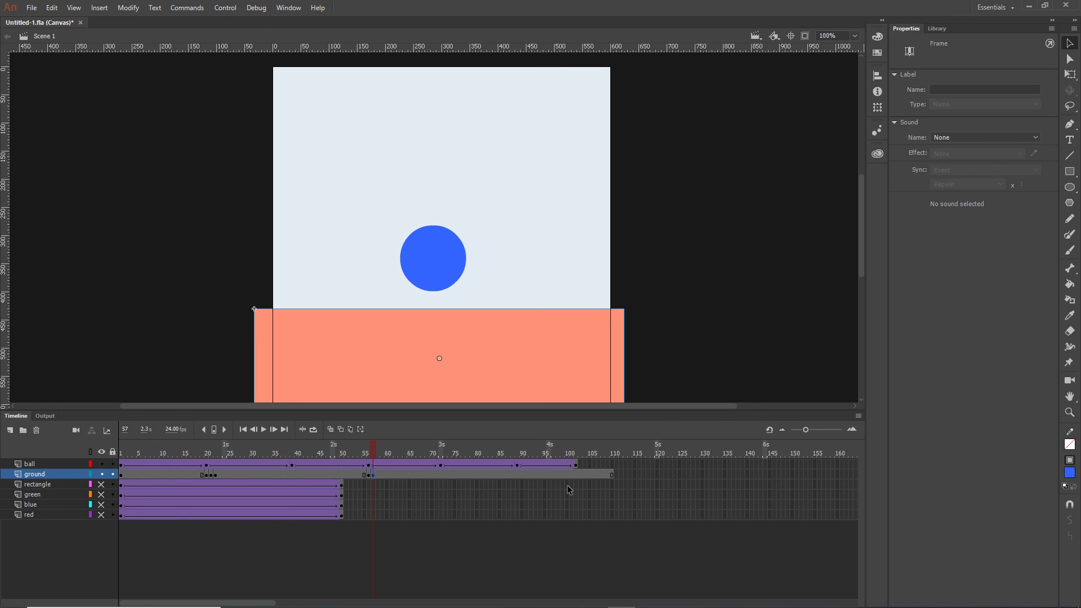
# - Insert a ground keyframe at frame 58 and nudge the ground up 2 pixels there
pyautogui.press('.')
pyautogui.press('Up')
pyautogui.press('Up')
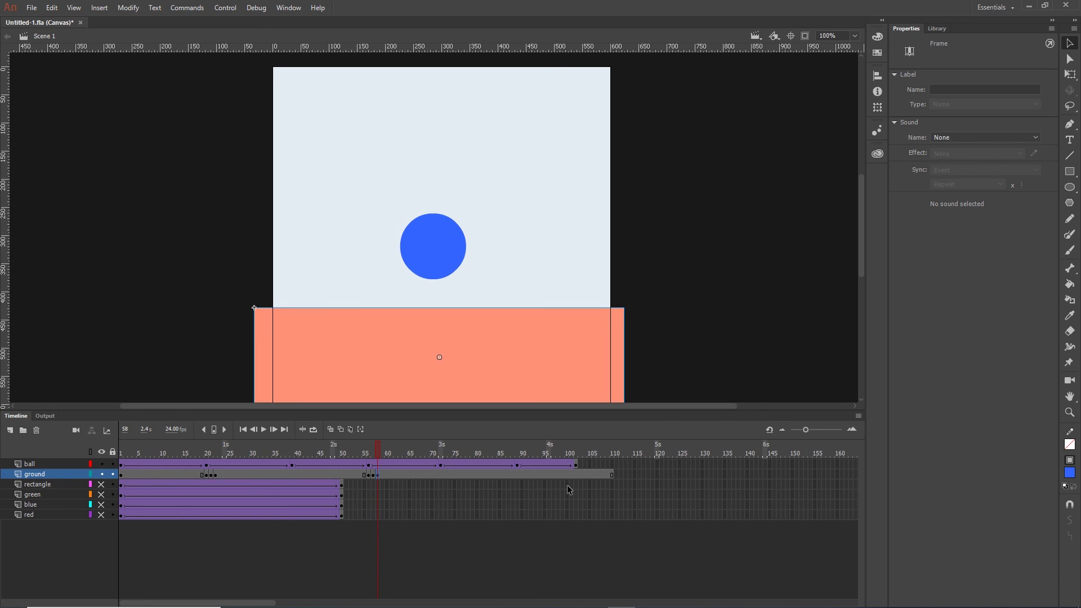
# - Insert ground keyframes at frames 89 and 90 for the third impact, and nudge the ground down 3 pixels at frame 90
pyautogui.moveTo(371, 452); pyautogui.dragTo(518, 468)
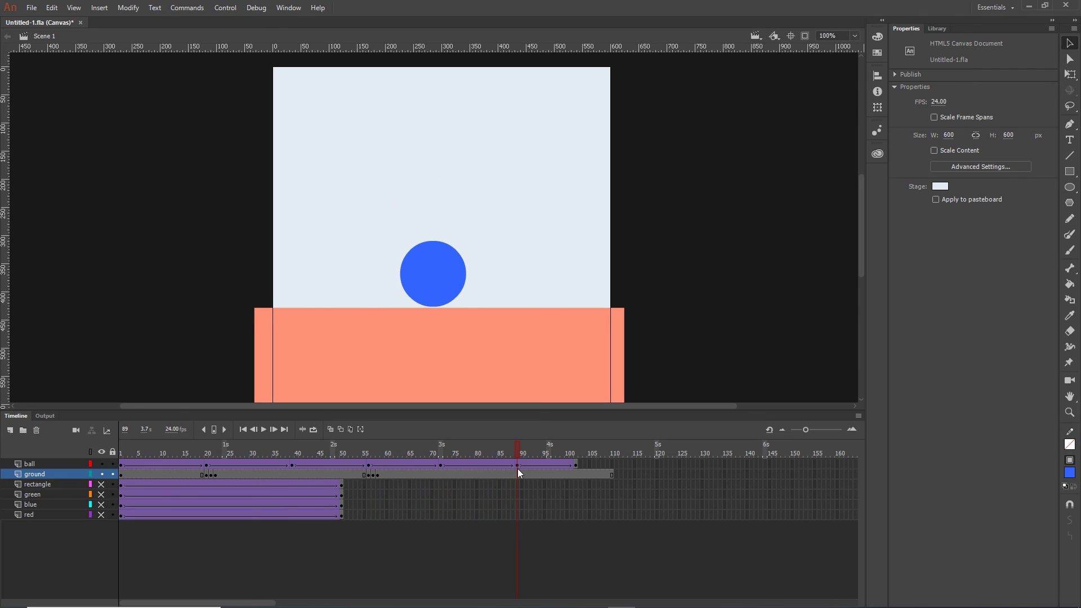
pyautogui.press('F6')
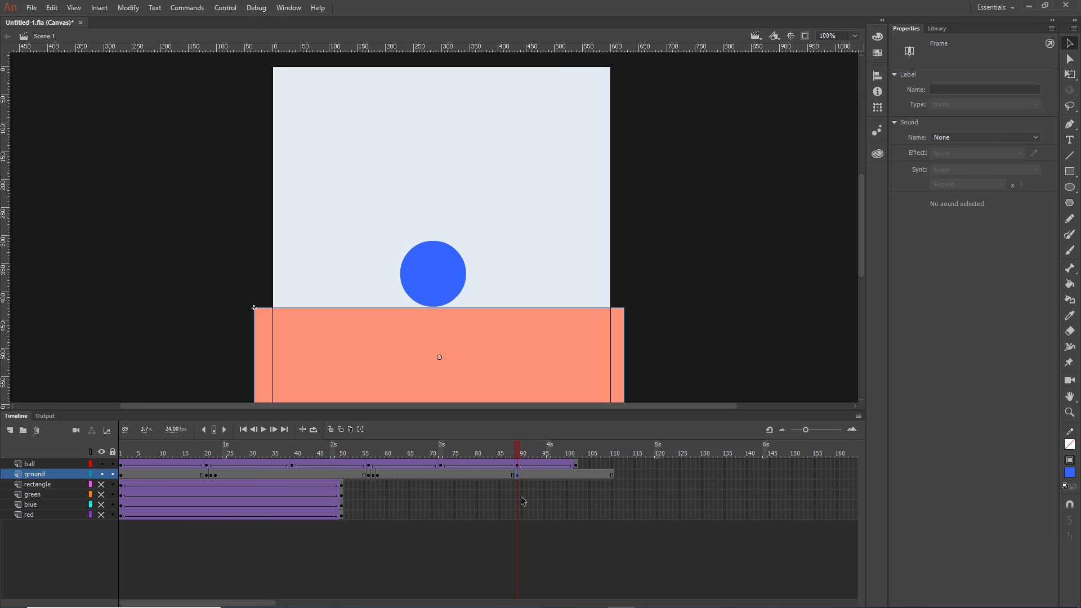
pyautogui.press('F6')
pyautogui.press('Down')
pyautogui.press('Down')
pyautogui.press('Down')
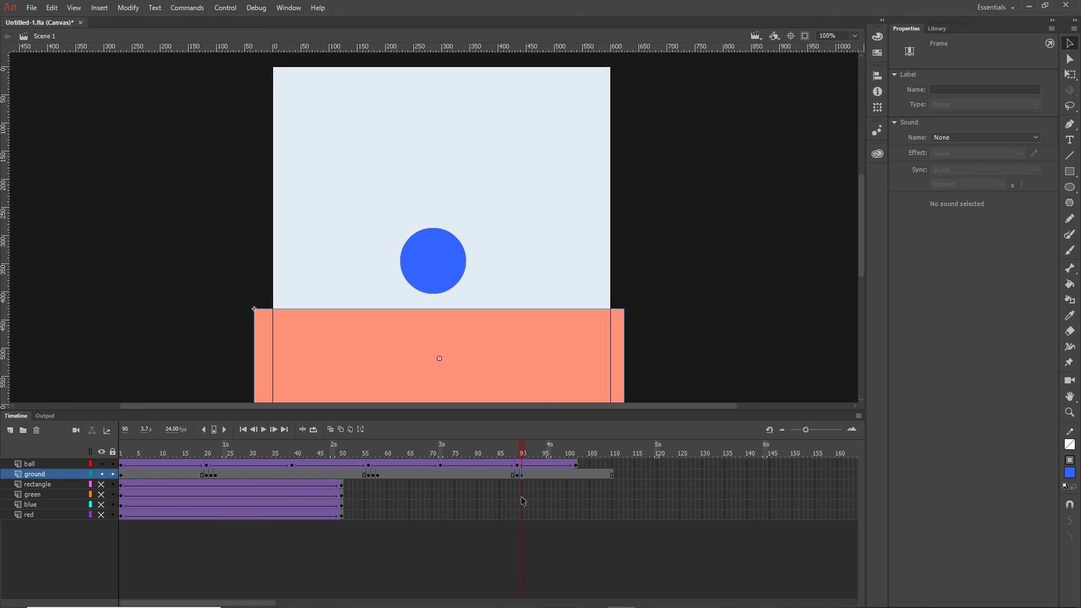
# - Insert a ground keyframe at frame 91 and nudge the ground up 3 pixels there
pyautogui.press('F6')
pyautogui.press('Up')
pyautogui.press('Up')
pyautogui.press('Up')
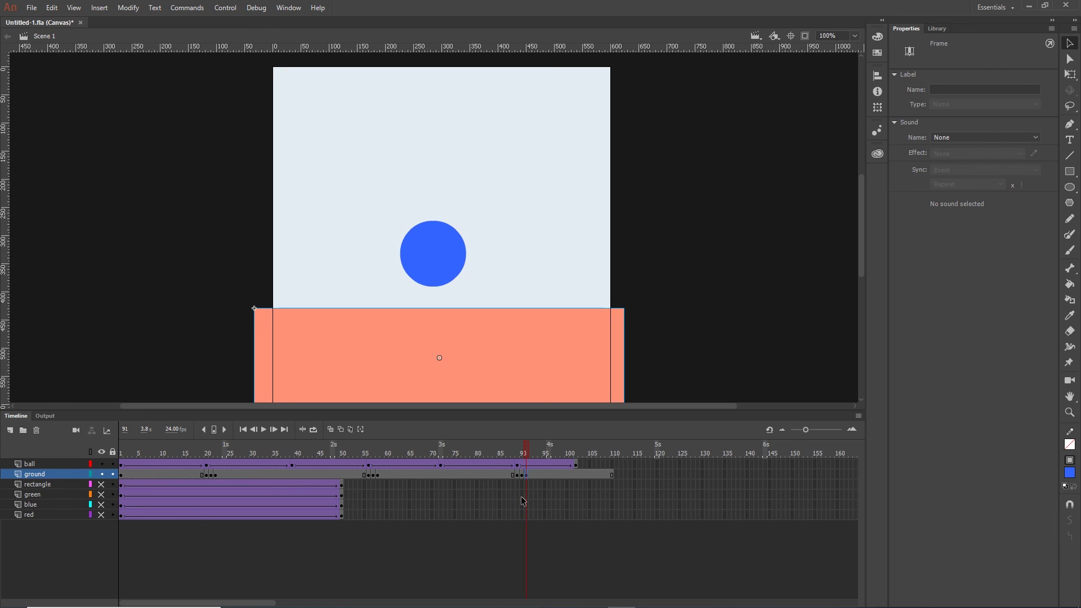
# - Test the movie in the browser to check the ground's reaction to all three impacts, and return to the timeline
pyautogui.hotkey('ctrl', 'Return')
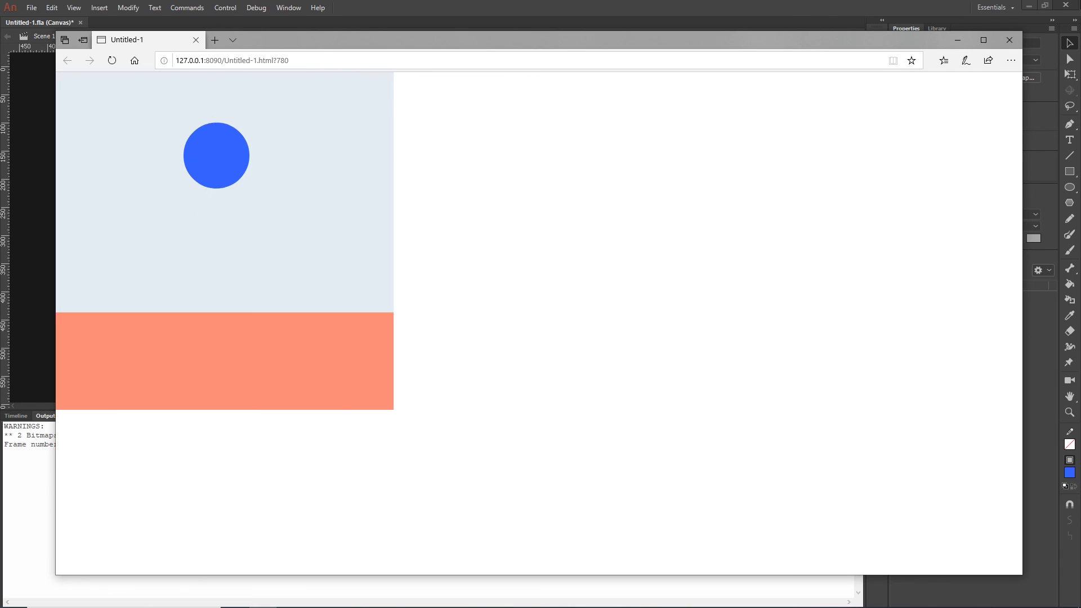
pyautogui.click(1009, 40)
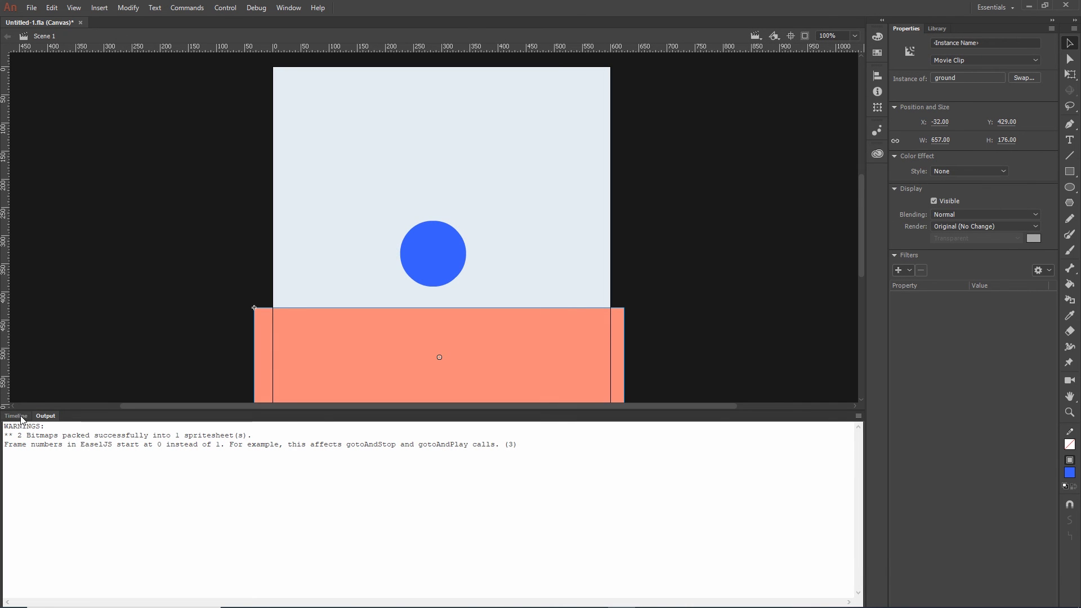
pyautogui.click(16, 415)
pyautogui.click(613, 535)
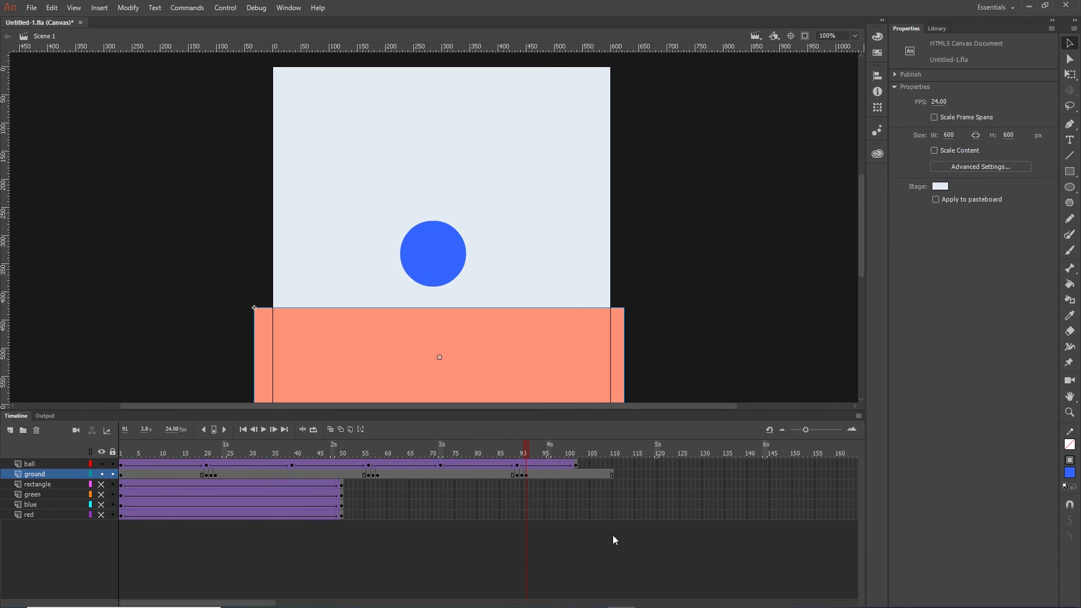
# - Remove the ground layer's frames after frame 102 to match the ball's animation, and preview the bounce in the browser
pyautogui.click(582, 475)
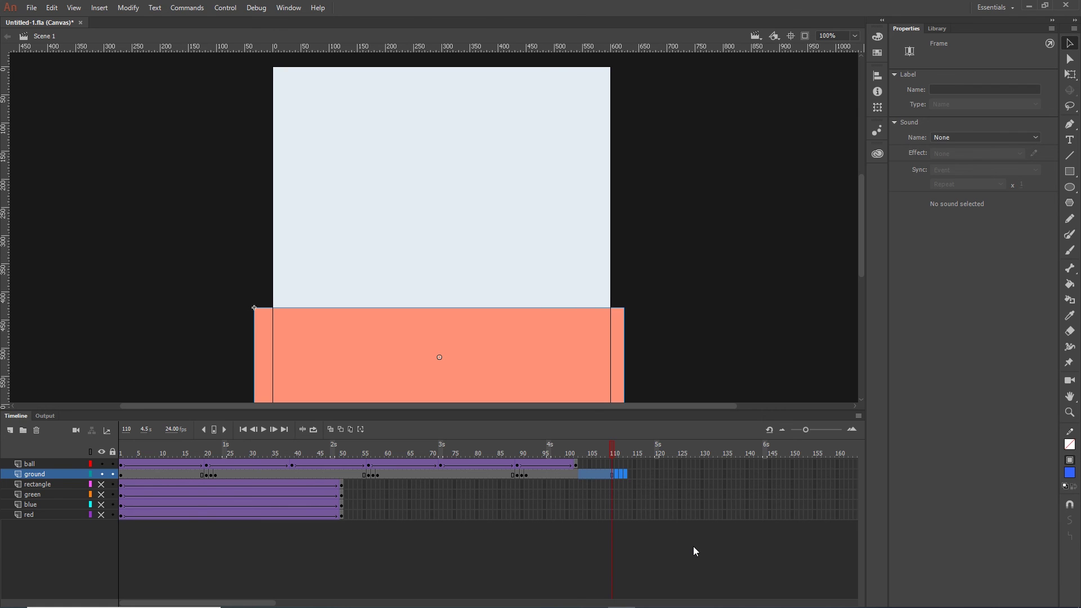
pyautogui.hotkey('ctrl', 'z')
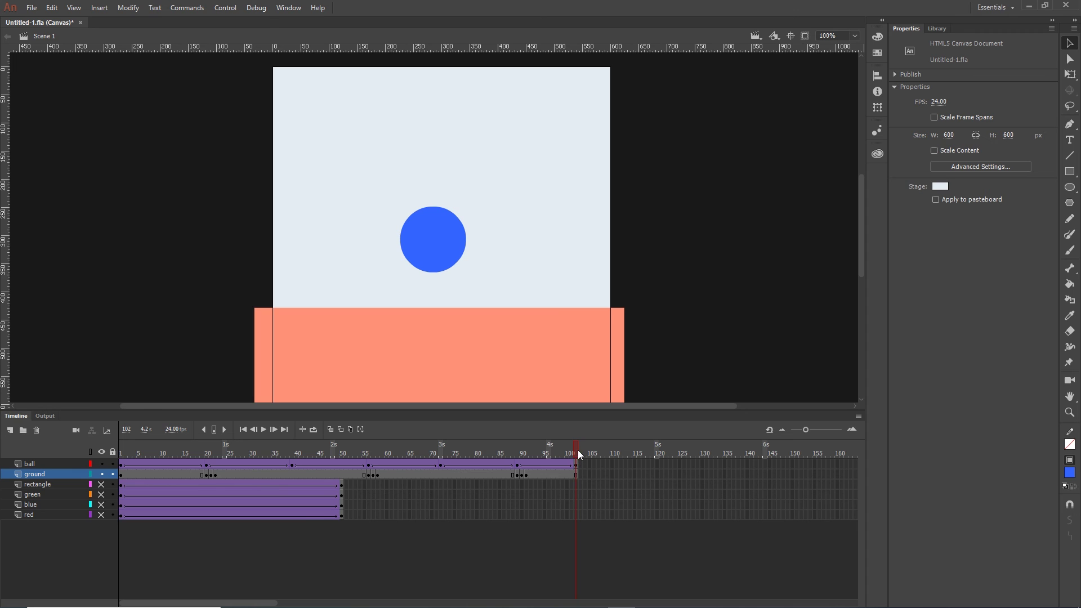
pyautogui.hotkey('ctrl', 'Return')
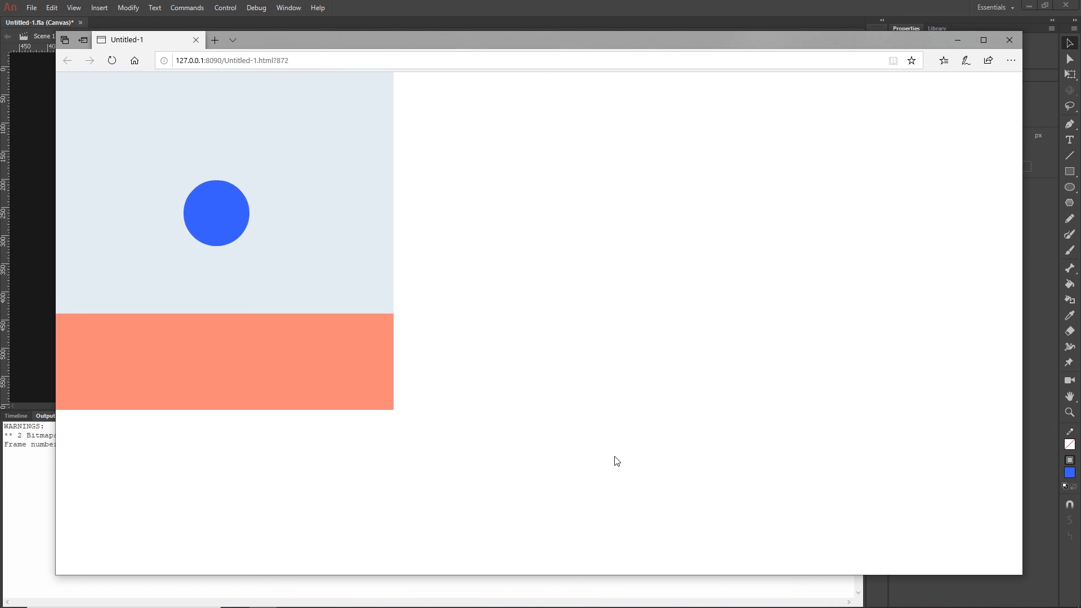
pyautogui.click(1009, 39)
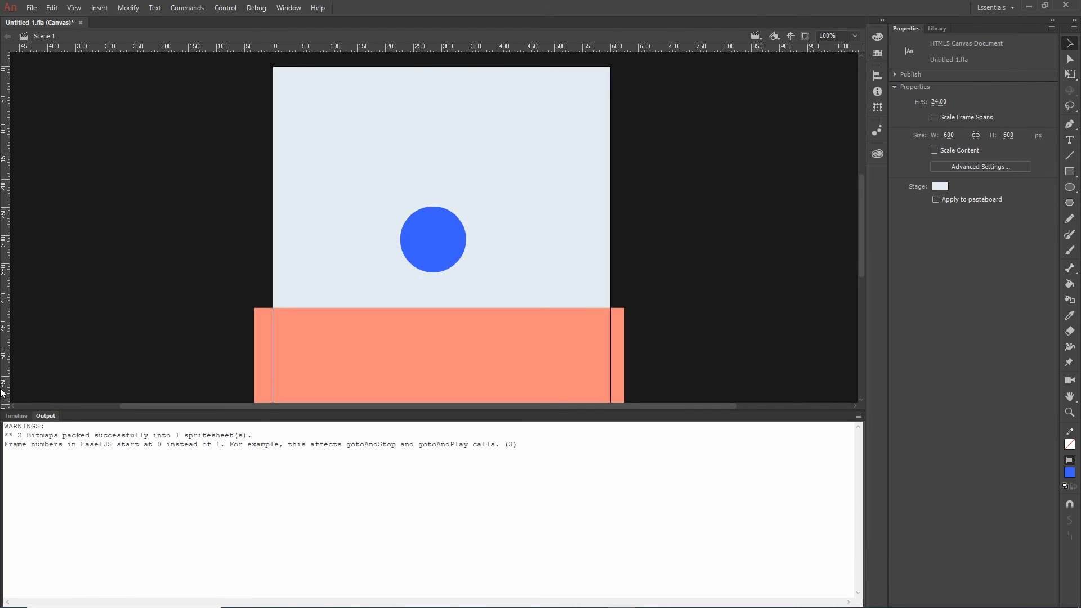
pyautogui.click(16, 416)
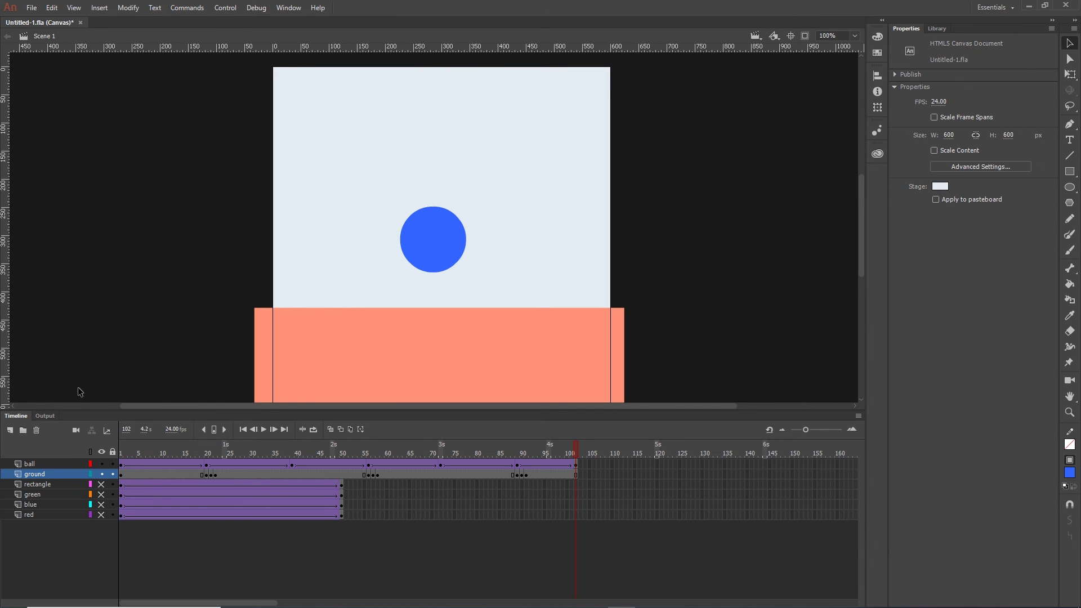